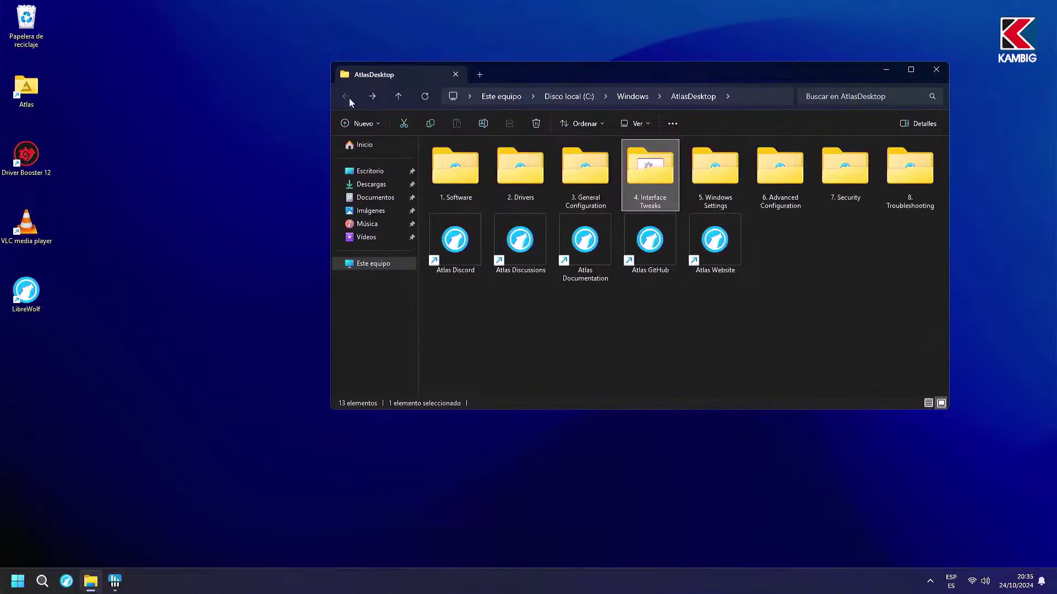
Step: Apply O&O ShutUp10's recommended and somewhat recommended privacy settings
{"action": "double_click", "coordinate": [708, 170]}
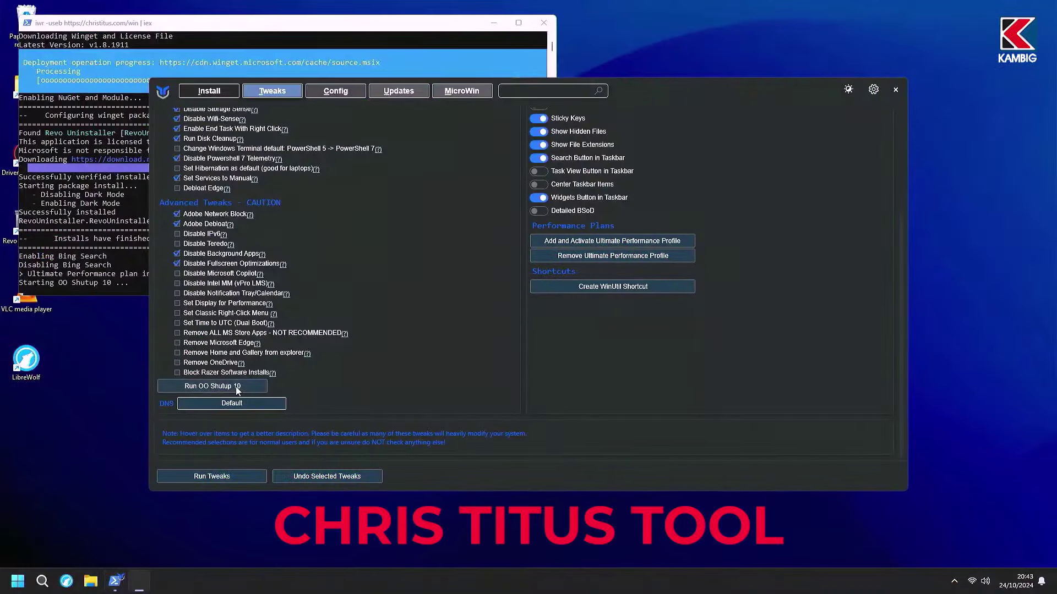
{"action": "left_click", "coordinate": [209, 113]}
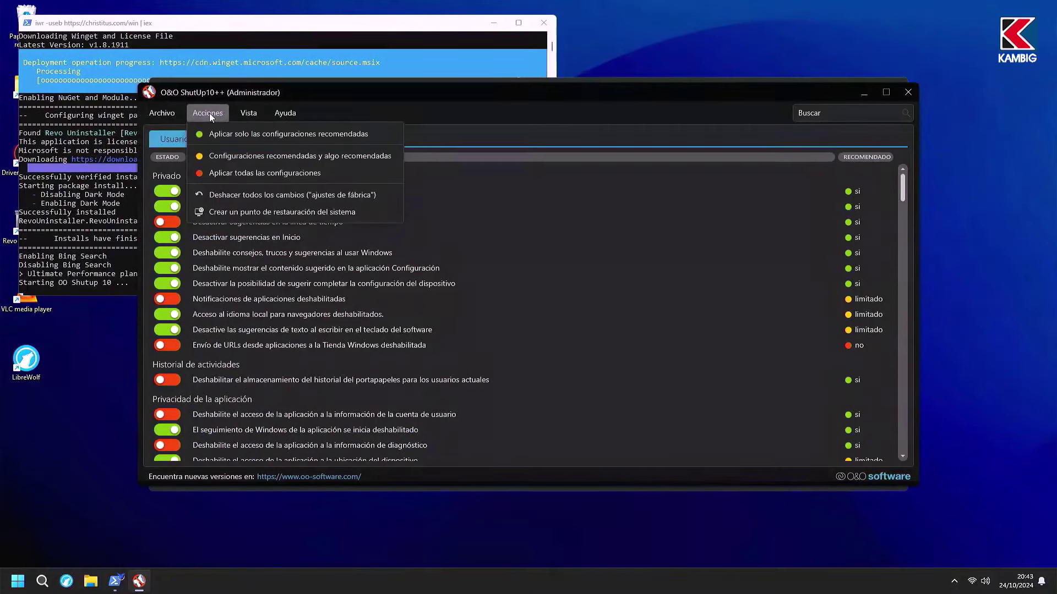
{"action": "left_click", "coordinate": [239, 160]}
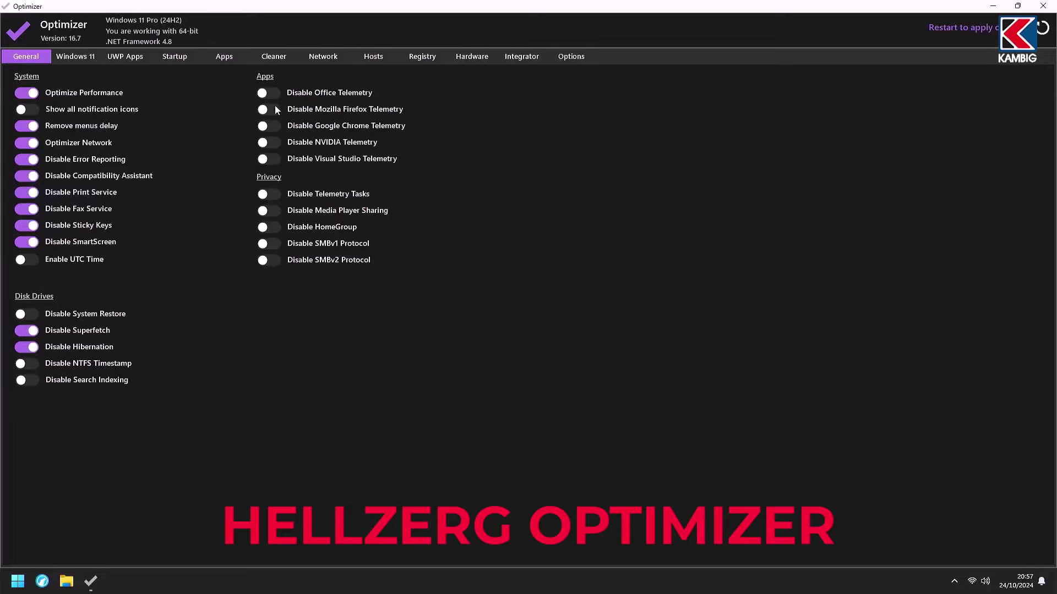
Step: Disable the 7-Zip directory and folder context-menu entries
{"action": "left_click", "coordinate": [80, 57]}
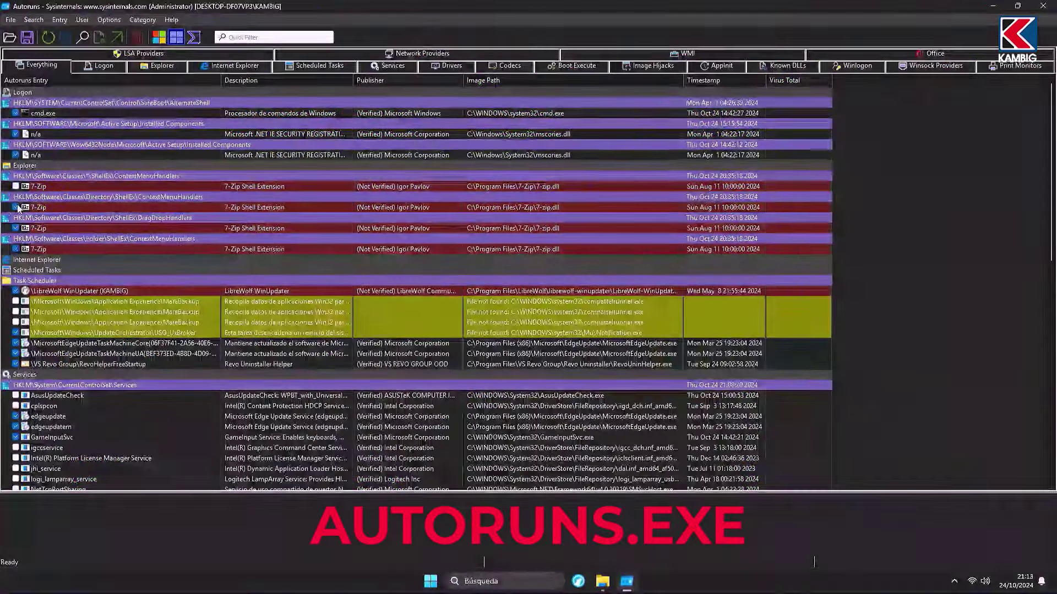
{"action": "left_click", "coordinate": [16, 207]}
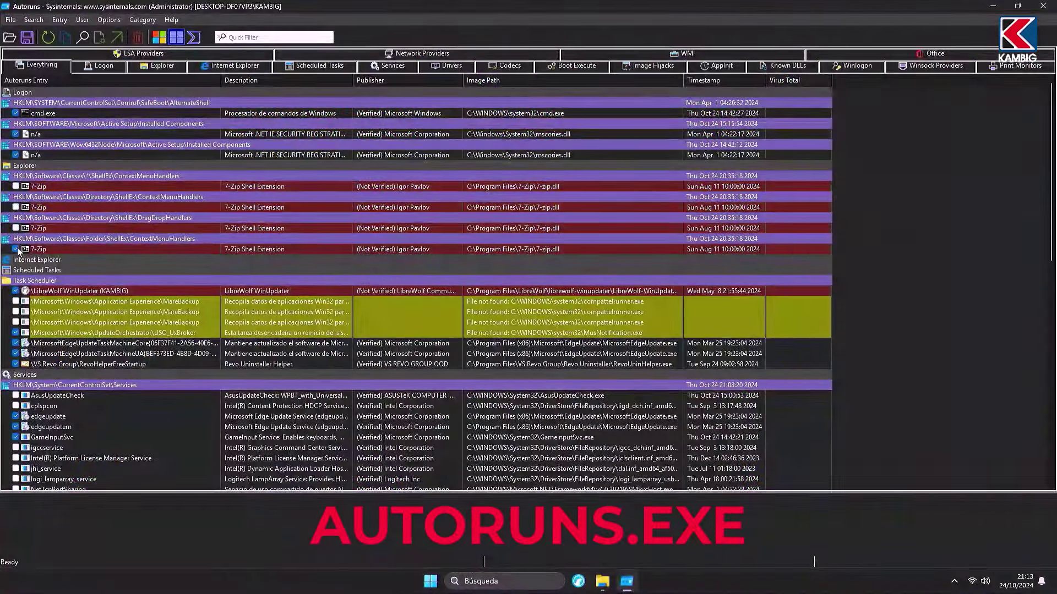
{"action": "left_click", "coordinate": [16, 249]}
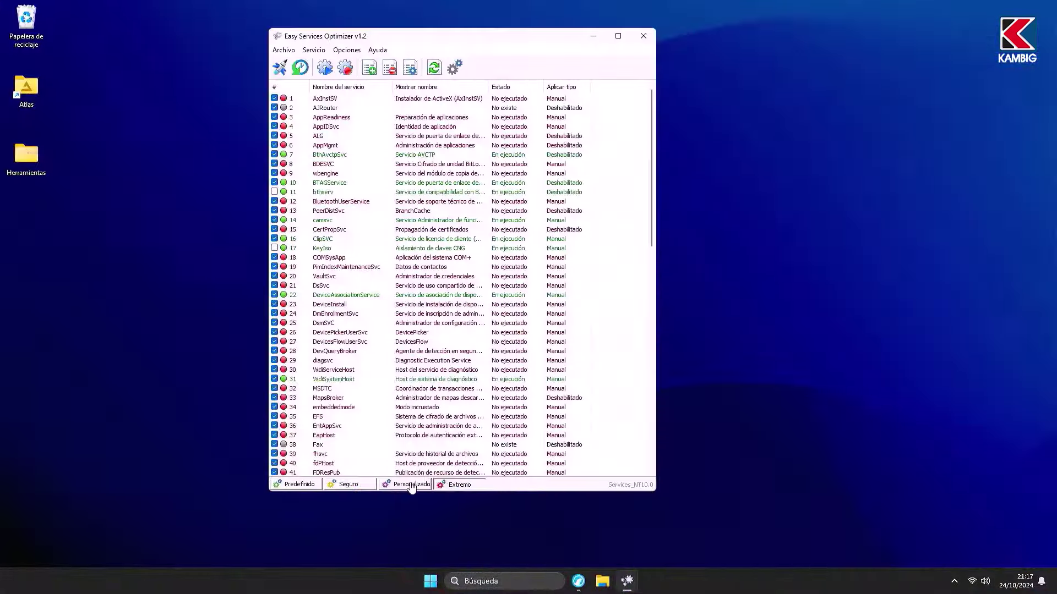
Step: Apply the Seguro services preset and run Wise Disk Cleaner's advanced scan
{"action": "left_click", "coordinate": [342, 484]}
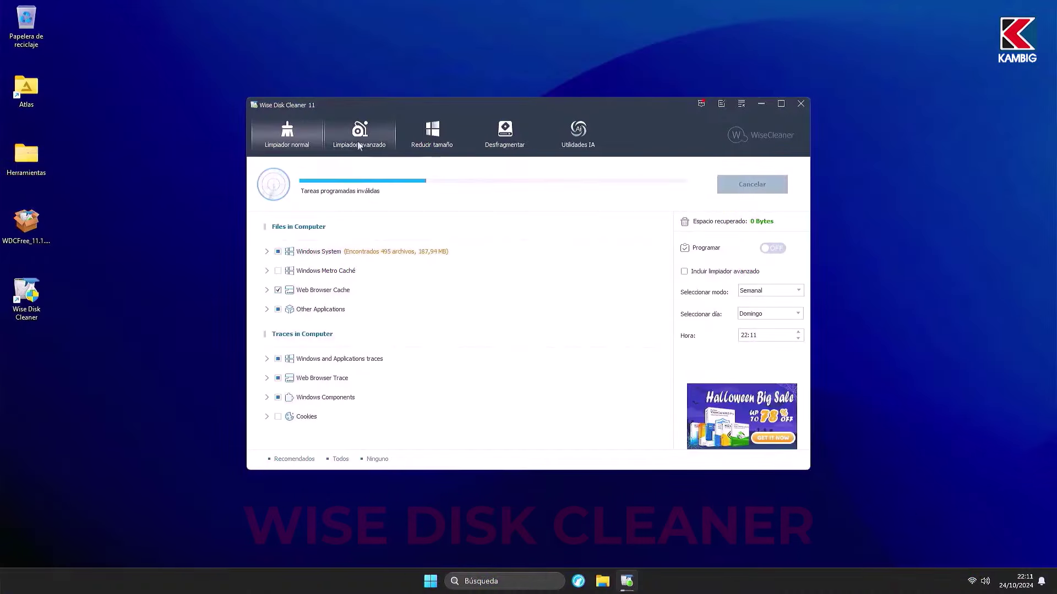
{"action": "left_click", "coordinate": [355, 138]}
{"action": "left_click", "coordinate": [746, 190]}
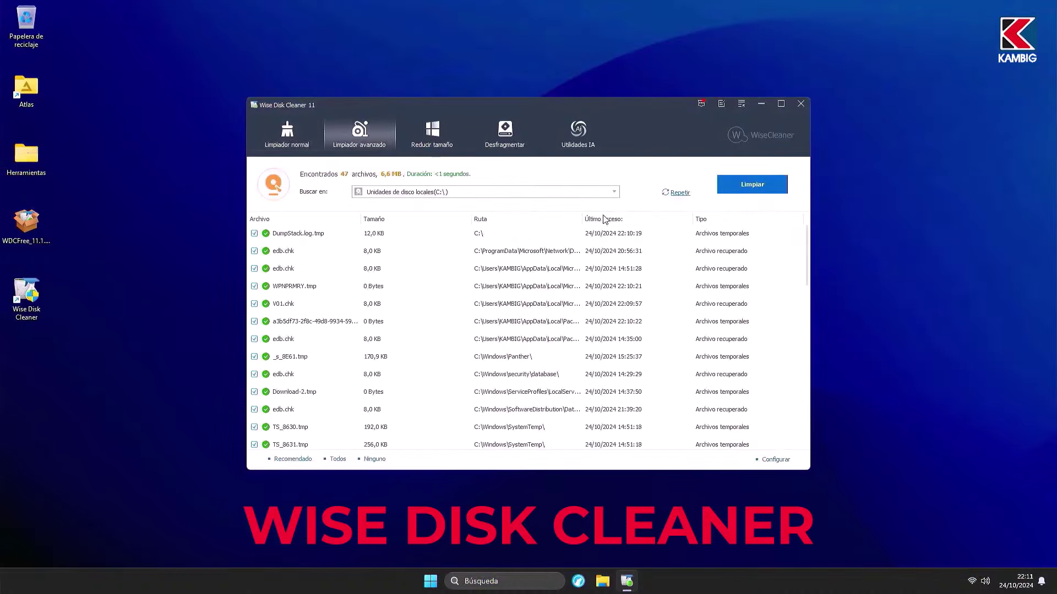
{"action": "left_click", "coordinate": [432, 135]}
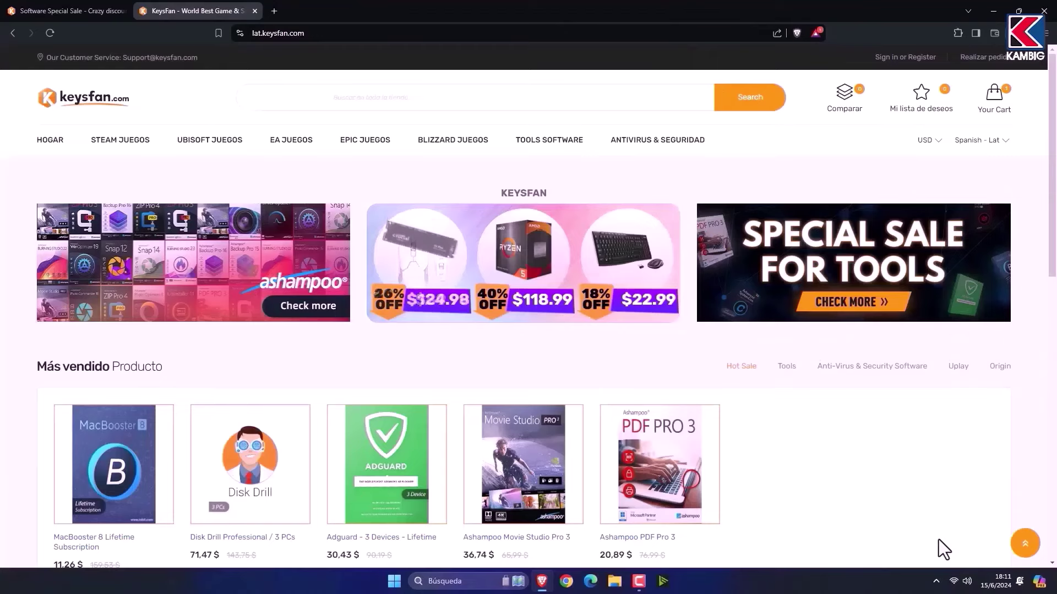
Step: Add the Windows 10 Professional key to the cart and view the cart
{"action": "scroll", "coordinate": [939, 540], "scroll_direction": "down", "scroll_amount": 3}
{"action": "scroll", "coordinate": [938, 540], "scroll_direction": "down", "scroll_amount": 2}
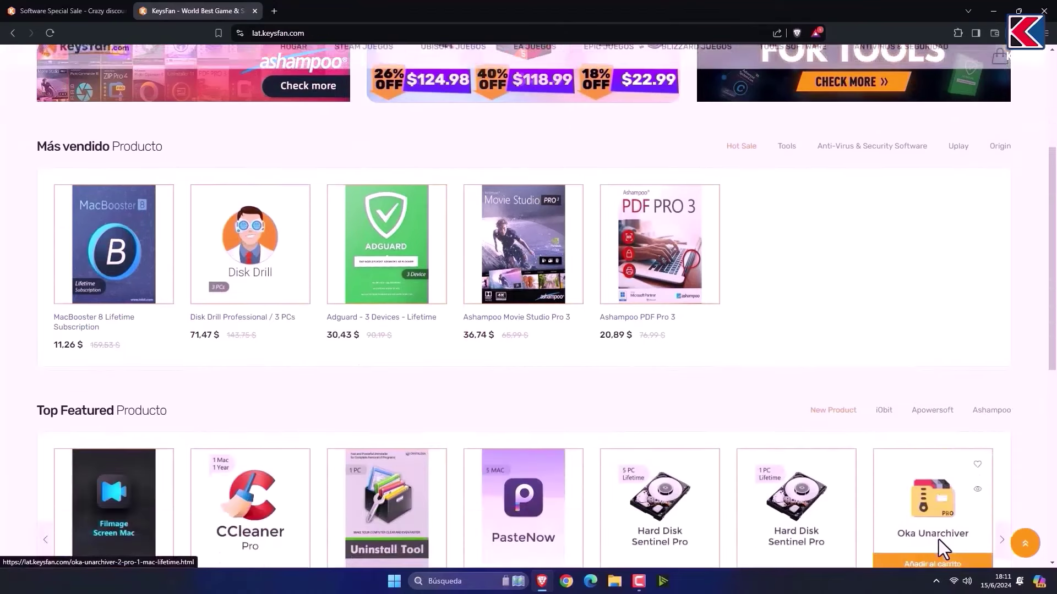
{"action": "scroll", "coordinate": [942, 550], "scroll_direction": "down", "scroll_amount": 7}
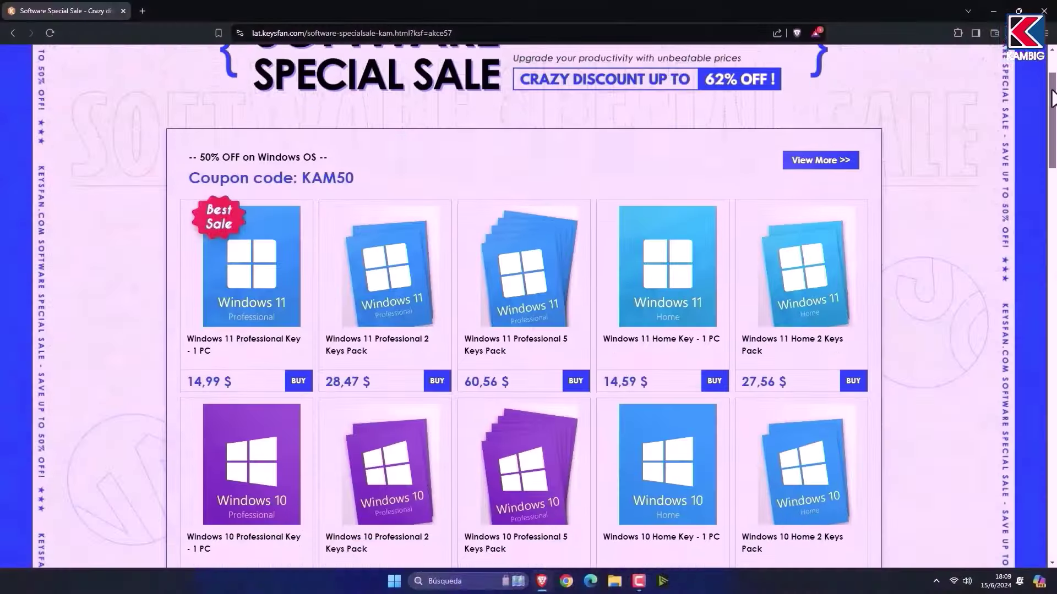
{"action": "left_click_drag", "start_coordinate": [1052, 99], "coordinate": [1055, 307]}
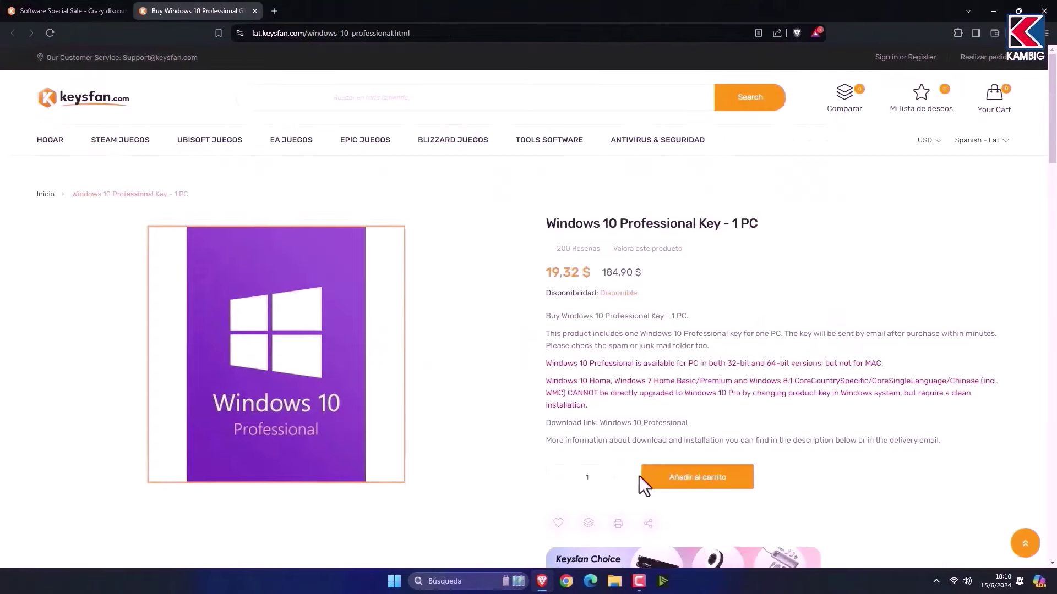
{"action": "left_click", "coordinate": [678, 473]}
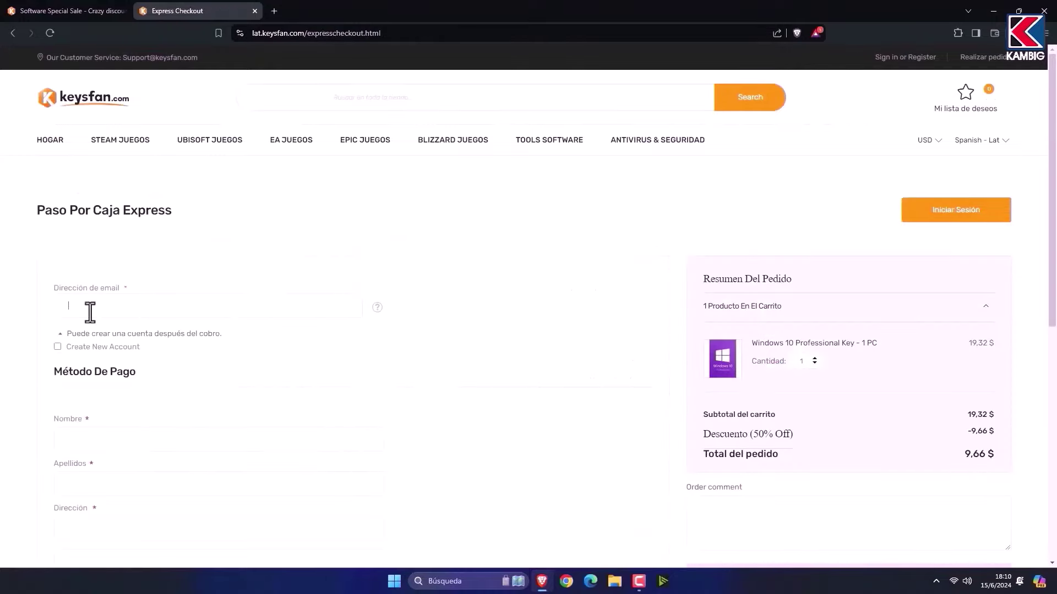
{"action": "left_click", "coordinate": [677, 481]}
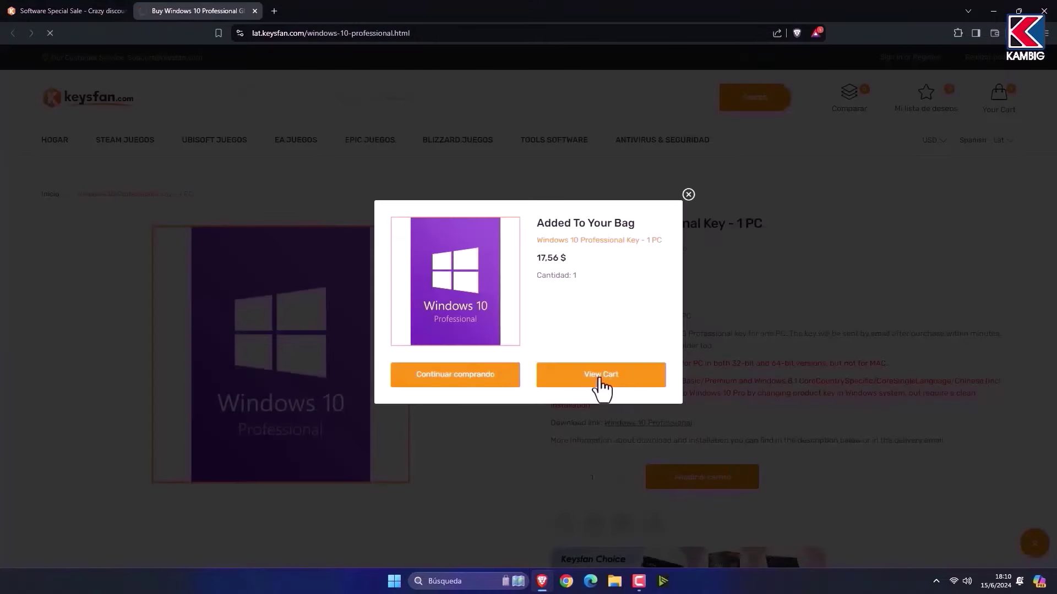
{"action": "left_click", "coordinate": [604, 389]}
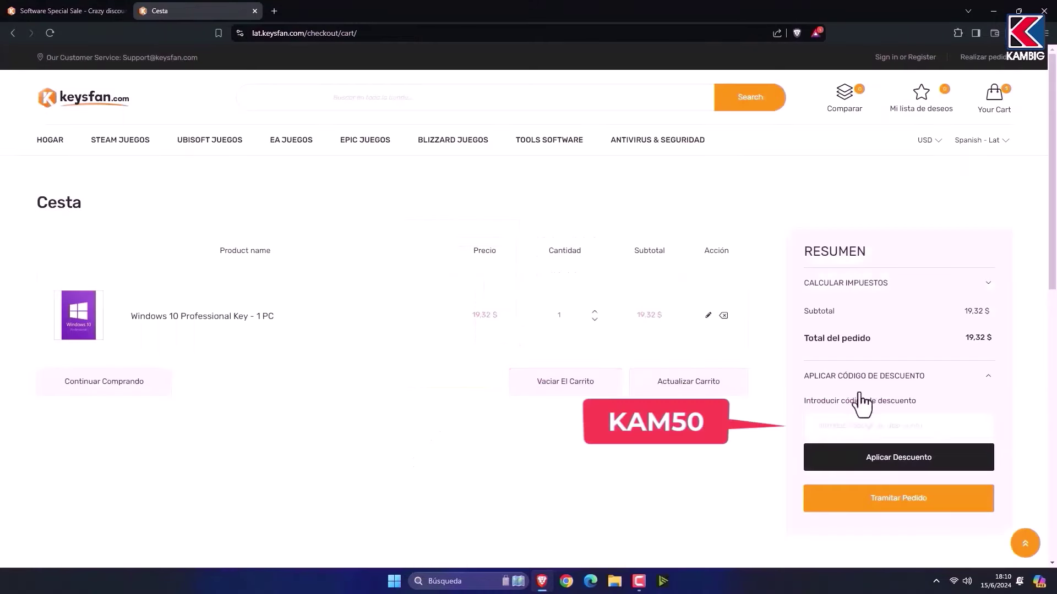
Step: Apply the discount code KAM50 to the order
{"action": "left_click", "coordinate": [849, 427]}
{"action": "type", "text": "KAM50"}
{"action": "left_click", "coordinate": [873, 460]}
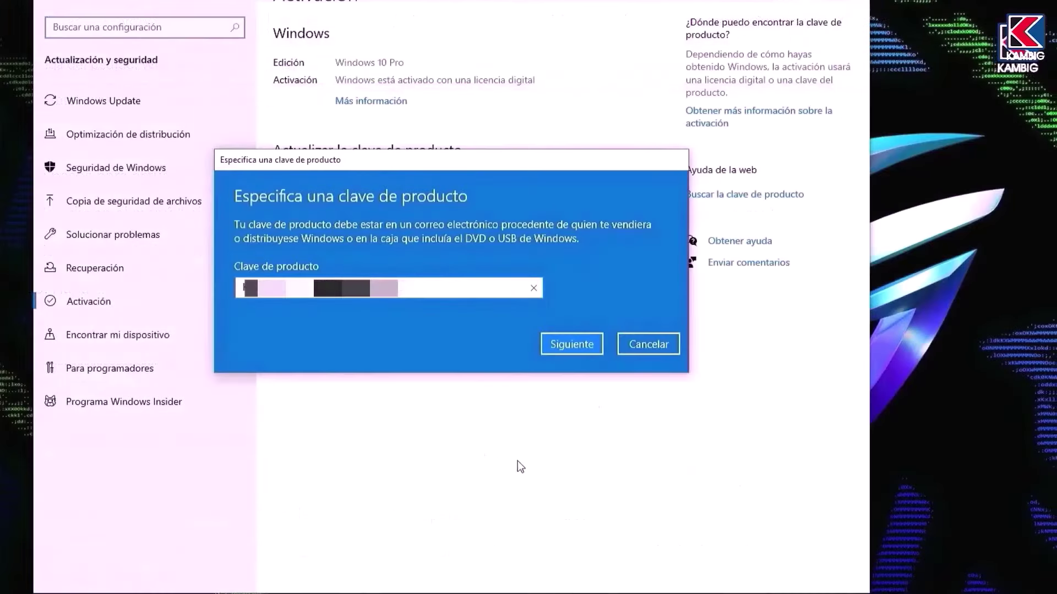
Step: Activate Windows with the purchased key
{"action": "left_click", "coordinate": [591, 340]}
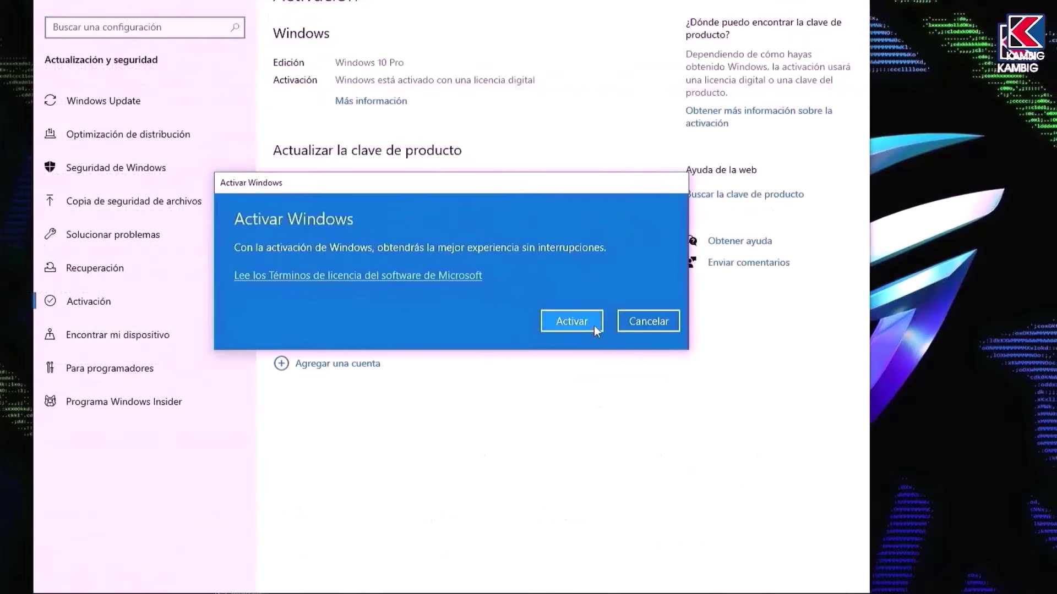
{"action": "left_click", "coordinate": [593, 325]}
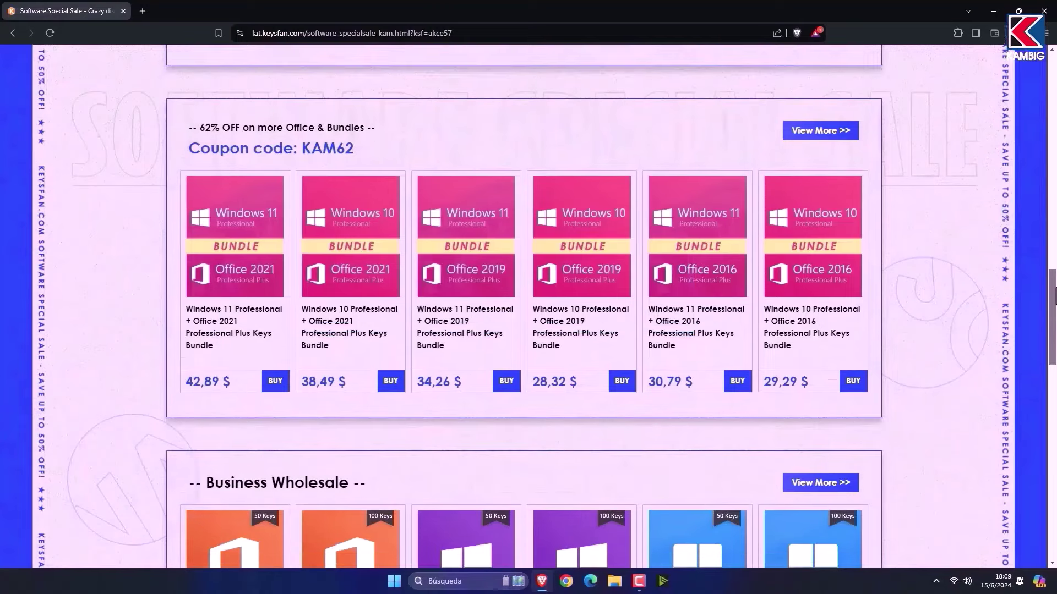
{"action": "scroll", "coordinate": [1055, 297], "scroll_direction": "down", "scroll_amount": 1}
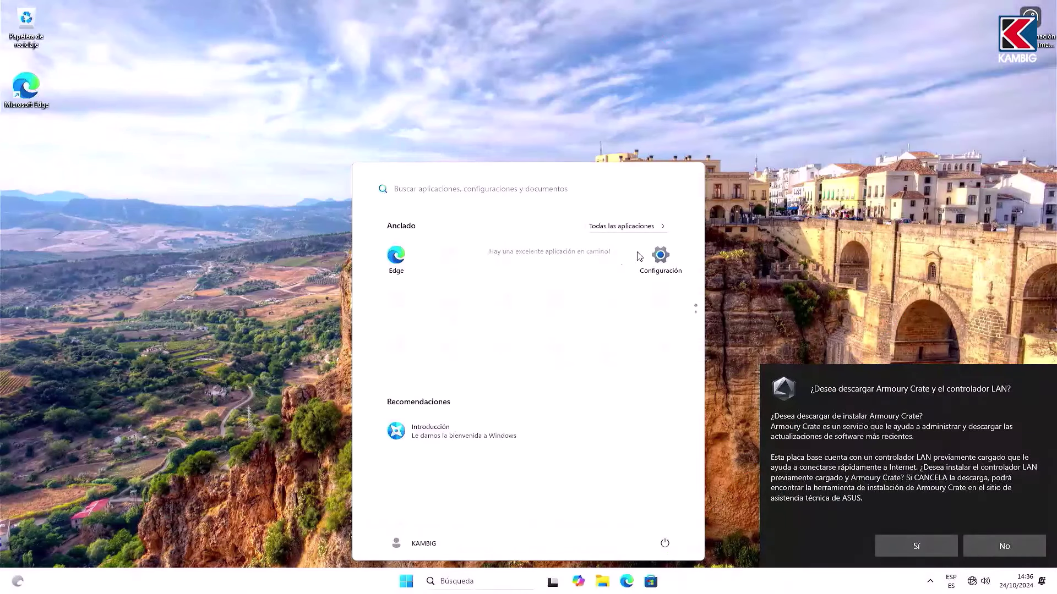
Step: Decline Armoury Crate, check CPU and memory performance in Task Manager, then close it
{"action": "left_click", "coordinate": [1005, 546]}
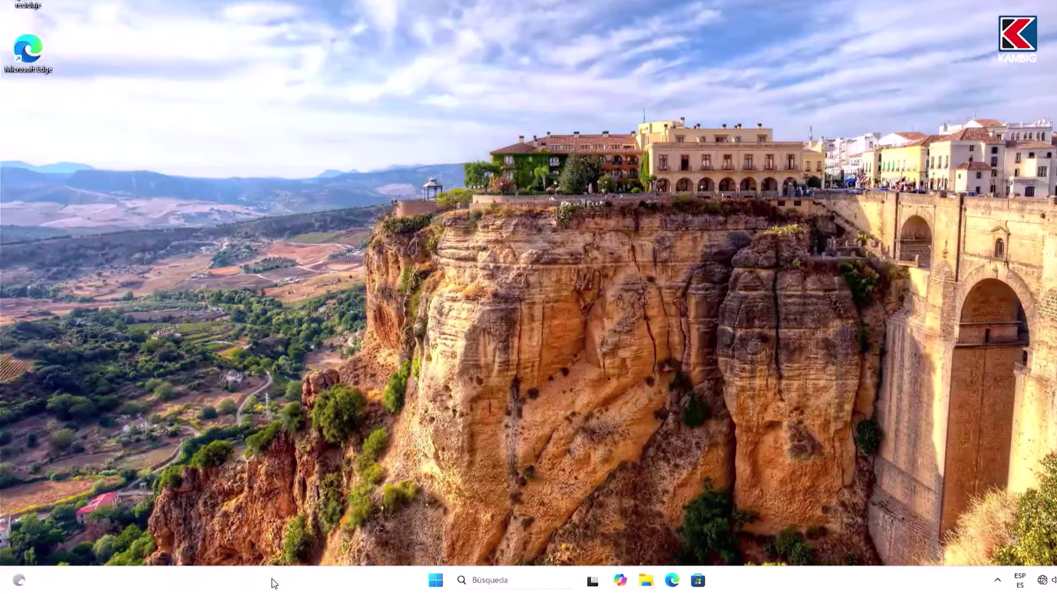
{"action": "right_click", "coordinate": [256, 582]}
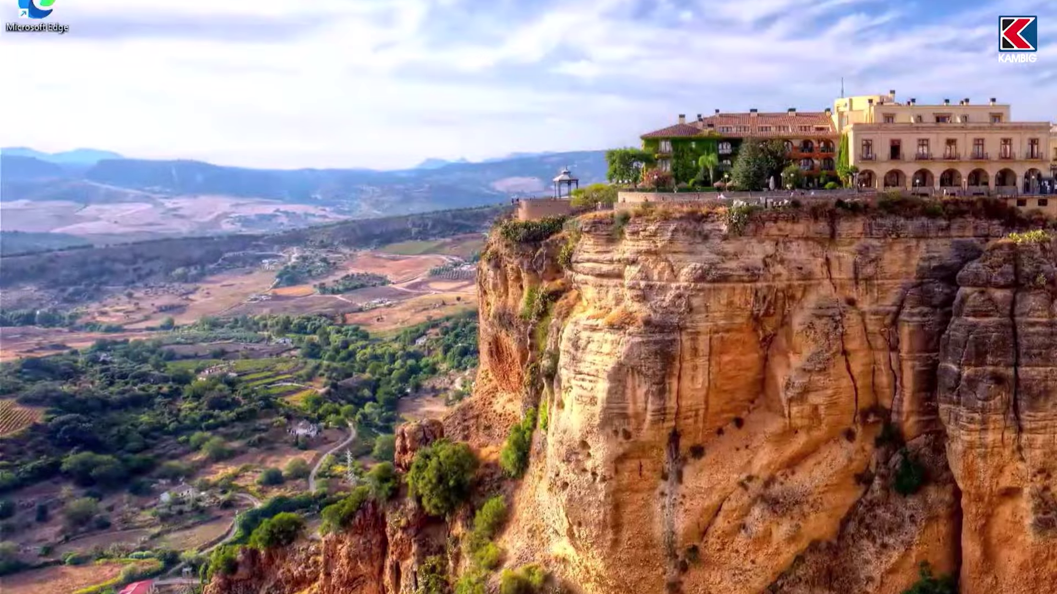
{"action": "left_click", "coordinate": [286, 545]}
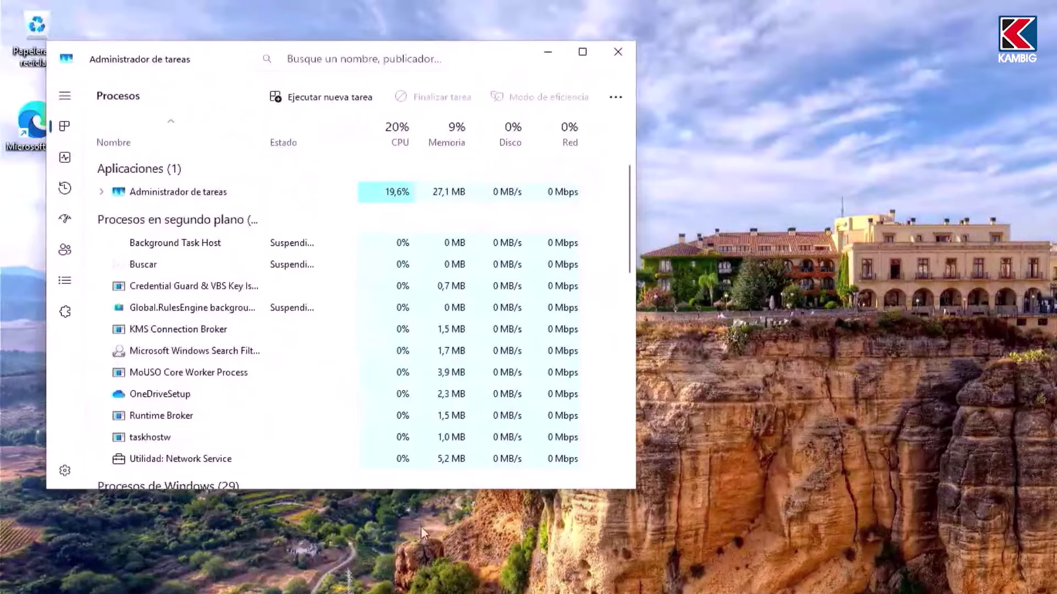
{"action": "left_click", "coordinate": [65, 158]}
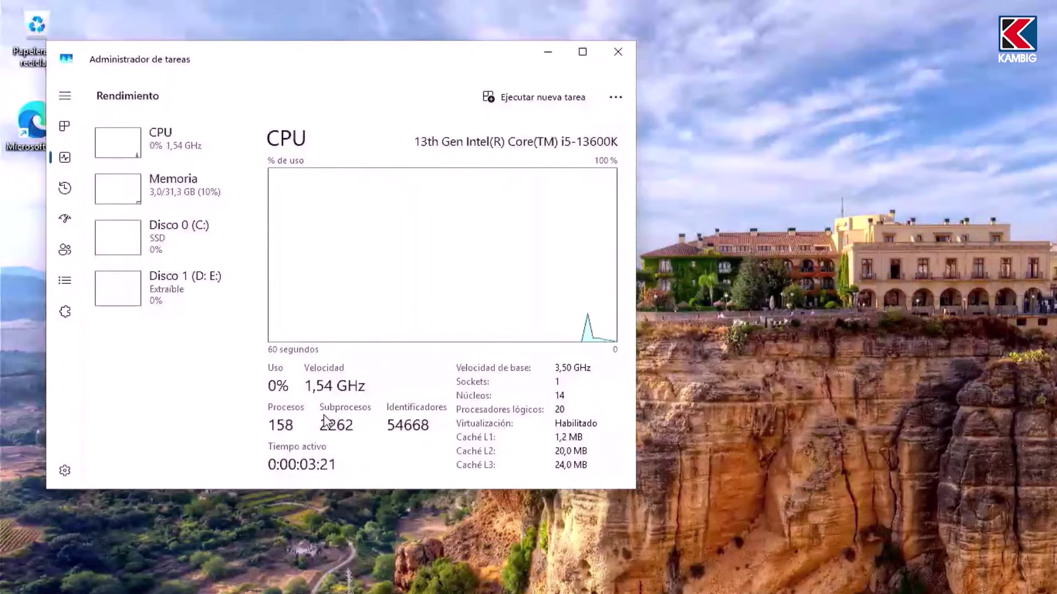
{"action": "left_click", "coordinate": [218, 201]}
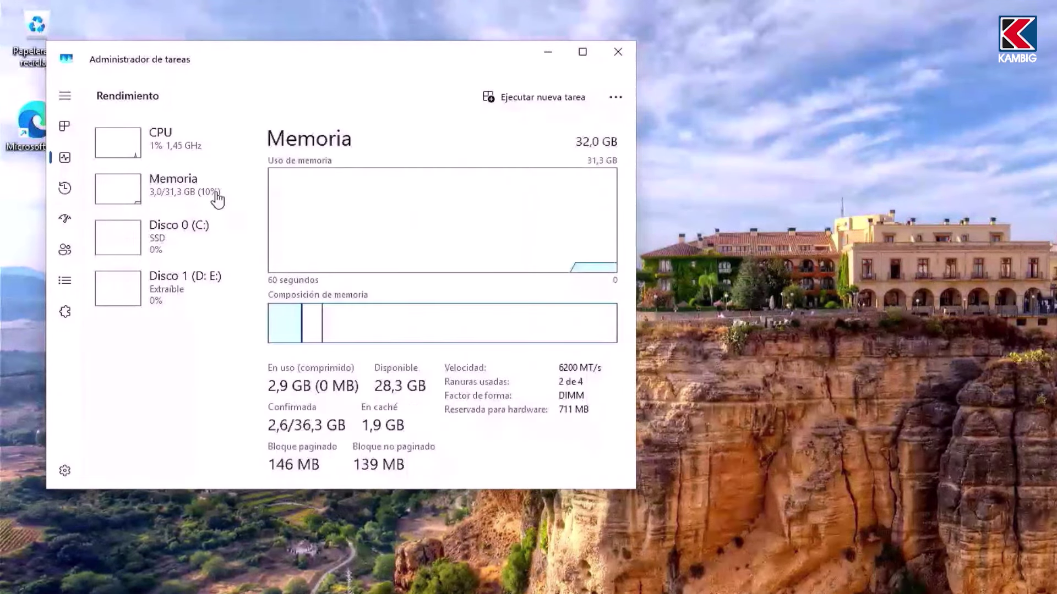
{"action": "left_click", "coordinate": [628, 55]}
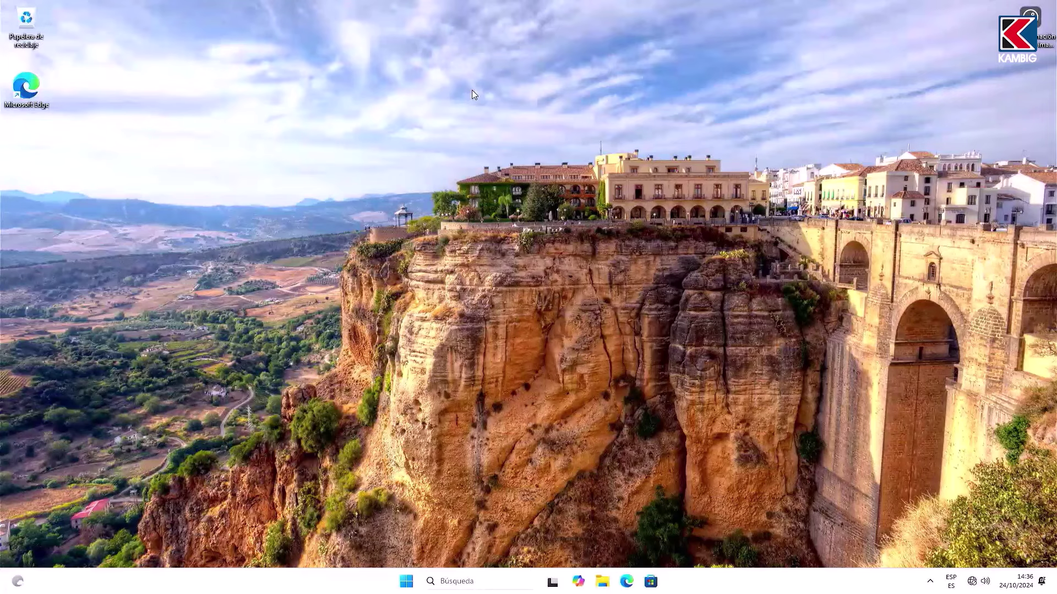
Step: Run AsusSetup from the MediCat v21.12 WiFi Drivers folder, declining the admin prompt
{"action": "left_click", "coordinate": [972, 582]}
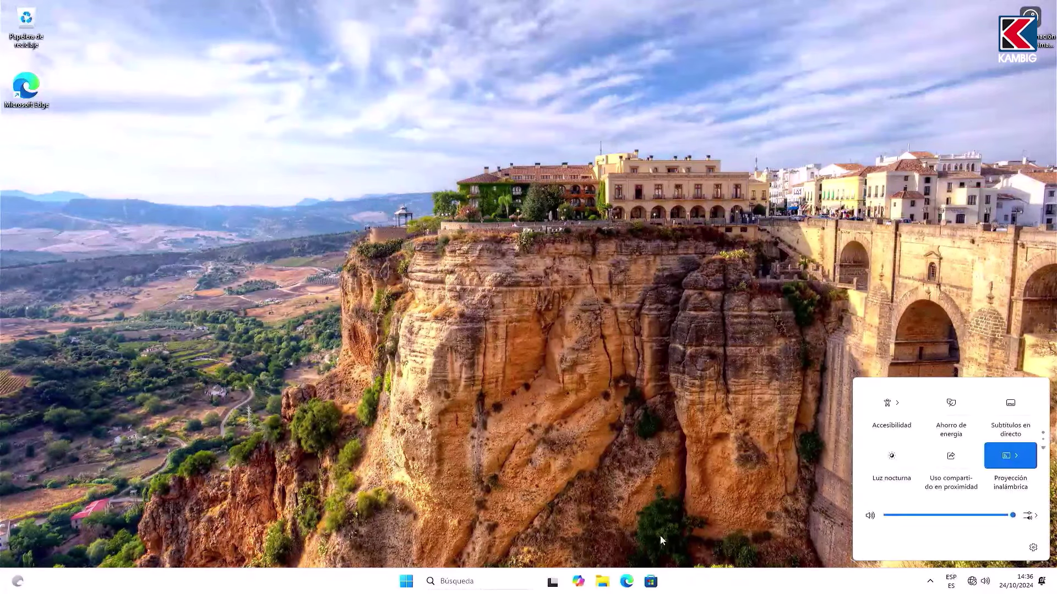
{"action": "left_click", "coordinate": [603, 588]}
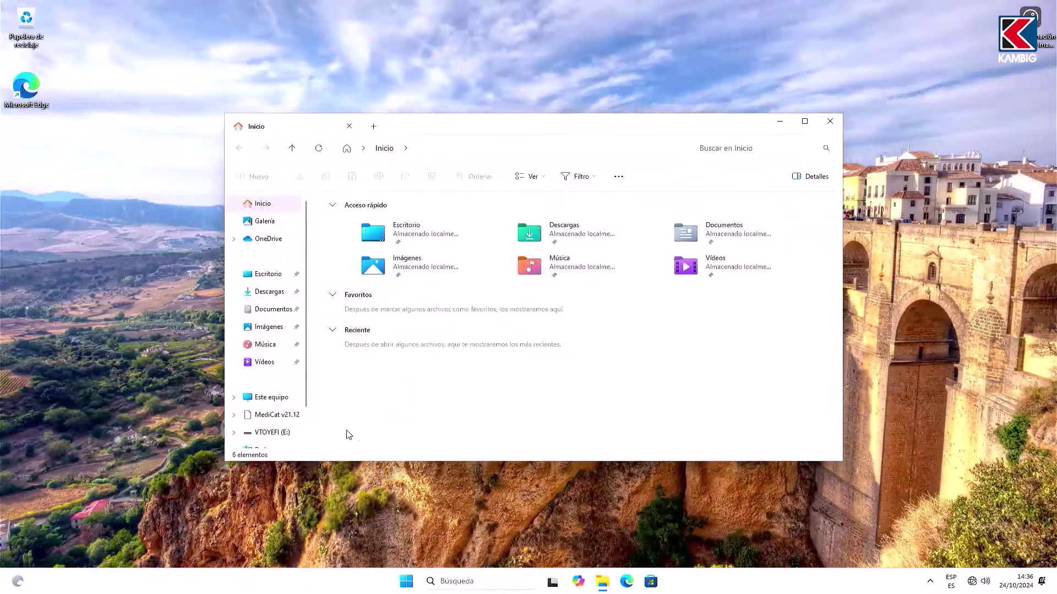
{"action": "left_click", "coordinate": [284, 420]}
{"action": "scroll", "coordinate": [354, 363], "scroll_direction": "down", "scroll_amount": 4}
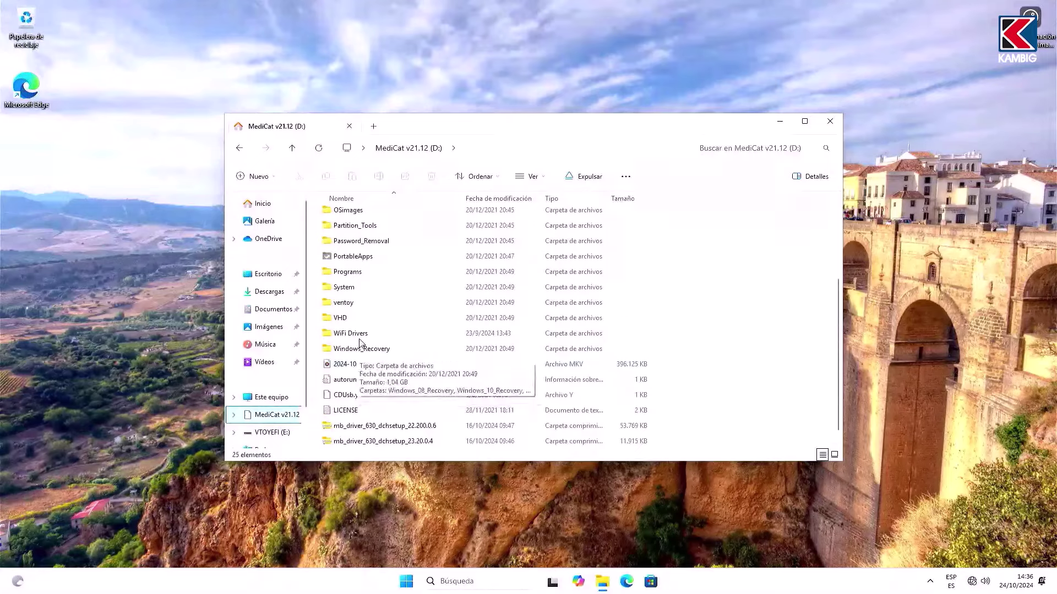
{"action": "double_click", "coordinate": [352, 358]}
{"action": "double_click", "coordinate": [373, 246]}
{"action": "left_click", "coordinate": [482, 388]}
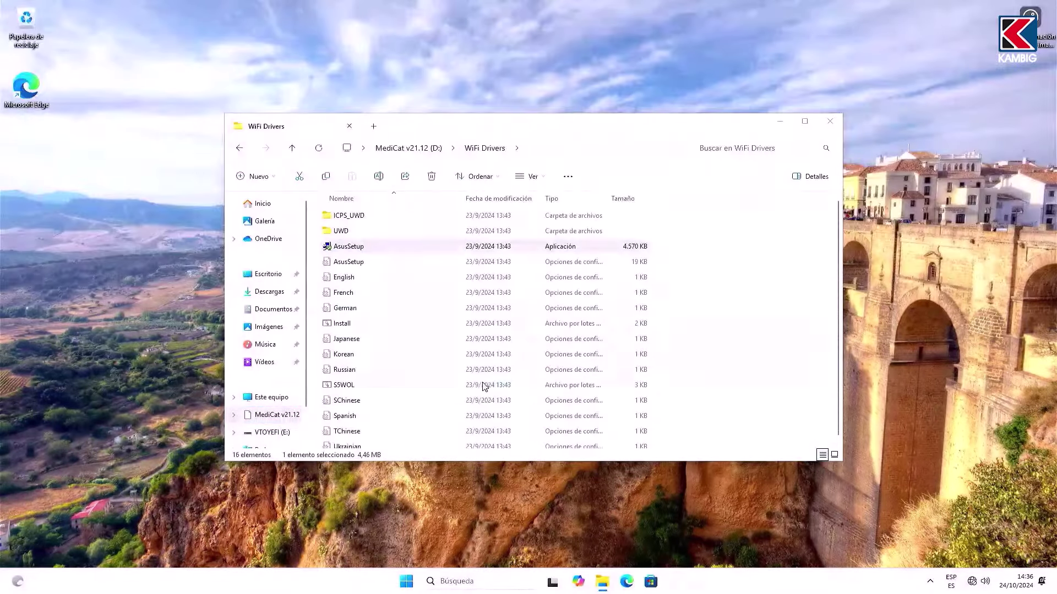
Step: Close File Explorer and connect to a Wi-Fi network with its password
{"action": "left_click", "coordinate": [830, 121]}
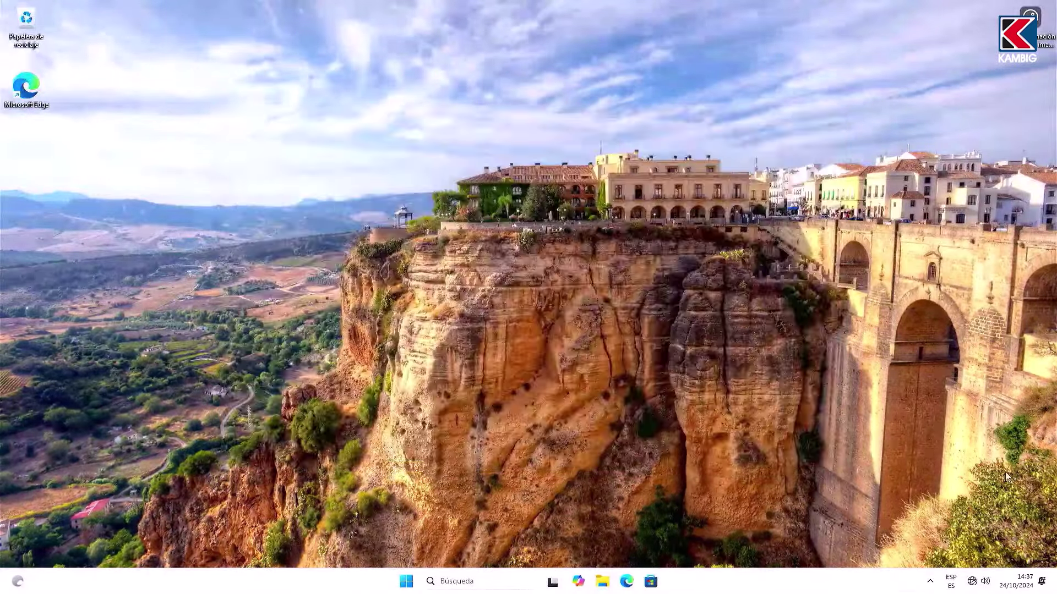
{"action": "left_click", "coordinate": [972, 582]}
{"action": "scroll", "coordinate": [948, 504], "scroll_direction": "up", "scroll_amount": 1}
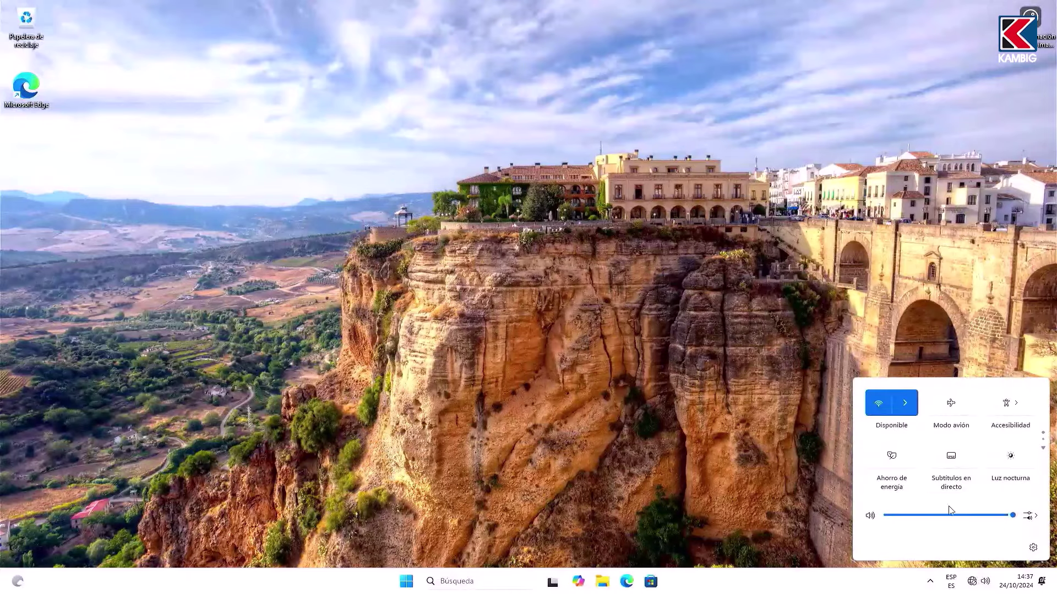
{"action": "left_click", "coordinate": [905, 405]}
{"action": "left_click", "coordinate": [914, 441]}
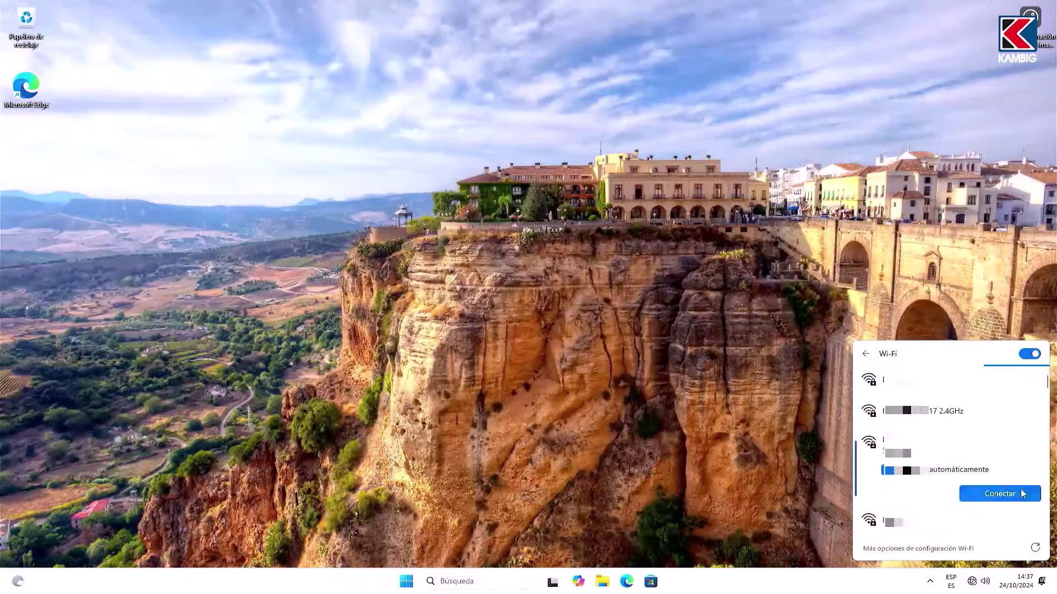
{"action": "left_click", "coordinate": [966, 488]}
{"action": "key", "text": "Return"}
{"action": "left_click", "coordinate": [840, 408]}
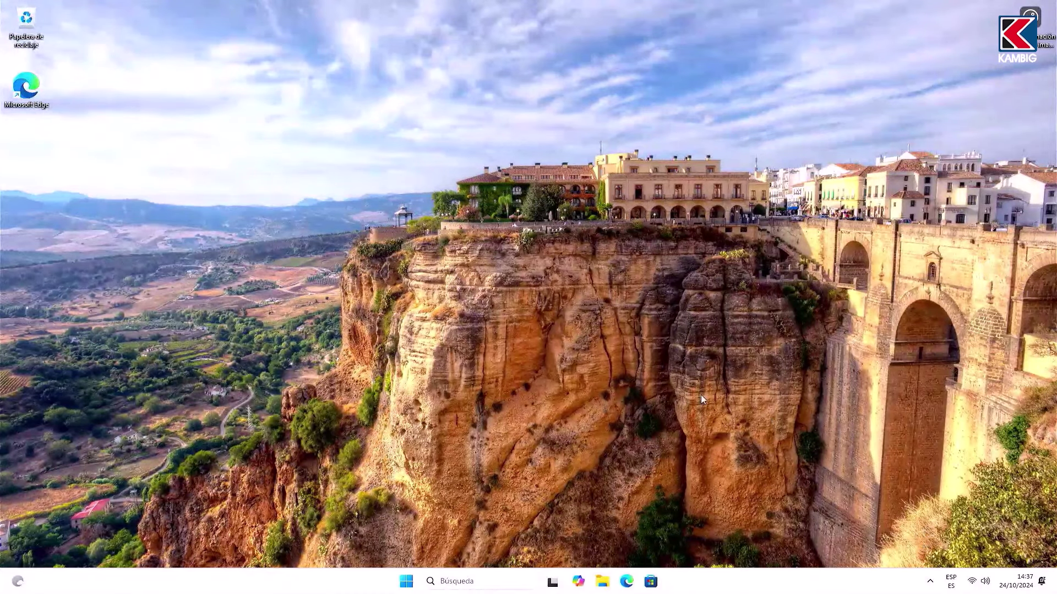
Step: Check for Windows updates from the 'update' search and restart now to install them
{"action": "left_click", "coordinate": [454, 578]}
{"action": "type", "text": "up"}
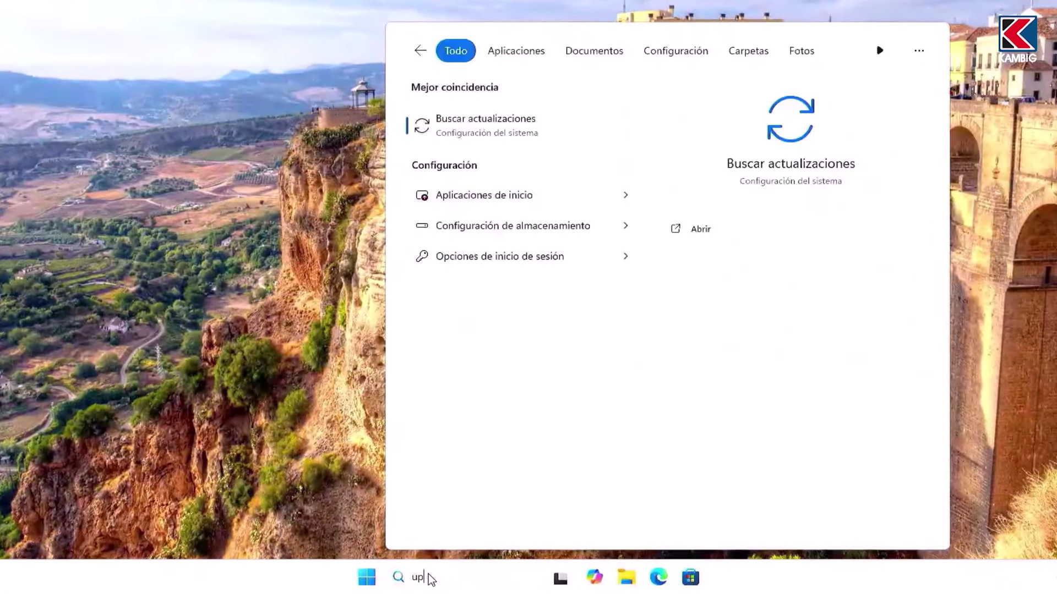
{"action": "type", "text": "date"}
{"action": "left_click", "coordinate": [492, 132]}
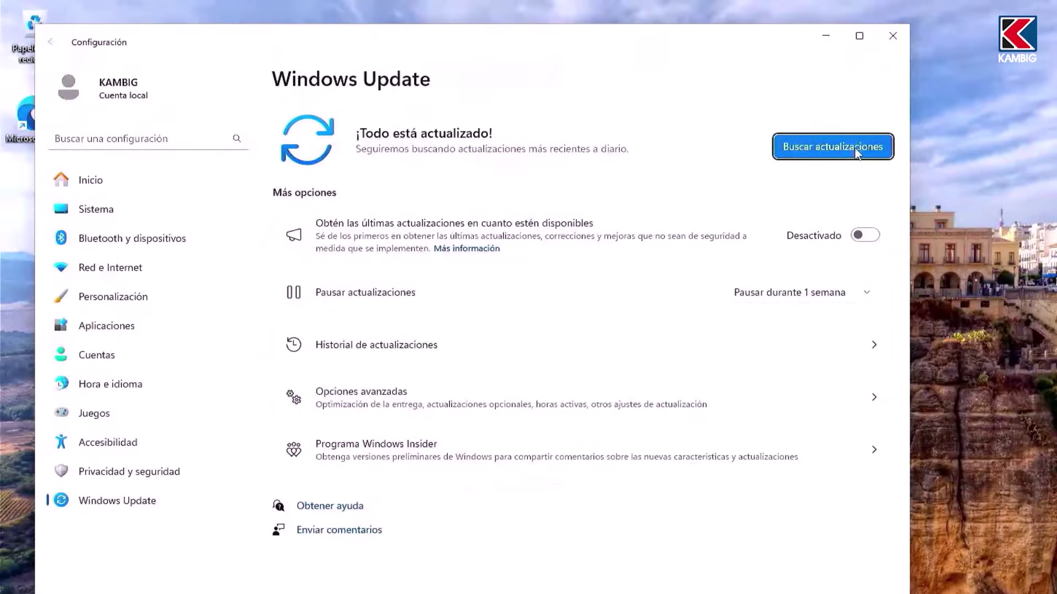
{"action": "left_click", "coordinate": [854, 148]}
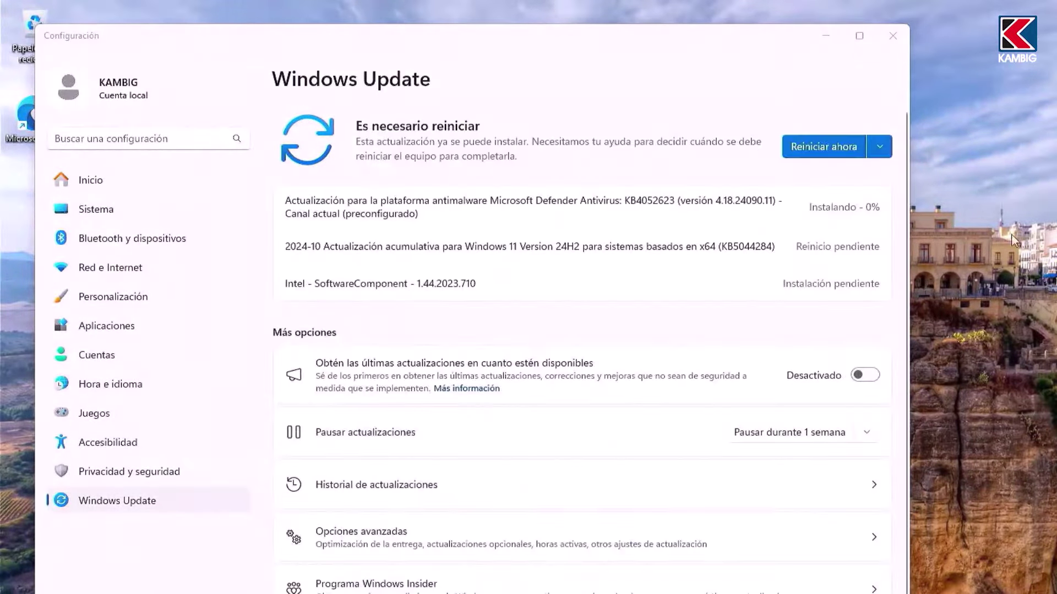
{"action": "left_click", "coordinate": [824, 144]}
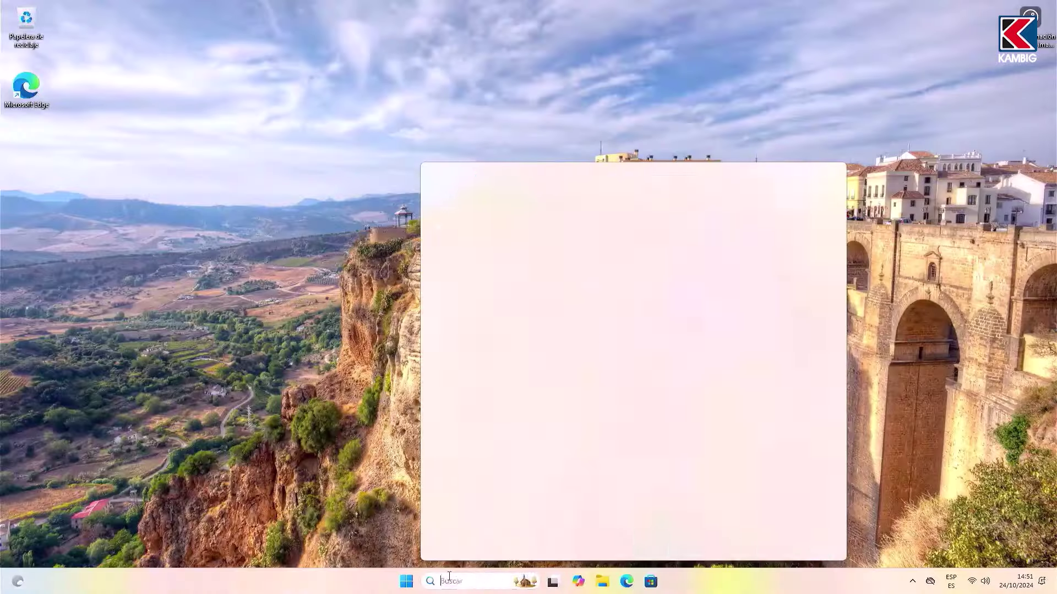
Step: Open Device Manager and scroll to the unrecognized devices
{"action": "type", "text": "administrador de dispositivos"}
{"action": "key", "text": "Return"}
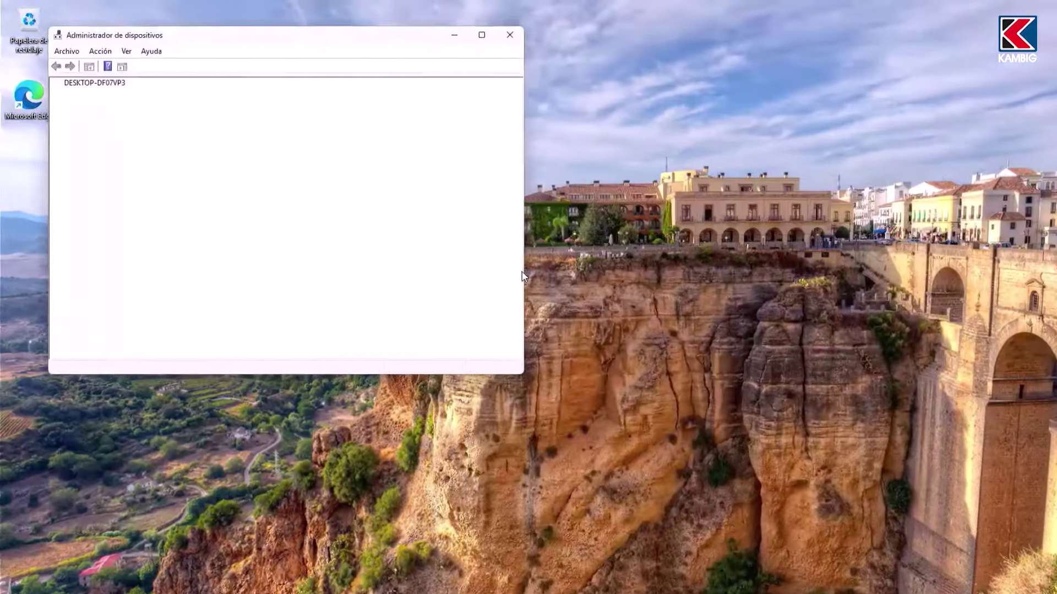
{"action": "scroll", "coordinate": [253, 237], "scroll_direction": "down", "scroll_amount": 1}
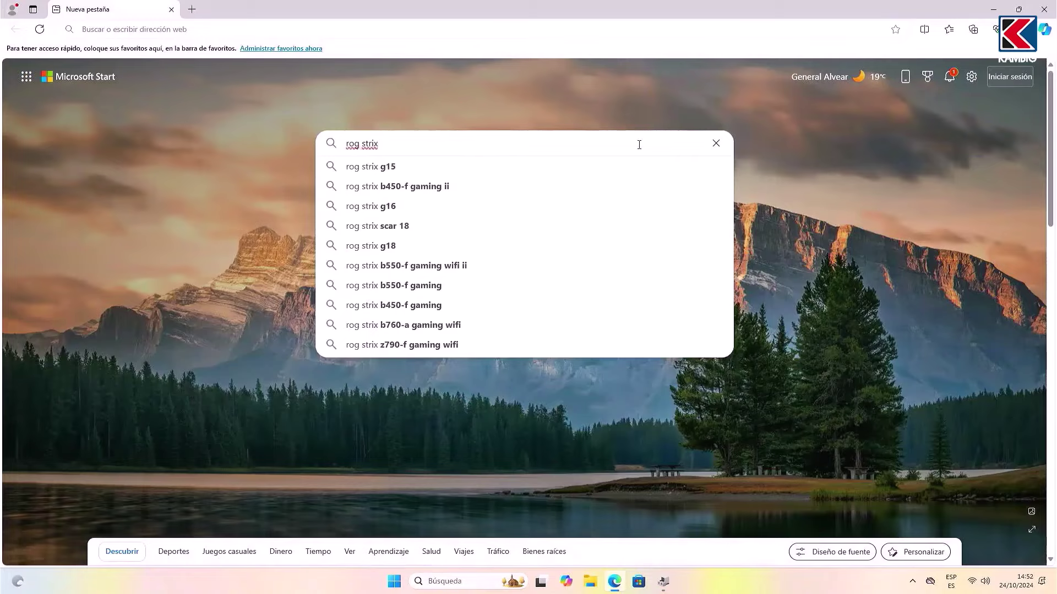
Step: Open the ROG STRIX Z790-F GAMING WIFI support page's drivers and utilities section
{"action": "type", "text": "z790-f"}
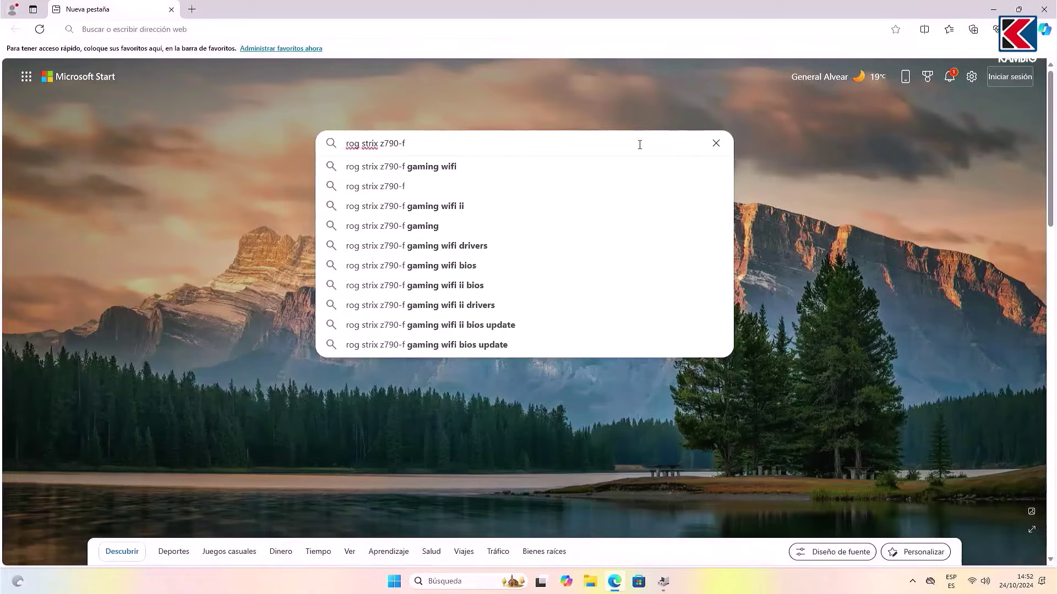
{"action": "left_click", "coordinate": [431, 166]}
{"action": "left_click", "coordinate": [214, 168]}
{"action": "left_click", "coordinate": [600, 369]}
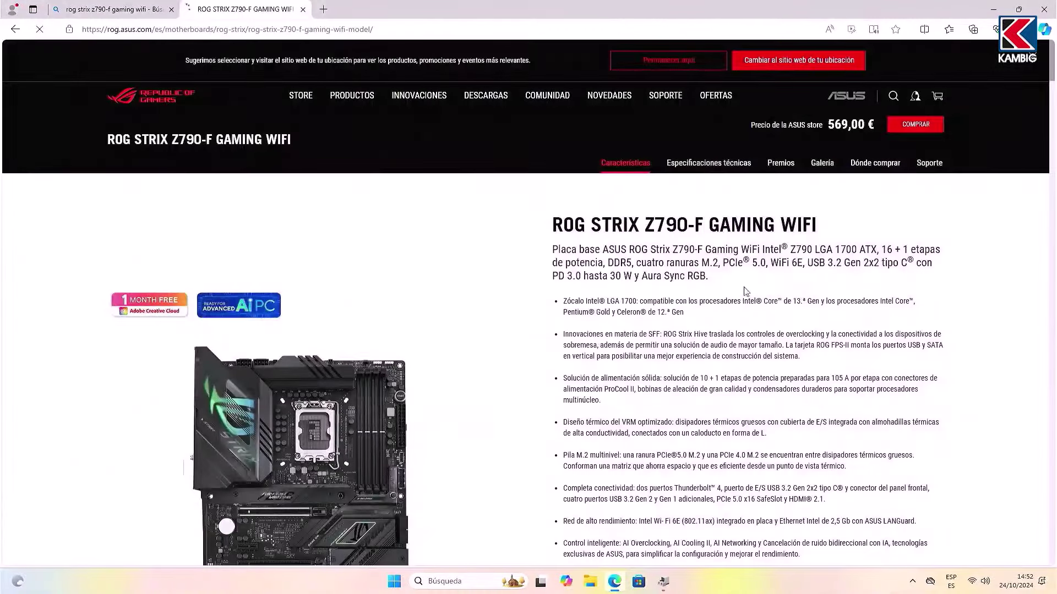
{"action": "left_click", "coordinate": [931, 164]}
{"action": "left_click", "coordinate": [363, 312]}
{"action": "scroll", "coordinate": [364, 303], "scroll_direction": "down", "scroll_amount": 3}
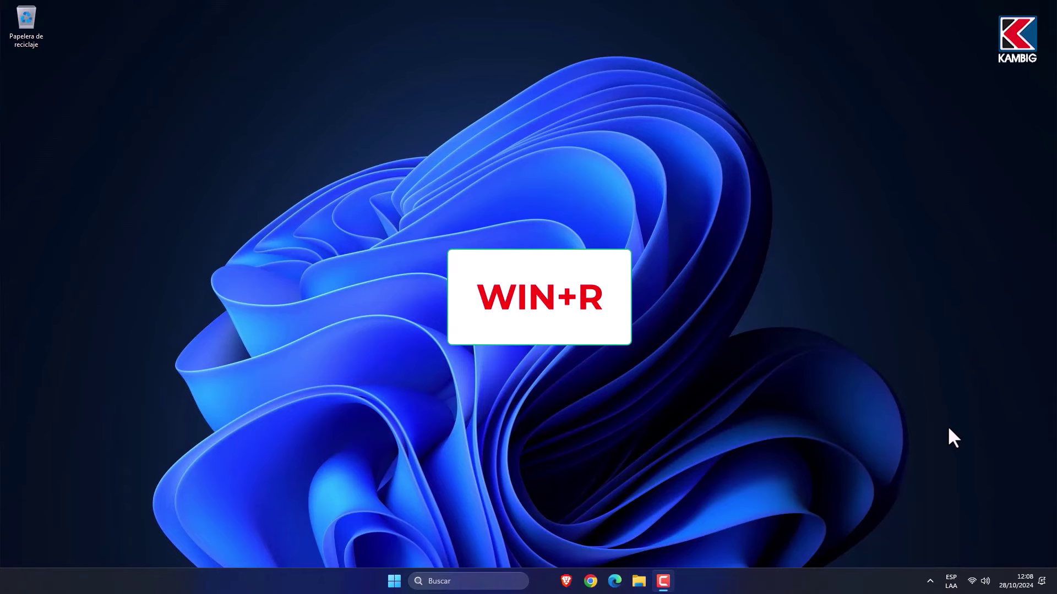
Step: Launch System Information with msinfo32
{"action": "key", "text": "super+r"}
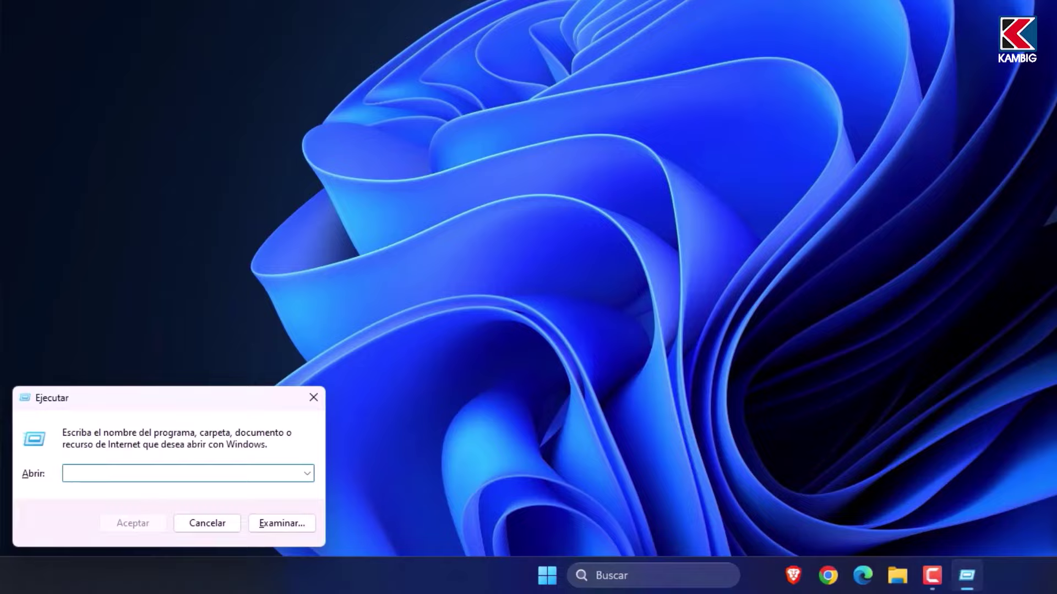
{"action": "type", "text": "ms"}
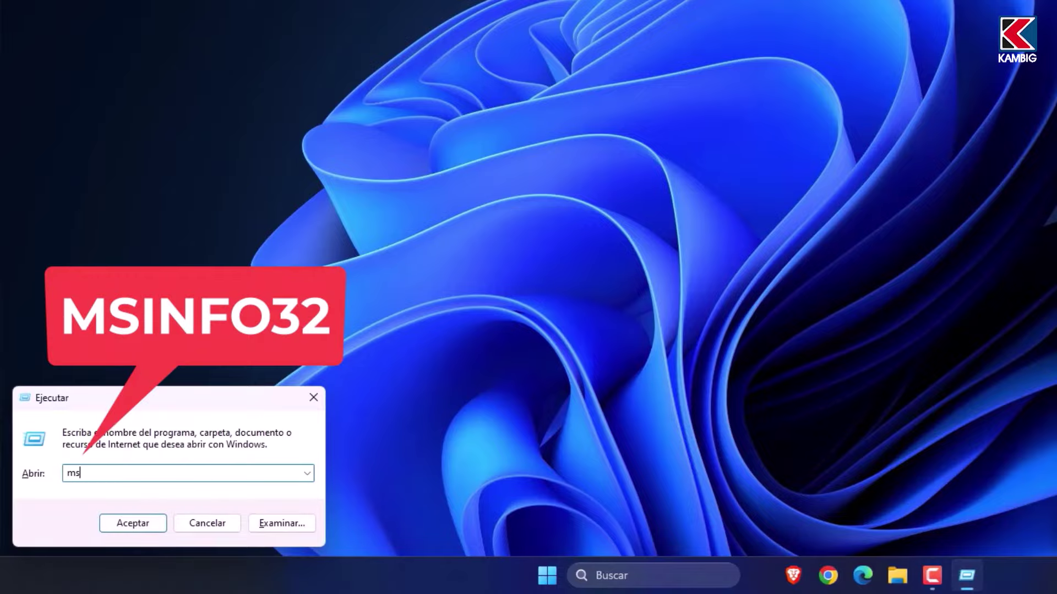
{"action": "type", "text": "info32"}
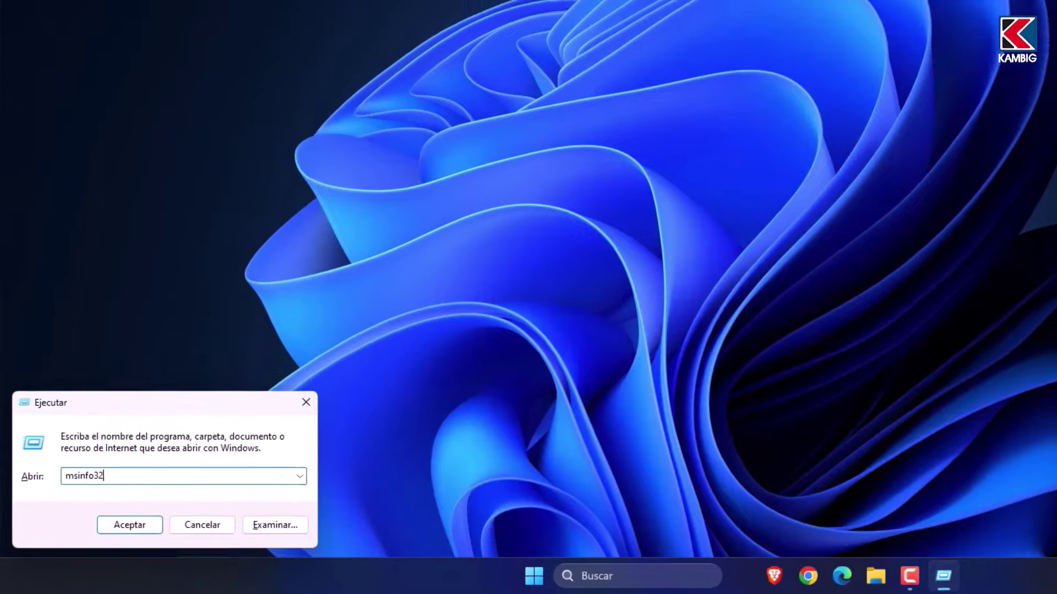
{"action": "key", "text": "Return"}
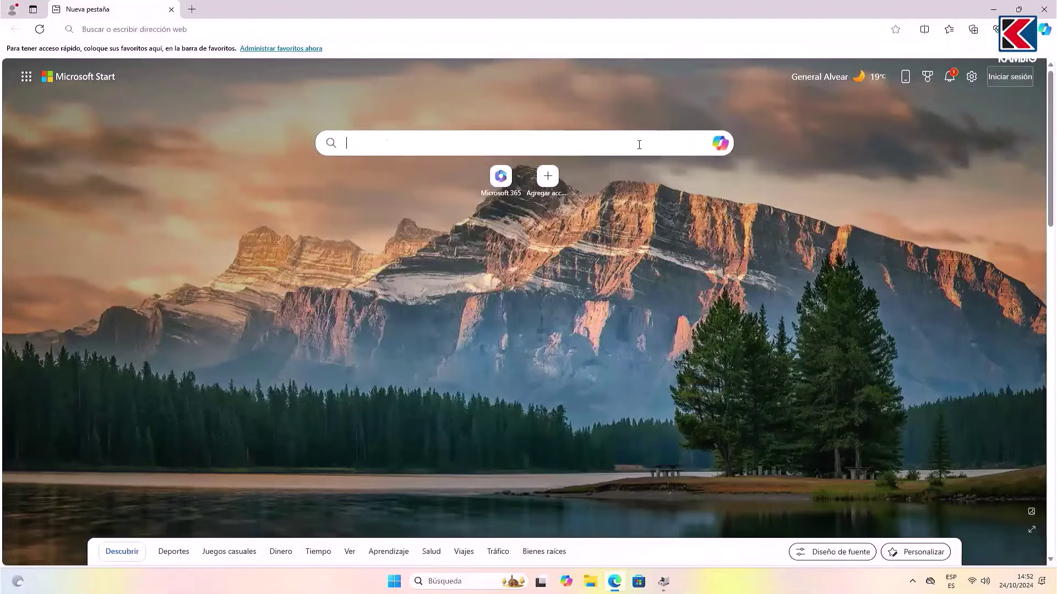
Step: List the ROG STRIX Z790-F drivers for Windows 11 64-bit on the ASUS support page
{"action": "left_click", "coordinate": [638, 143]}
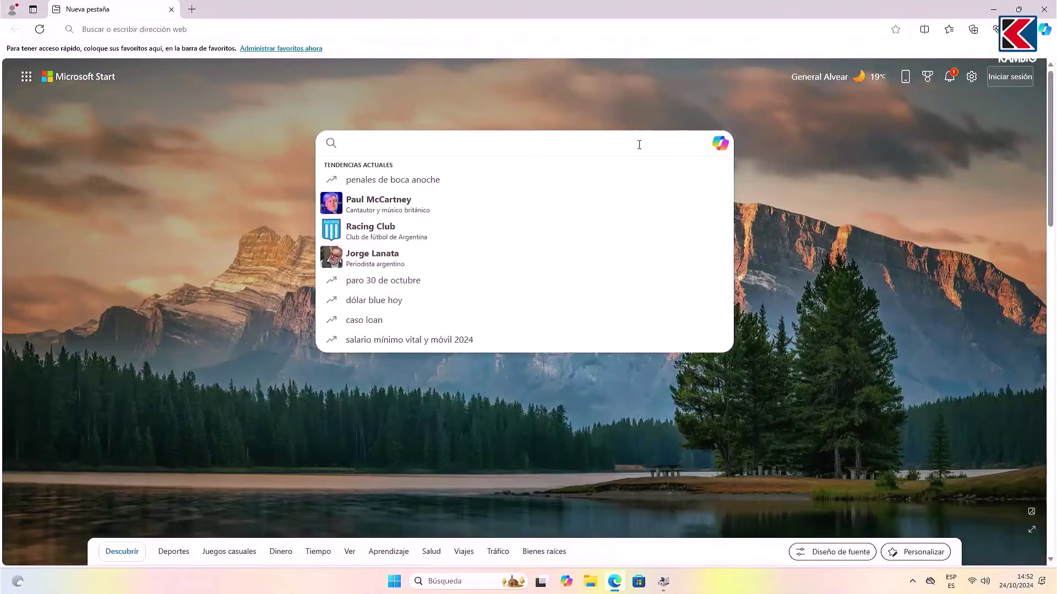
{"action": "type", "text": "rog strix"}
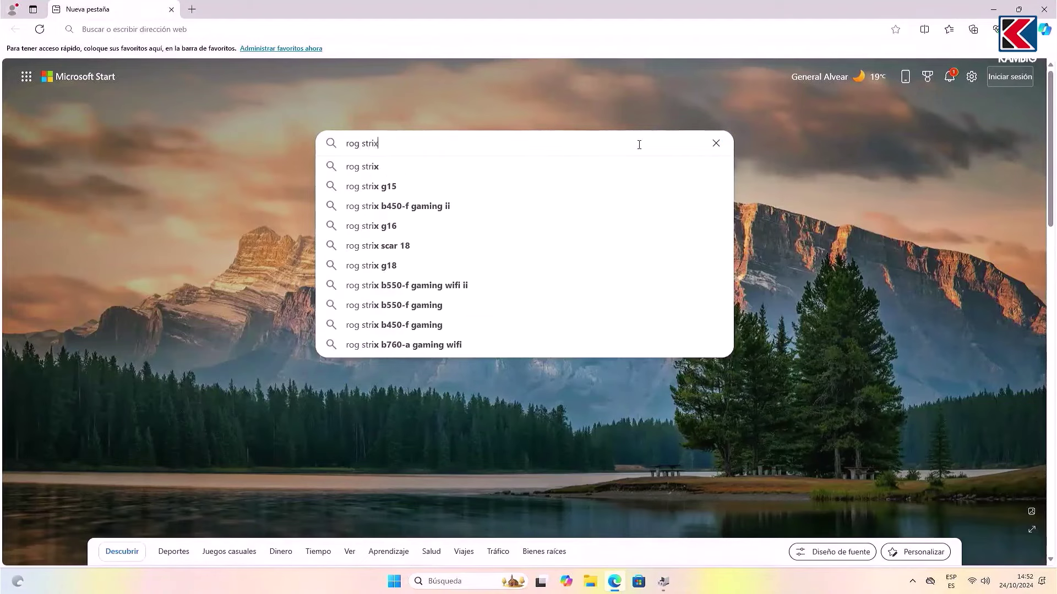
{"action": "type", "text": " z790-f"}
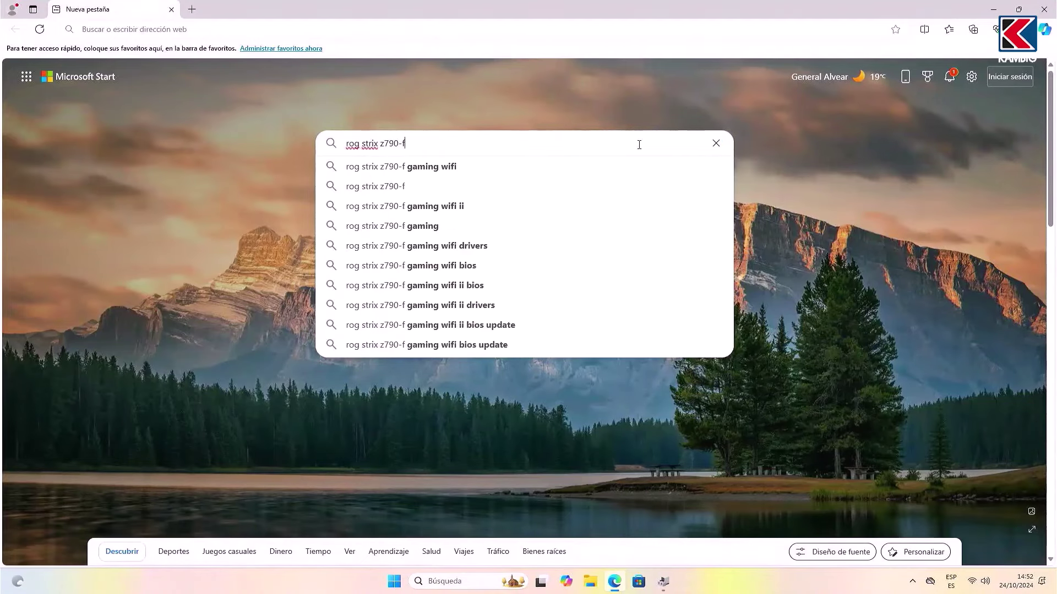
{"action": "left_click", "coordinate": [435, 167]}
{"action": "left_click", "coordinate": [186, 144]}
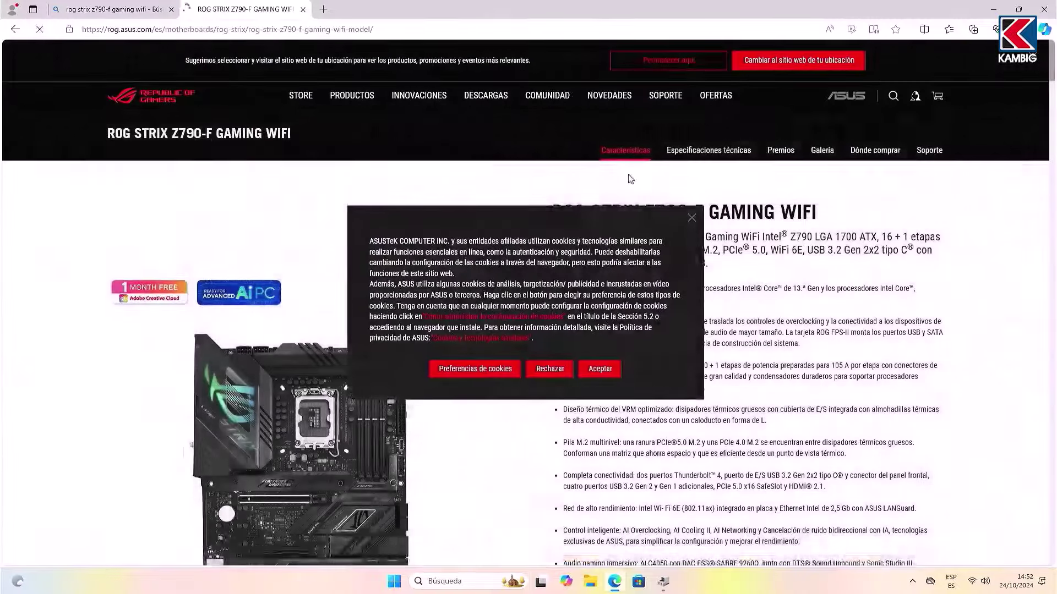
{"action": "left_click", "coordinate": [547, 368]}
{"action": "left_click", "coordinate": [929, 160]}
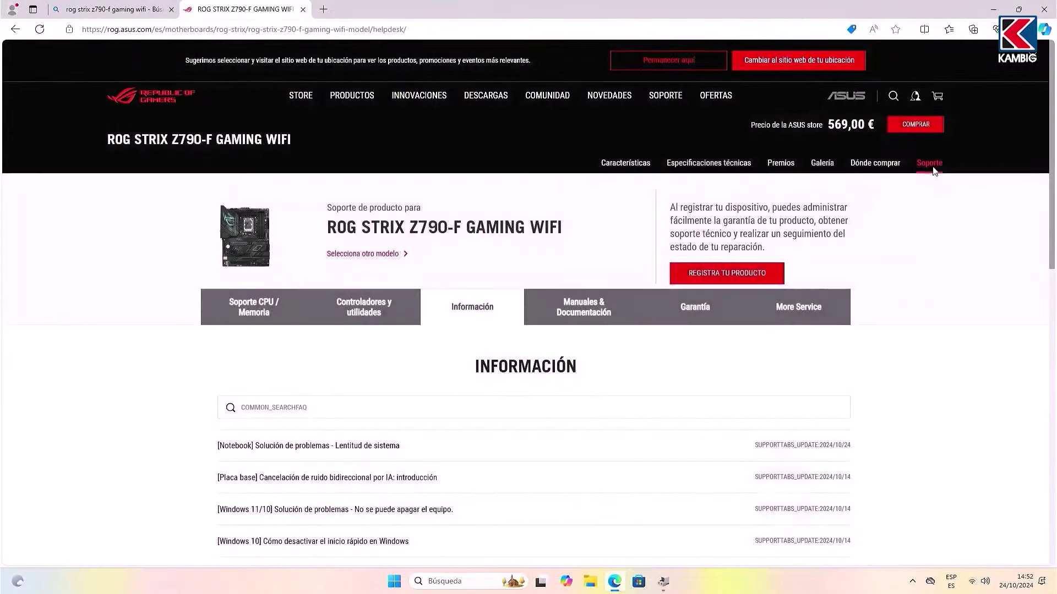
{"action": "left_click", "coordinate": [362, 308]}
{"action": "scroll", "coordinate": [363, 314], "scroll_direction": "down", "scroll_amount": 2}
{"action": "left_click", "coordinate": [372, 276]}
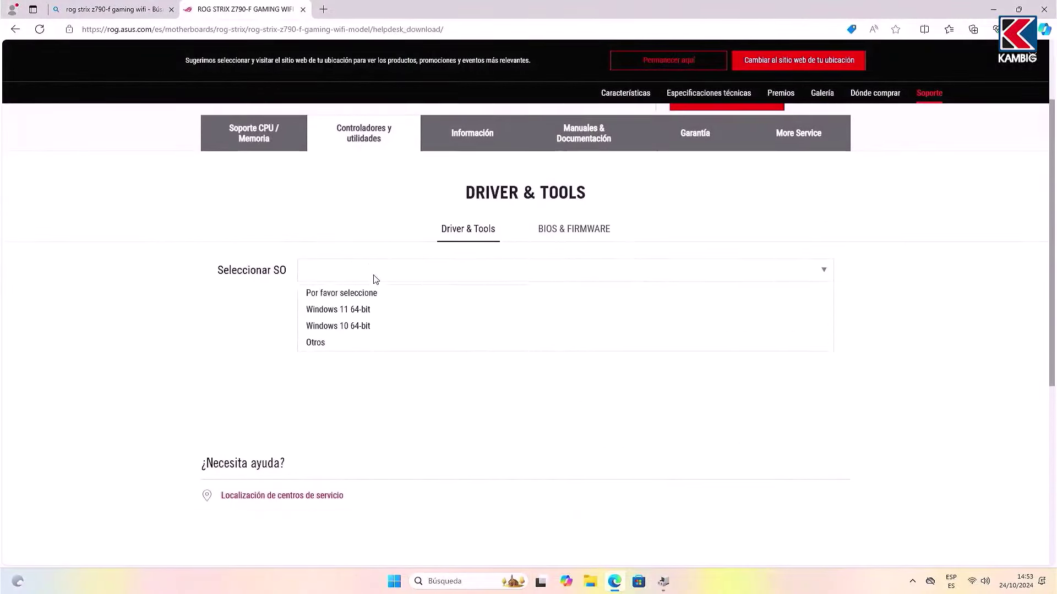
{"action": "left_click", "coordinate": [378, 306]}
Step: Download the Intel LAN, Intel chipset, Realtek USB audio and Intel graphics drivers
{"action": "scroll", "coordinate": [394, 310], "scroll_direction": "down", "scroll_amount": 1}
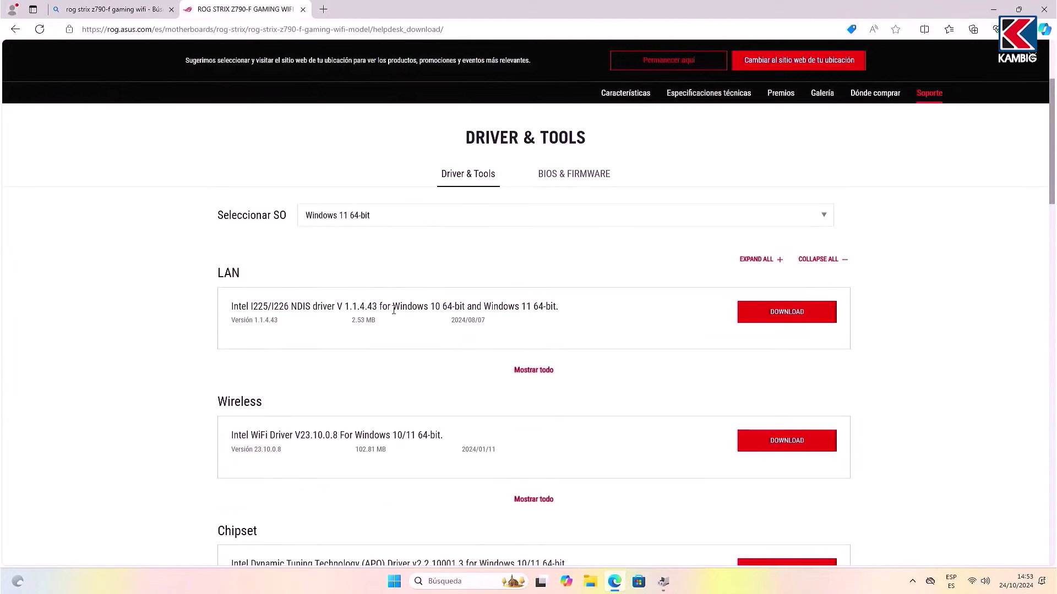
{"action": "left_click", "coordinate": [785, 310]}
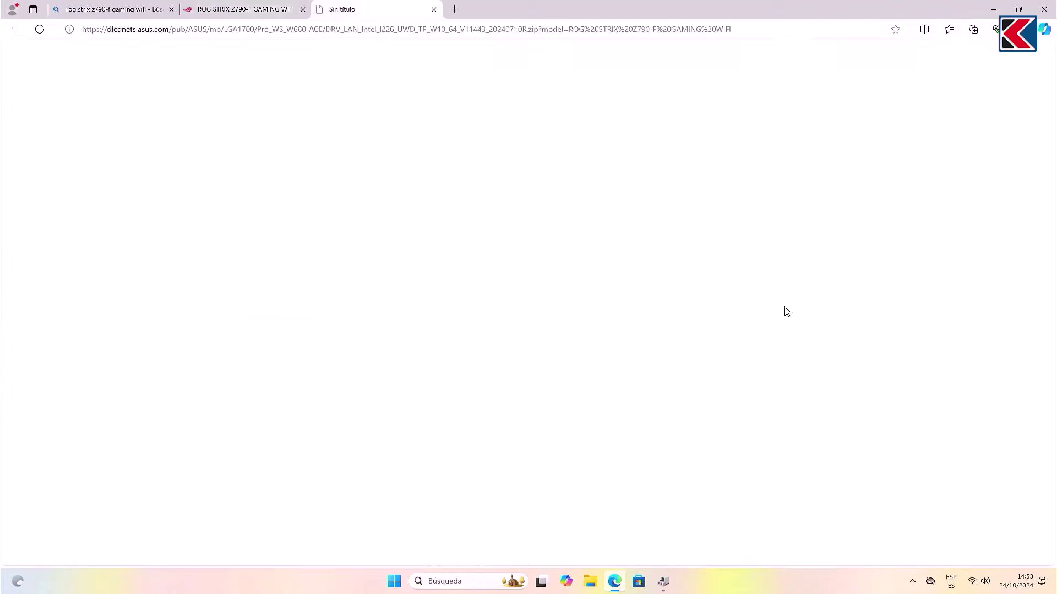
{"action": "scroll", "coordinate": [786, 313], "scroll_direction": "down", "scroll_amount": 2}
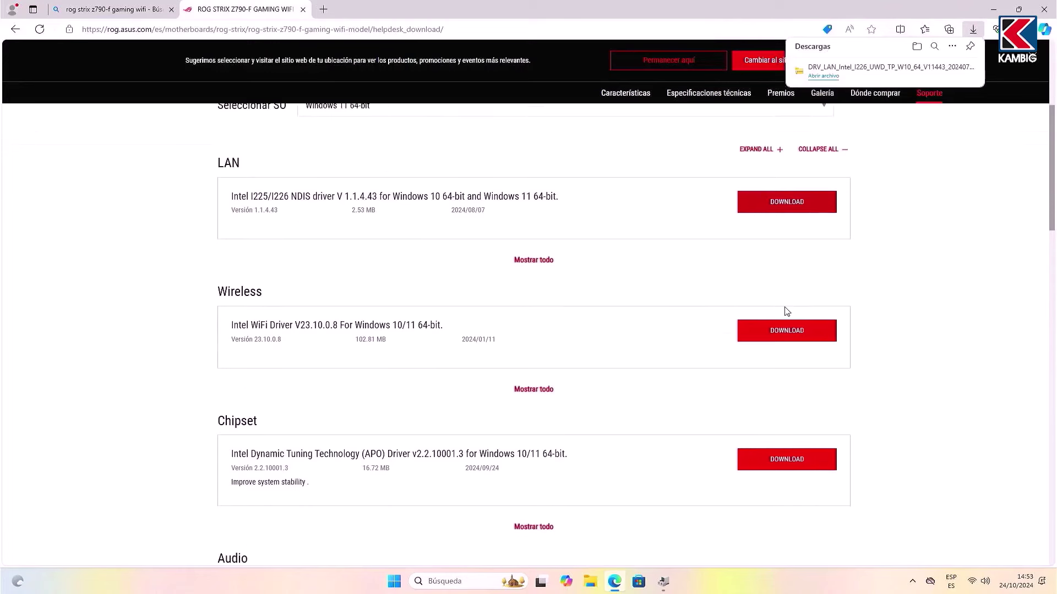
{"action": "scroll", "coordinate": [786, 294], "scroll_direction": "down", "scroll_amount": 1}
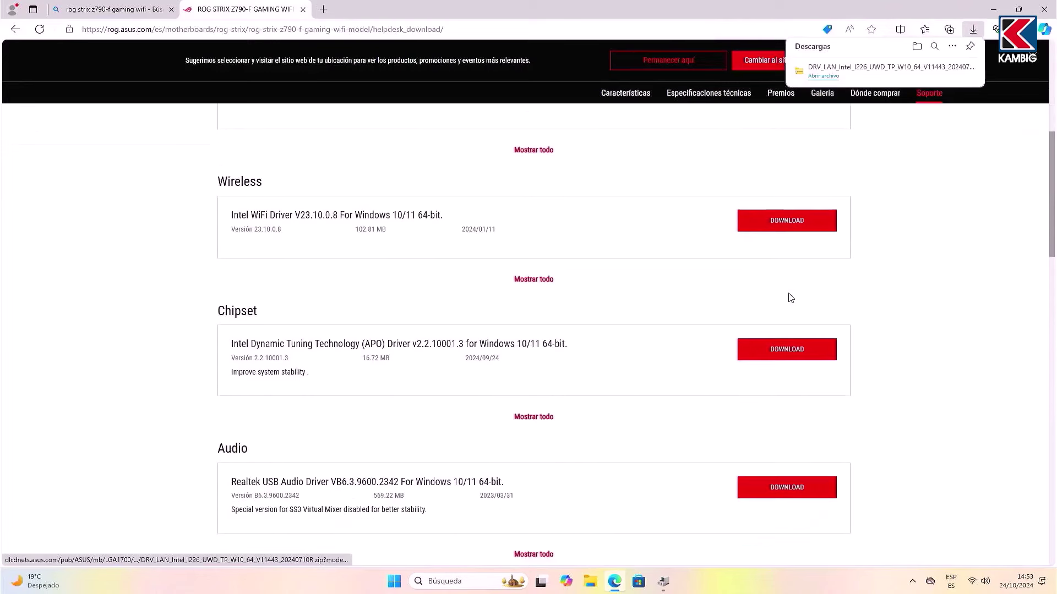
{"action": "left_click", "coordinate": [795, 352]}
{"action": "scroll", "coordinate": [792, 357], "scroll_direction": "down", "scroll_amount": 2}
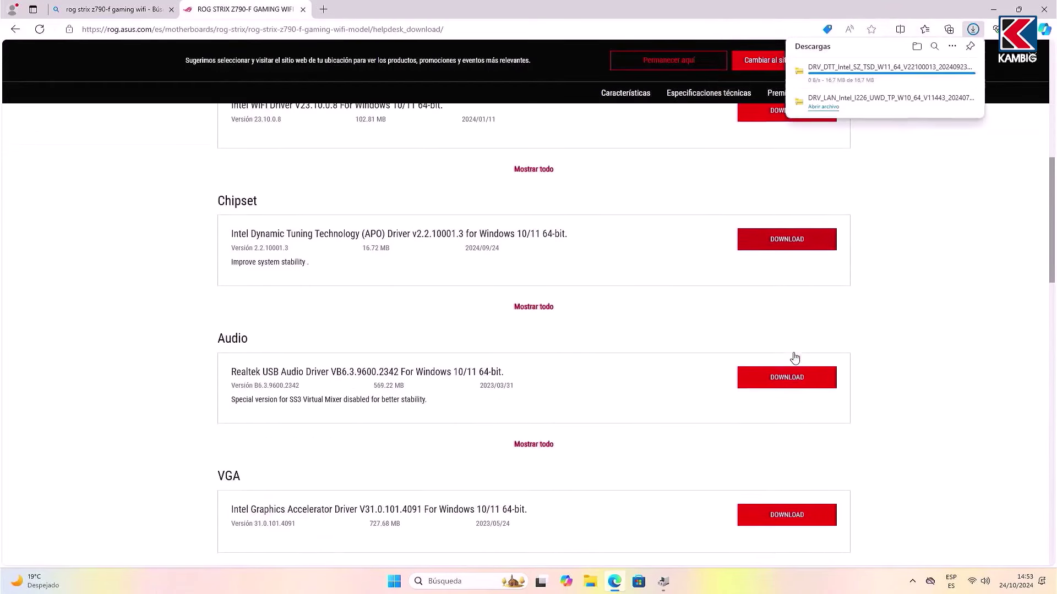
{"action": "left_click", "coordinate": [794, 377]}
{"action": "scroll", "coordinate": [793, 378], "scroll_direction": "down", "scroll_amount": 3}
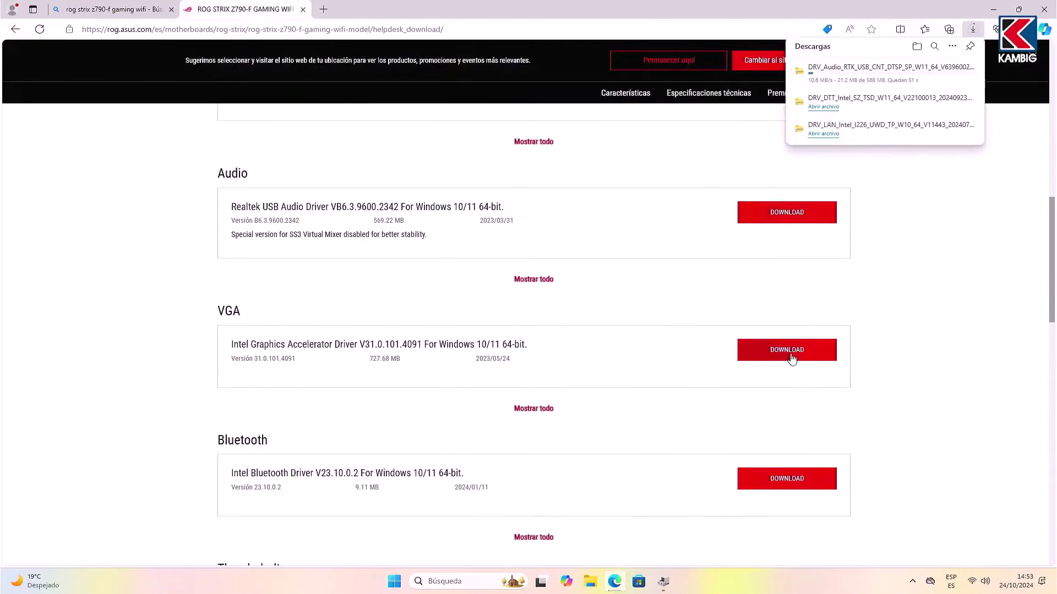
{"action": "left_click", "coordinate": [789, 354]}
Step: Download the Intel Bluetooth, Thunderbolt and Rapid Storage Technology drivers
{"action": "scroll", "coordinate": [790, 355], "scroll_direction": "down", "scroll_amount": 3}
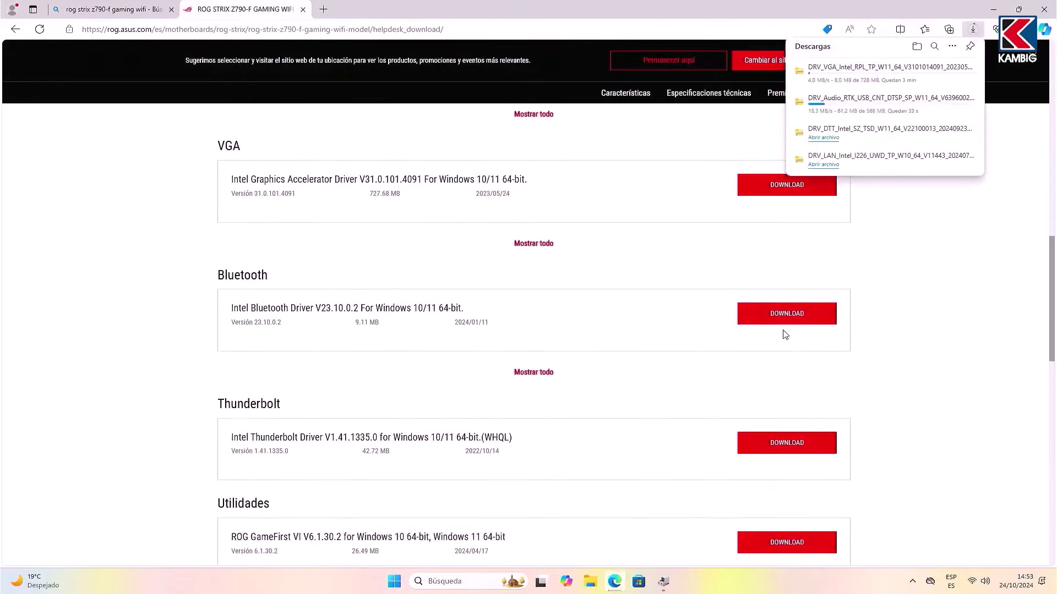
{"action": "left_click", "coordinate": [784, 321]}
{"action": "scroll", "coordinate": [781, 319], "scroll_direction": "down", "scroll_amount": 2}
{"action": "left_click", "coordinate": [784, 332]}
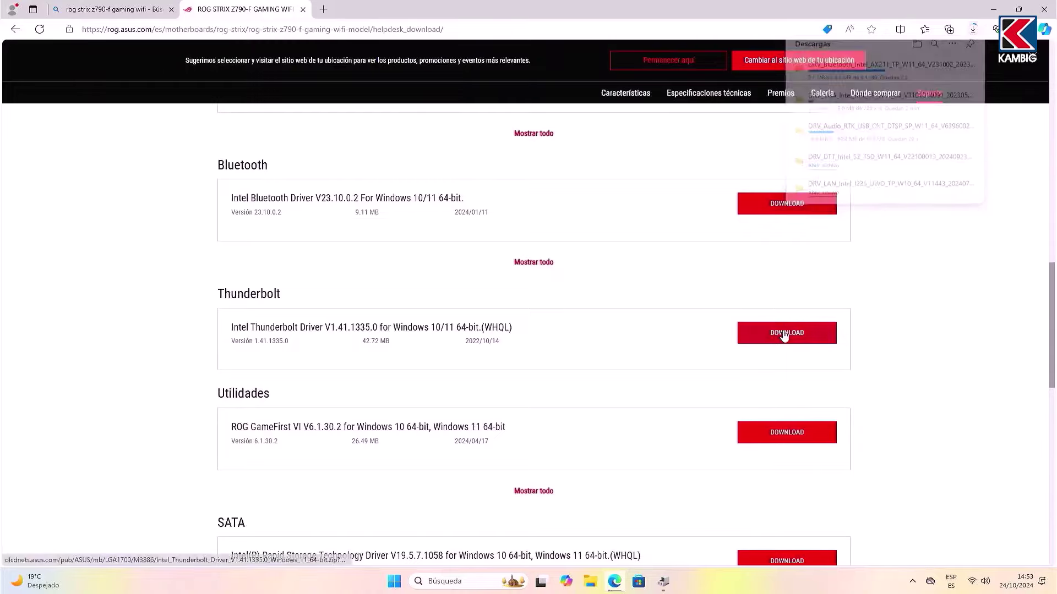
{"action": "scroll", "coordinate": [784, 333], "scroll_direction": "down", "scroll_amount": 2}
{"action": "scroll", "coordinate": [784, 336], "scroll_direction": "down", "scroll_amount": 1}
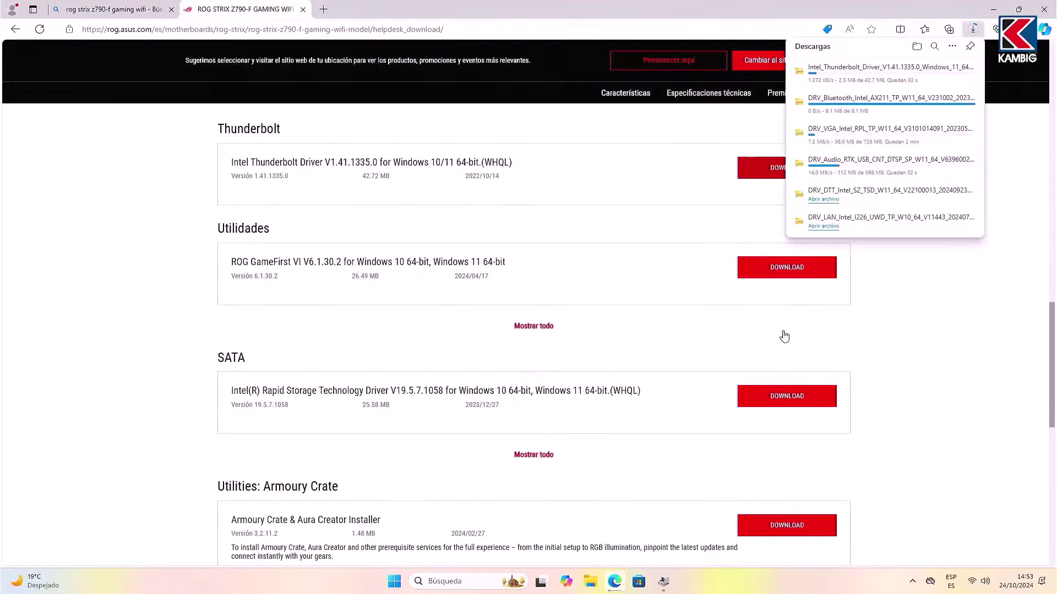
{"action": "left_click", "coordinate": [780, 394]}
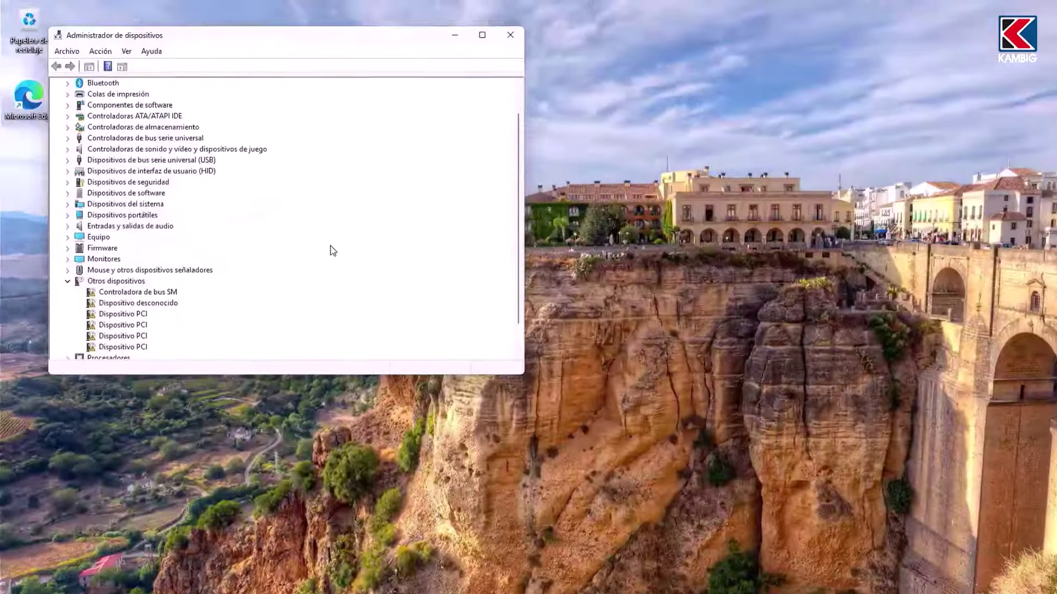
Step: Scroll Device Manager to Otros dispositivos and move the window to the upper left
{"action": "scroll", "coordinate": [312, 224], "scroll_direction": "down", "scroll_amount": 1}
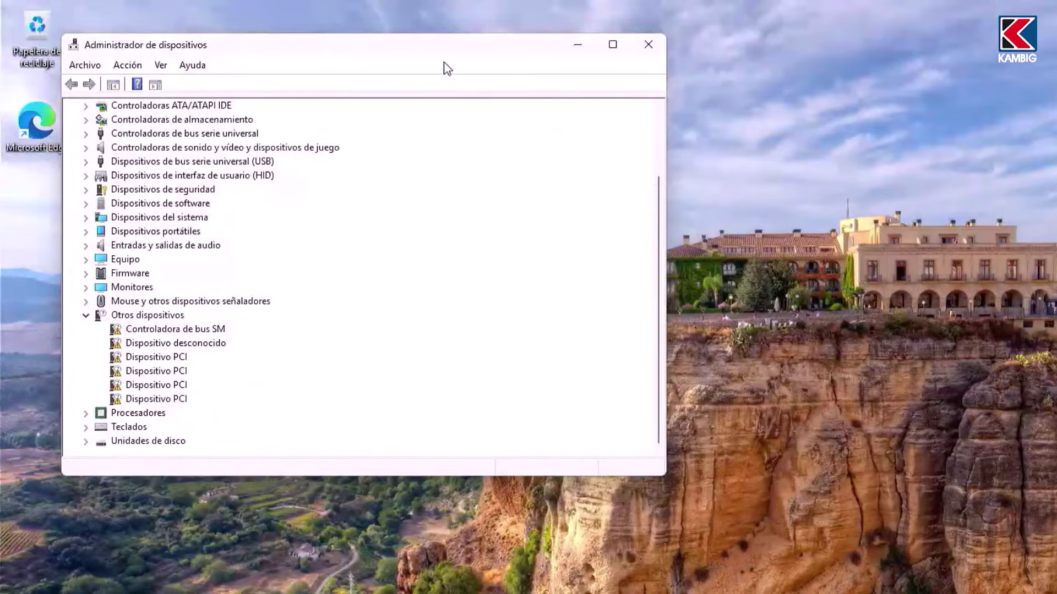
{"action": "left_click_drag", "start_coordinate": [444, 62], "coordinate": [420, 48]}
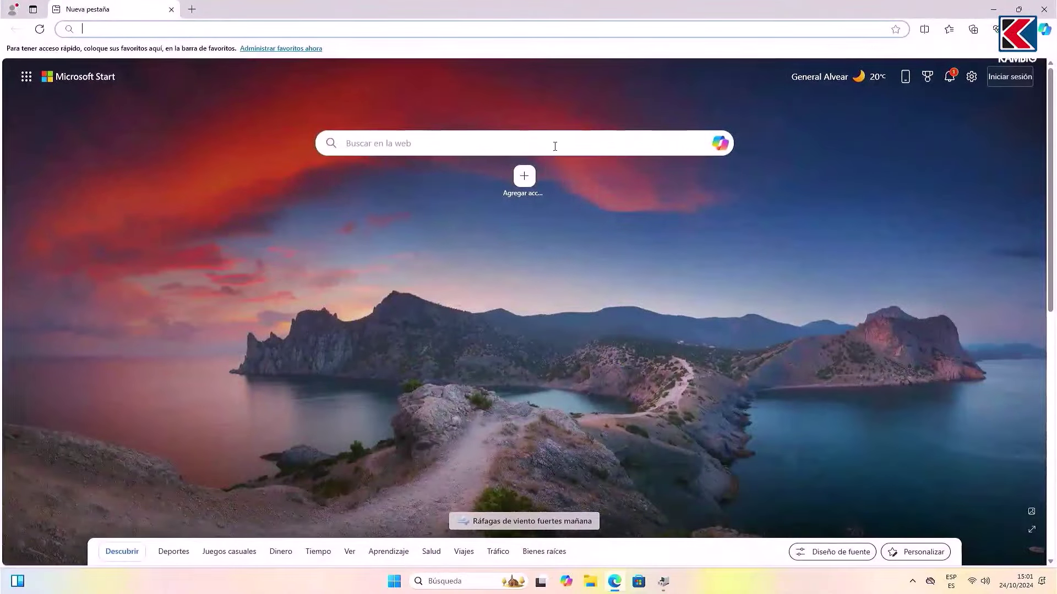
Step: Search 'driver booster' and download driver_booster_setup.exe from IObit's Driver Booster 12 page
{"action": "left_click", "coordinate": [555, 145]}
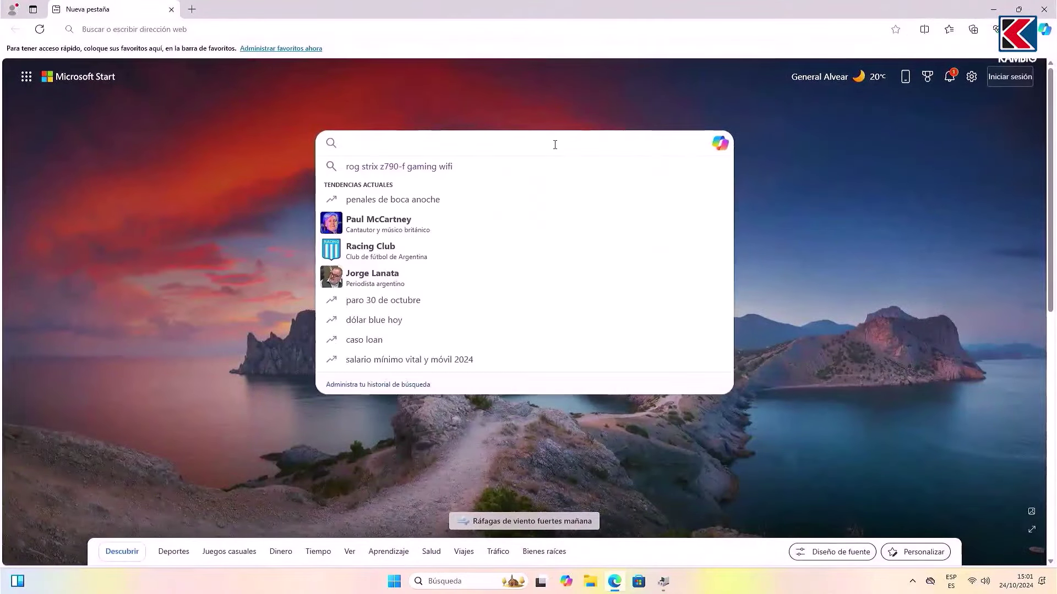
{"action": "type", "text": "driver booster"}
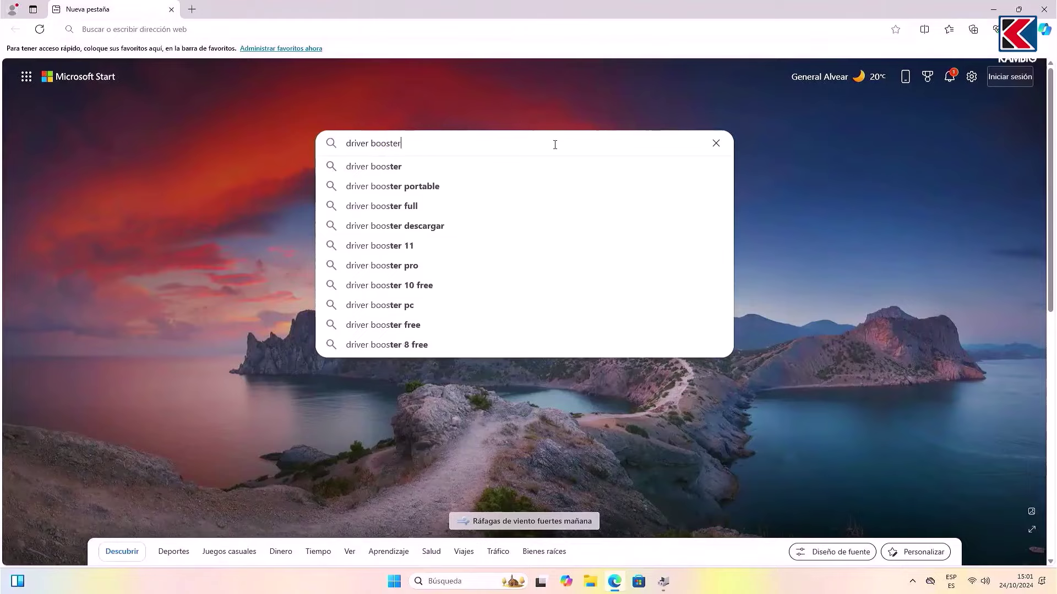
{"action": "key", "text": "Return"}
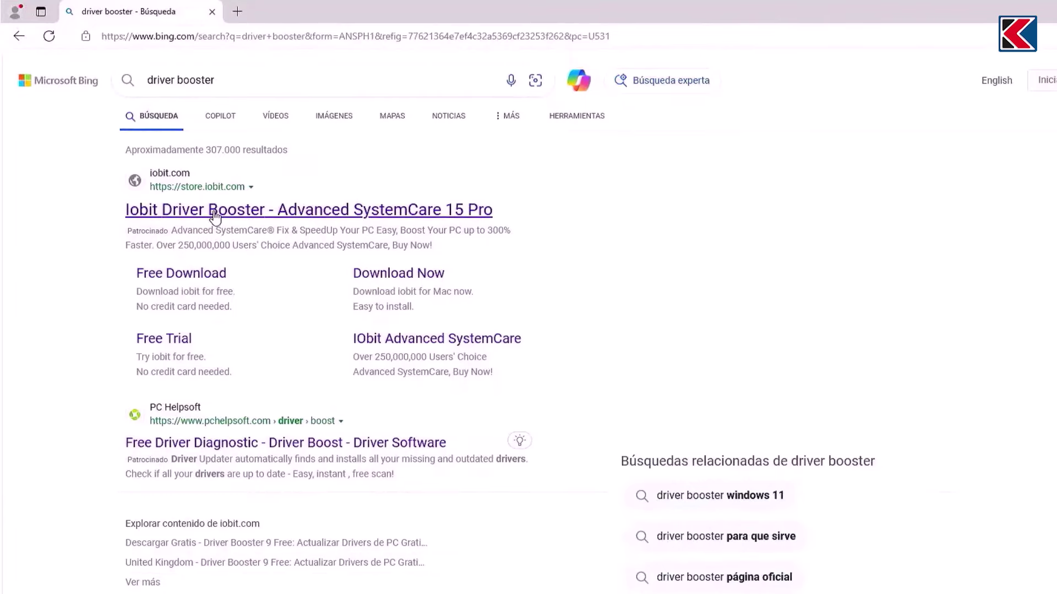
{"action": "scroll", "coordinate": [214, 218], "scroll_direction": "down", "scroll_amount": 3}
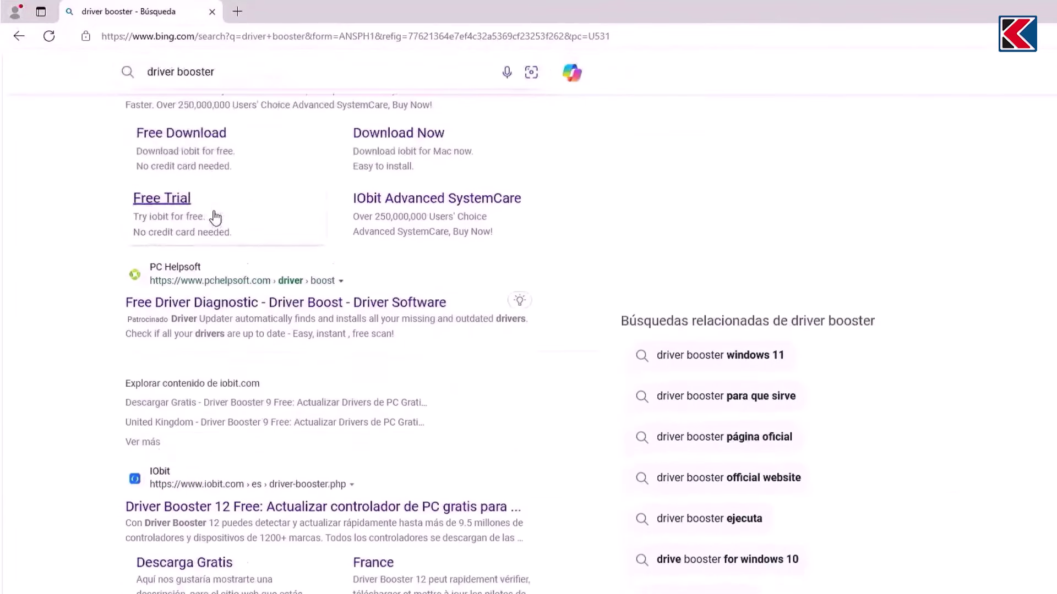
{"action": "left_click", "coordinate": [229, 452]}
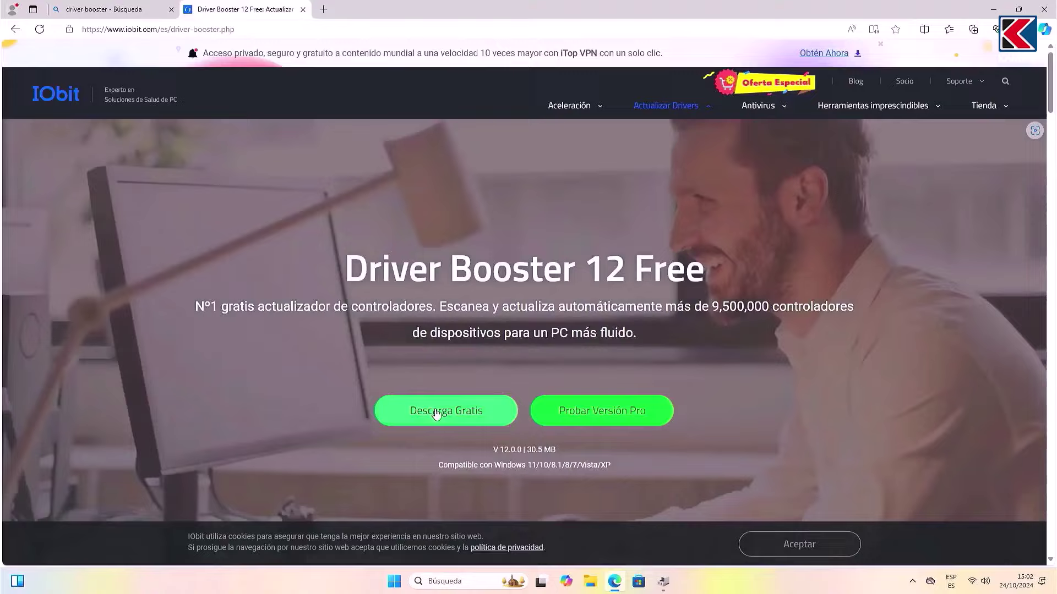
{"action": "left_click", "coordinate": [436, 414]}
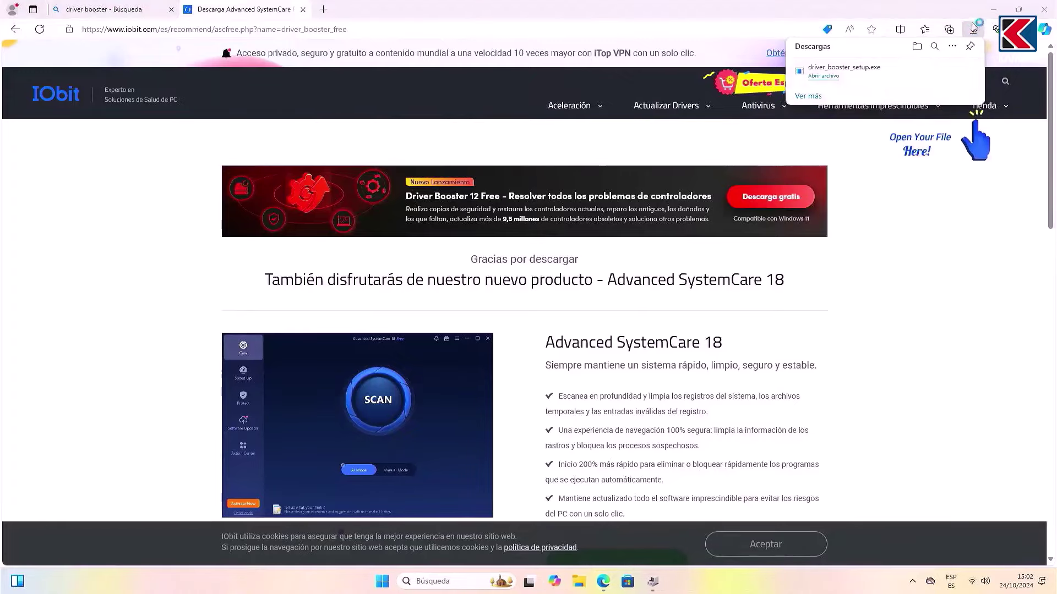
{"action": "left_click", "coordinate": [995, 12]}
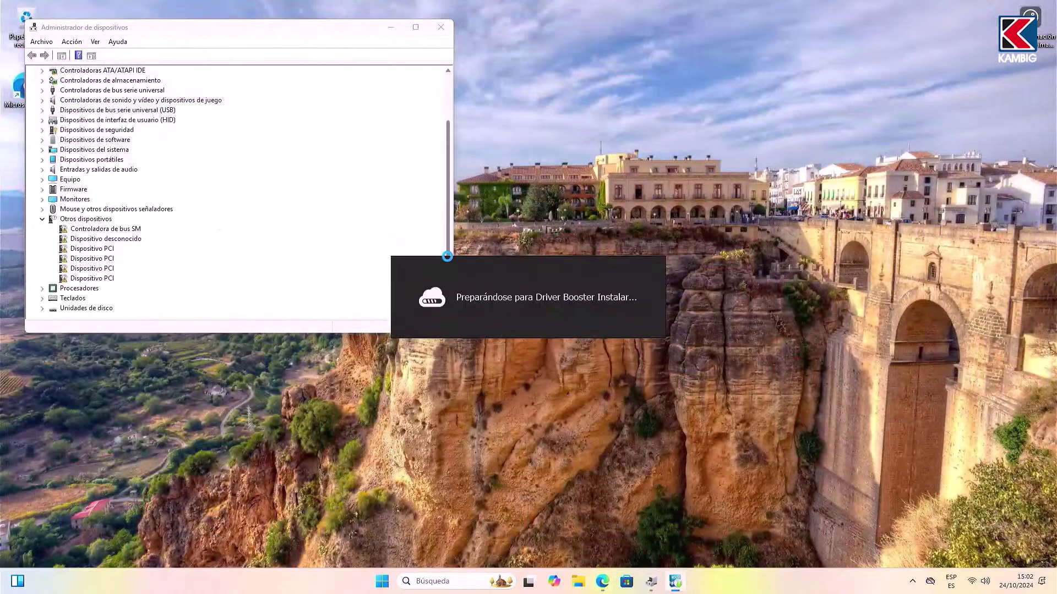
Step: Install Driver Booster without taskbar pinning or file association, declining offers and the newsletter
{"action": "left_click", "coordinate": [527, 349]}
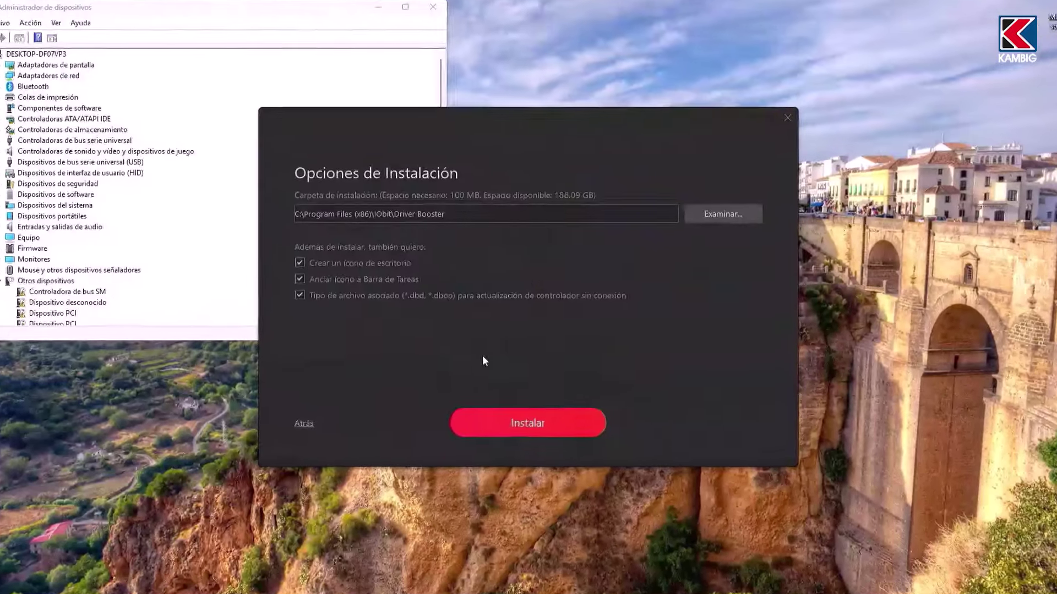
{"action": "left_click", "coordinate": [299, 279]}
{"action": "left_click", "coordinate": [299, 296]}
{"action": "left_click", "coordinate": [528, 424]}
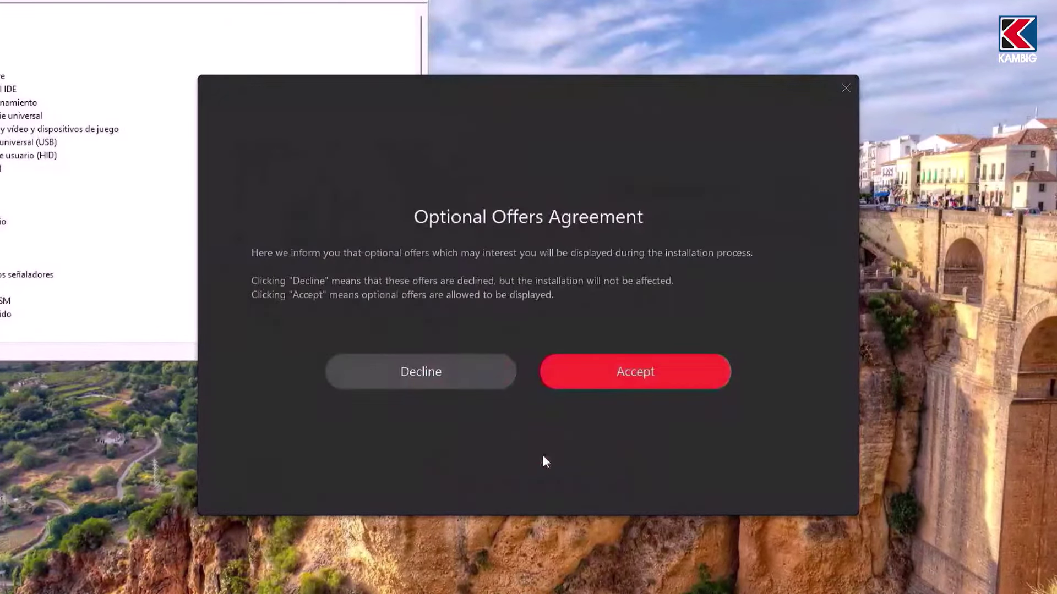
{"action": "left_click", "coordinate": [433, 374]}
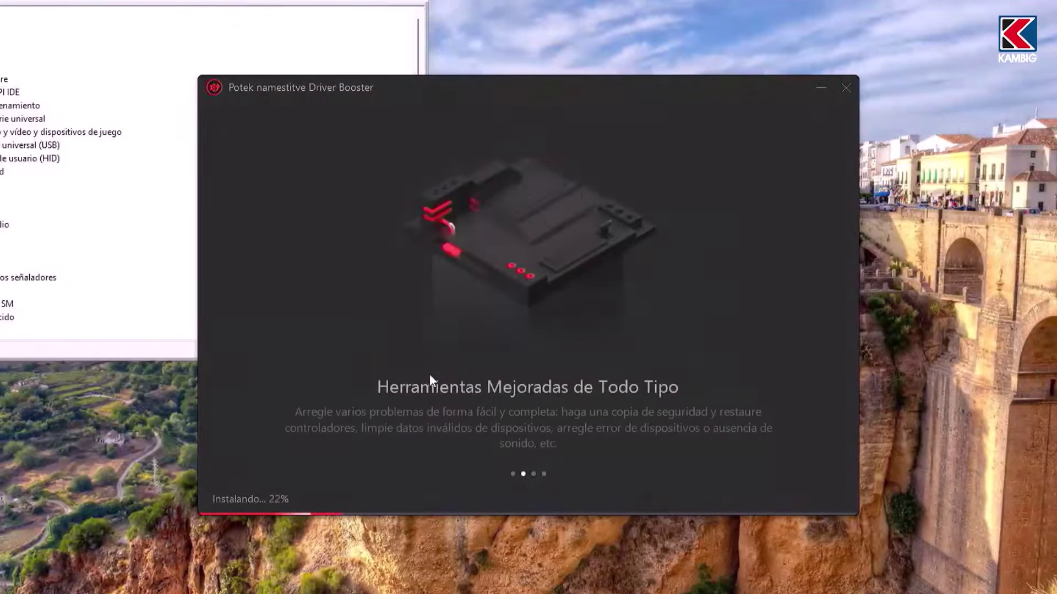
{"action": "left_click", "coordinate": [585, 452]}
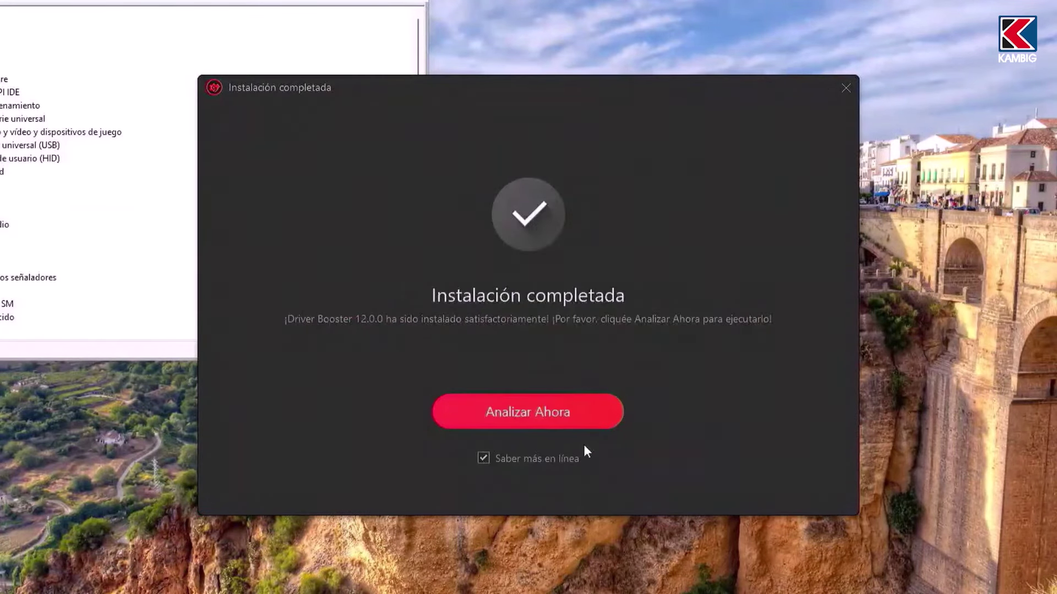
Step: In Driver Booster, clear the outdated drivers and select only the missing PCI, SM bus and unknown-device drivers
{"action": "left_click", "coordinate": [520, 412]}
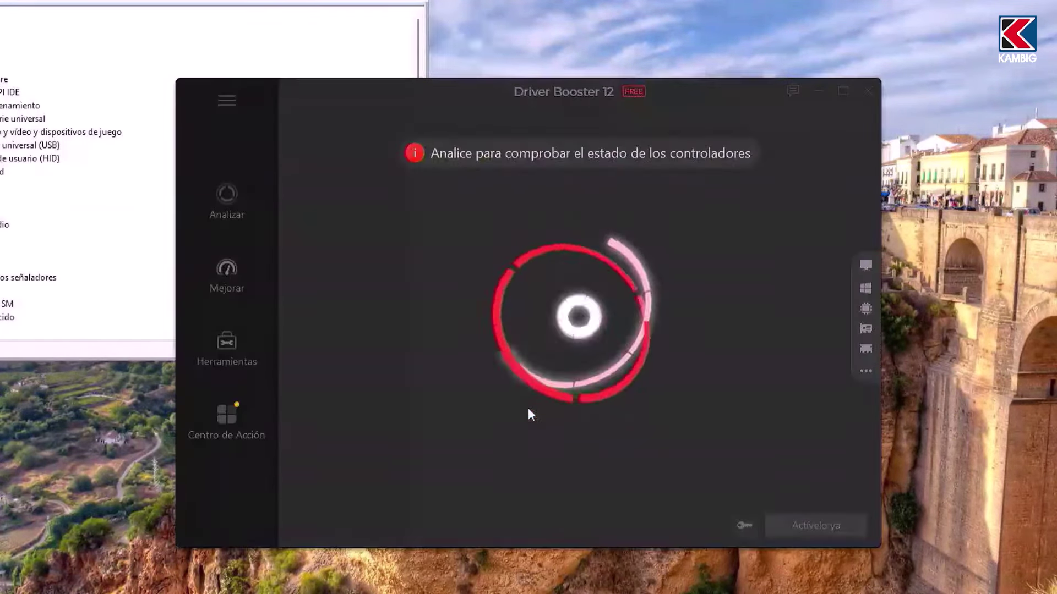
{"action": "left_click_drag", "start_coordinate": [576, 102], "coordinate": [734, 26]}
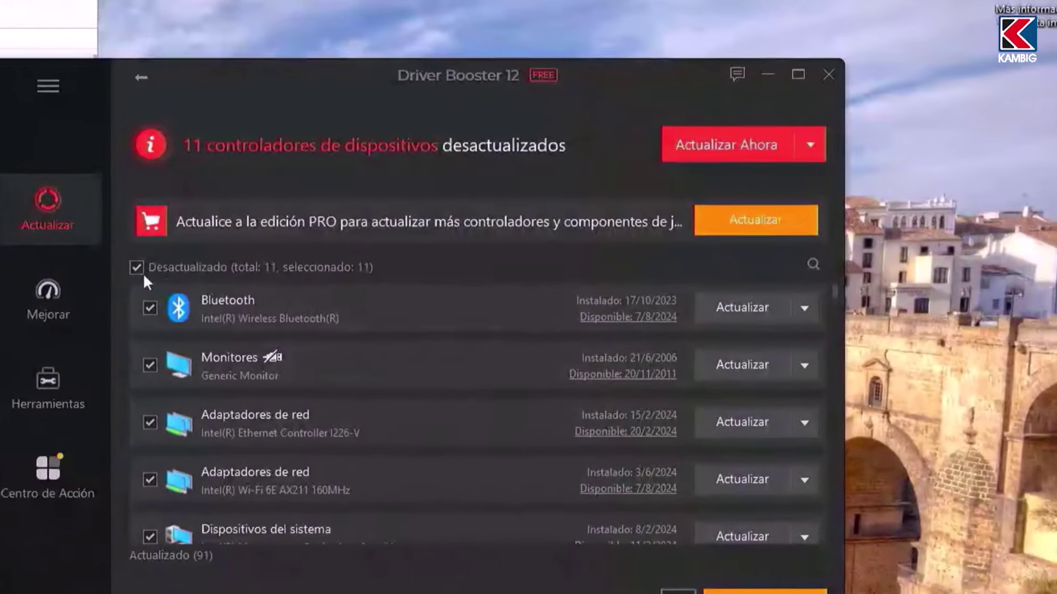
{"action": "left_click", "coordinate": [271, 228]}
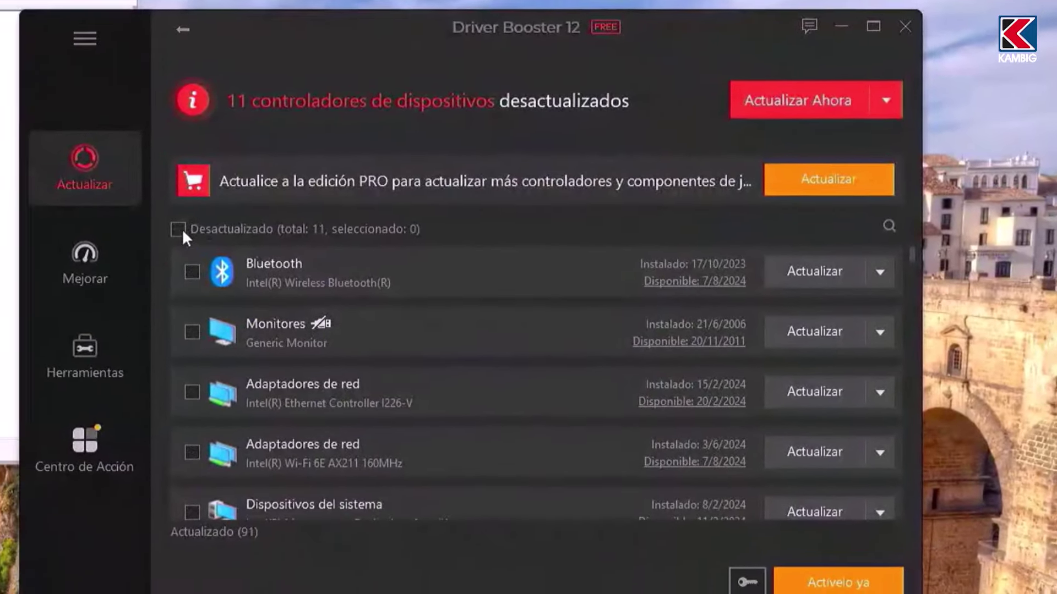
{"action": "left_click", "coordinate": [202, 265]}
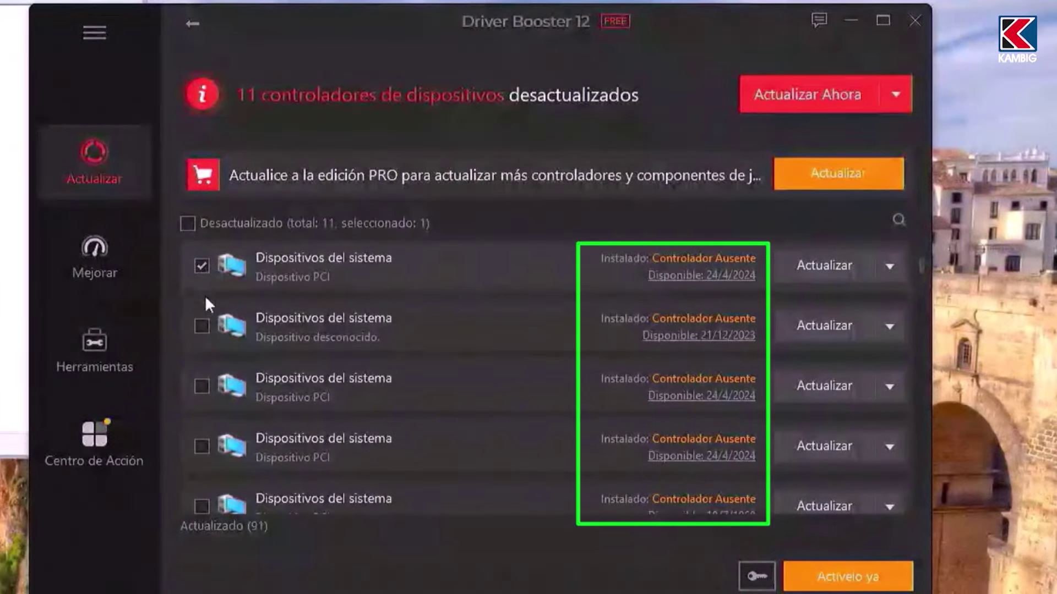
{"action": "left_click", "coordinate": [203, 448]}
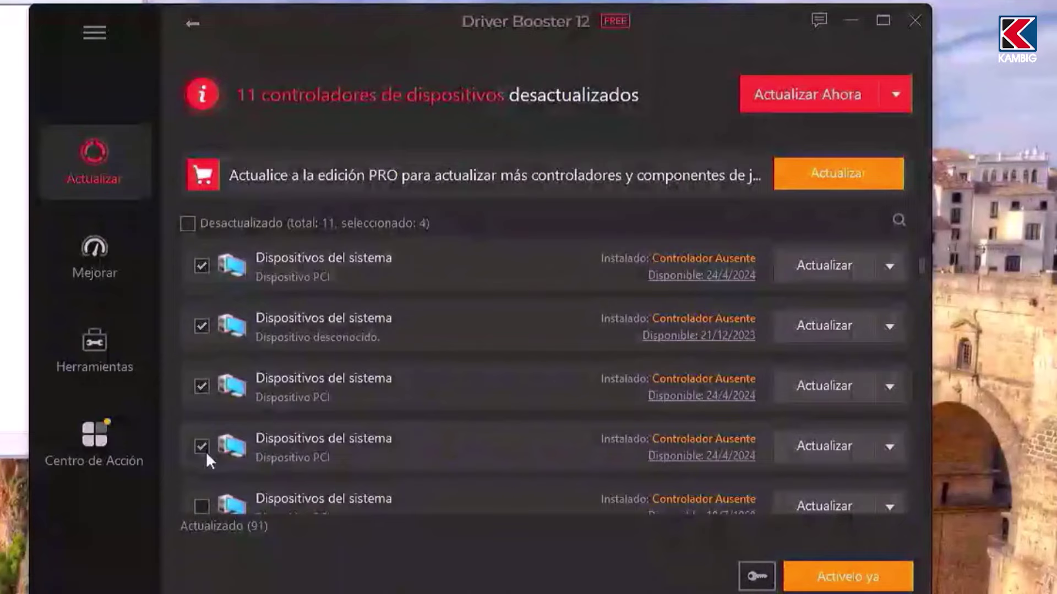
{"action": "left_click", "coordinate": [202, 507]}
{"action": "scroll", "coordinate": [421, 427], "scroll_direction": "up", "scroll_amount": 3}
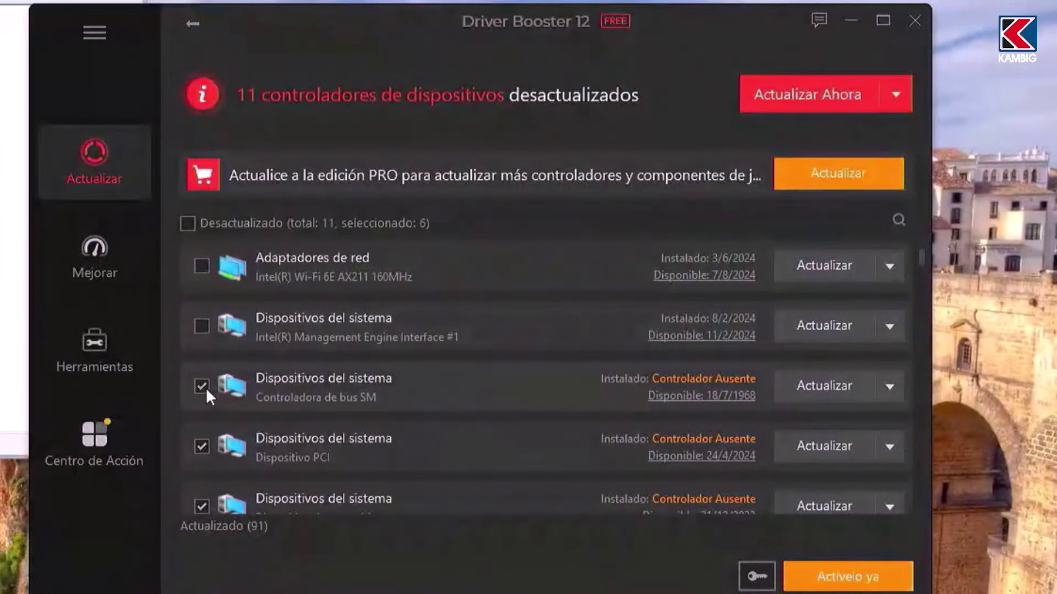
{"action": "scroll", "coordinate": [330, 396], "scroll_direction": "down", "scroll_amount": 10}
Step: Install the selected missing drivers, then close Driver Booster and Device Manager
{"action": "left_click", "coordinate": [786, 95]}
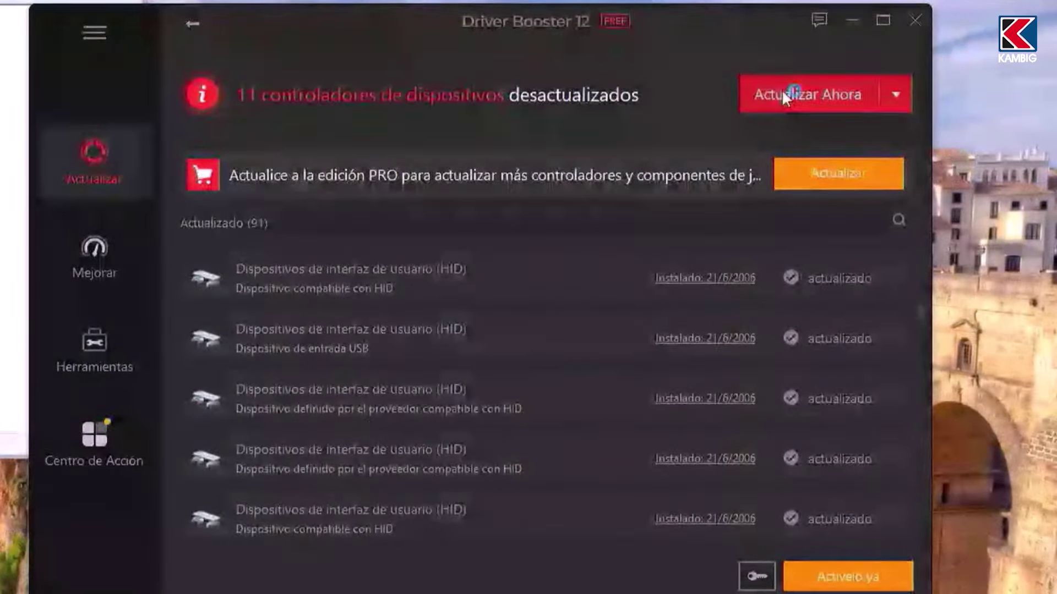
{"action": "left_click", "coordinate": [623, 424]}
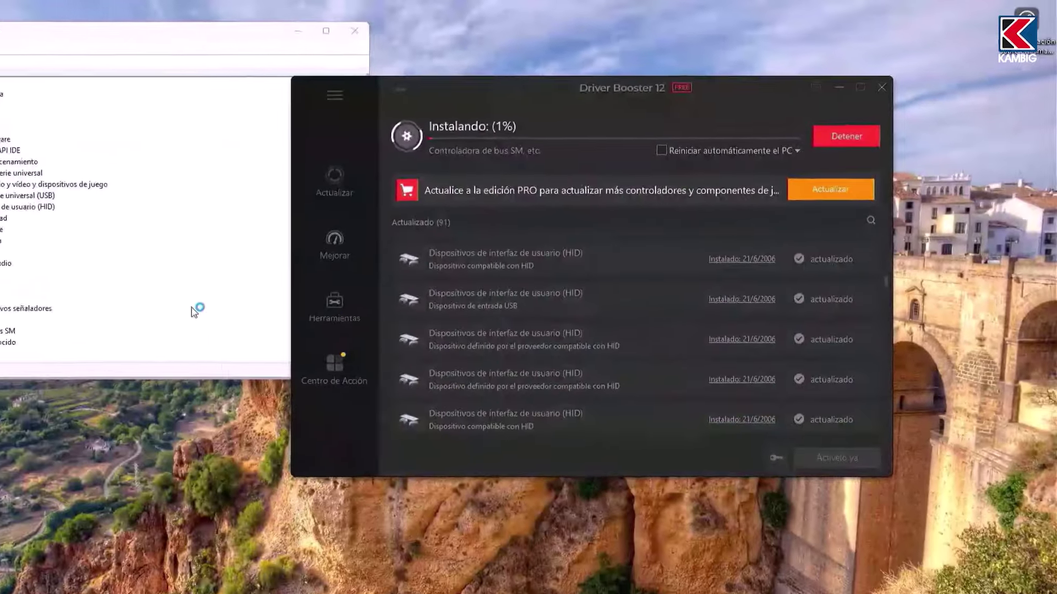
{"action": "left_click_drag", "start_coordinate": [157, 379], "coordinate": [156, 445]}
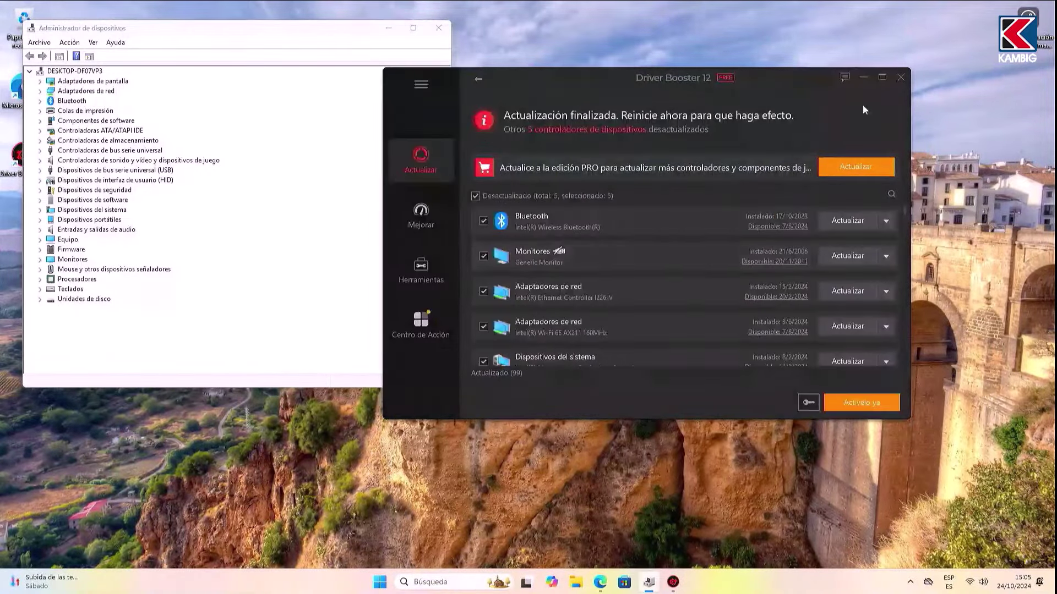
{"action": "left_click", "coordinate": [900, 78]}
{"action": "left_click", "coordinate": [439, 28]}
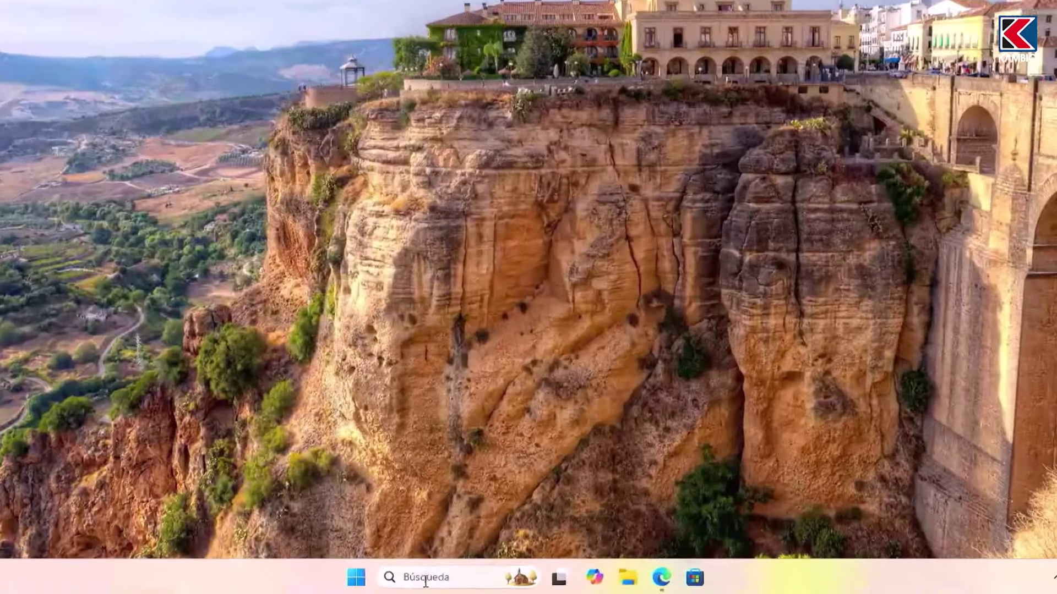
Step: Open the restore point settings in System Properties by searching 'punto'
{"action": "left_click", "coordinate": [445, 582]}
{"action": "type", "text": "punto"}
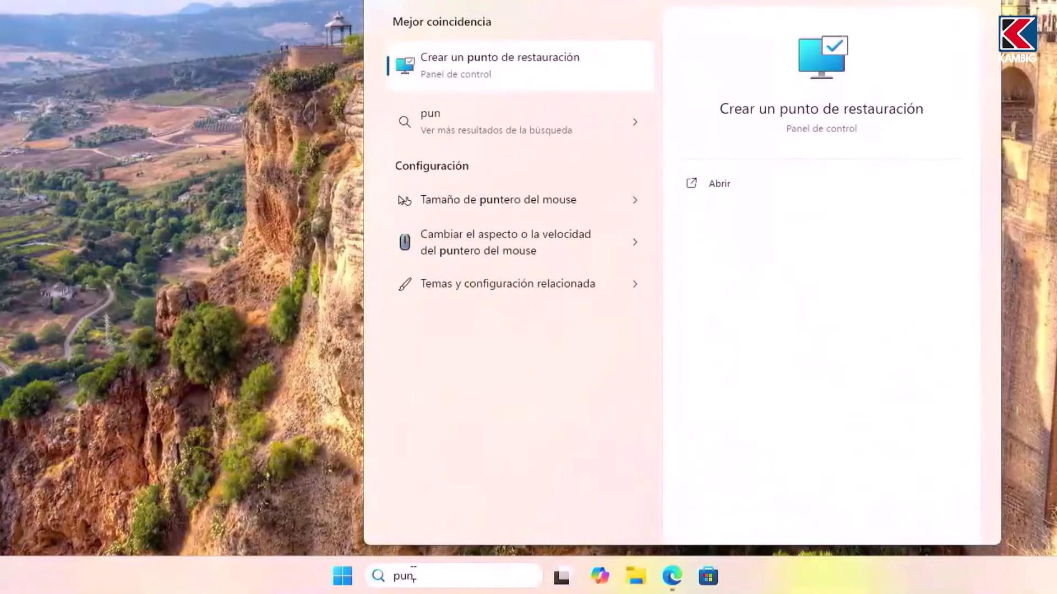
{"action": "left_click", "coordinate": [486, 83]}
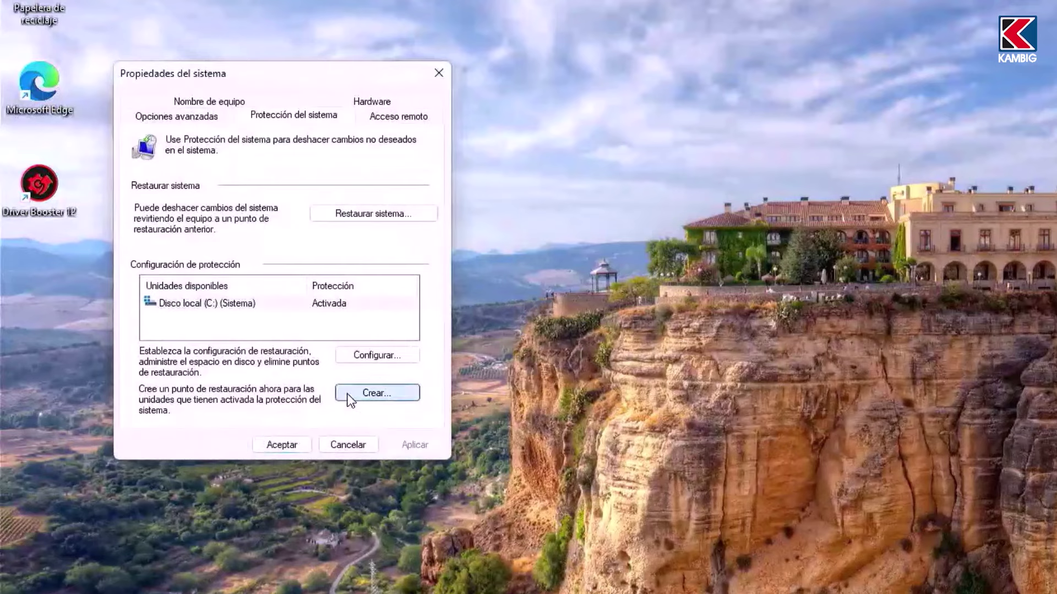
Step: Create the 'Optimización Extrema' restore point, then open the System Restore wizard
{"action": "left_click", "coordinate": [348, 395]}
{"action": "type", "text": "Optimización Extrema"}
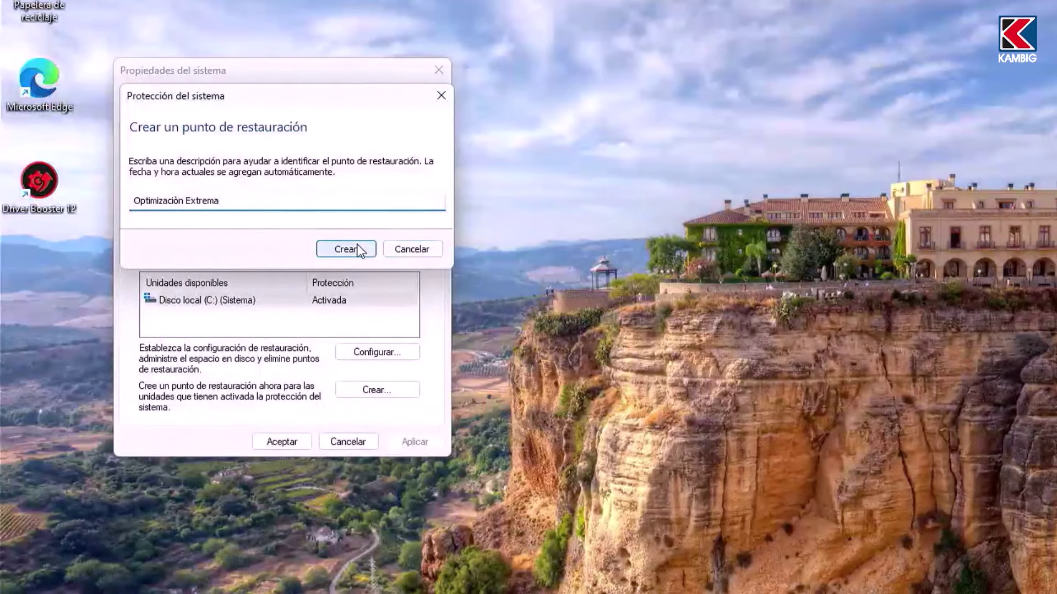
{"action": "left_click", "coordinate": [358, 249]}
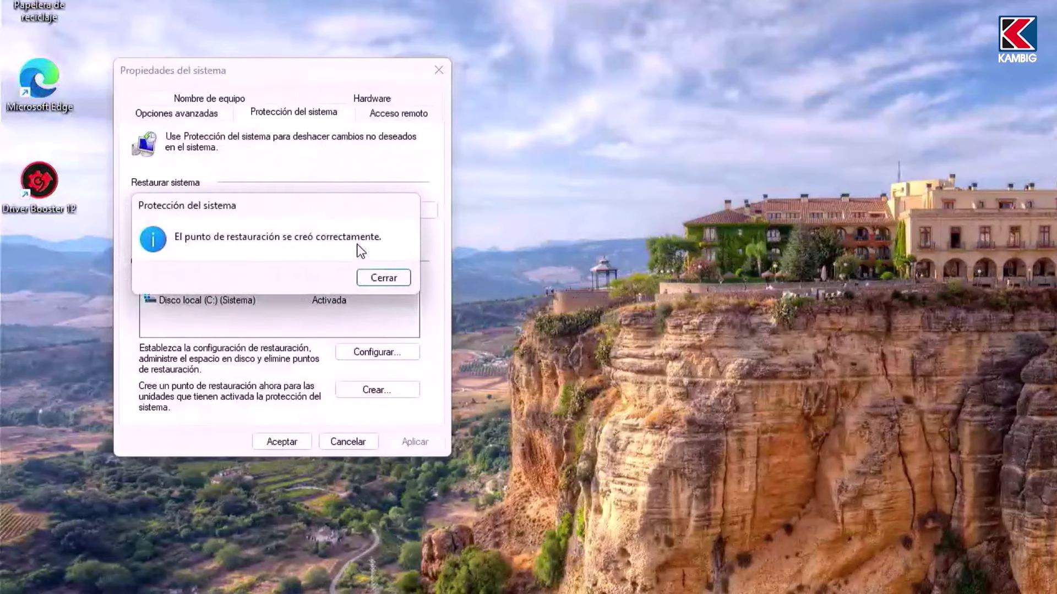
{"action": "left_click", "coordinate": [378, 284]}
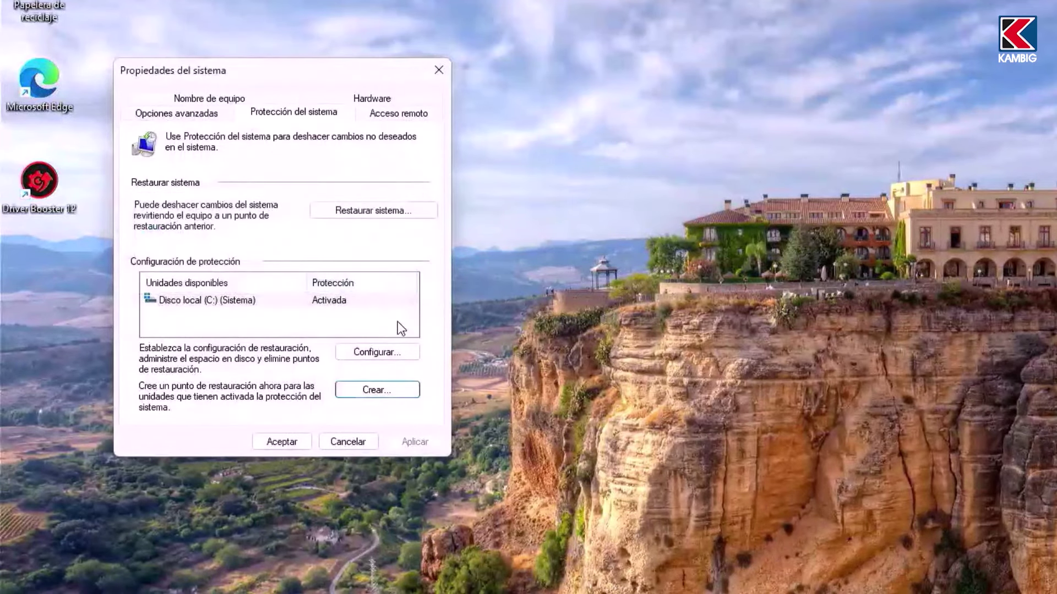
{"action": "left_click", "coordinate": [387, 209]}
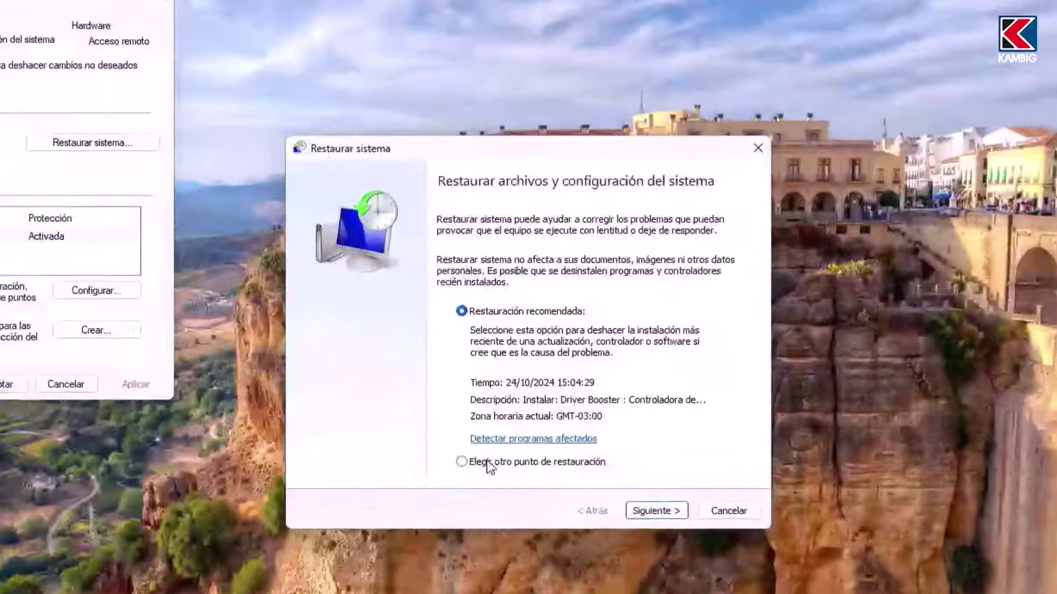
Step: View the restore point list to confirm Optimización Extrema, then close the wizard and System Properties
{"action": "left_click", "coordinate": [486, 378]}
{"action": "left_click", "coordinate": [610, 410]}
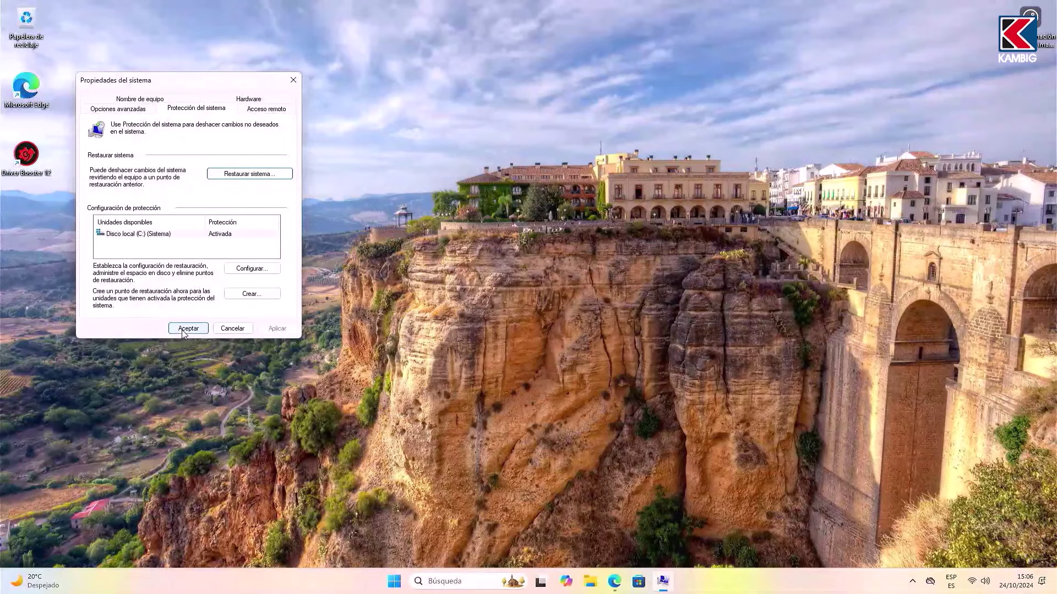
{"action": "left_click", "coordinate": [183, 329]}
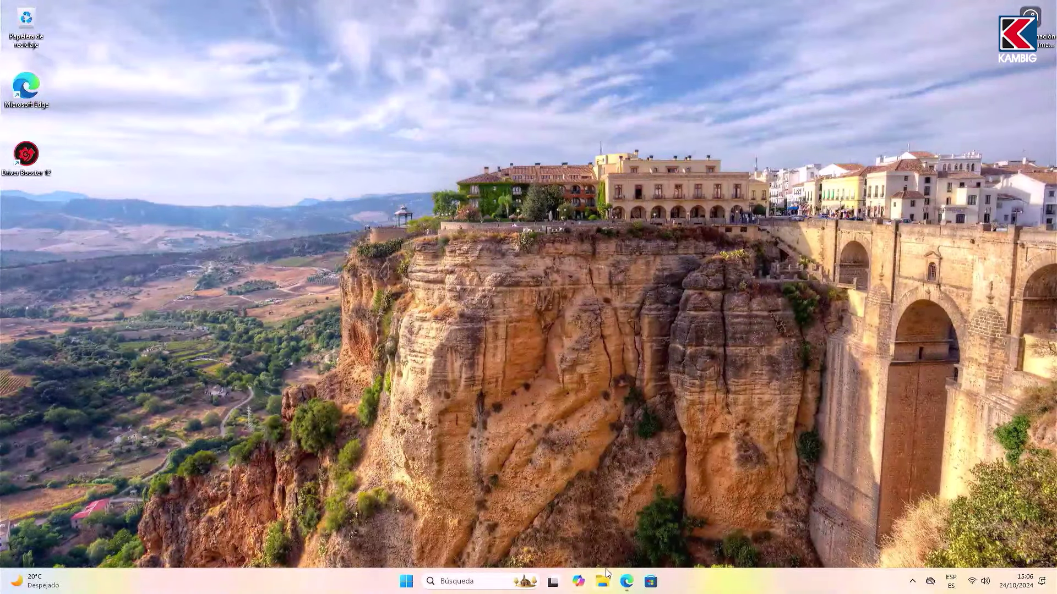
Step: Search for atlasOS in Edge and open the atlasos.net website
{"action": "left_click", "coordinate": [627, 582]}
{"action": "left_click", "coordinate": [342, 142]}
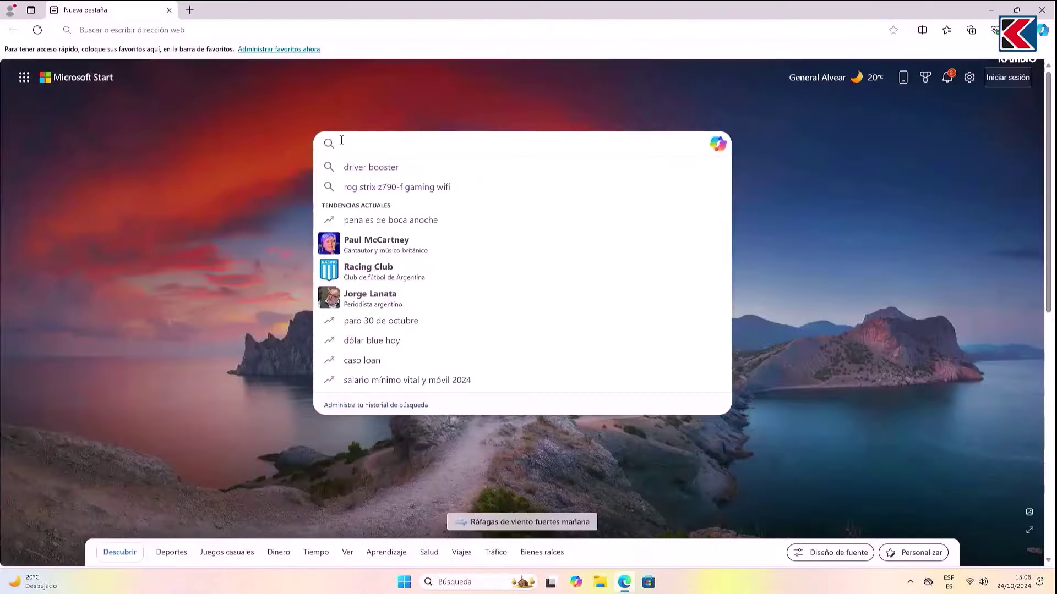
{"action": "type", "text": "atlasOS"}
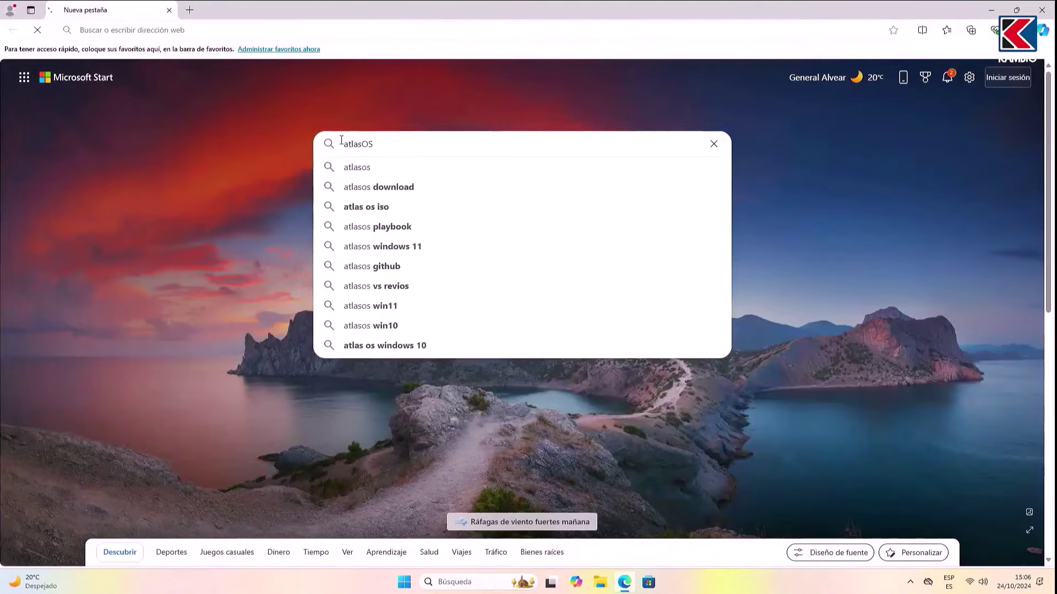
{"action": "key", "text": "Return"}
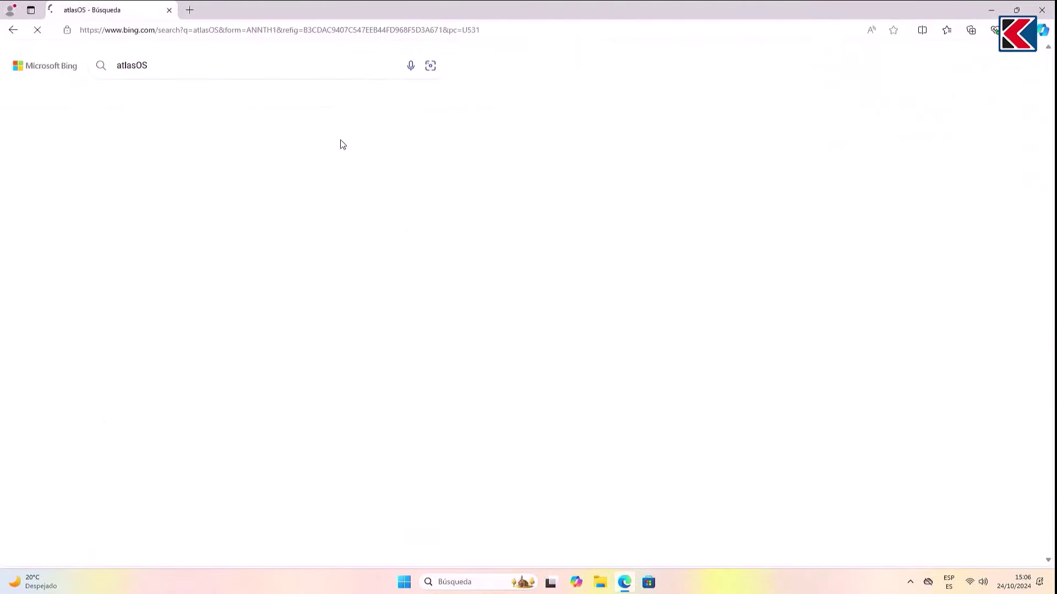
{"action": "left_click", "coordinate": [289, 206]}
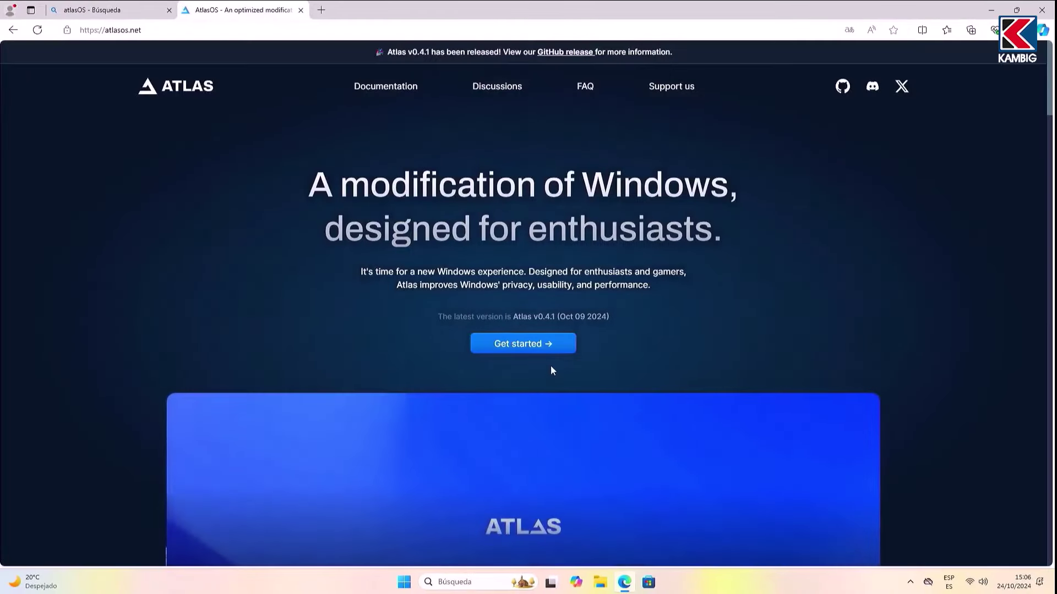
Step: Download the Atlas Playbook and AME Wizard Beta archives from the Get started page
{"action": "left_click", "coordinate": [557, 347]}
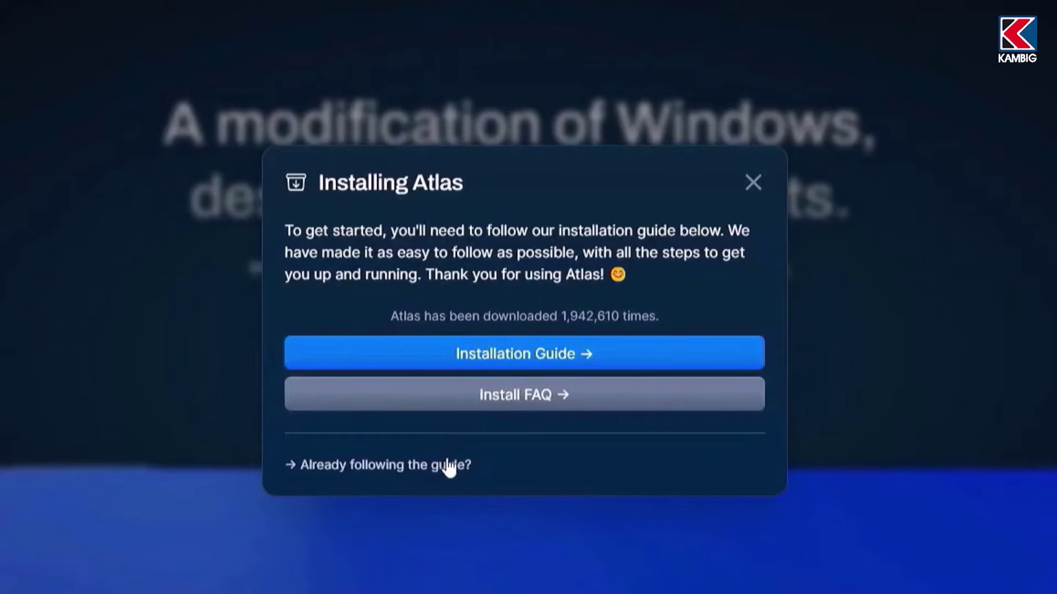
{"action": "left_click", "coordinate": [449, 466]}
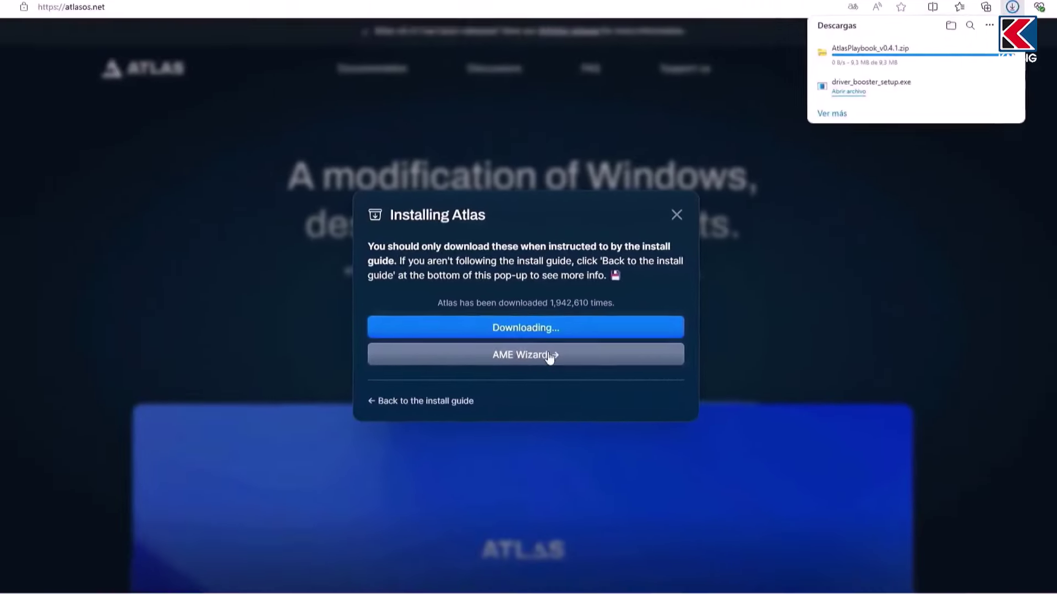
{"action": "left_click", "coordinate": [548, 353]}
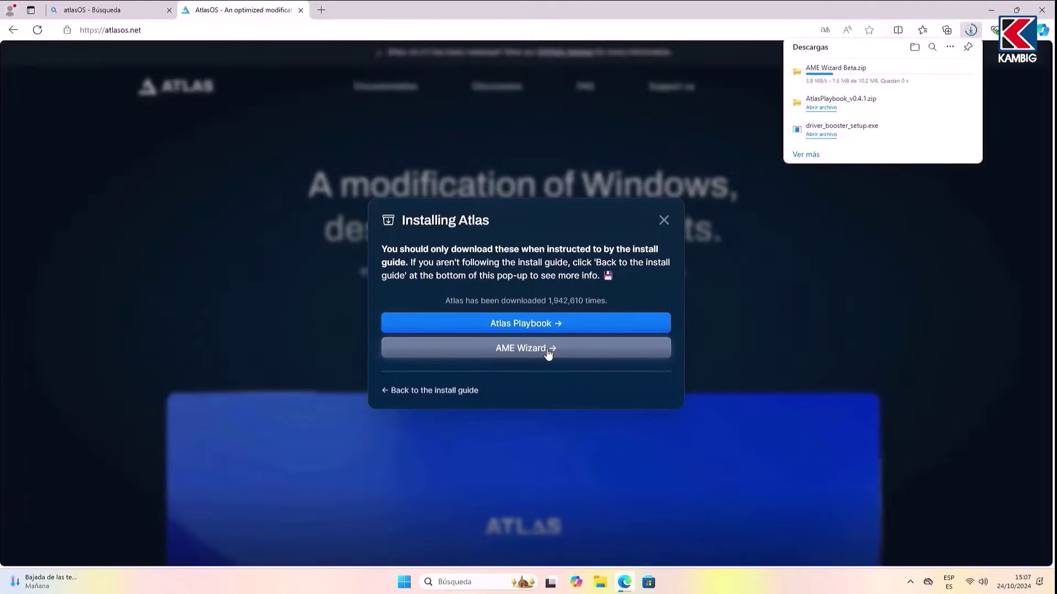
Step: Move both Atlas zips to the desktop and delete everything else in Downloads
{"action": "left_click", "coordinate": [930, 74]}
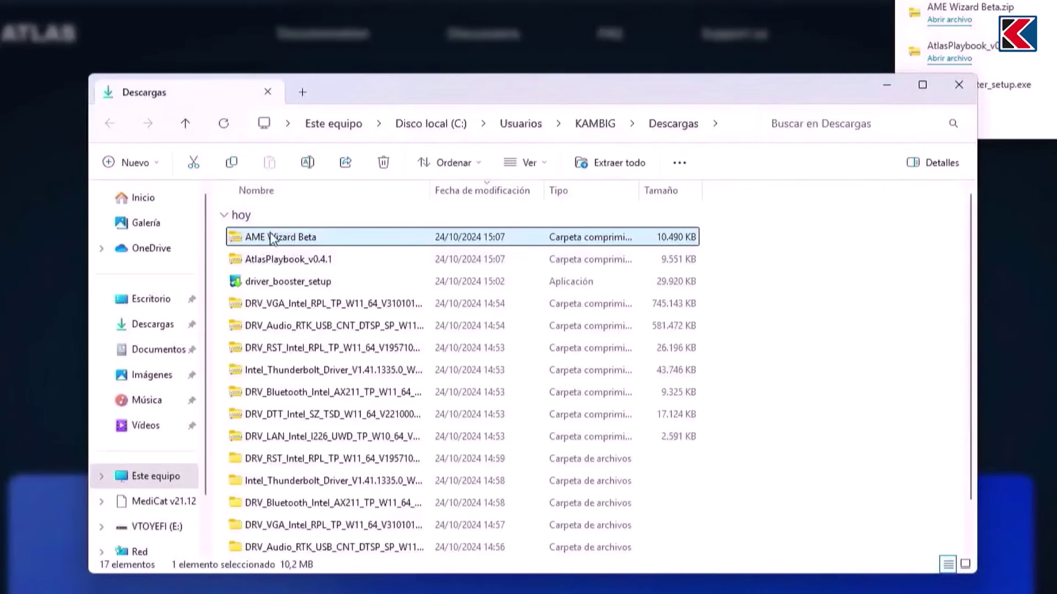
{"action": "left_click", "coordinate": [276, 259], "text": "shift"}
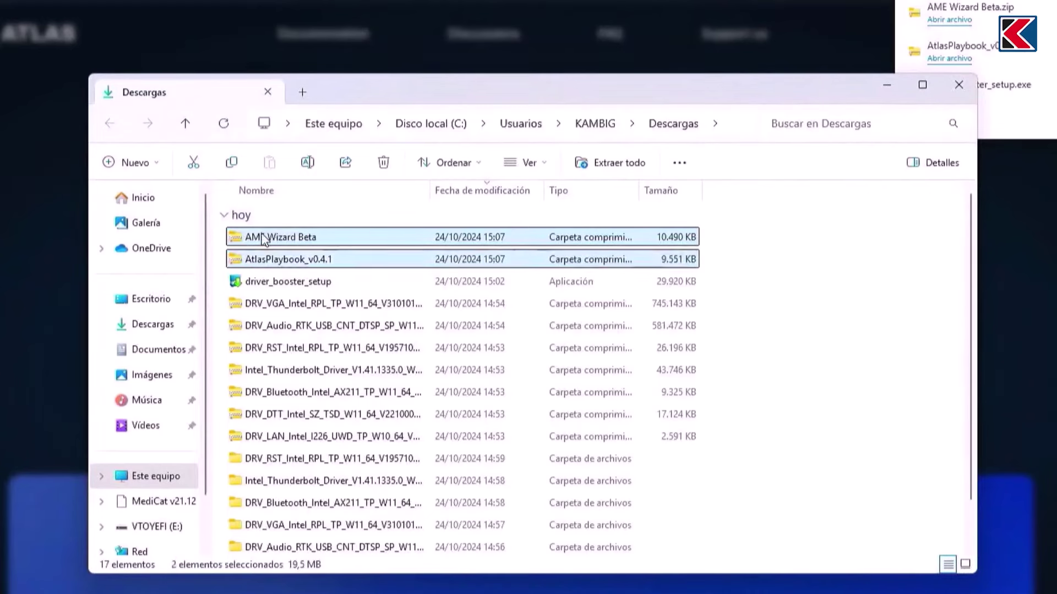
{"action": "left_click_drag", "start_coordinate": [276, 259], "coordinate": [159, 307]}
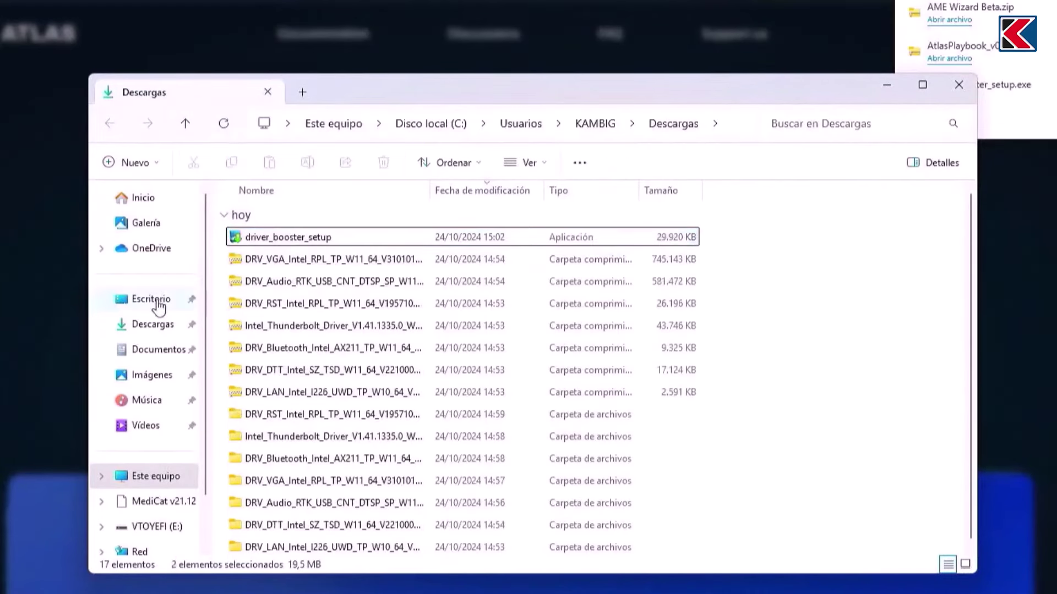
{"action": "left_click", "coordinate": [325, 241]}
{"action": "key", "text": "shift+Down"}
{"action": "key", "text": "shift+Down"}
{"action": "key", "text": "shift+Down"}
{"action": "key", "text": "shift+Down"}
{"action": "key", "text": "shift+Down"}
{"action": "key", "text": "shift+Down"}
{"action": "key", "text": "shift+Down"}
{"action": "key", "text": "shift+Down"}
{"action": "key", "text": "shift+Down"}
{"action": "key", "text": "shift+Down"}
{"action": "key", "text": "shift+Down"}
{"action": "key", "text": "shift+Down"}
{"action": "key", "text": "shift+Down"}
{"action": "key", "text": "shift+Down"}
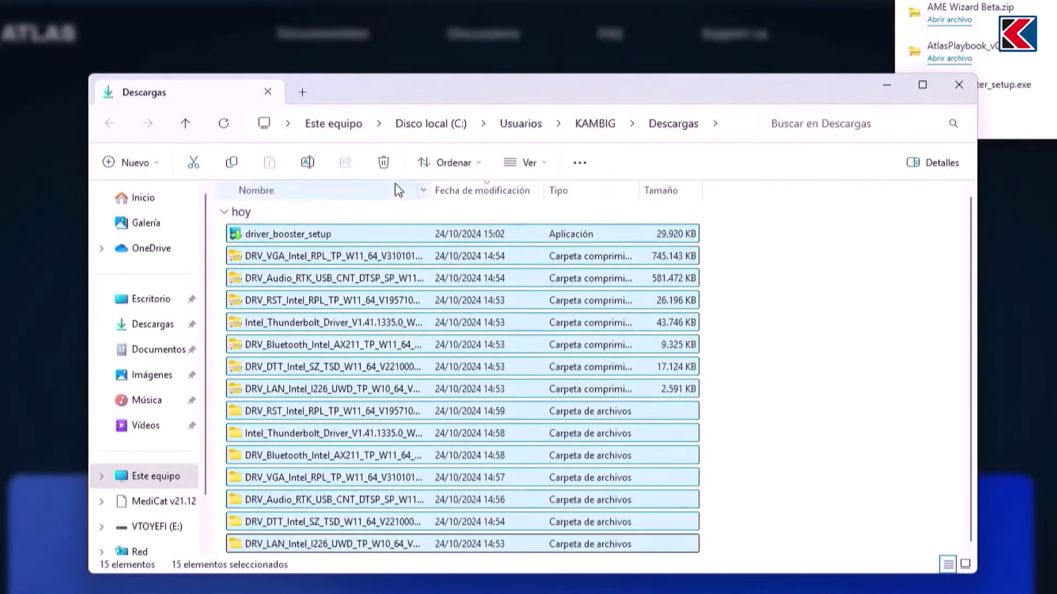
{"action": "key", "text": "Delete"}
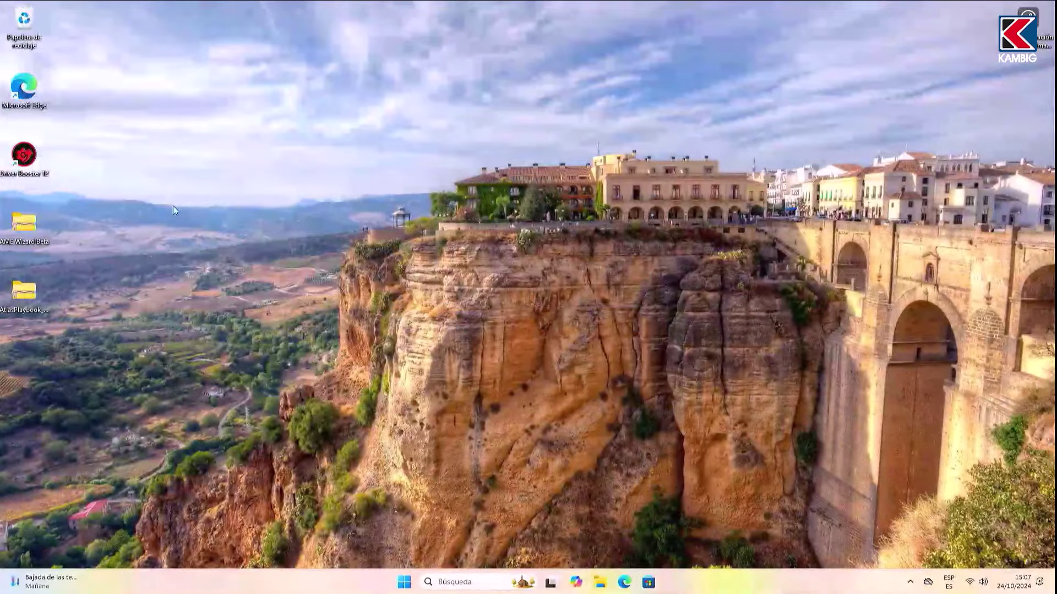
Step: Create a new desktop folder named ATLAS
{"action": "right_click", "coordinate": [173, 209]}
{"action": "mouse_move", "coordinate": [209, 296]}
{"action": "left_click", "coordinate": [364, 298]}
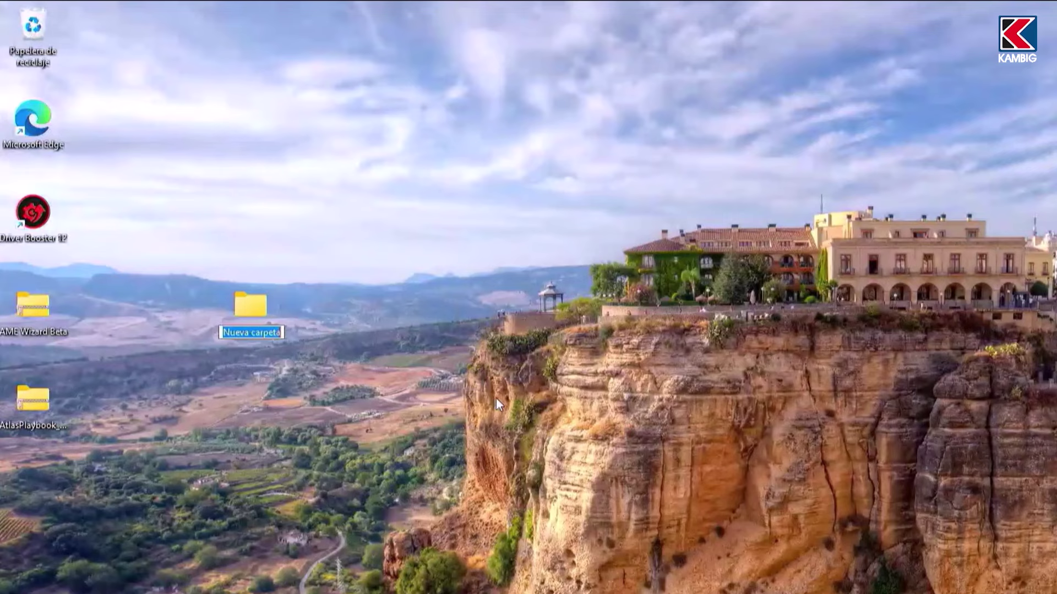
{"action": "type", "text": "ATL"}
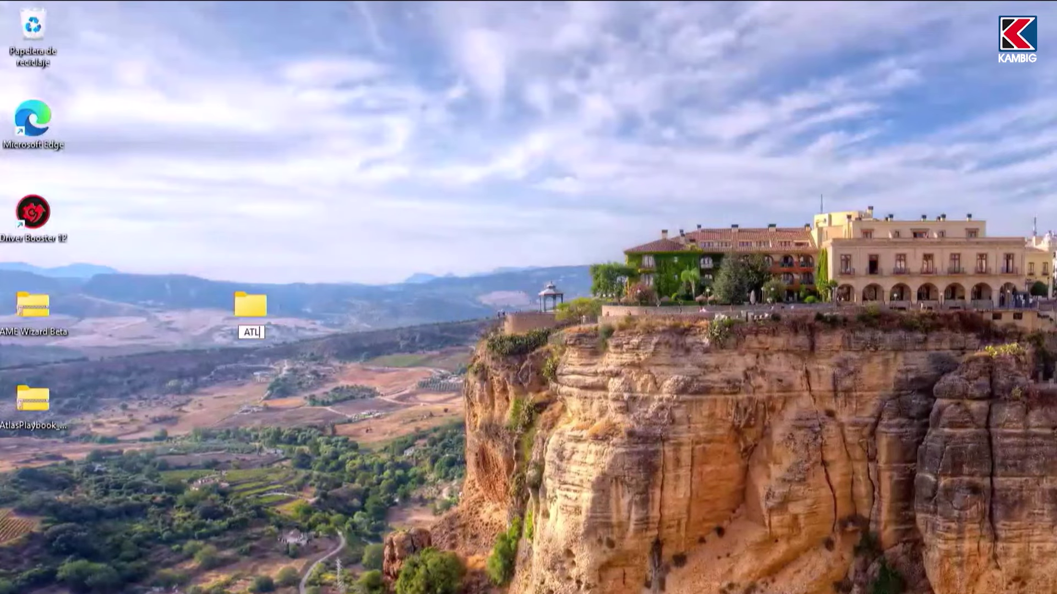
{"action": "type", "text": "AS"}
{"action": "key", "text": "Return"}
Step: Extract the AME Wizard Beta archive into the desktop ATLAS folder
{"action": "double_click", "coordinate": [33, 305]}
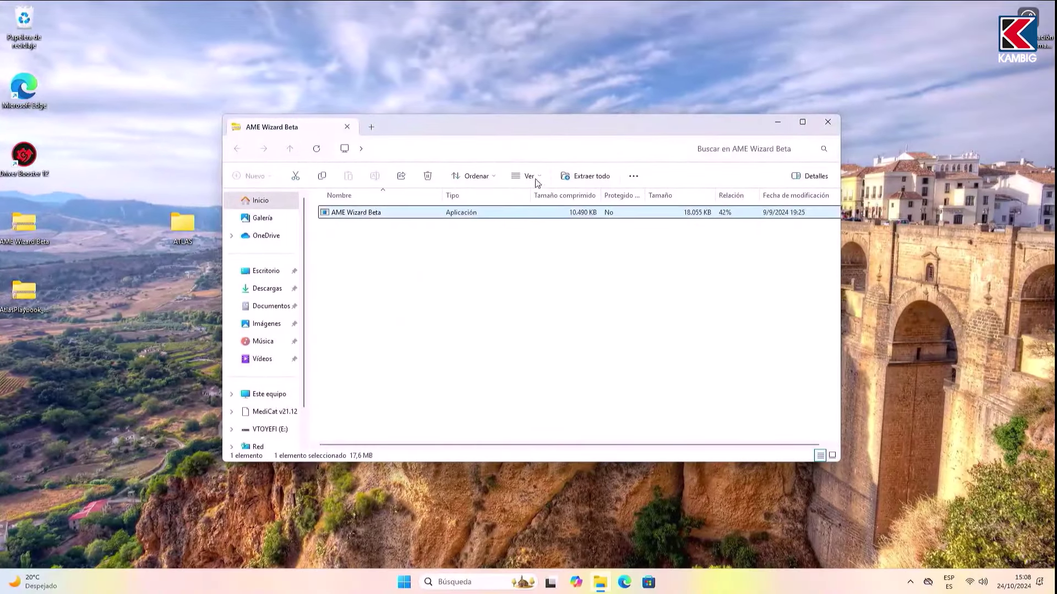
{"action": "left_click", "coordinate": [574, 176]}
{"action": "left_click", "coordinate": [642, 244]}
{"action": "left_click", "coordinate": [385, 303]}
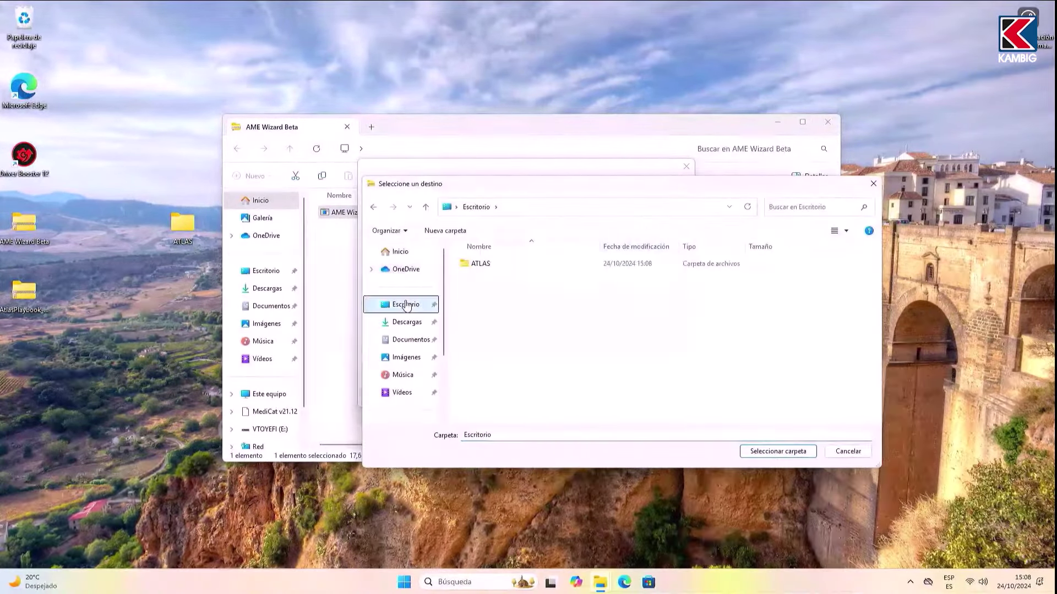
{"action": "left_click", "coordinate": [482, 265]}
{"action": "left_click", "coordinate": [768, 452]}
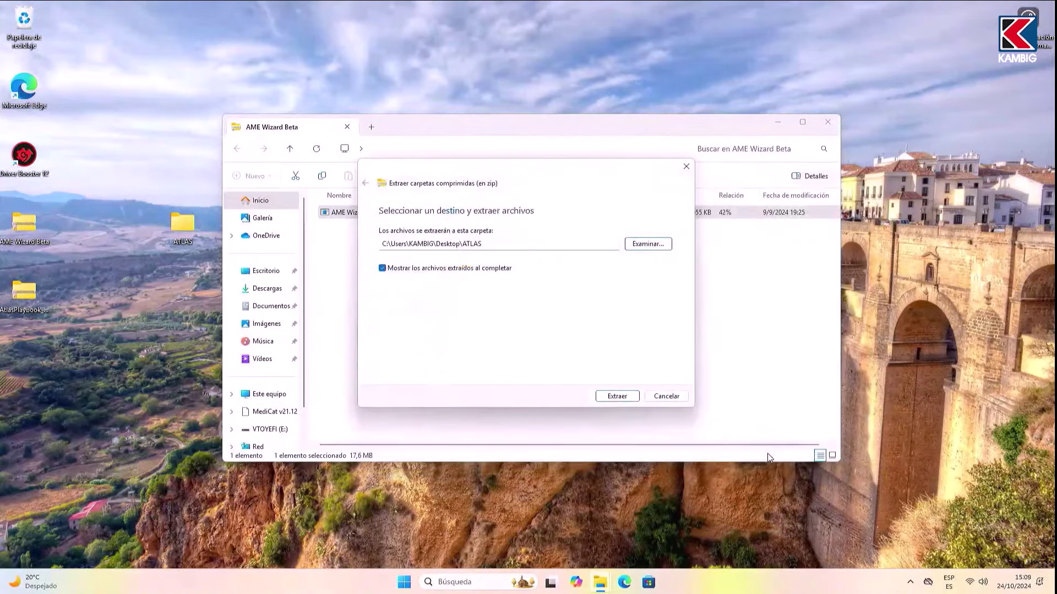
{"action": "left_click", "coordinate": [620, 397]}
{"action": "left_click", "coordinate": [841, 136]}
{"action": "left_click", "coordinate": [827, 121]}
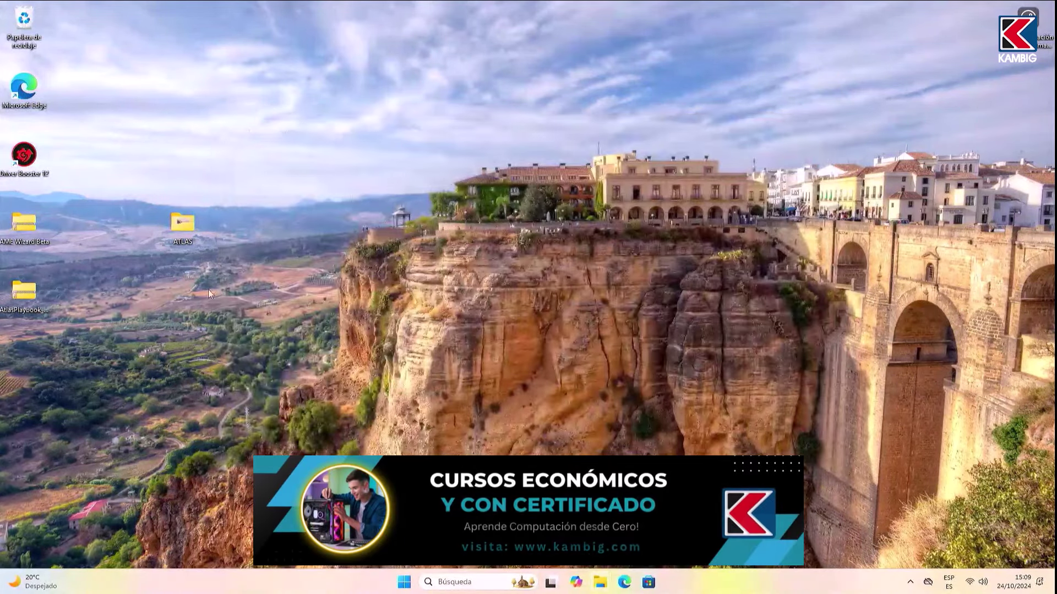
Step: Extract the AtlasPlaybook archive into ATLAS, then clear the leftover zips from the desktop
{"action": "double_click", "coordinate": [39, 292]}
{"action": "left_click", "coordinate": [584, 176]}
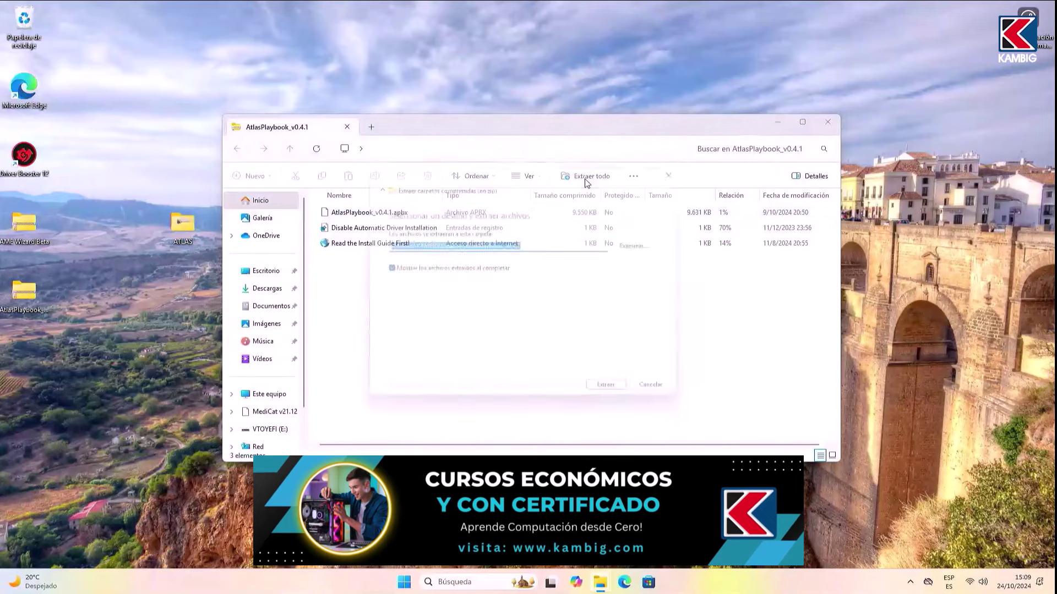
{"action": "left_click", "coordinate": [642, 244]}
{"action": "left_click", "coordinate": [406, 304]}
{"action": "left_click", "coordinate": [495, 262]}
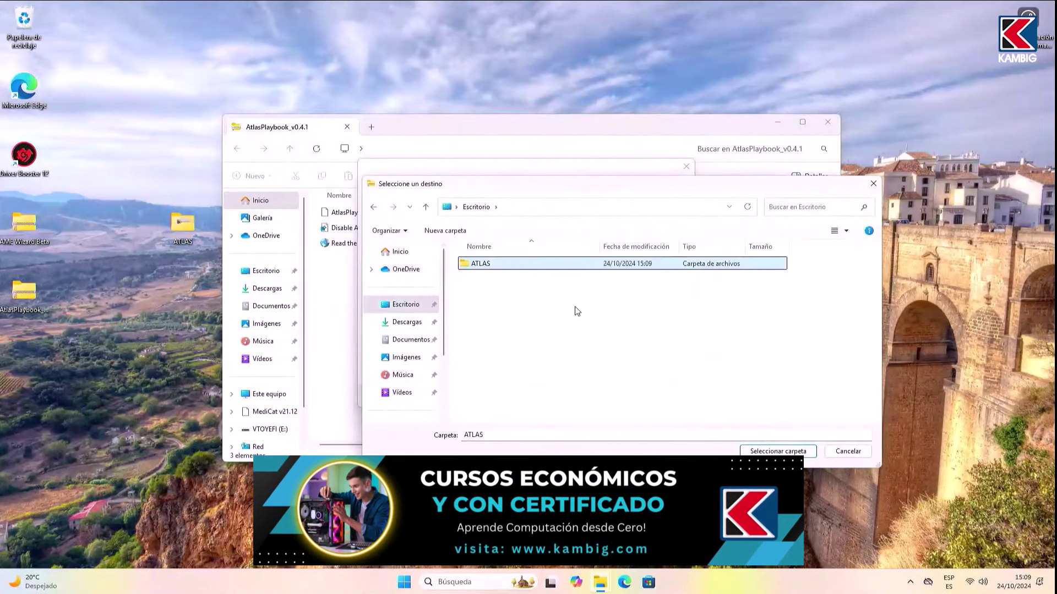
{"action": "left_click", "coordinate": [778, 451]}
{"action": "left_click", "coordinate": [617, 396]}
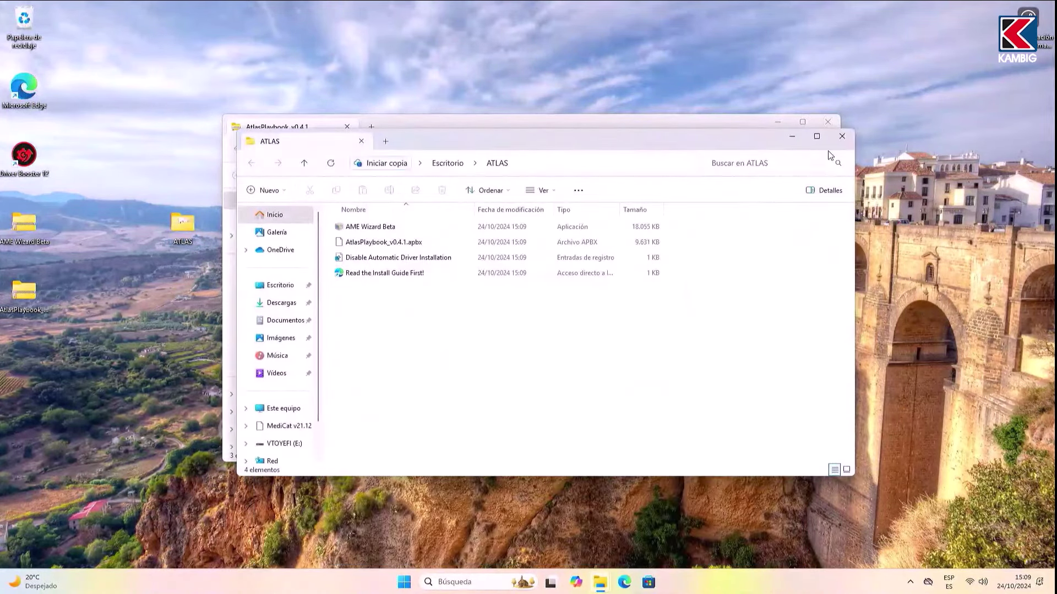
{"action": "left_click", "coordinate": [841, 136]}
{"action": "left_click", "coordinate": [827, 122]}
{"action": "left_click_drag", "start_coordinate": [4, 245], "coordinate": [23, 15]}
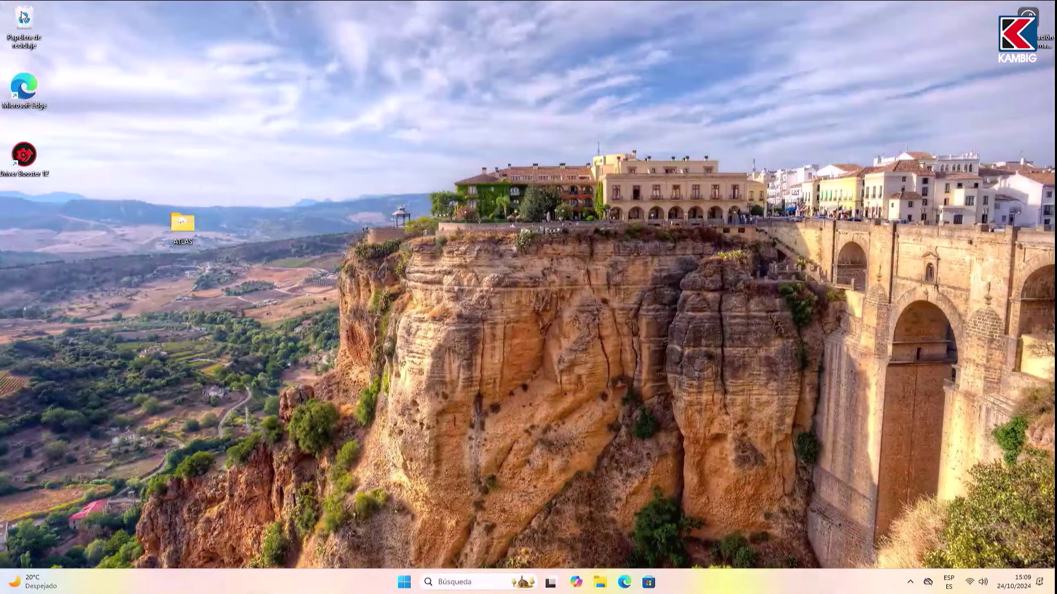
{"action": "left_click_drag", "start_coordinate": [129, 244], "coordinate": [47, 246]}
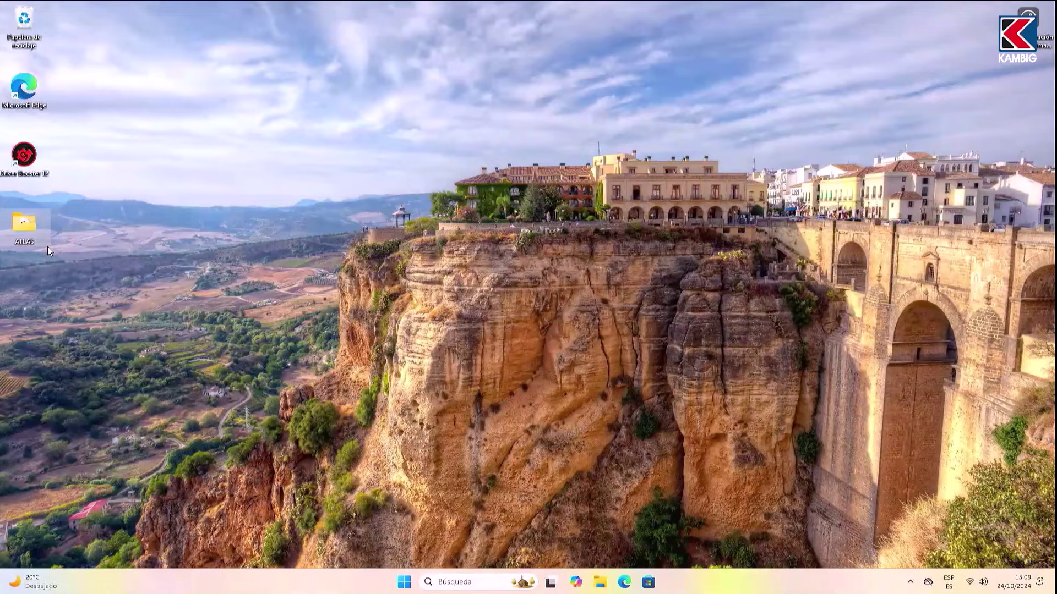
Step: Launch AME Wizard Beta from the ATLAS folder
{"action": "double_click", "coordinate": [25, 228]}
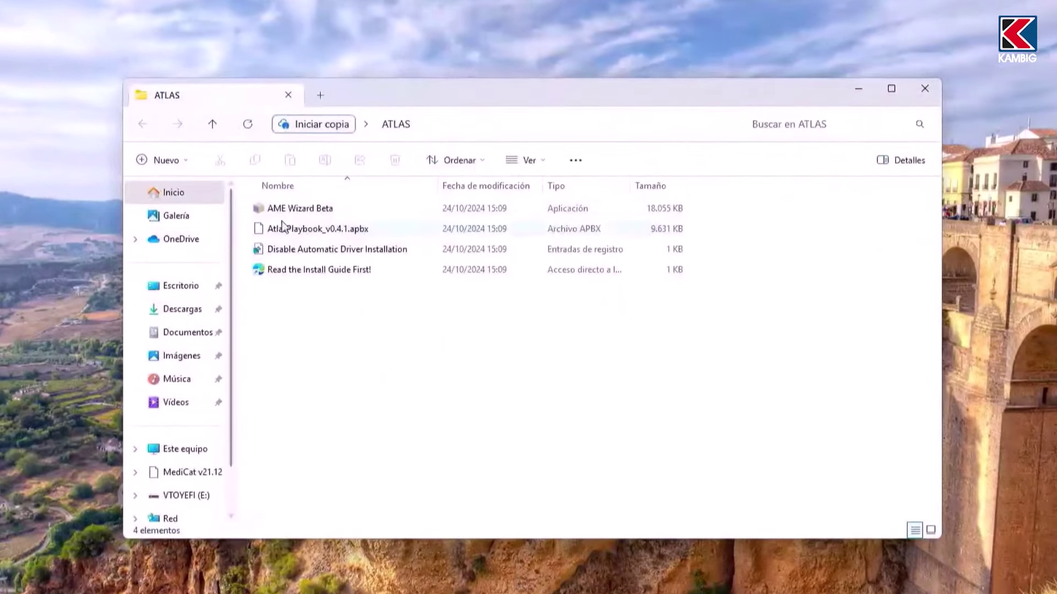
{"action": "left_click", "coordinate": [353, 214]}
{"action": "double_click", "coordinate": [294, 216]}
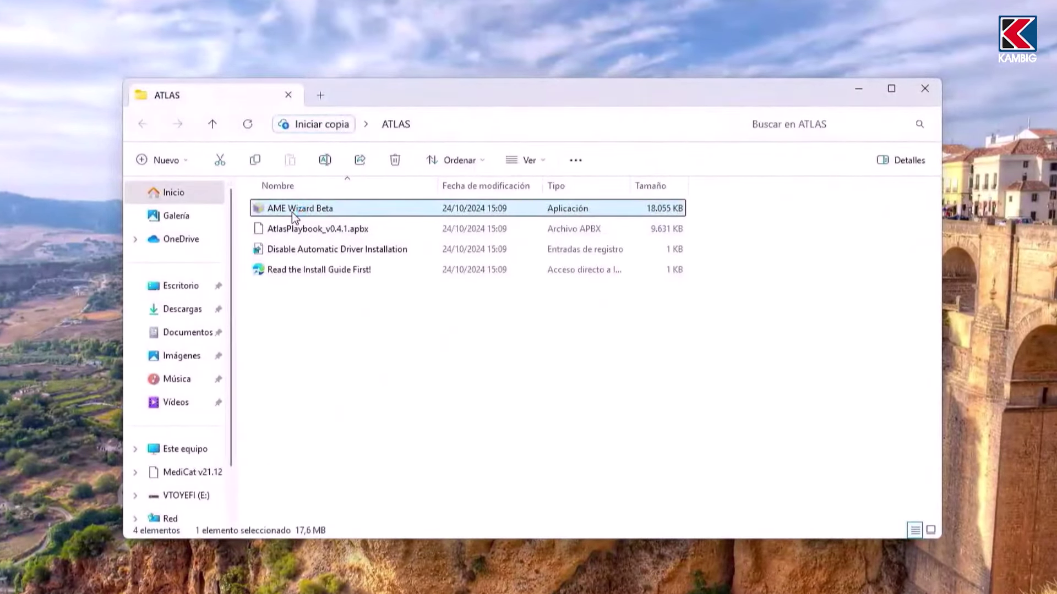
{"action": "left_click_drag", "start_coordinate": [437, 136], "coordinate": [588, 29]}
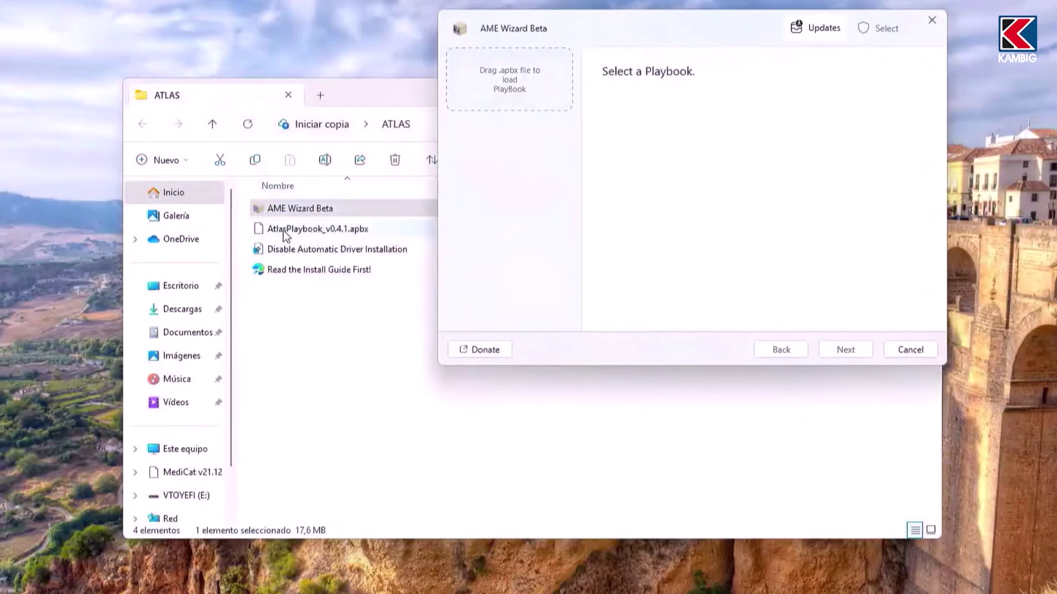
Step: Load AtlasPlaybook_v0.4.1.apbx into the wizard, close the folder, and run Disable Security
{"action": "left_click_drag", "start_coordinate": [285, 235], "coordinate": [486, 192]}
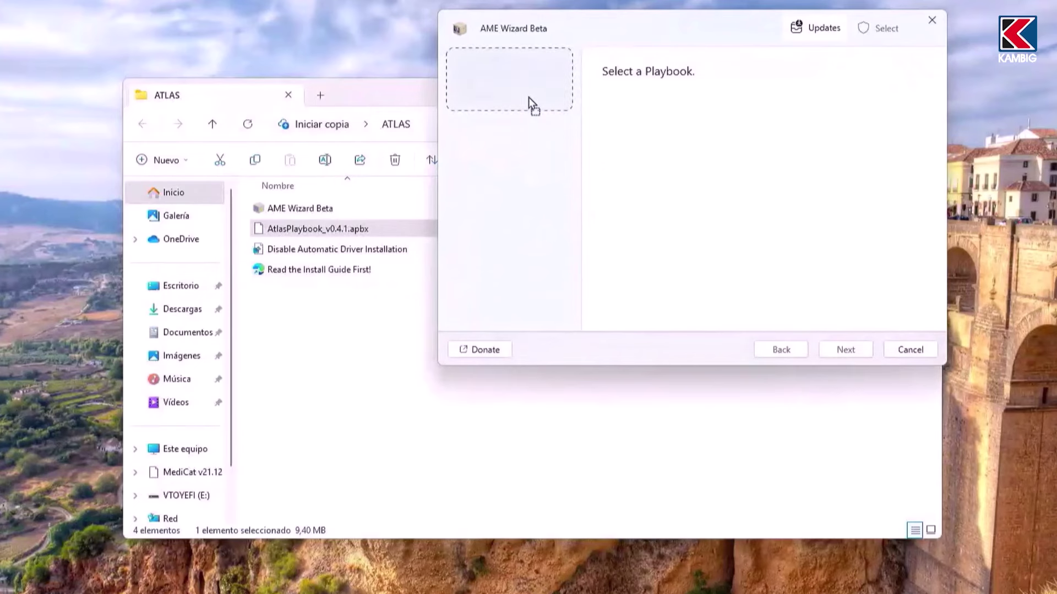
{"action": "left_click_drag", "start_coordinate": [530, 92], "coordinate": [526, 99]}
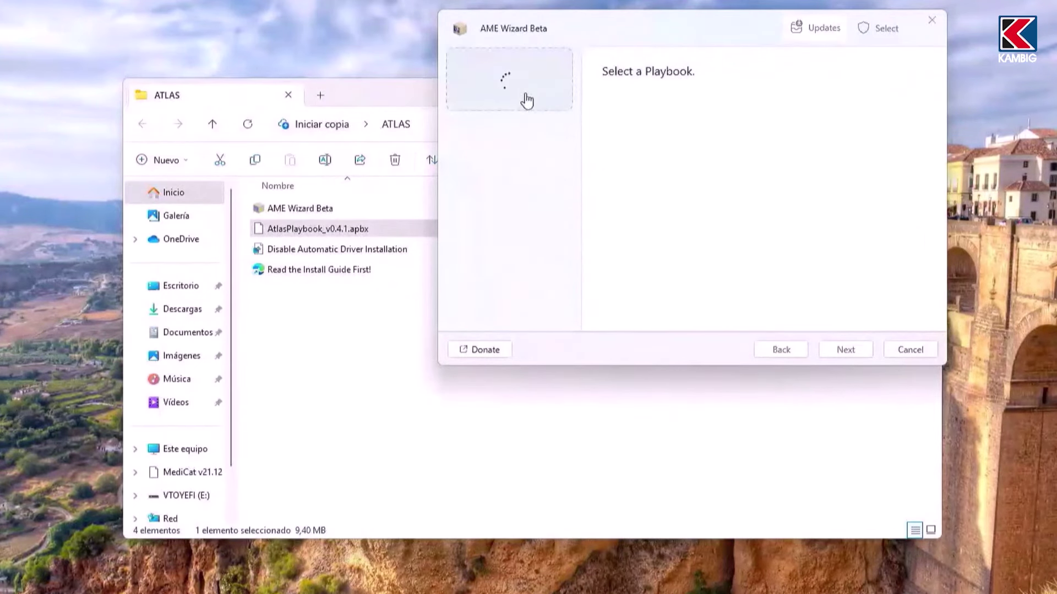
{"action": "left_click", "coordinate": [358, 104]}
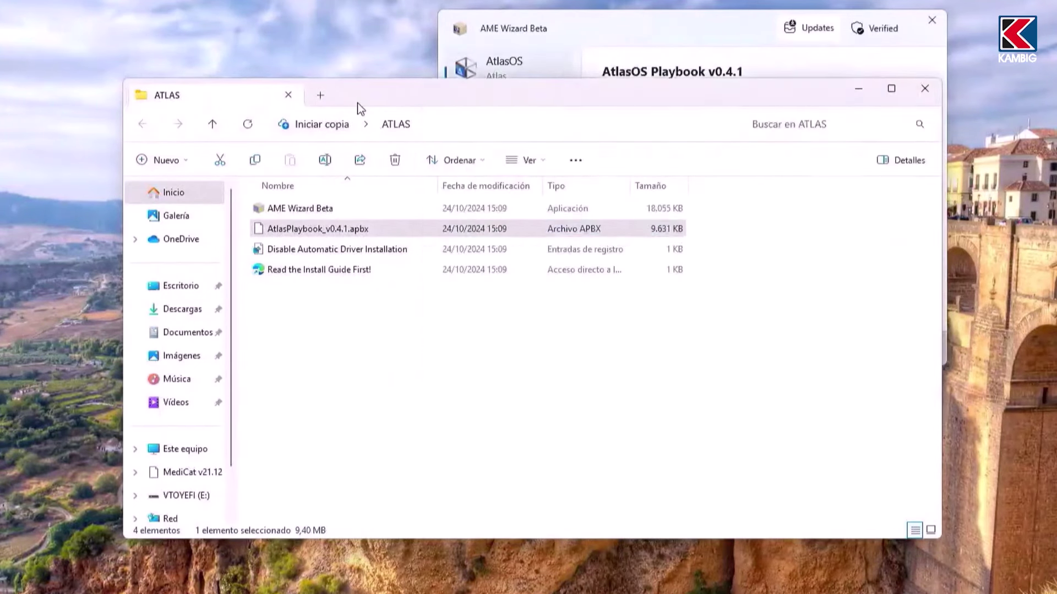
{"action": "left_click", "coordinate": [920, 88]}
{"action": "left_click_drag", "start_coordinate": [754, 31], "coordinate": [450, 81]}
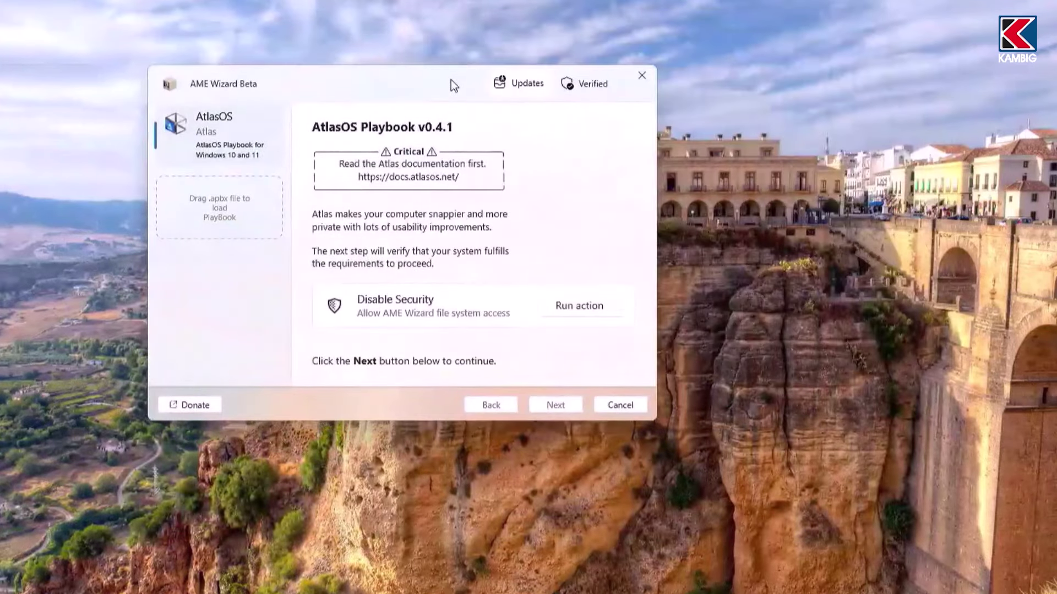
{"action": "left_click", "coordinate": [573, 304]}
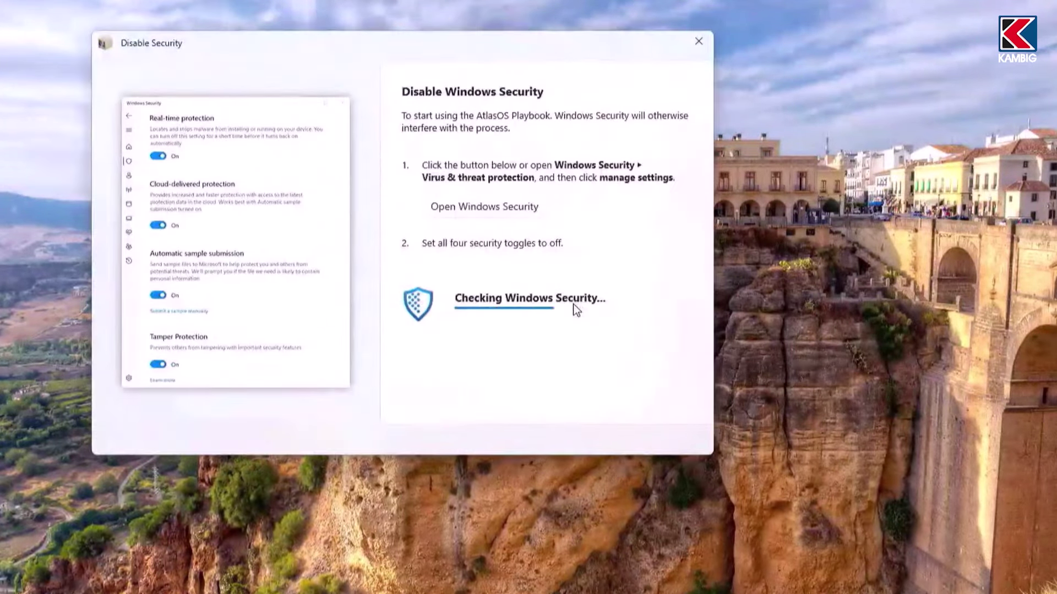
Step: In Windows Security's virus protection settings, switch off real-time, cloud, sample submission and tamper protection
{"action": "left_click", "coordinate": [462, 207]}
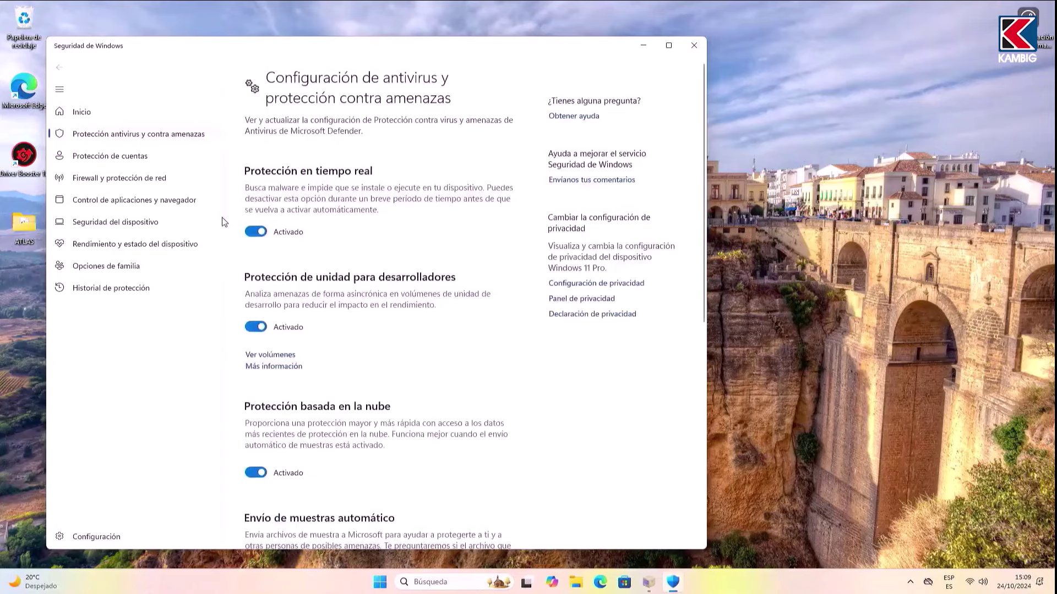
{"action": "left_click", "coordinate": [255, 232]}
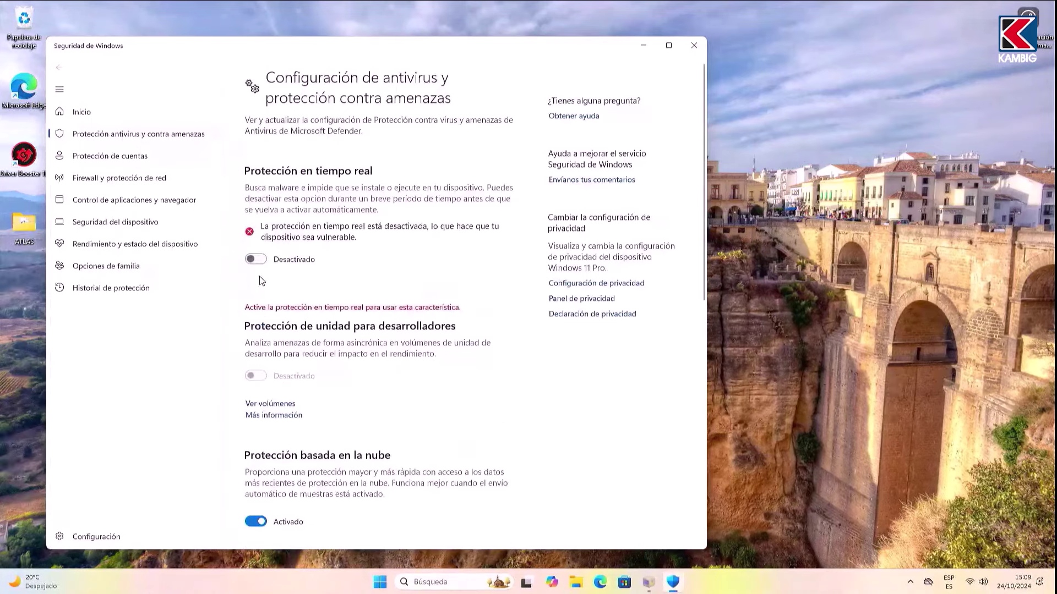
{"action": "left_click", "coordinate": [255, 520]}
{"action": "scroll", "coordinate": [249, 374], "scroll_direction": "down", "scroll_amount": 5}
{"action": "left_click", "coordinate": [256, 359]}
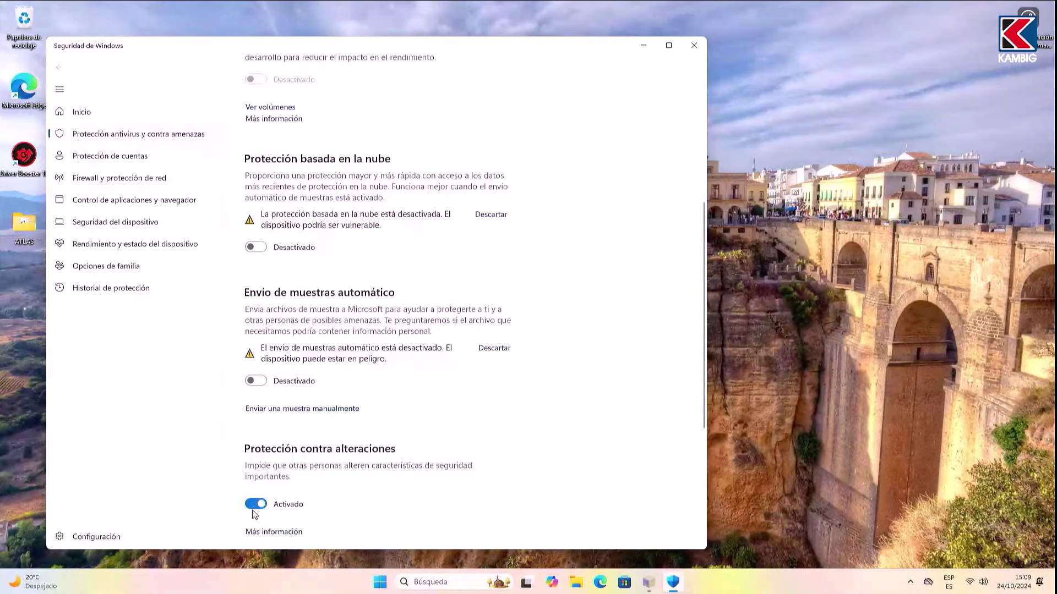
{"action": "left_click", "coordinate": [256, 503]}
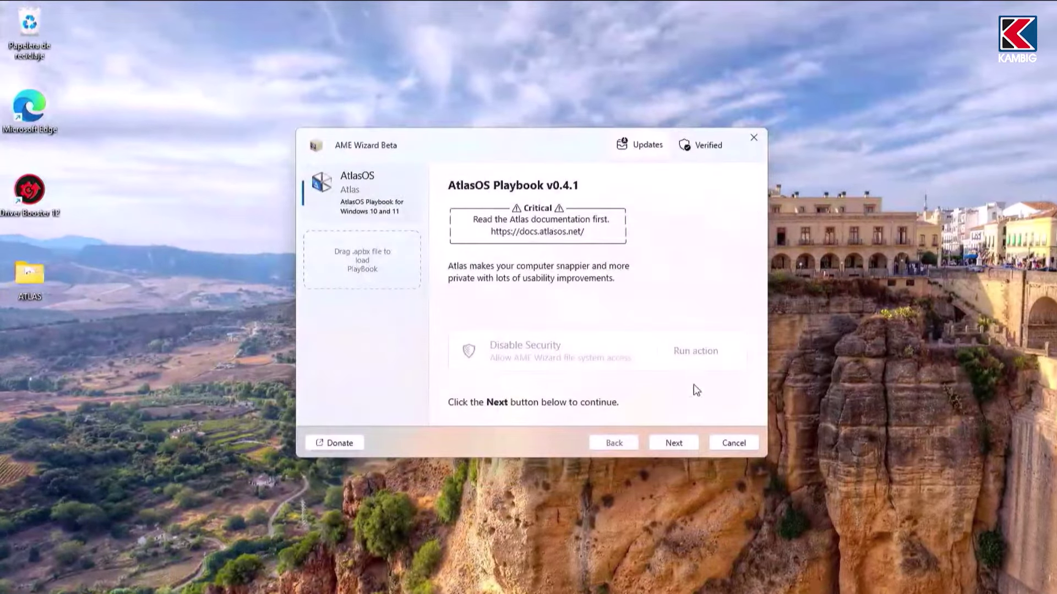
Step: Pass the Windows requirements check and agree to the AME Wizard license terms
{"action": "left_click", "coordinate": [678, 447]}
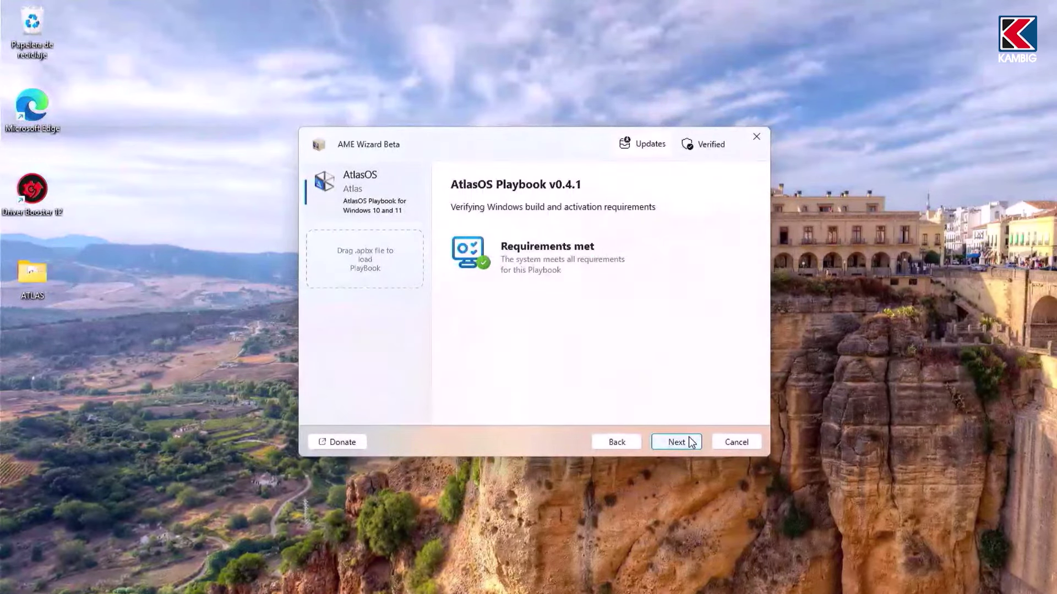
{"action": "left_click", "coordinate": [689, 439]}
{"action": "scroll", "coordinate": [683, 330], "scroll_direction": "down", "scroll_amount": 3}
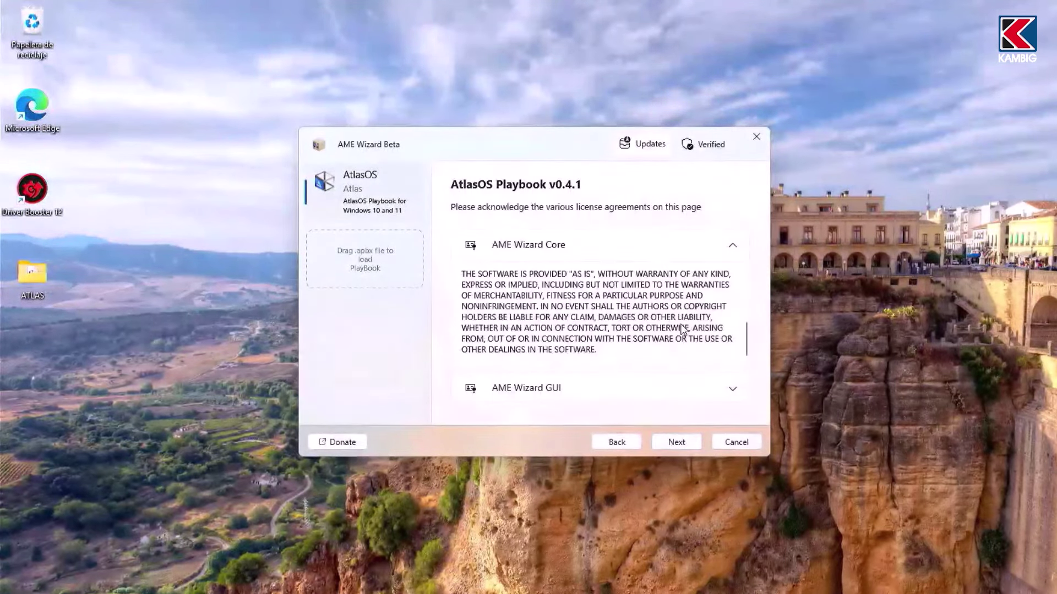
{"action": "left_click", "coordinate": [675, 440]}
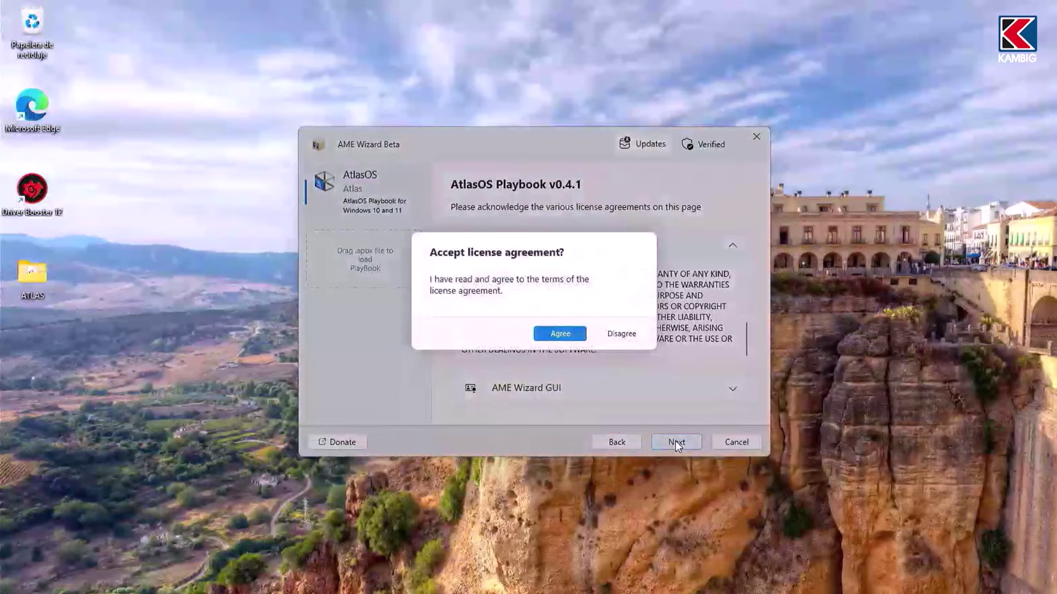
{"action": "left_click", "coordinate": [559, 334]}
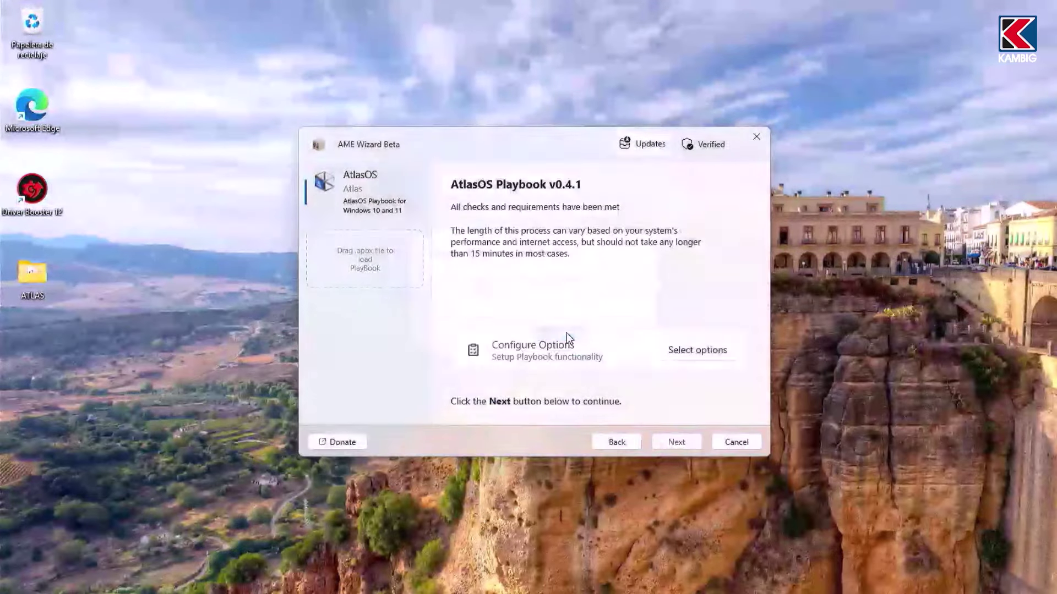
Step: Keep Defender and default mitigations; disable automatic updates, hibernation, power saving and core isolation
{"action": "left_click", "coordinate": [698, 351]}
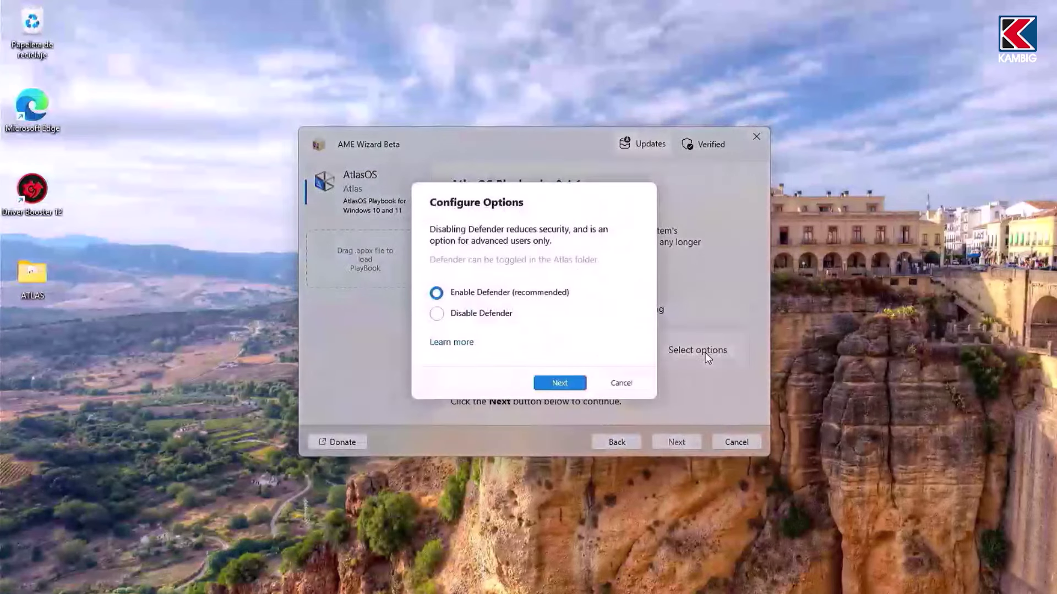
{"action": "left_click", "coordinate": [557, 382]}
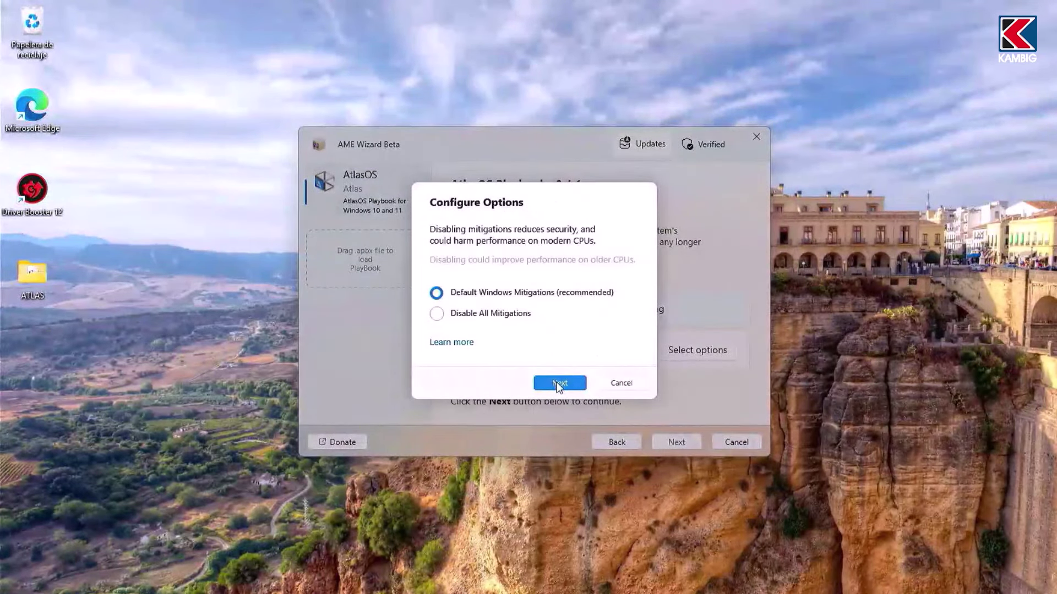
{"action": "left_click", "coordinate": [558, 382]}
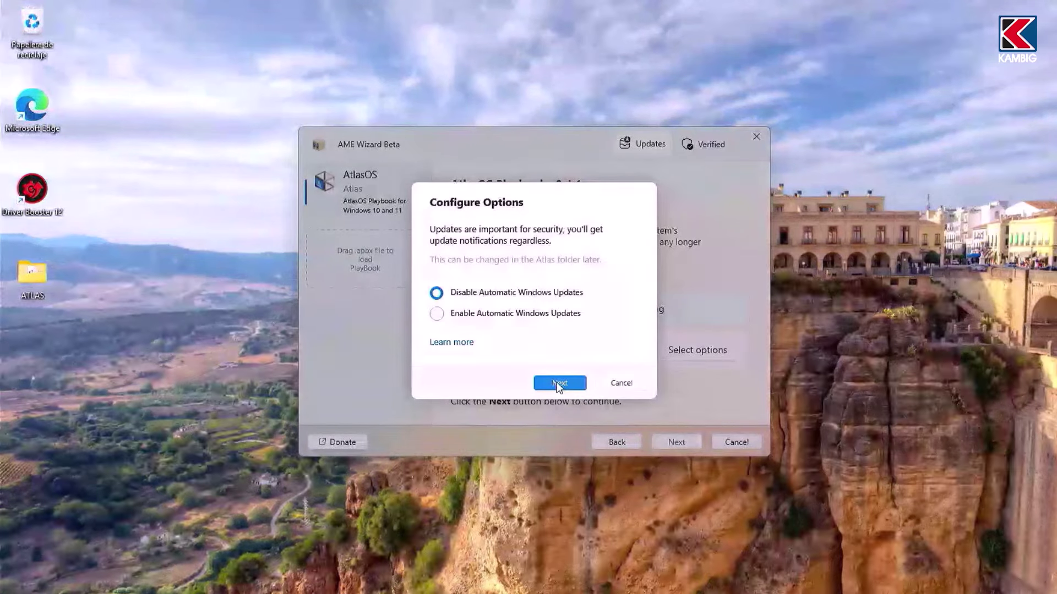
{"action": "left_click", "coordinate": [556, 382]}
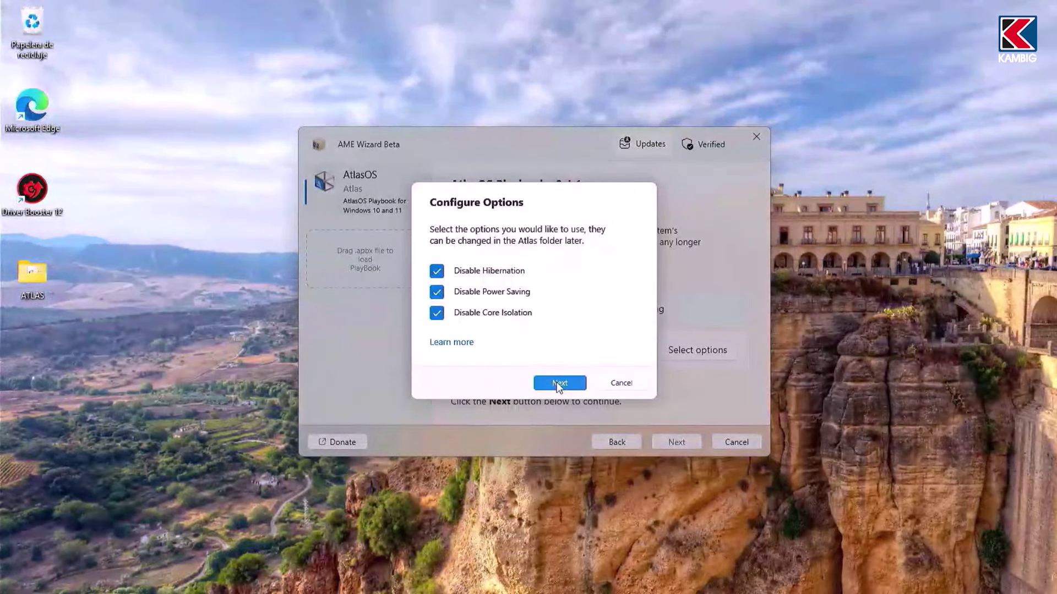
{"action": "left_click", "coordinate": [556, 382]}
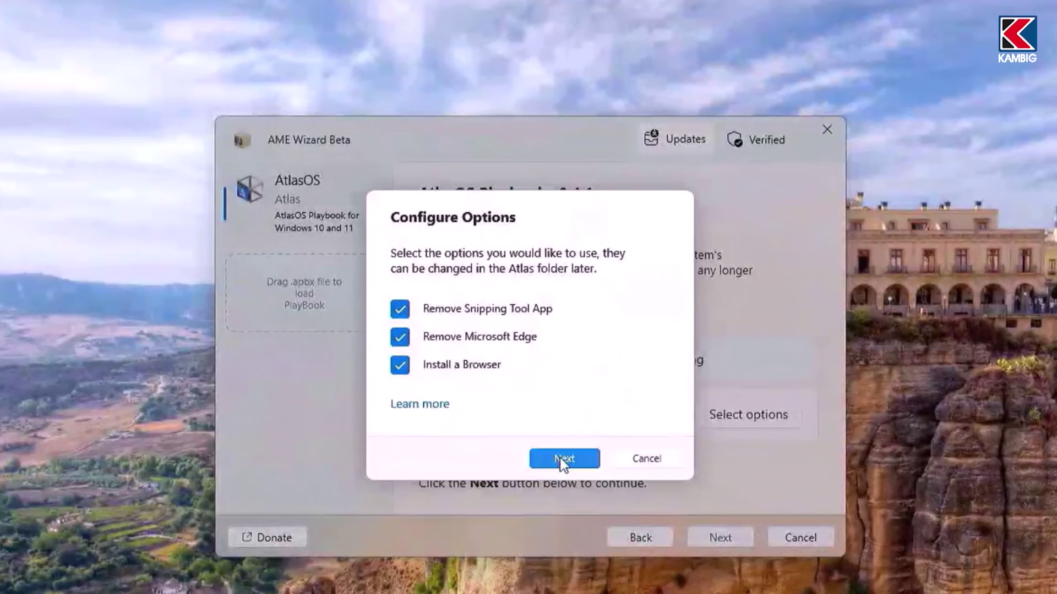
Step: Accept removing Snipping Tool and Edge, and choose LibreWolf as the browser to install
{"action": "left_click", "coordinate": [560, 457]}
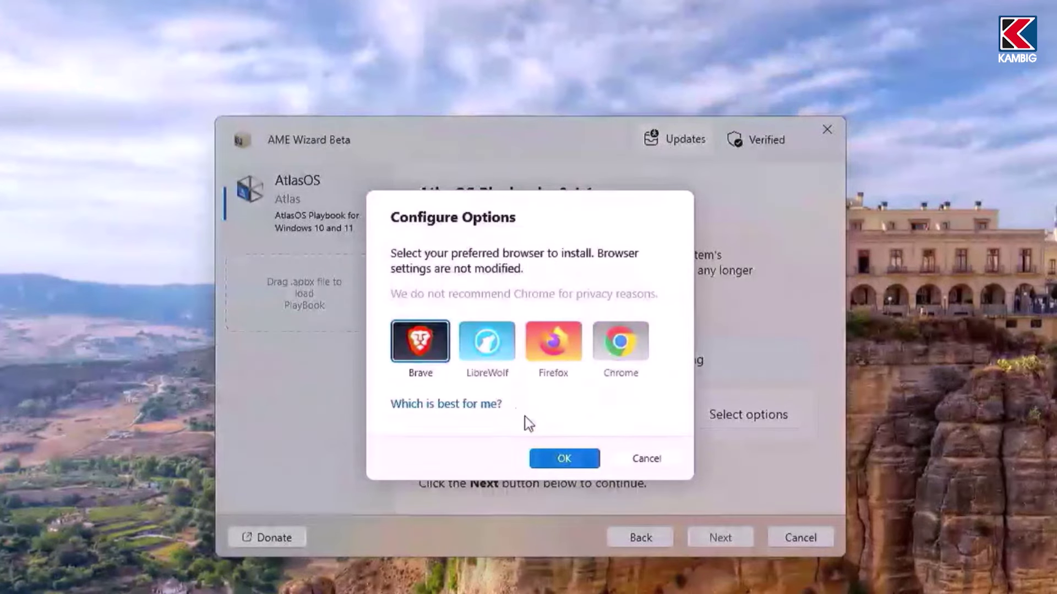
{"action": "left_click", "coordinate": [571, 349]}
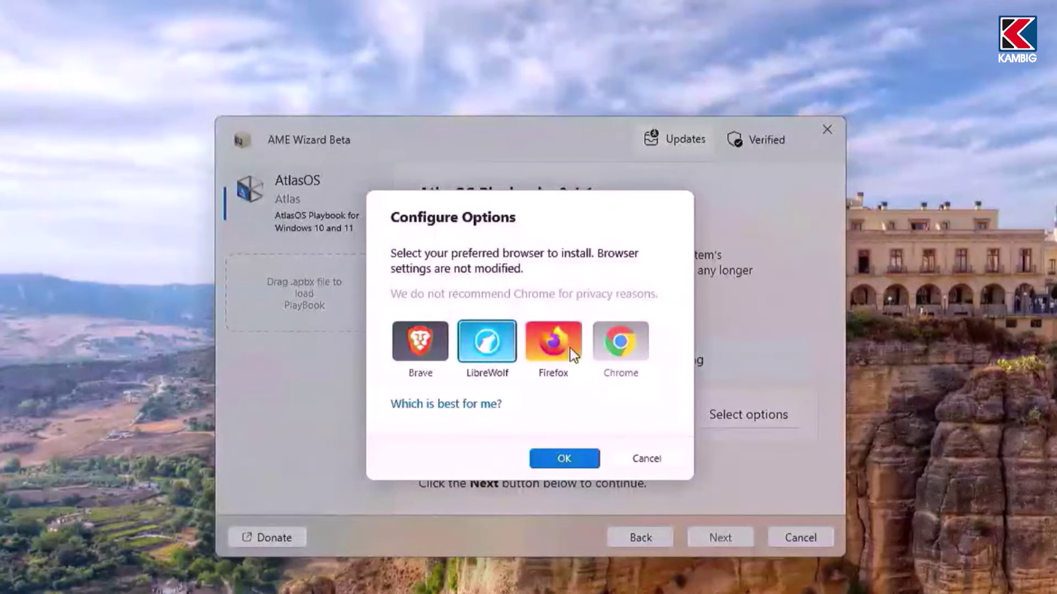
{"action": "left_click", "coordinate": [487, 341]}
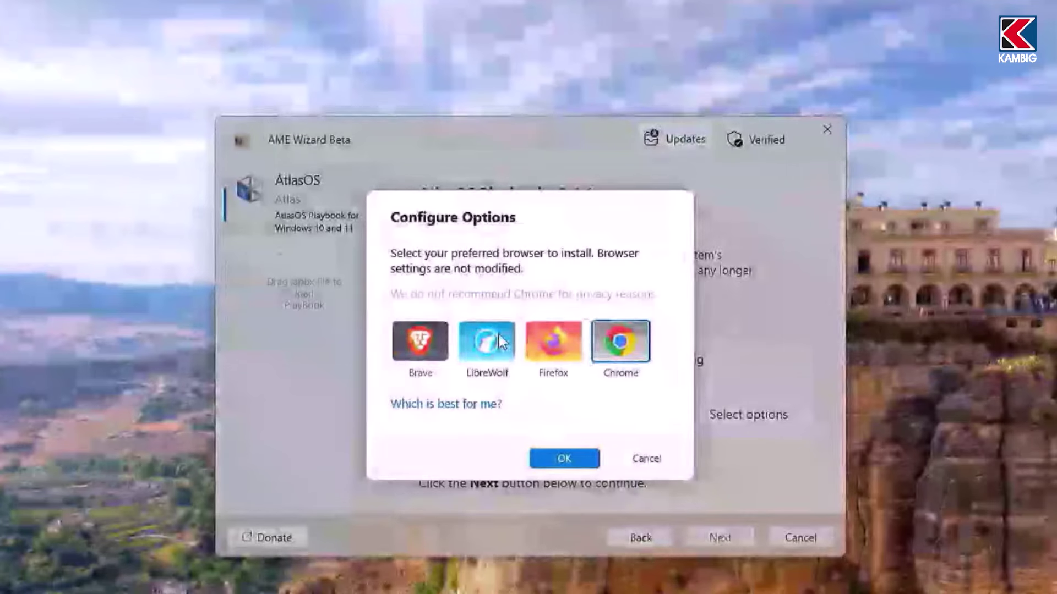
{"action": "left_click", "coordinate": [559, 458]}
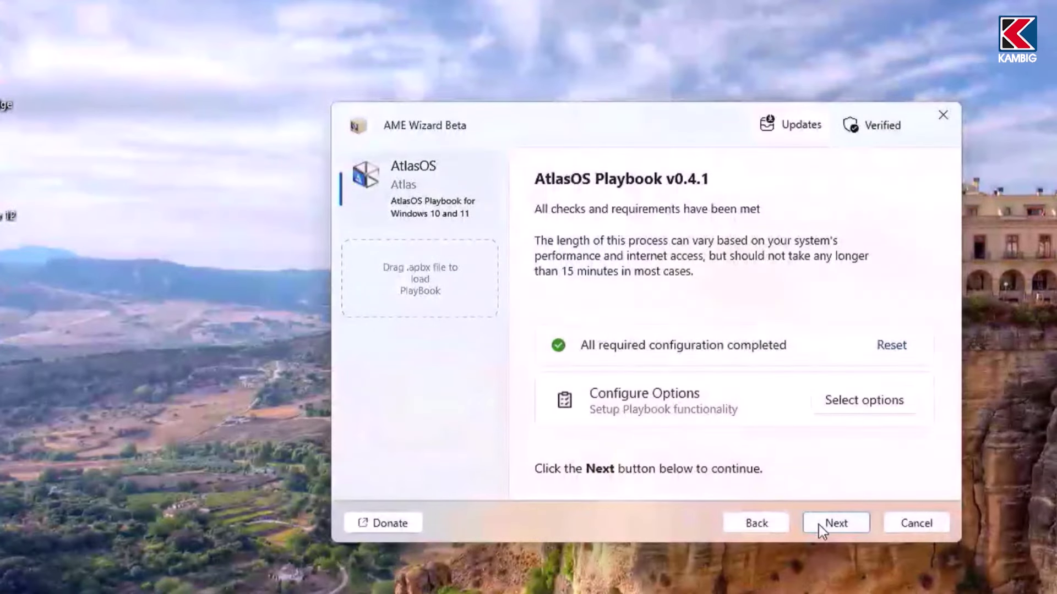
Step: Apply the AtlasOS playbook and, after the reboot, open Task Manager from the taskbar
{"action": "left_click", "coordinate": [821, 527]}
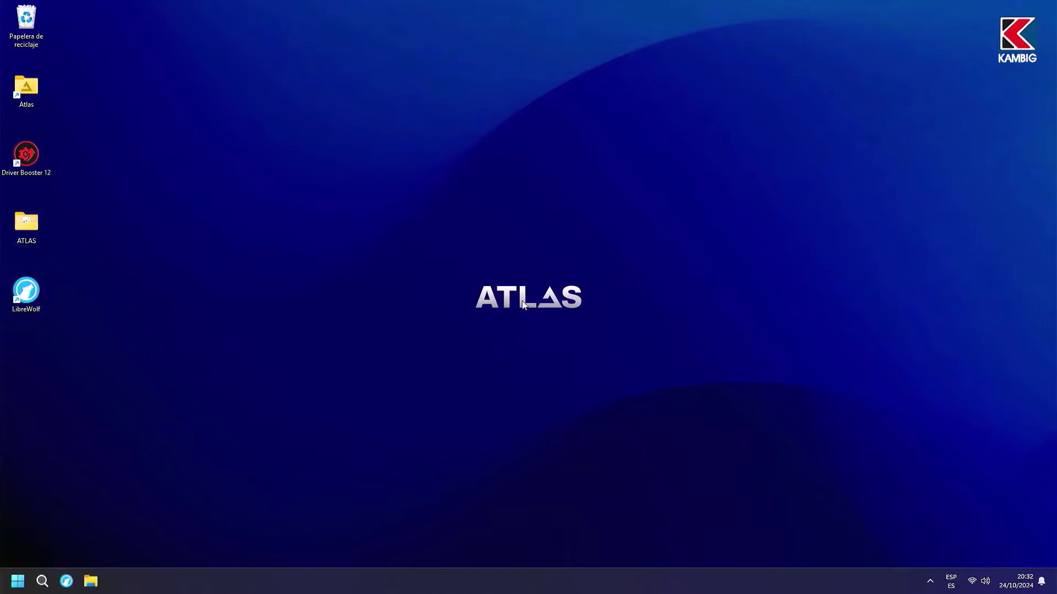
{"action": "right_click", "coordinate": [163, 587]}
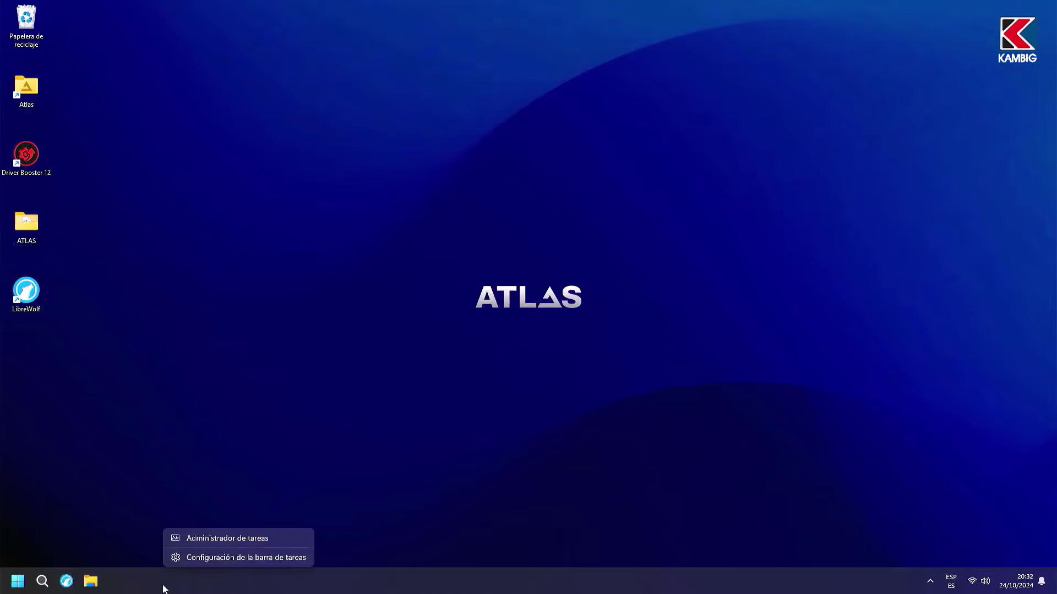
{"action": "left_click", "coordinate": [207, 537]}
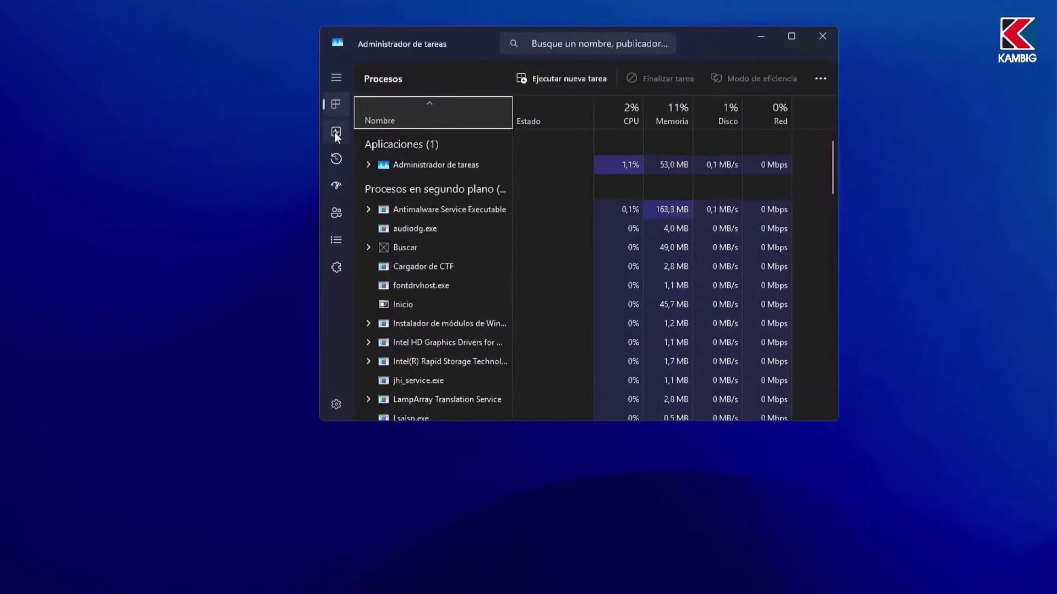
Step: Check CPU and memory usage on Task Manager's Performance tab, then close it
{"action": "left_click", "coordinate": [333, 133]}
{"action": "left_click", "coordinate": [419, 122]}
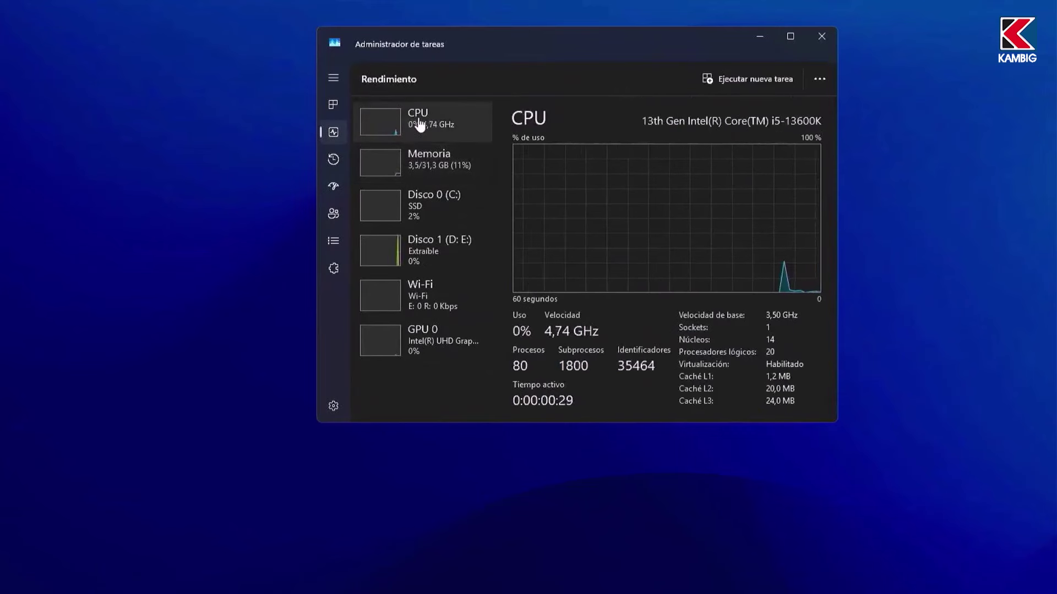
{"action": "left_click", "coordinate": [436, 160]}
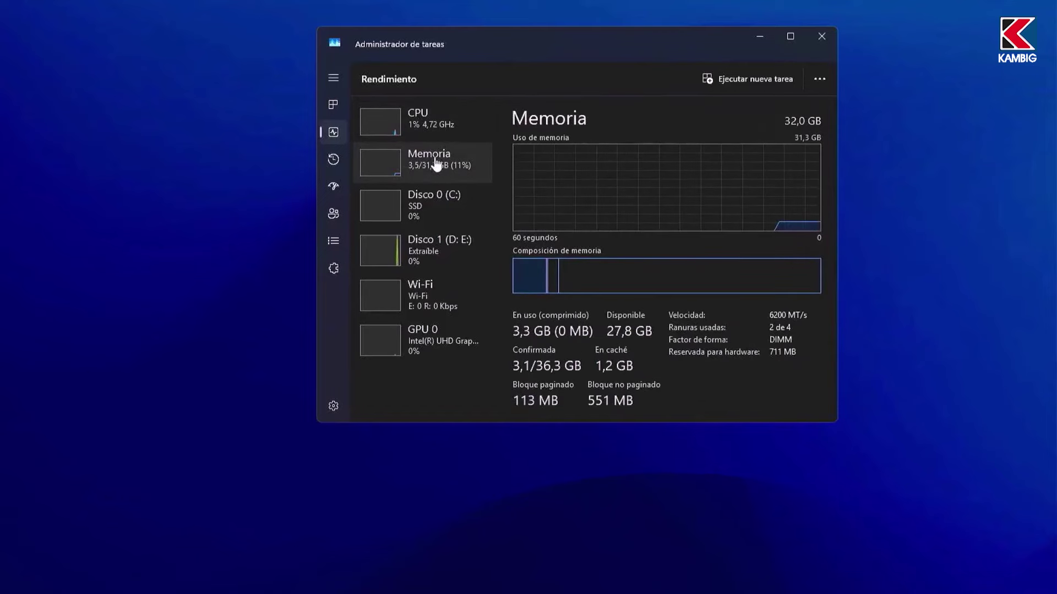
{"action": "left_click", "coordinate": [821, 38]}
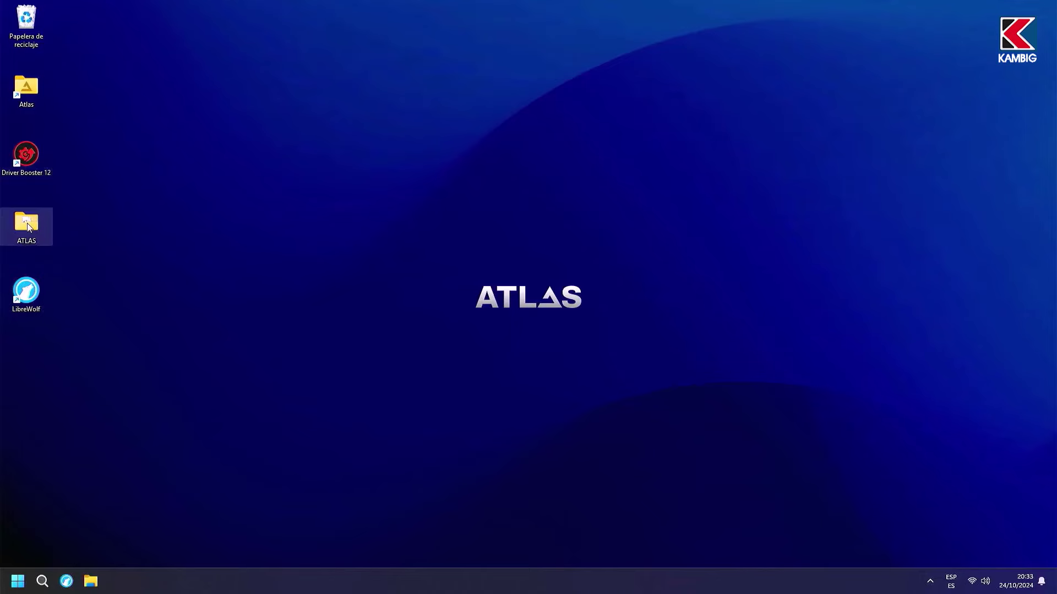
Step: Delete the ATLAS folder, then open the Atlas desktop folder in large icons view
{"action": "left_click_drag", "start_coordinate": [27, 224], "coordinate": [33, 24]}
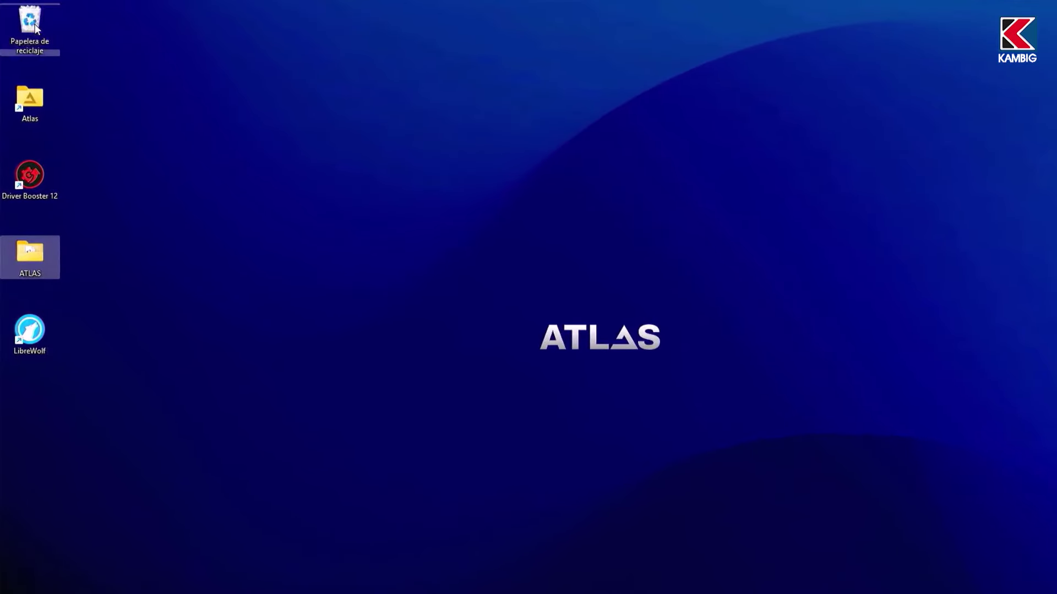
{"action": "double_click", "coordinate": [24, 109]}
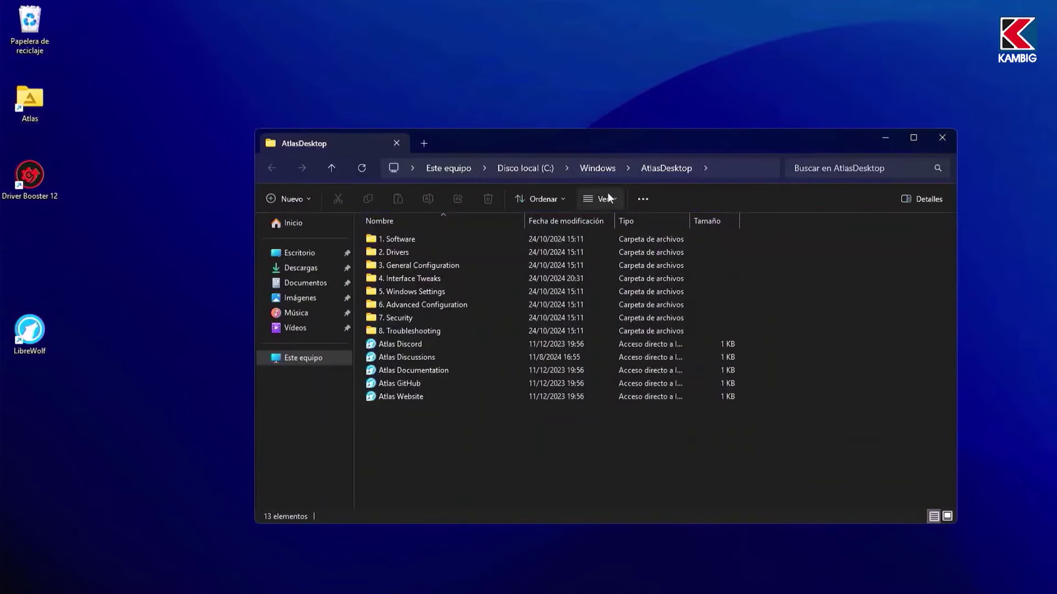
{"action": "left_click", "coordinate": [608, 197]}
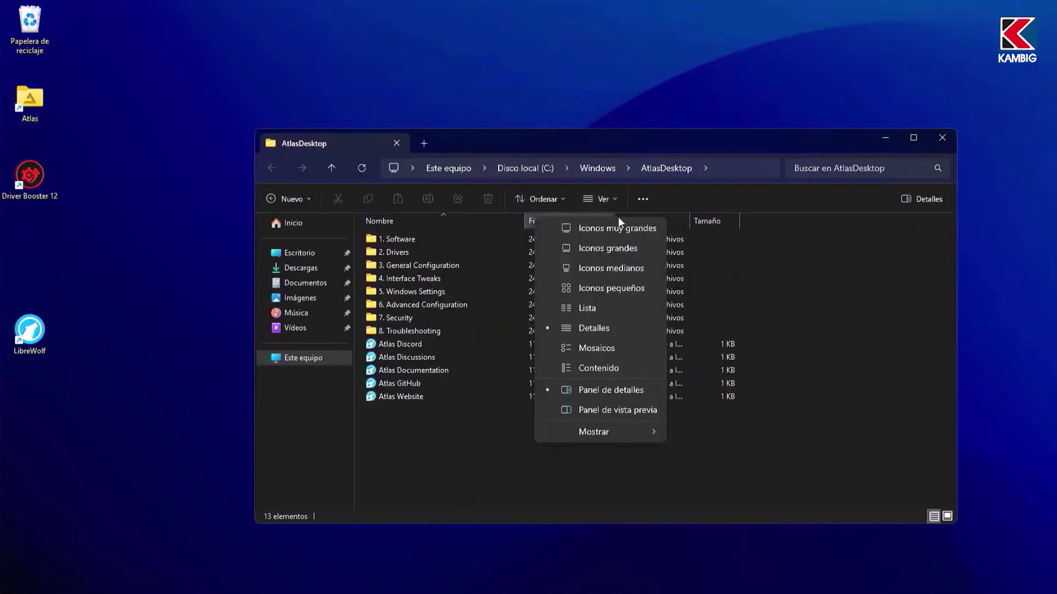
{"action": "left_click", "coordinate": [617, 252]}
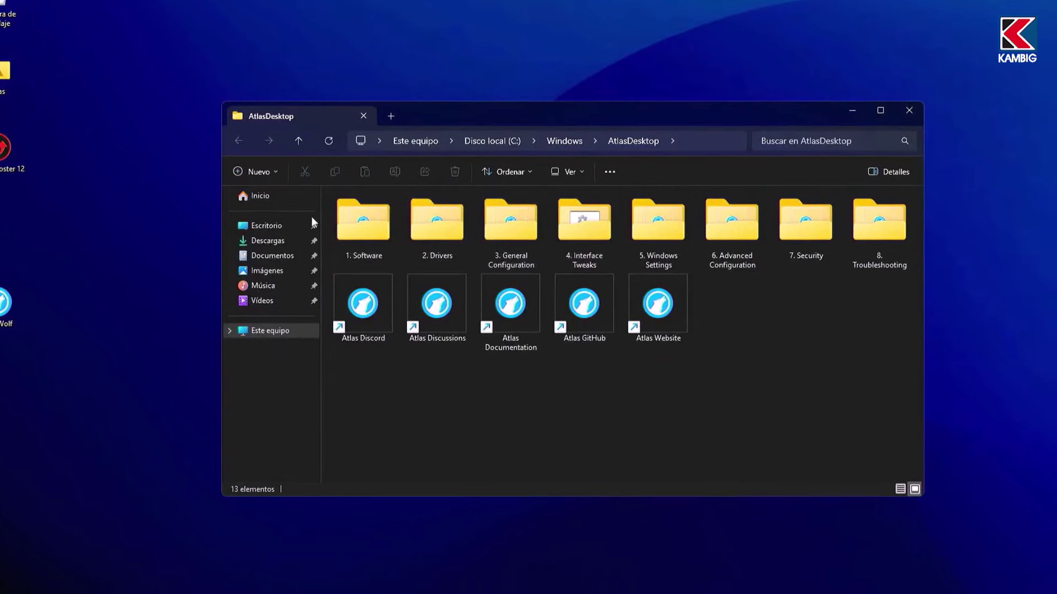
Step: Run 1. Software's Install Software script to install VLC, 7-Zip and HWiNFO
{"action": "double_click", "coordinate": [320, 198]}
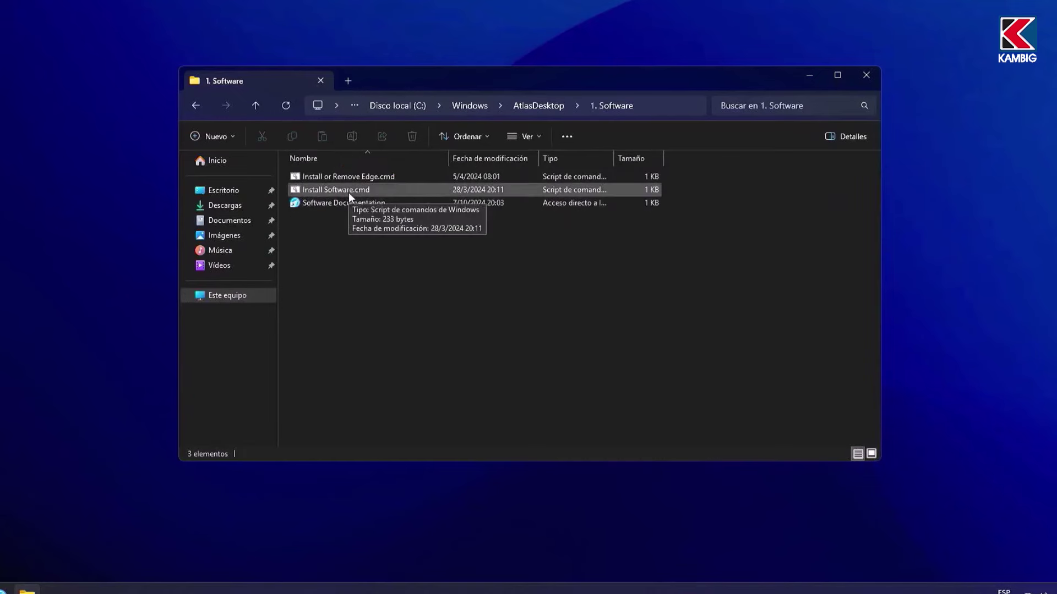
{"action": "double_click", "coordinate": [349, 191]}
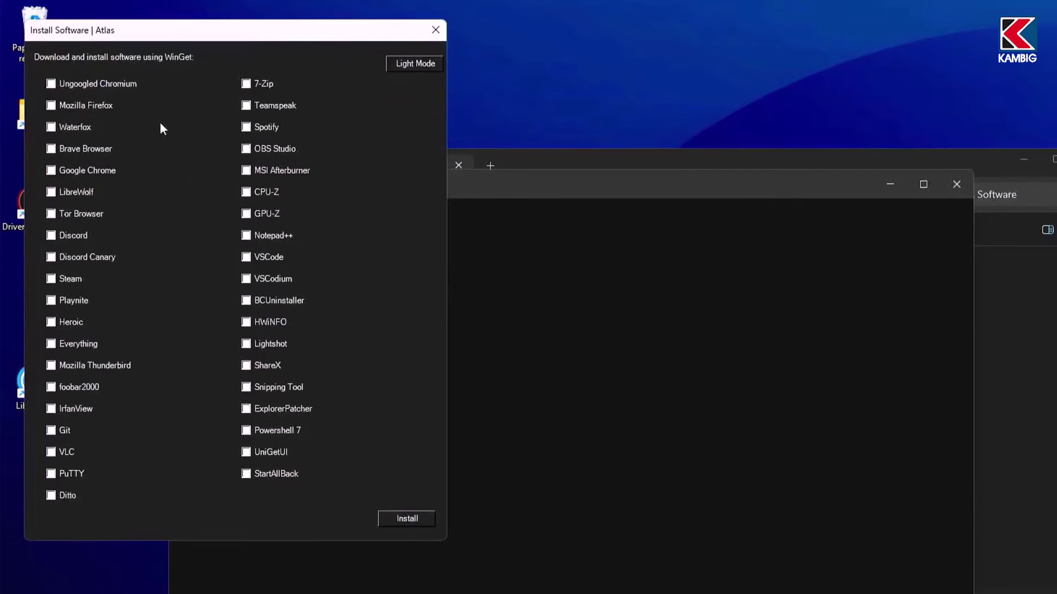
{"action": "left_click", "coordinate": [51, 452]}
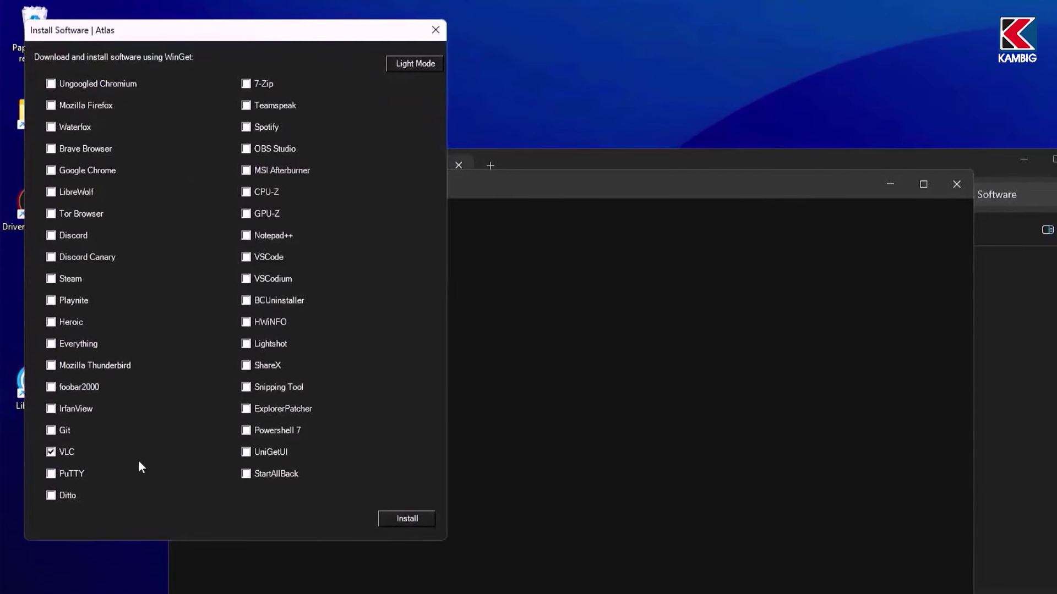
{"action": "left_click", "coordinate": [246, 84]}
{"action": "left_click", "coordinate": [246, 322]}
{"action": "left_click", "coordinate": [408, 519]}
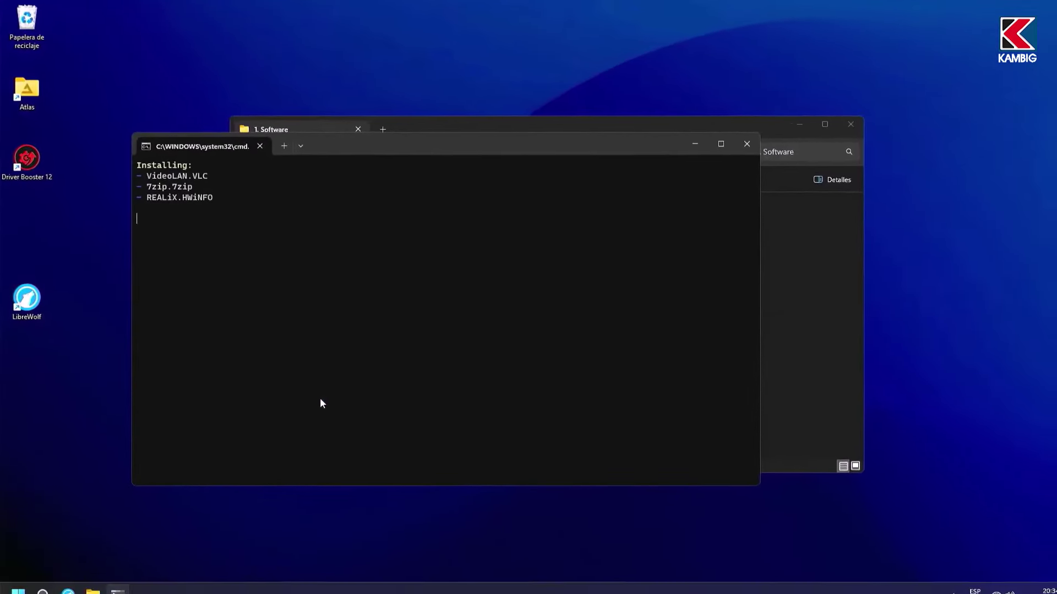
{"action": "left_click", "coordinate": [513, 127]}
{"action": "left_click", "coordinate": [247, 154]}
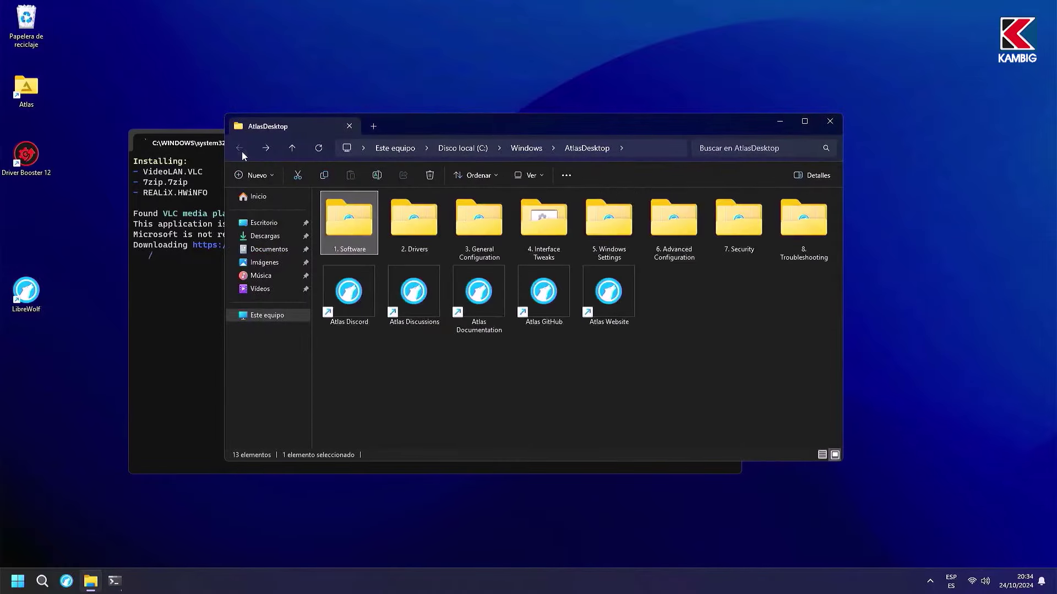
Step: Browse the 3. General Configuration and 4. Interface Tweaks > Start Menu folders
{"action": "left_click", "coordinate": [410, 214]}
{"action": "double_click", "coordinate": [477, 221]}
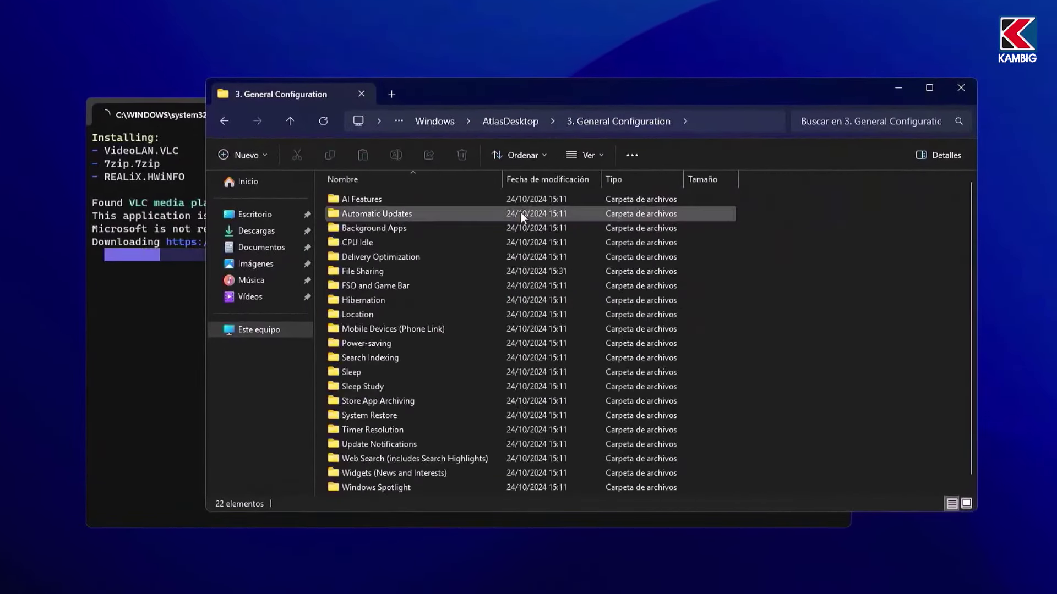
{"action": "left_click_drag", "start_coordinate": [583, 93], "coordinate": [715, 29]}
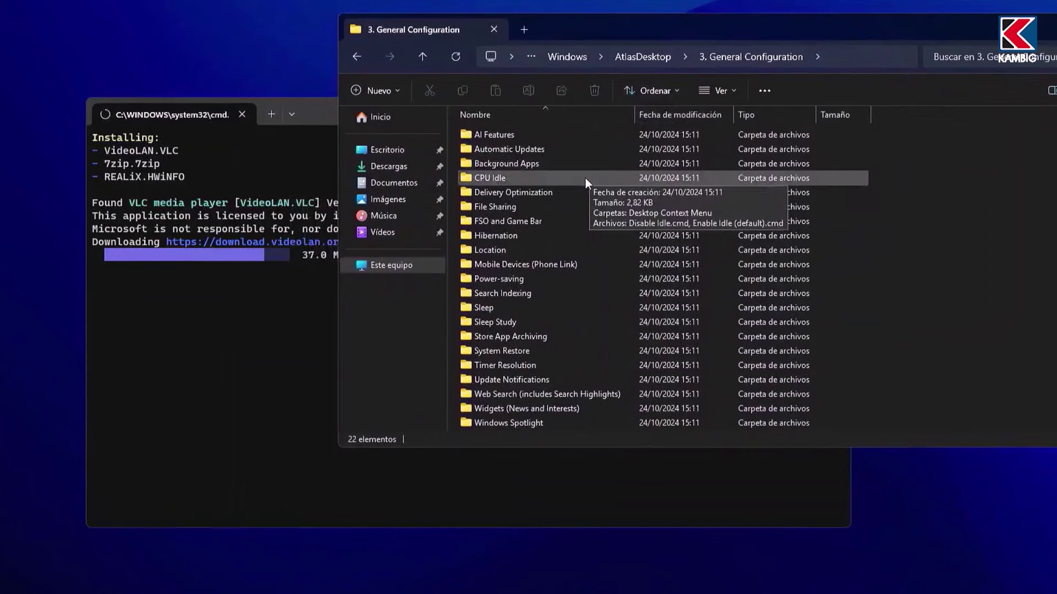
{"action": "scroll", "coordinate": [585, 178], "scroll_direction": "down", "scroll_amount": 1}
{"action": "key", "text": "alt+Left"}
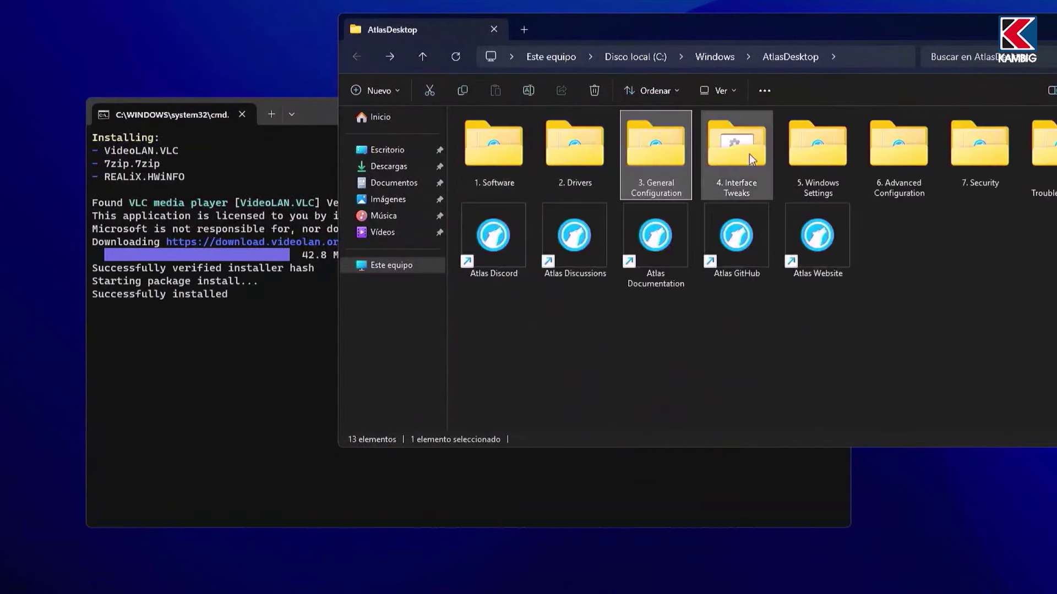
{"action": "double_click", "coordinate": [749, 154]}
{"action": "double_click", "coordinate": [522, 221]}
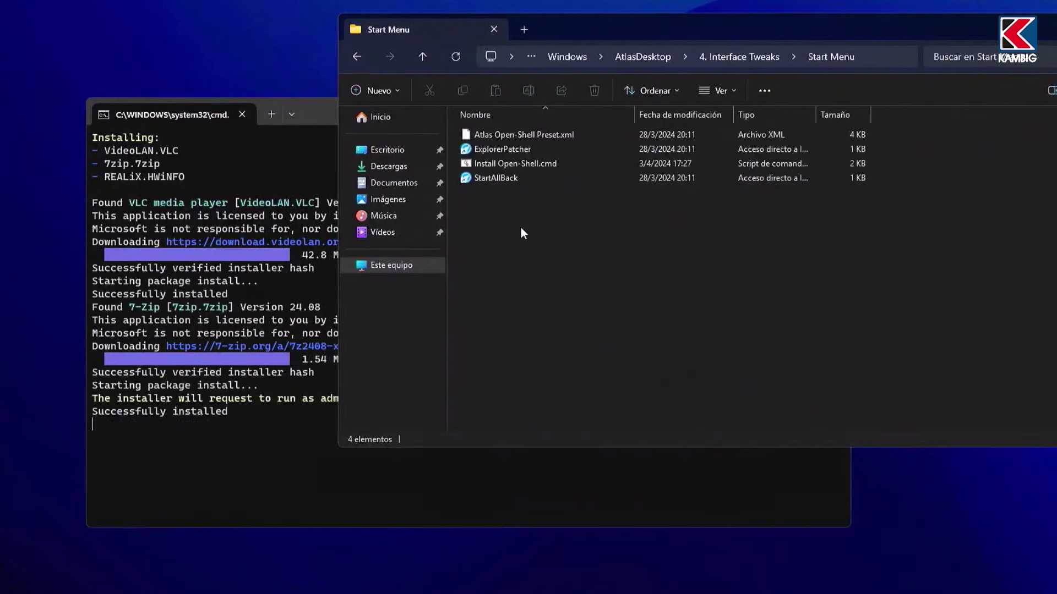
{"action": "key", "text": "alt+Left"}
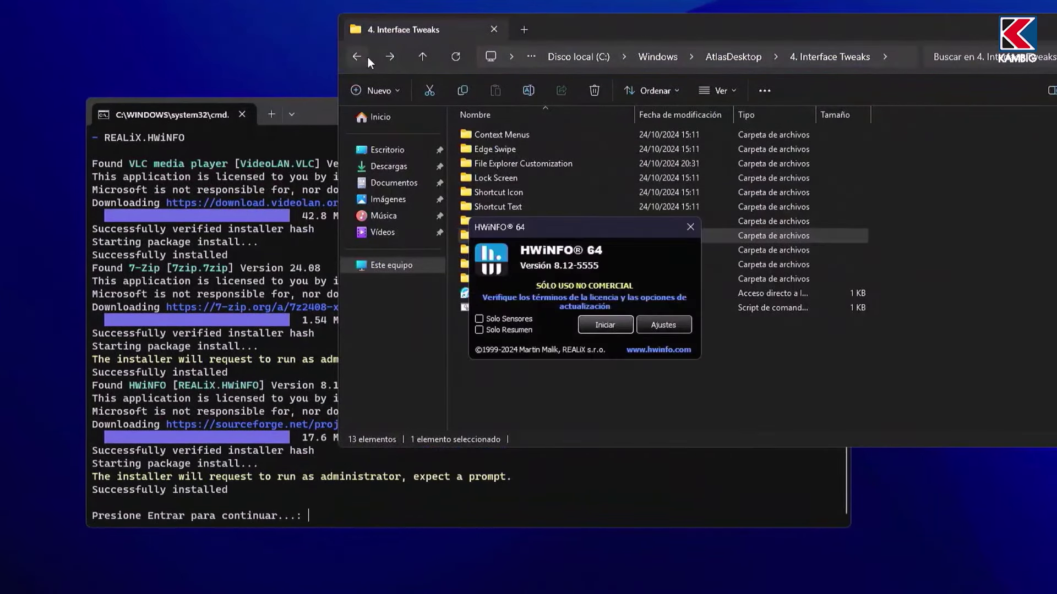
Step: Launch HWiNFO, dismiss the finished install terminal, and return to AtlasDesktop
{"action": "left_click", "coordinate": [616, 328]}
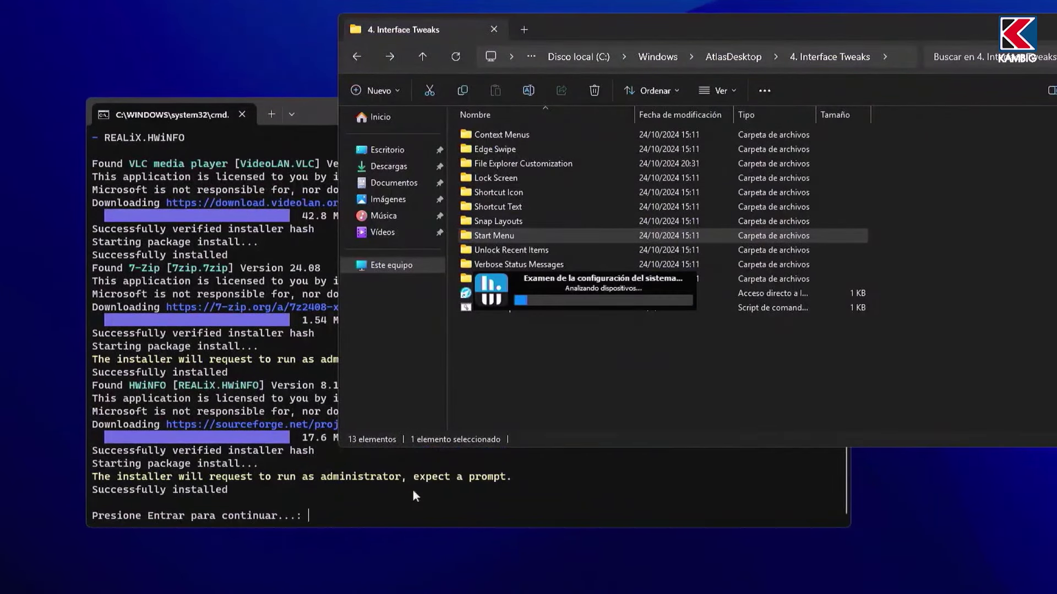
{"action": "left_click", "coordinate": [382, 512]}
{"action": "key", "text": "Return"}
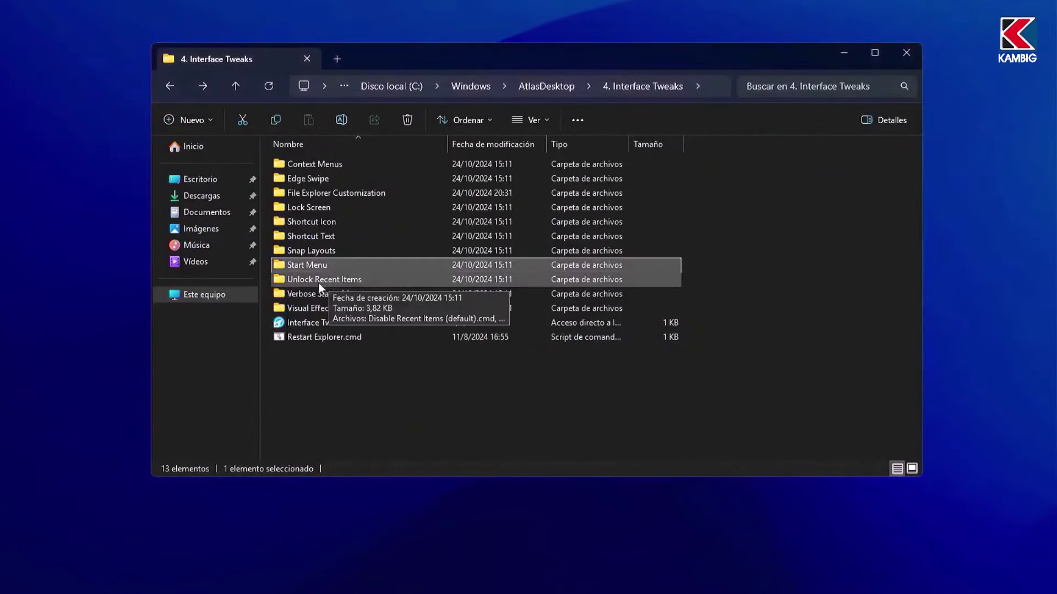
{"action": "left_click", "coordinate": [174, 88]}
Step: Turn off transparency effects via the 5. Windows Settings Colors shortcut
{"action": "double_click", "coordinate": [629, 178]}
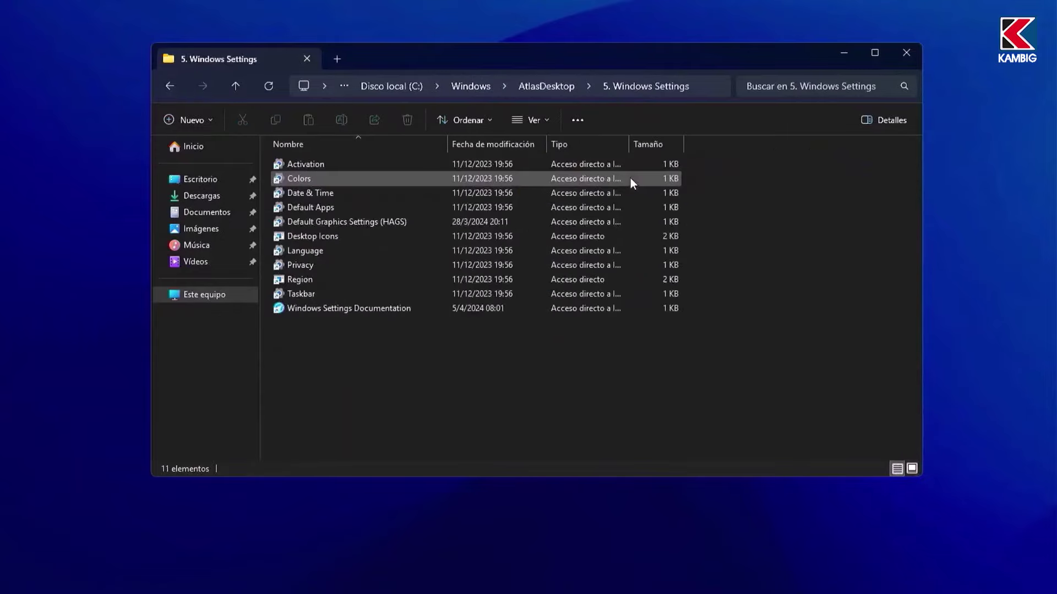
{"action": "double_click", "coordinate": [625, 177]}
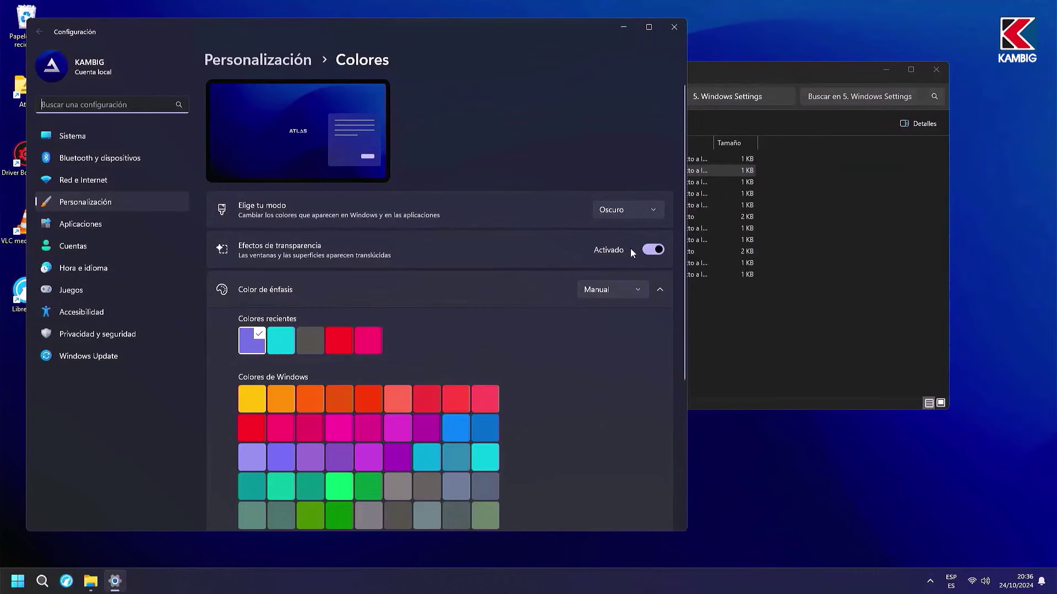
{"action": "left_click", "coordinate": [652, 252]}
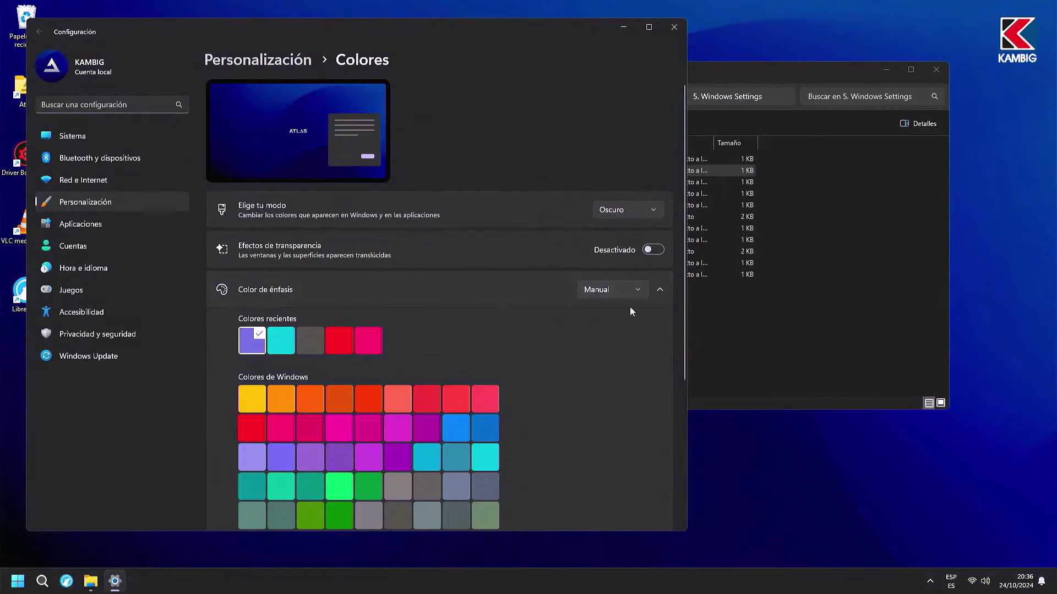
{"action": "left_click", "coordinate": [674, 27]}
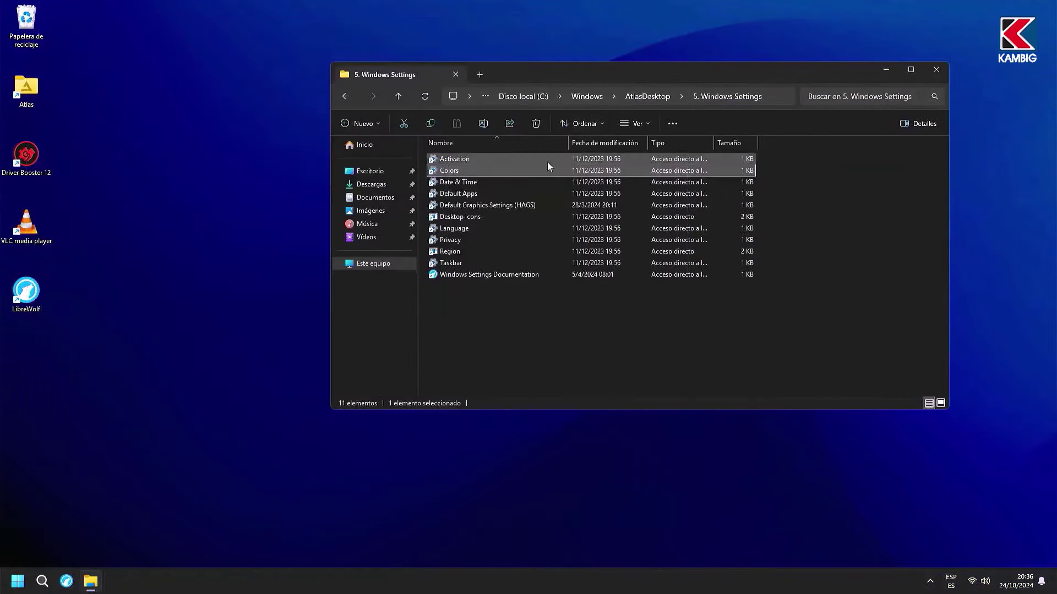
Step: Move Español (España) below Español (Argentina), then remove it from preferred languages
{"action": "left_click", "coordinate": [479, 194]}
{"action": "double_click", "coordinate": [471, 229]}
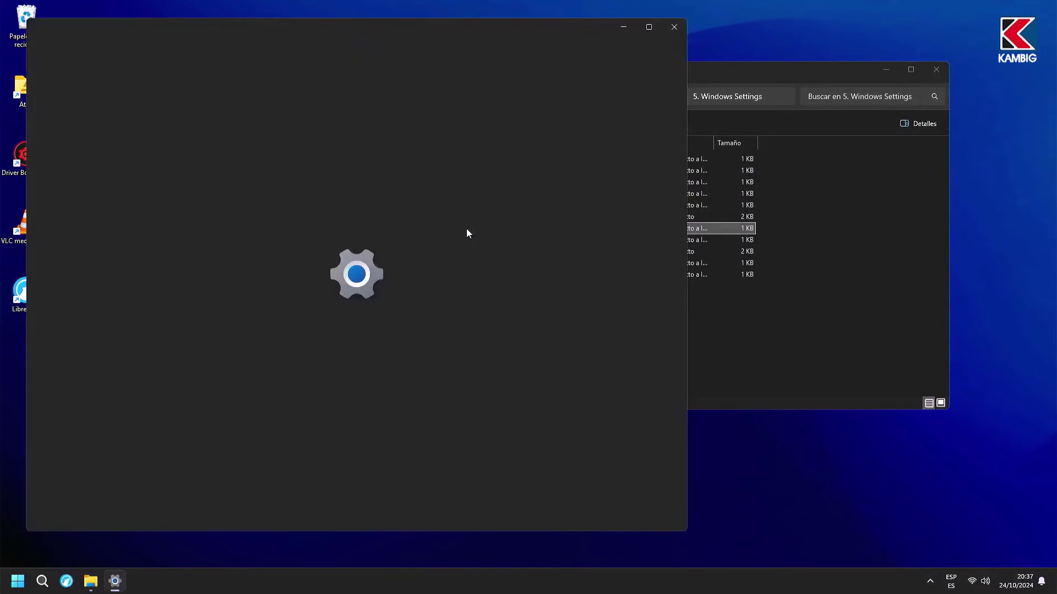
{"action": "left_click", "coordinate": [651, 194]}
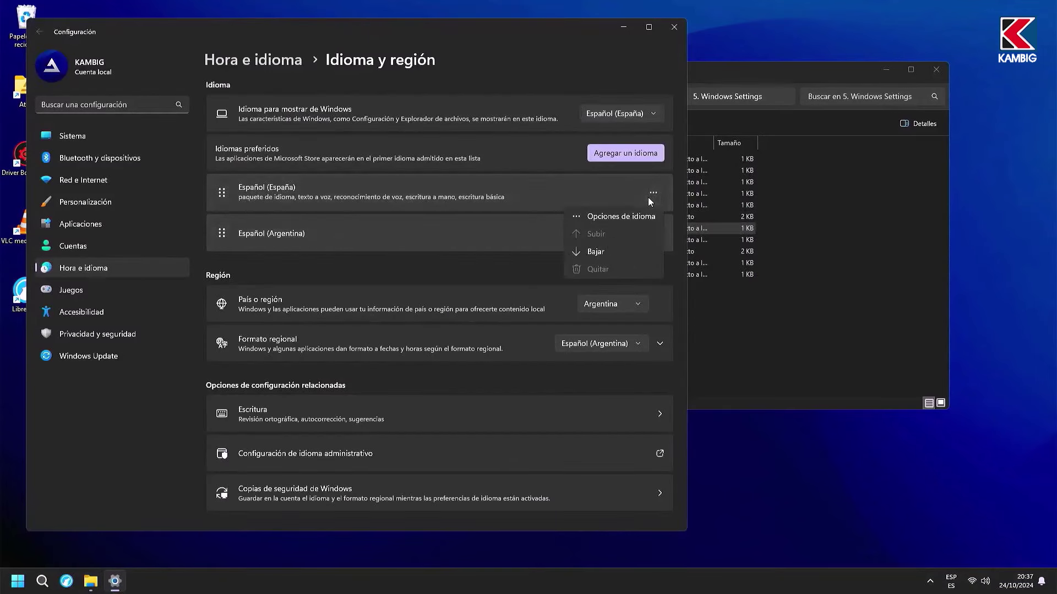
{"action": "left_click", "coordinate": [606, 251]}
{"action": "left_click", "coordinate": [652, 234]}
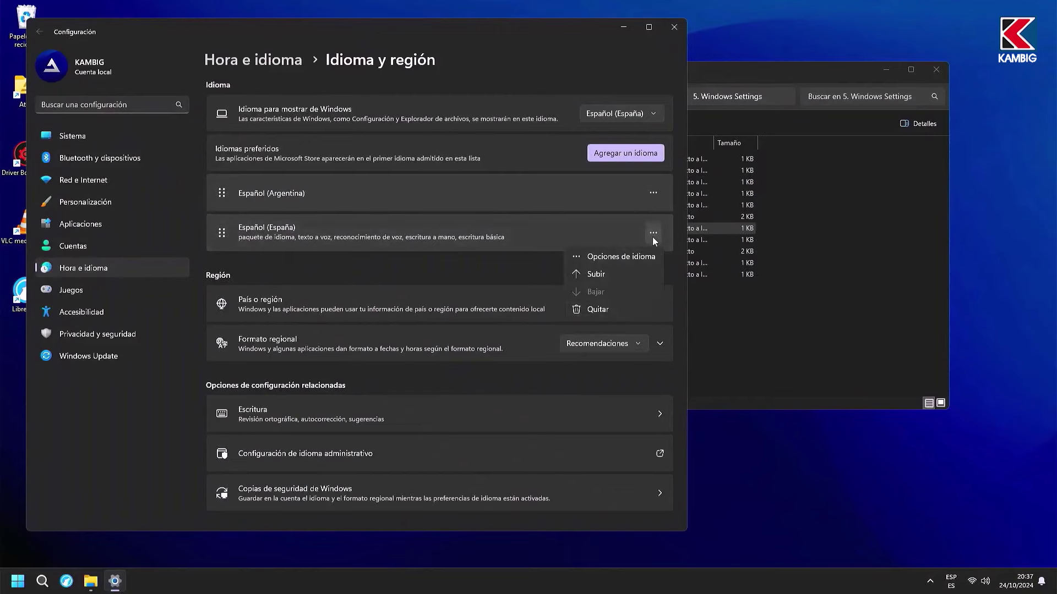
{"action": "left_click", "coordinate": [605, 309]}
{"action": "left_click", "coordinate": [634, 289]}
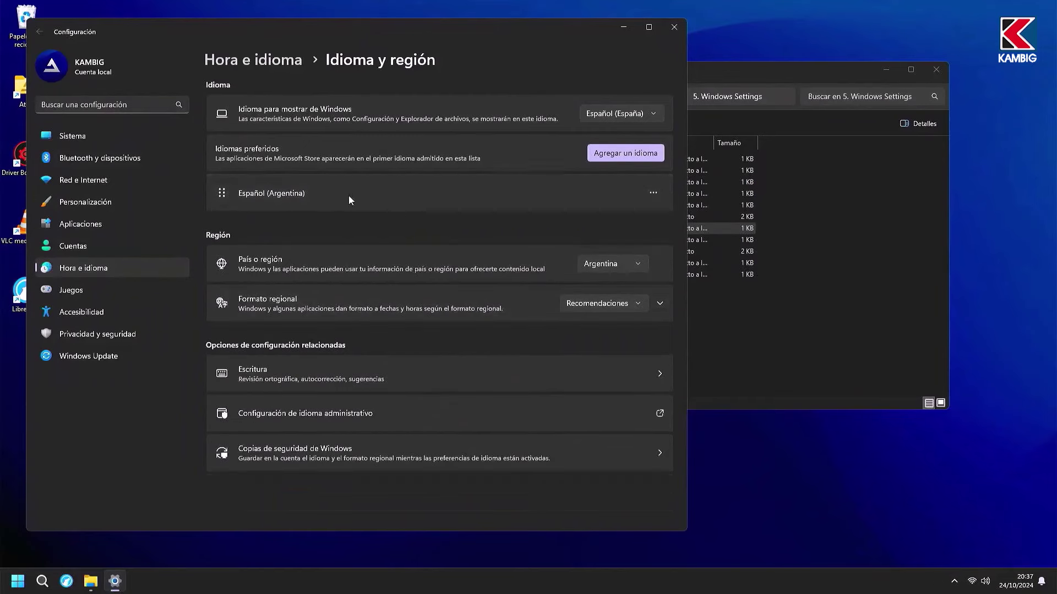
{"action": "left_click", "coordinate": [670, 29]}
Step: Browse 6. Advanced Configuration > Services > Bluetooth, then go back and close Explorer
{"action": "left_click", "coordinate": [348, 95]}
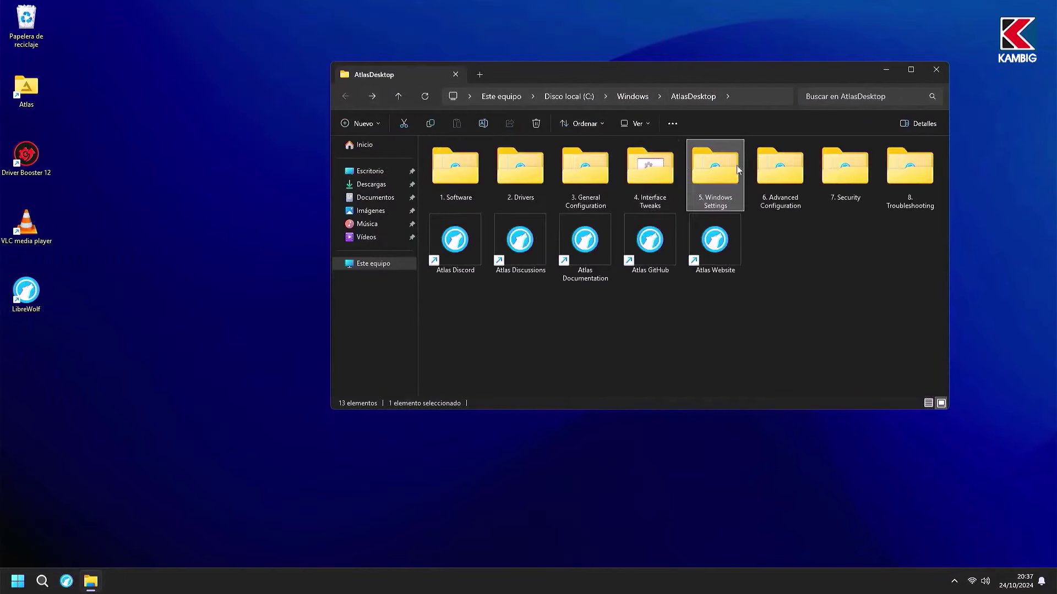
{"action": "double_click", "coordinate": [793, 163]}
{"action": "double_click", "coordinate": [448, 193]}
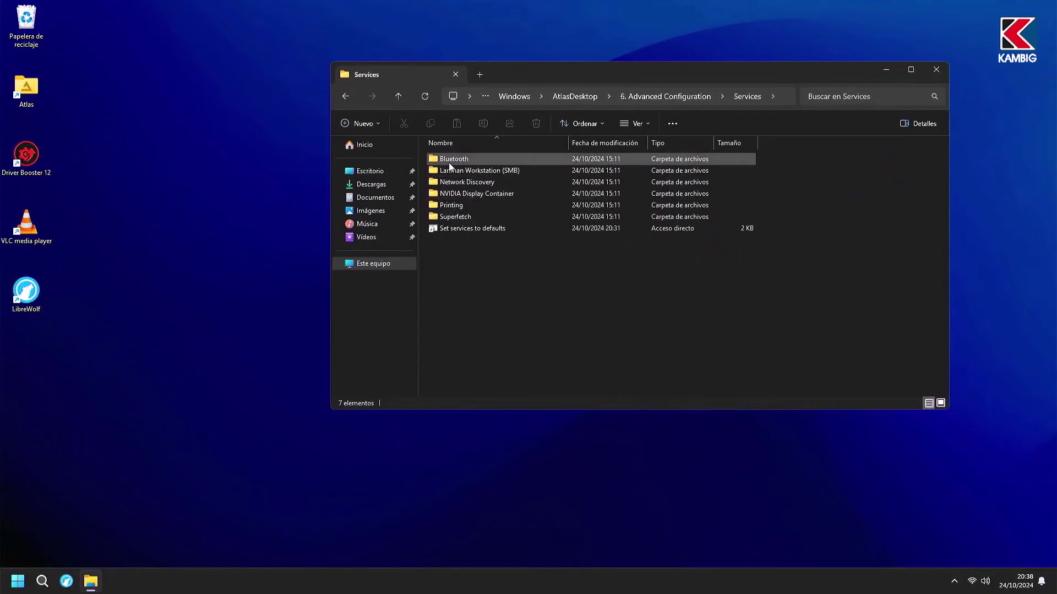
{"action": "double_click", "coordinate": [449, 159]}
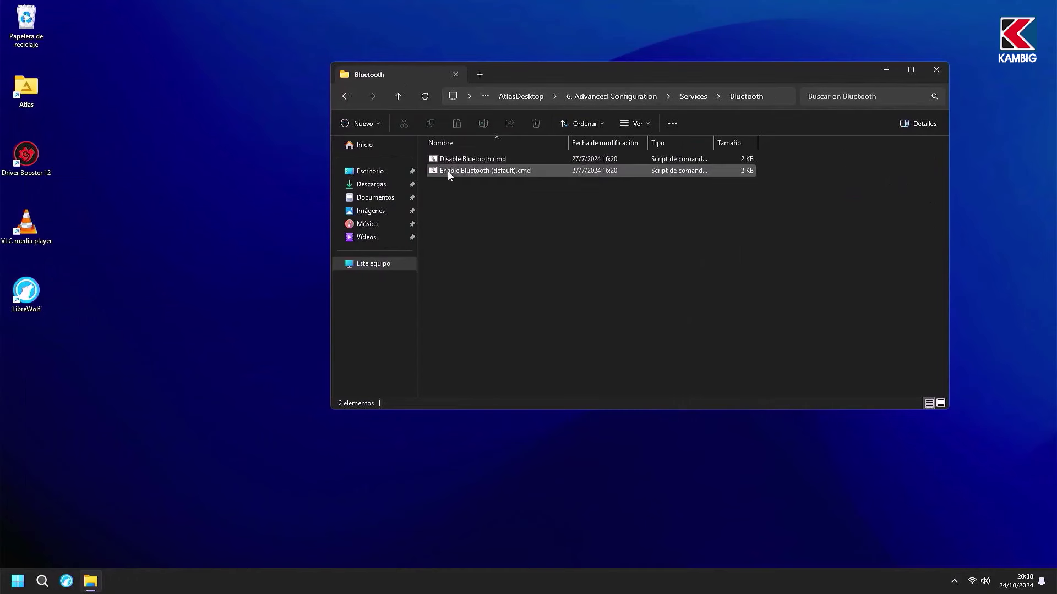
{"action": "key", "text": "alt+Left"}
{"action": "key", "text": "alt+Left"}
{"action": "key", "text": "alt+Left"}
{"action": "key", "text": "alt+Left"}
{"action": "key", "text": "alt+Left"}
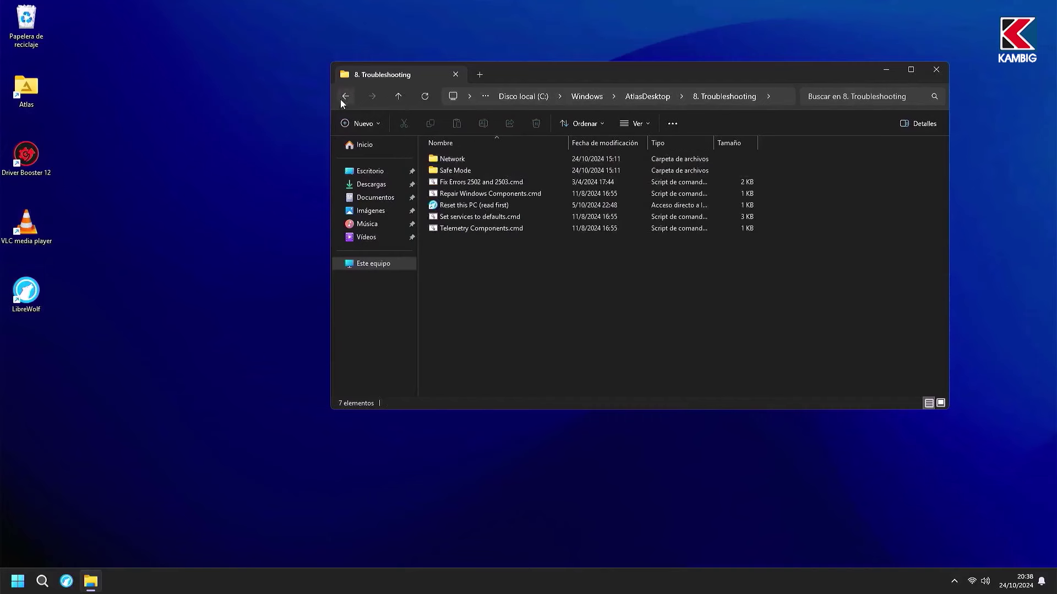
{"action": "left_click", "coordinate": [930, 73]}
Step: Try the dark Windows bloom theme in Personalization, then revert to the Atlas theme
{"action": "right_click", "coordinate": [557, 204]}
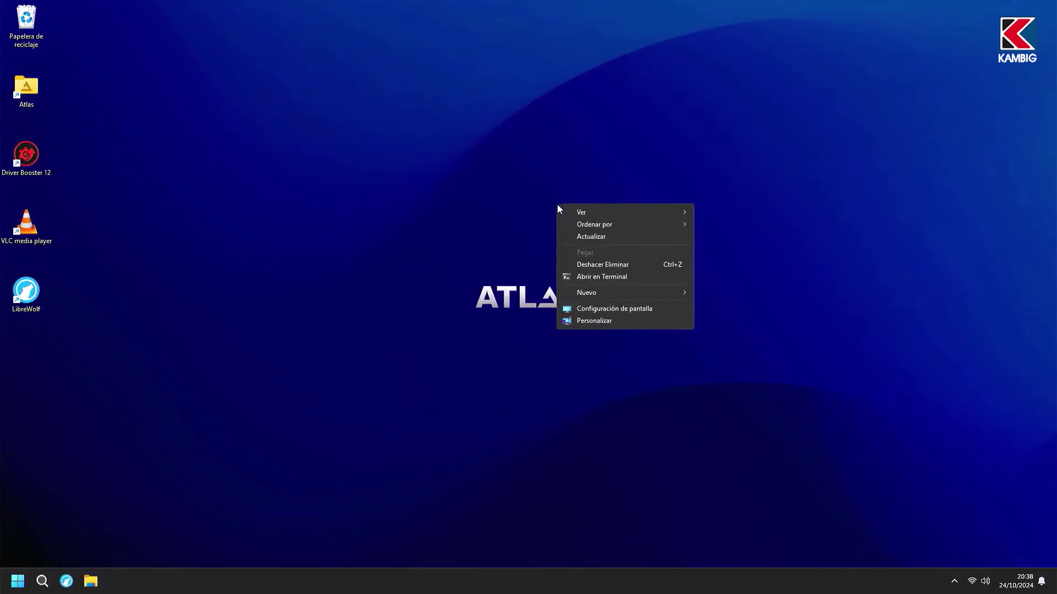
{"action": "left_click", "coordinate": [617, 320]}
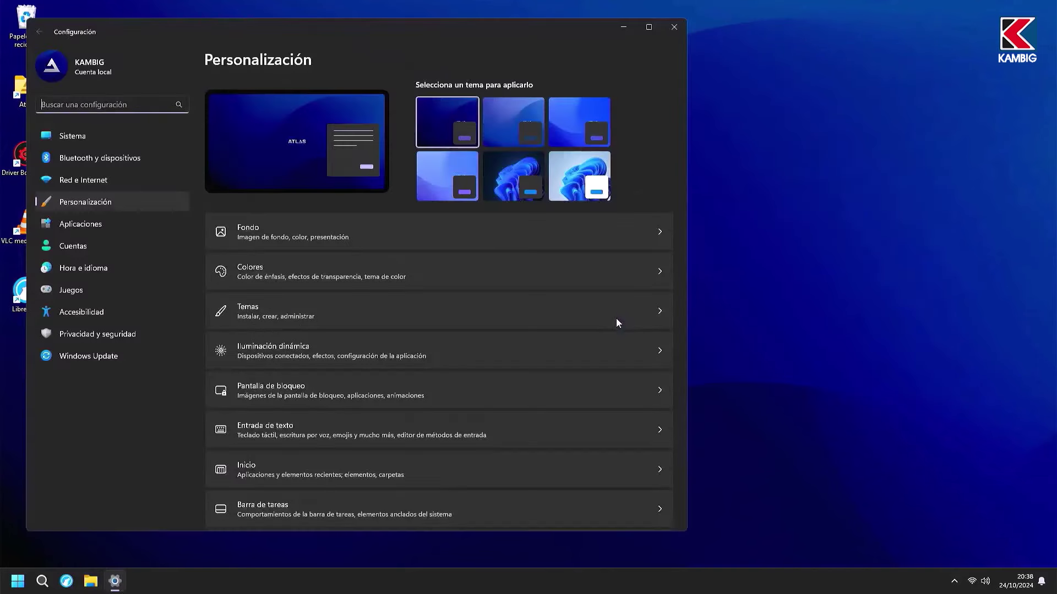
{"action": "left_click", "coordinate": [508, 186]}
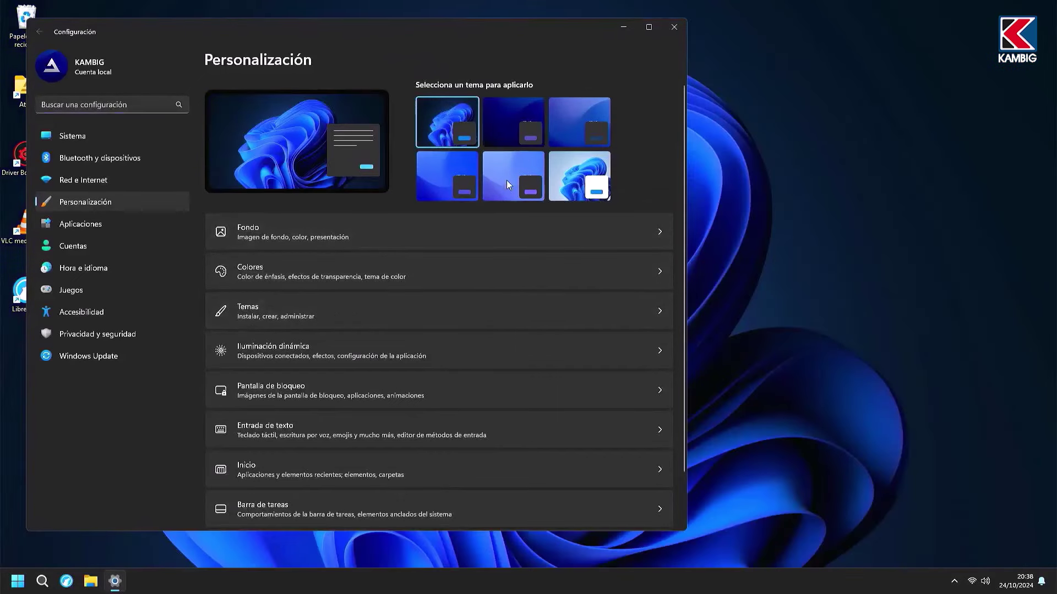
{"action": "left_click", "coordinate": [517, 114]}
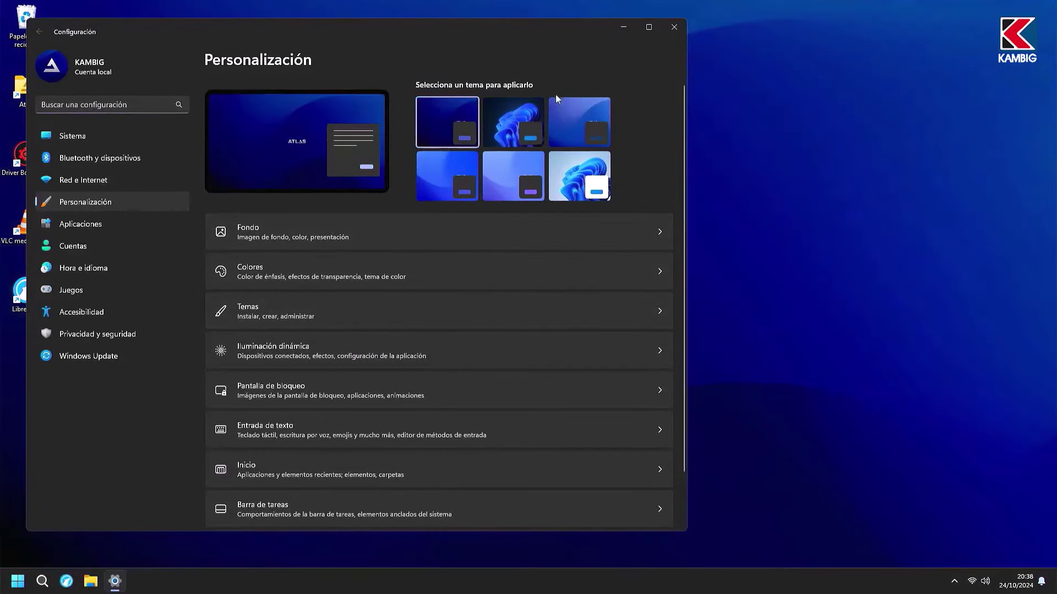
{"action": "left_click", "coordinate": [674, 28]}
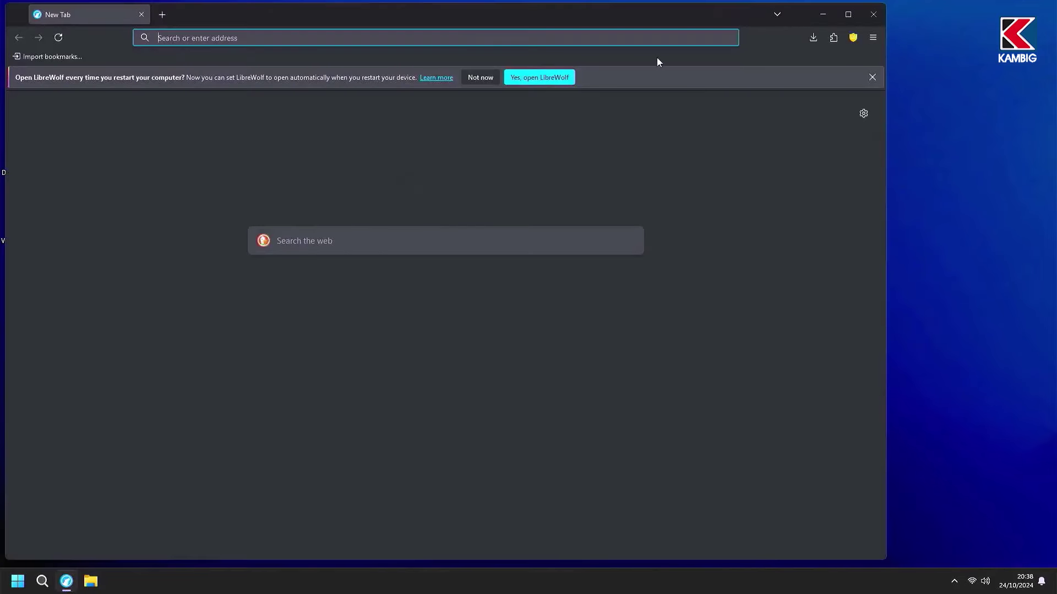
Step: Search 'ctt tool' in maximized LibreWolf, open the Ultimate Windows Utility page, then minimize
{"action": "left_click", "coordinate": [848, 14]}
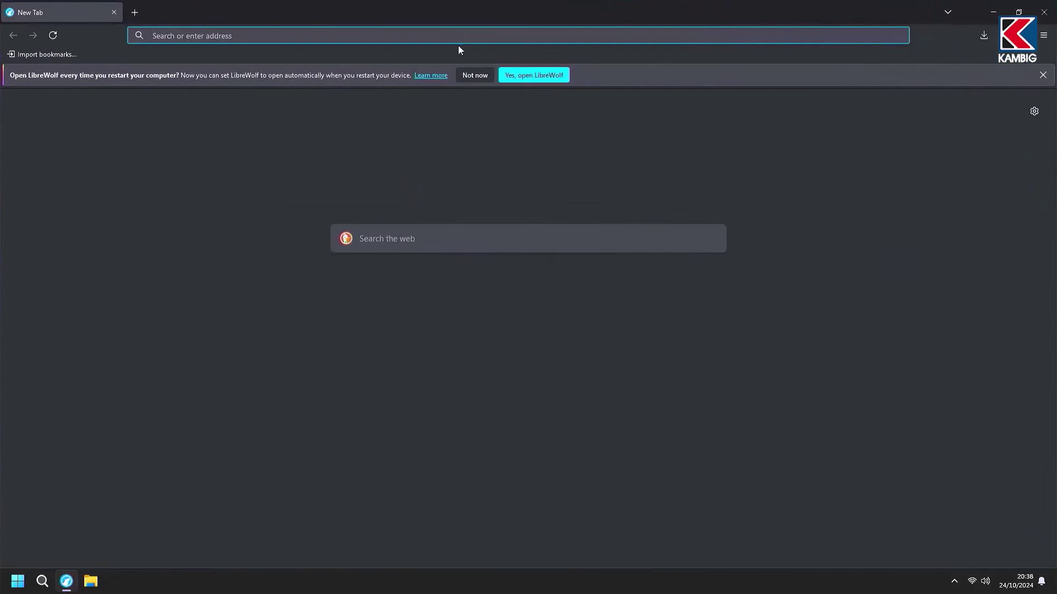
{"action": "left_click", "coordinate": [480, 75]}
{"action": "left_click", "coordinate": [448, 206]}
{"action": "type", "text": "c"}
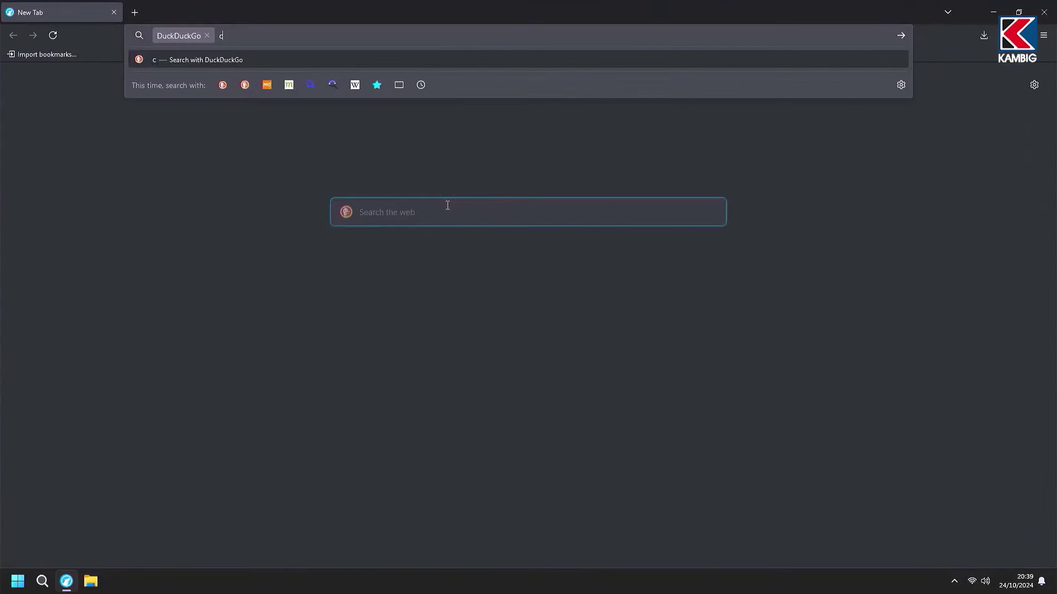
{"action": "type", "text": "tt tool"}
{"action": "key", "text": "Return"}
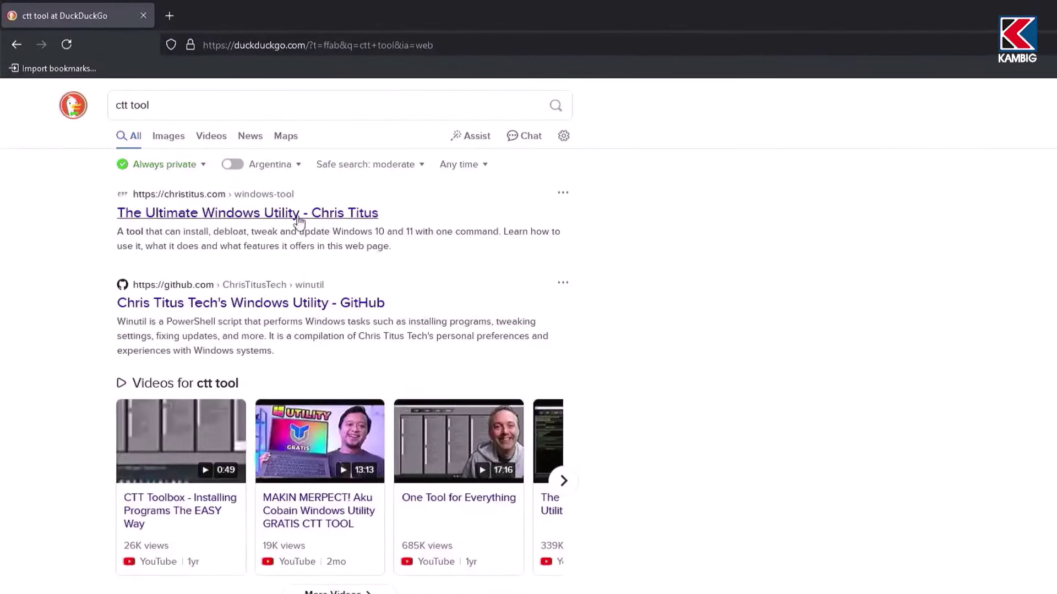
{"action": "left_click", "coordinate": [292, 218]}
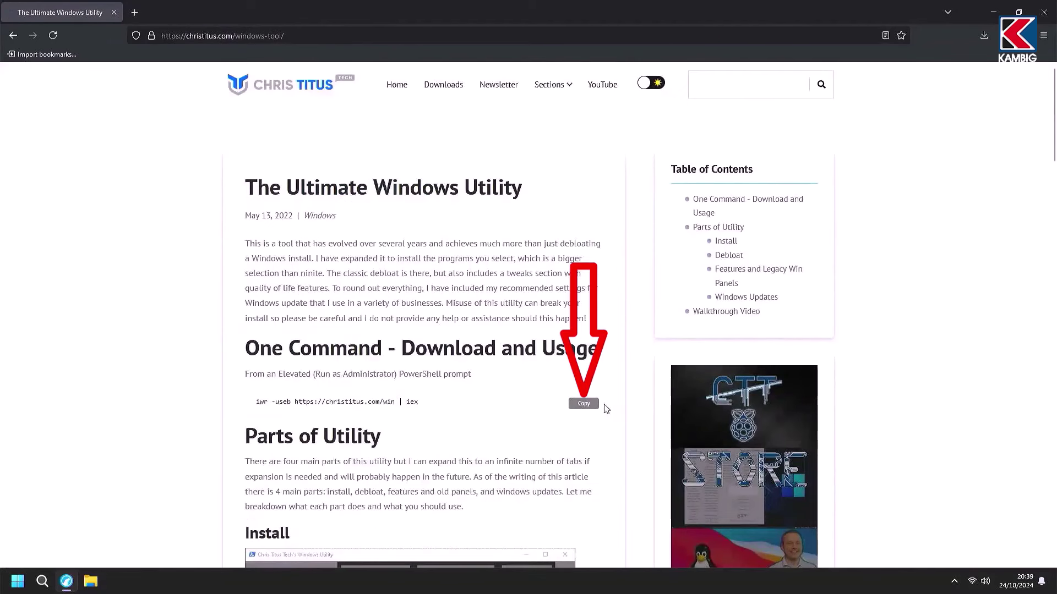
{"action": "left_click", "coordinate": [994, 12]}
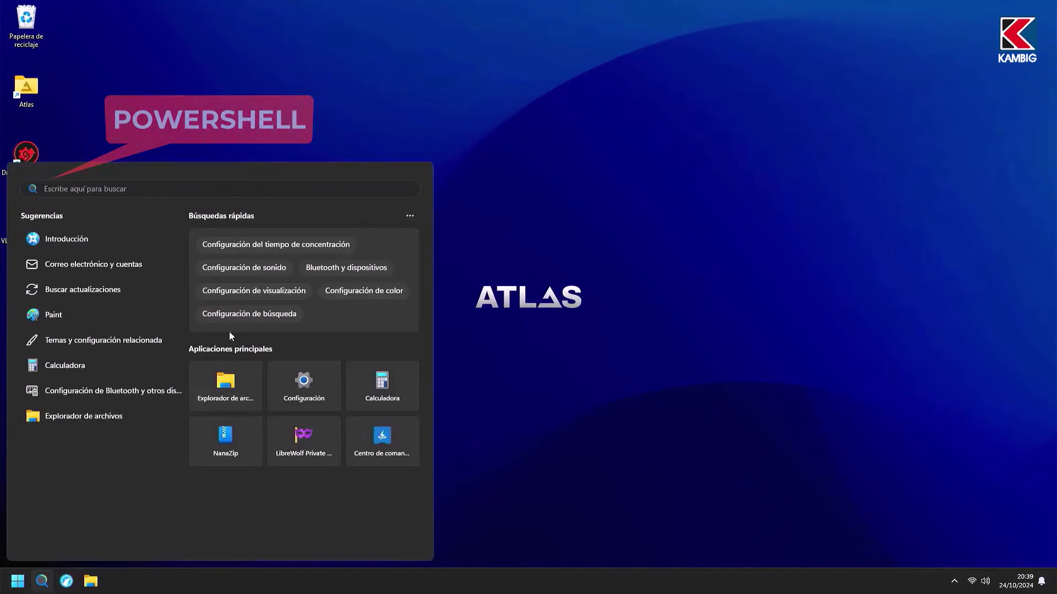
{"action": "type", "text": "powershell"}
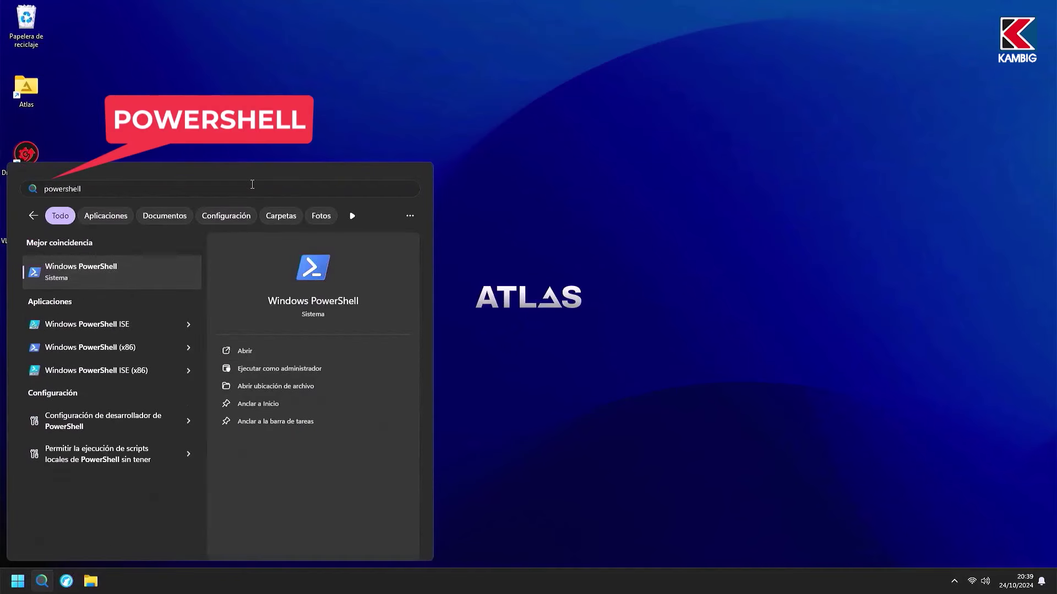
{"action": "left_click", "coordinate": [327, 370]}
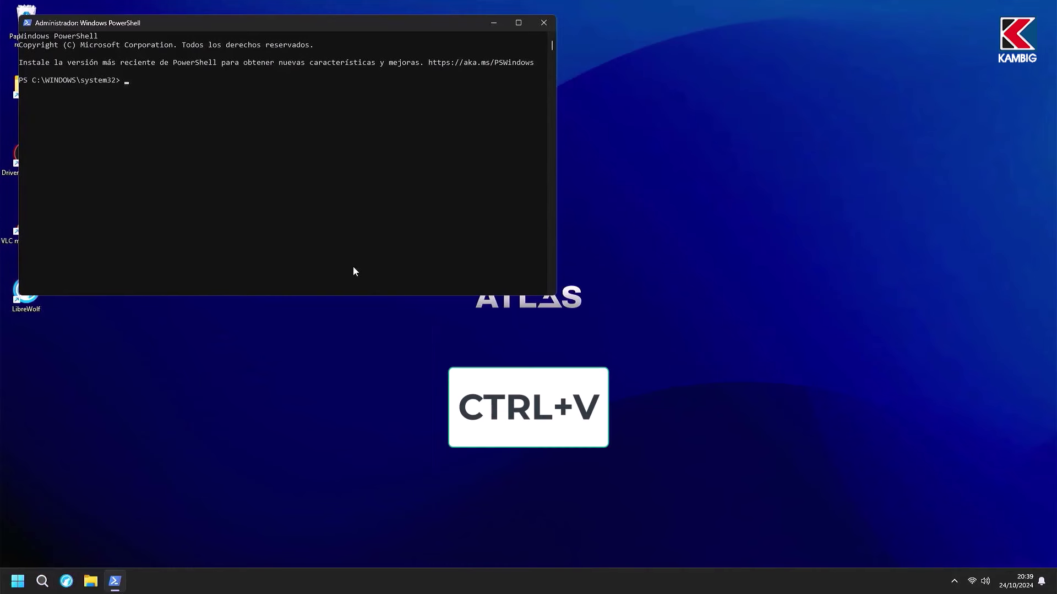
{"action": "type", "text": "iwr -useb https://christitus.com/win | iex"}
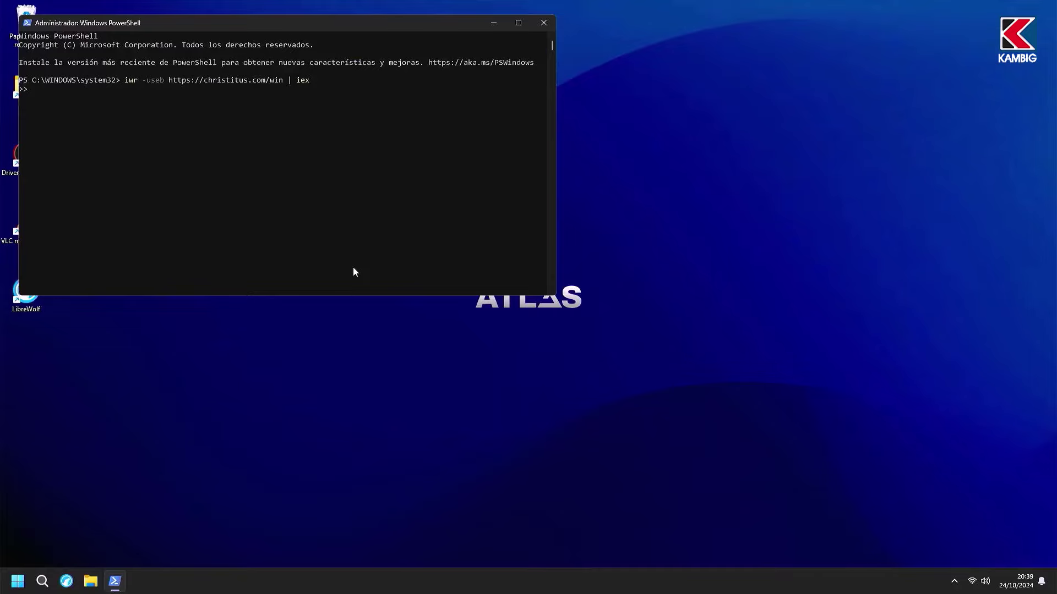
{"action": "key", "text": "Return"}
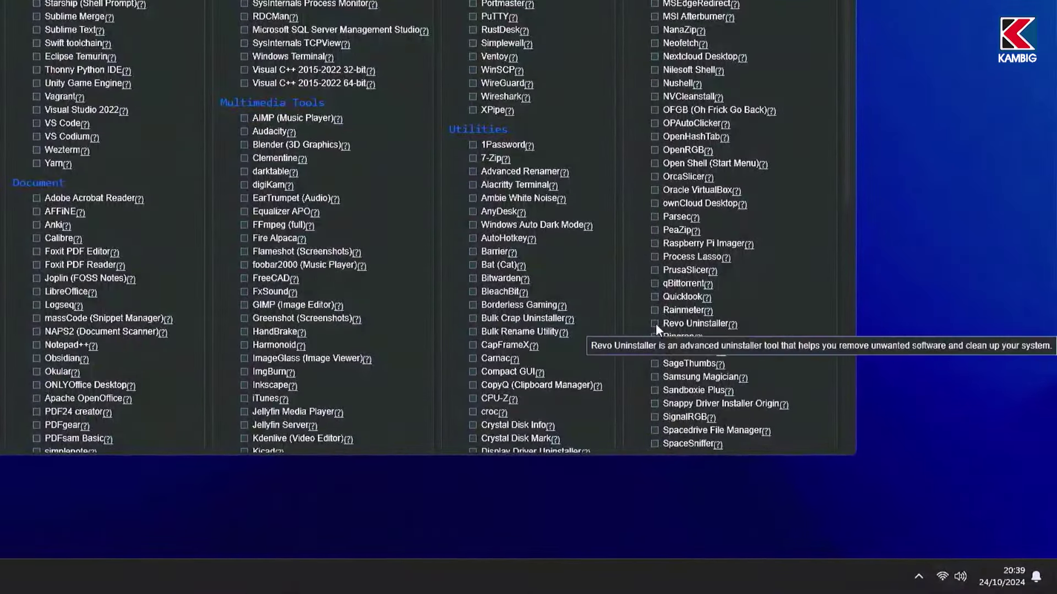
Step: Install Revo Uninstaller from WinUtil's Install tab, then view the Tweaks page
{"action": "left_click", "coordinate": [655, 323]}
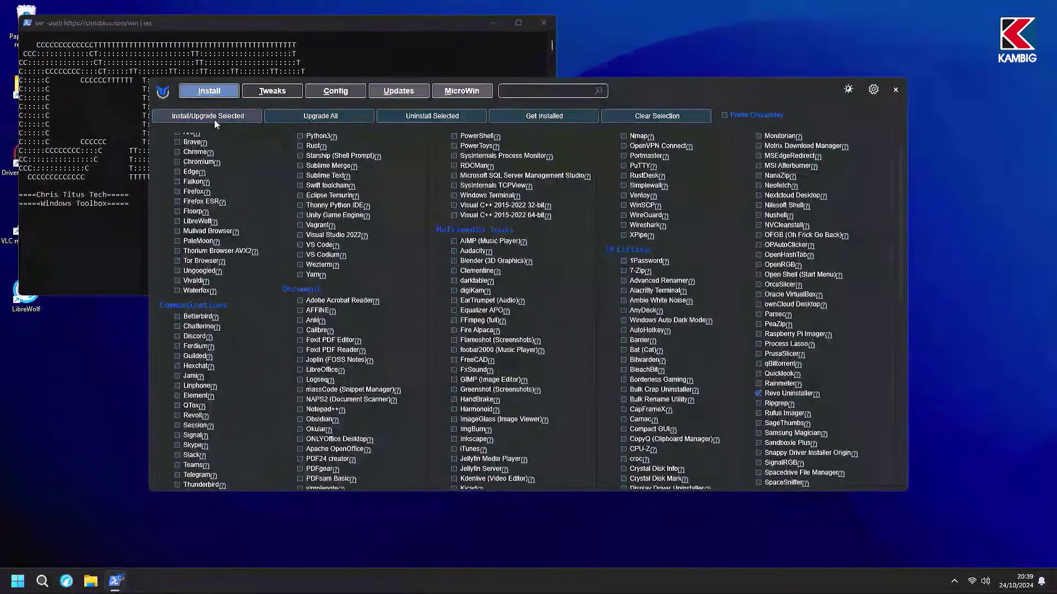
{"action": "left_click", "coordinate": [214, 120]}
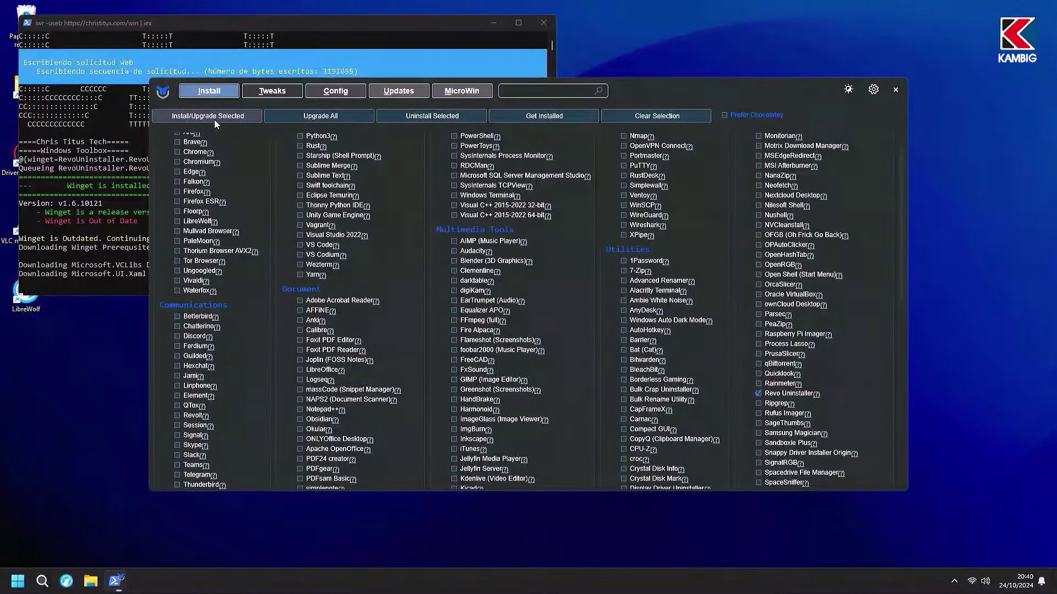
{"action": "left_click", "coordinate": [279, 95]}
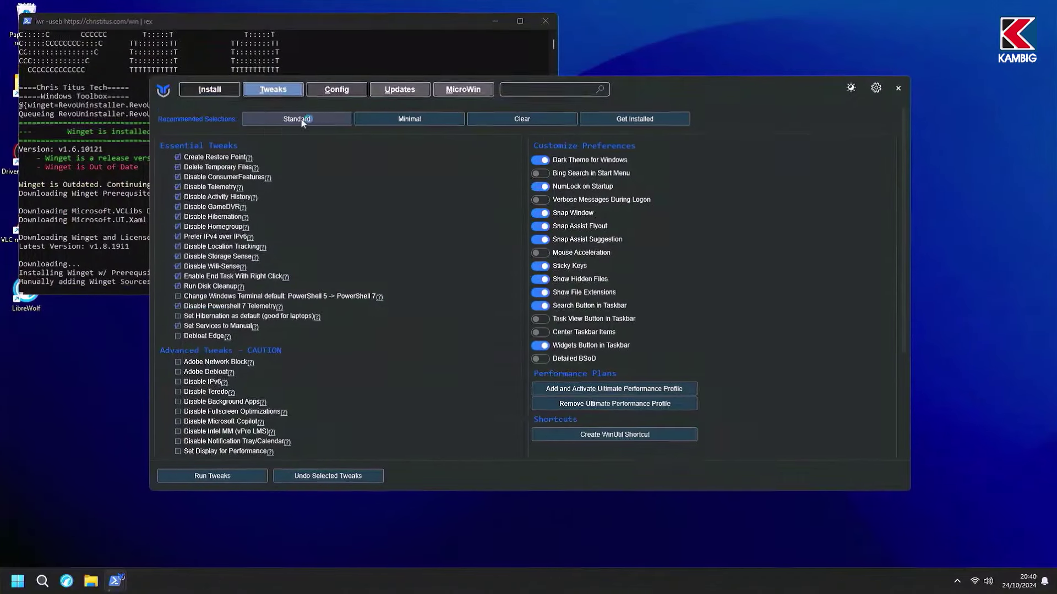
Step: Tick the Standard tweaks plus Fullscreen Optimizations, leaving Dark Theme for Windows on
{"action": "left_click", "coordinate": [301, 119]}
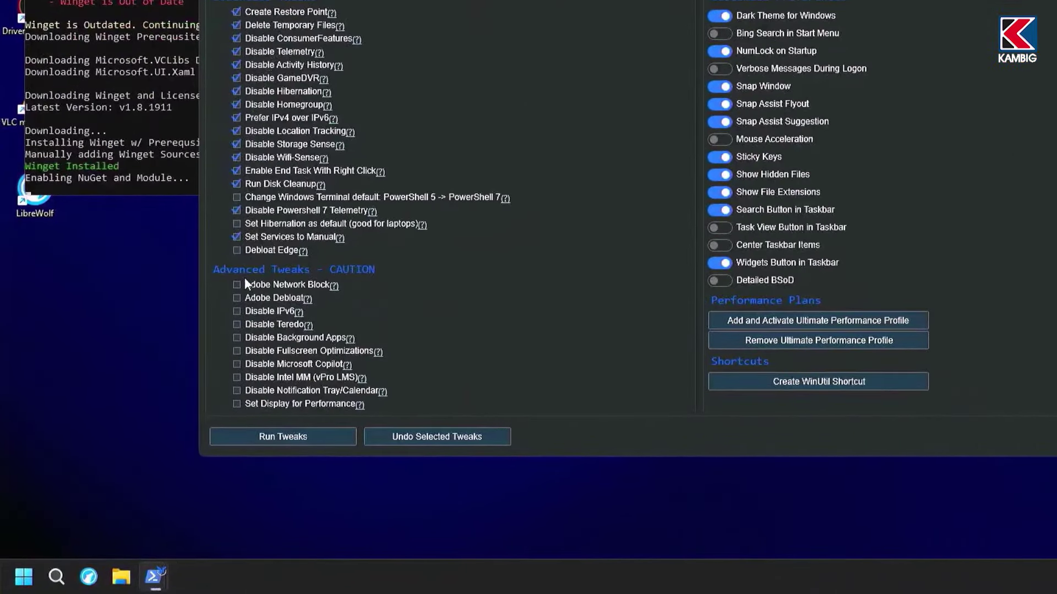
{"action": "left_click", "coordinate": [236, 350]}
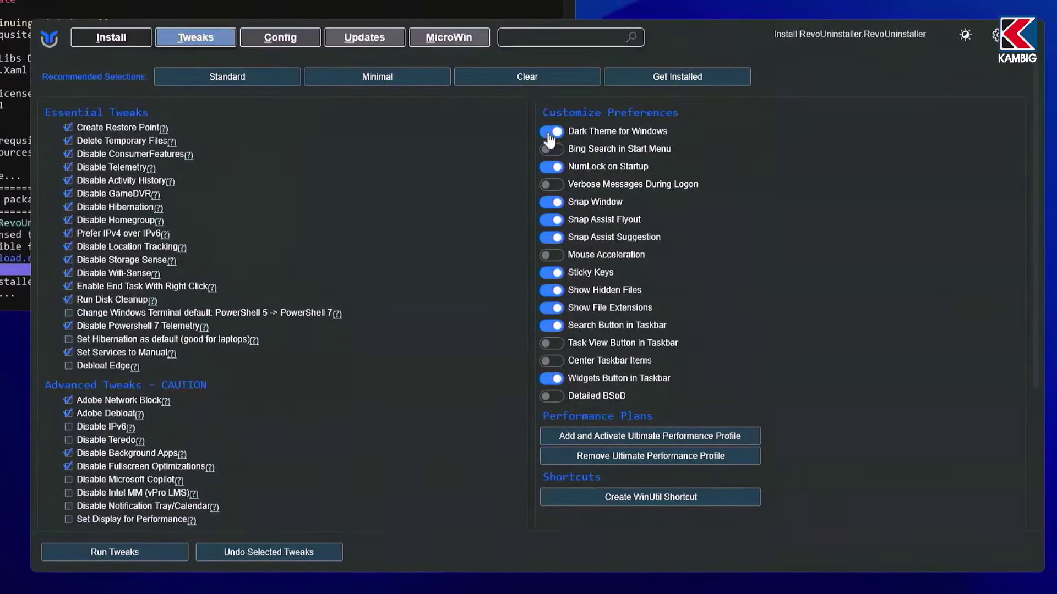
{"action": "left_click", "coordinate": [685, 48]}
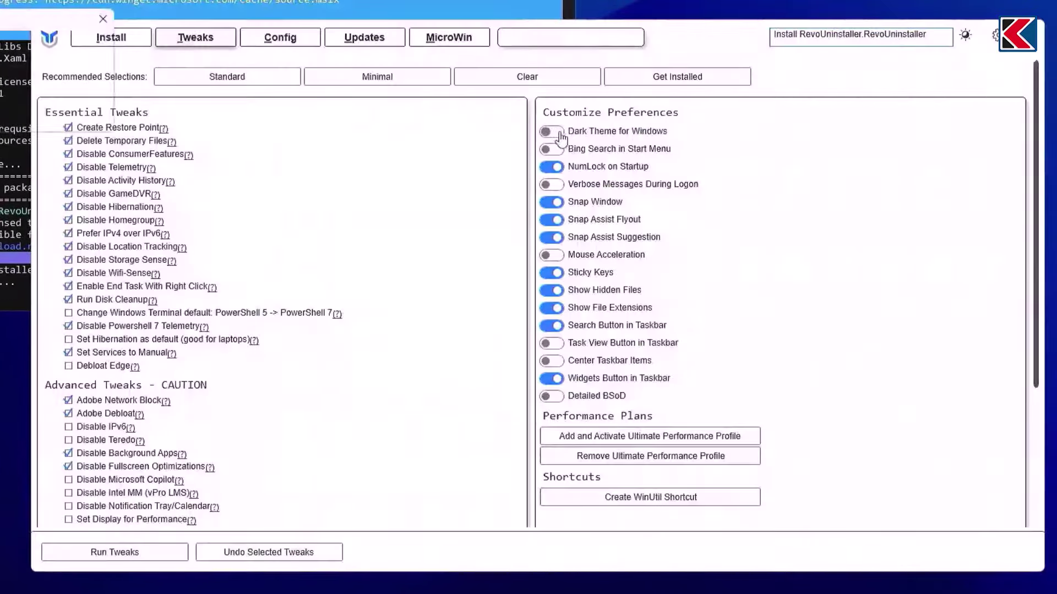
{"action": "left_click", "coordinate": [565, 133]}
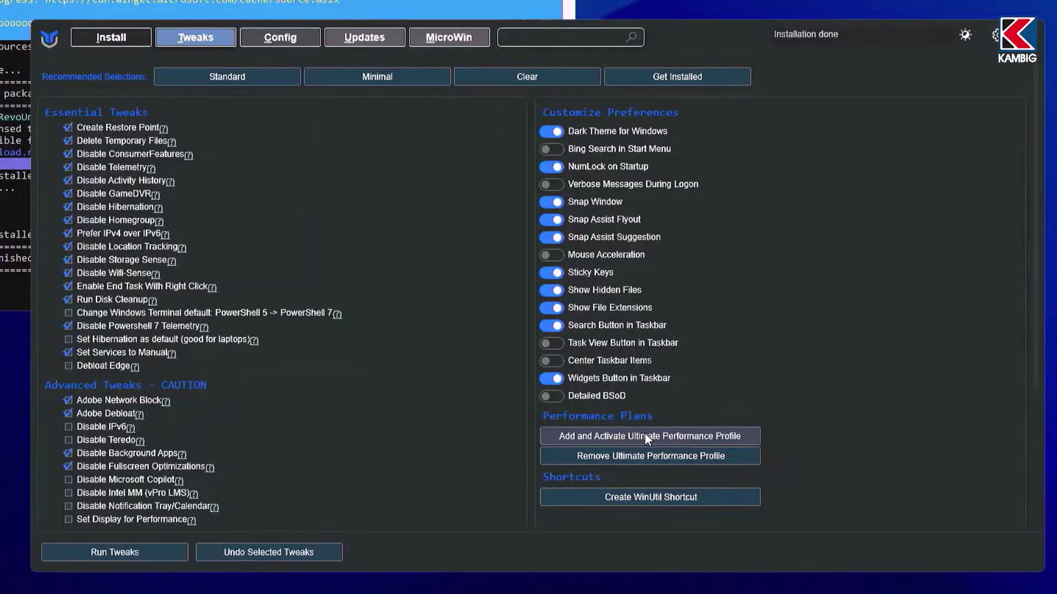
Step: Search 'energia' to open the advanced power settings and list the power plans
{"action": "key", "text": "super"}
{"action": "type", "text": "explorador de archivos"}
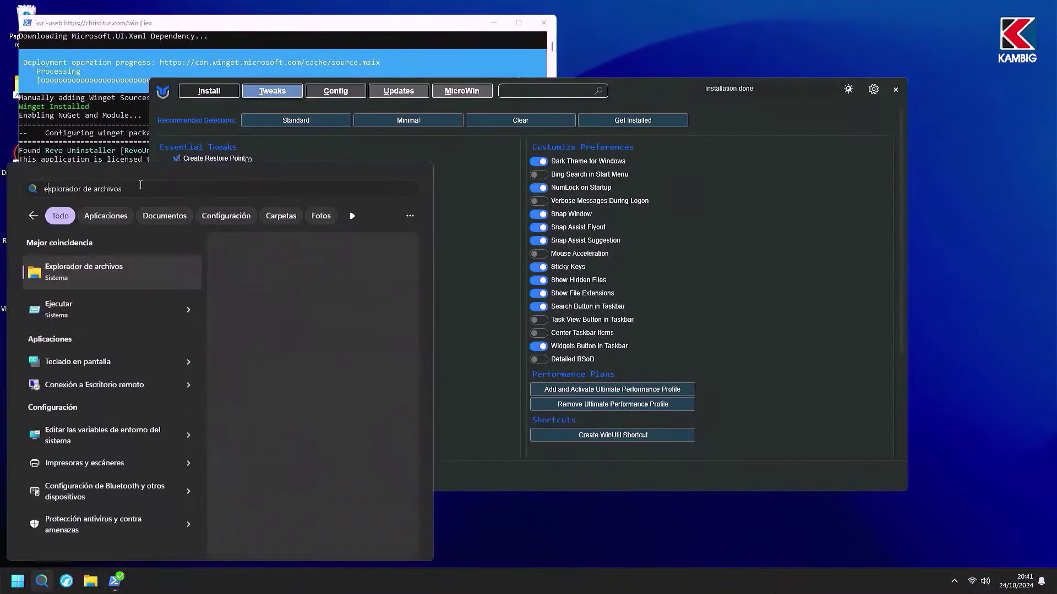
{"action": "key", "text": "ctrl+a"}
{"action": "type", "text": "energia"}
{"action": "left_click", "coordinate": [319, 288]}
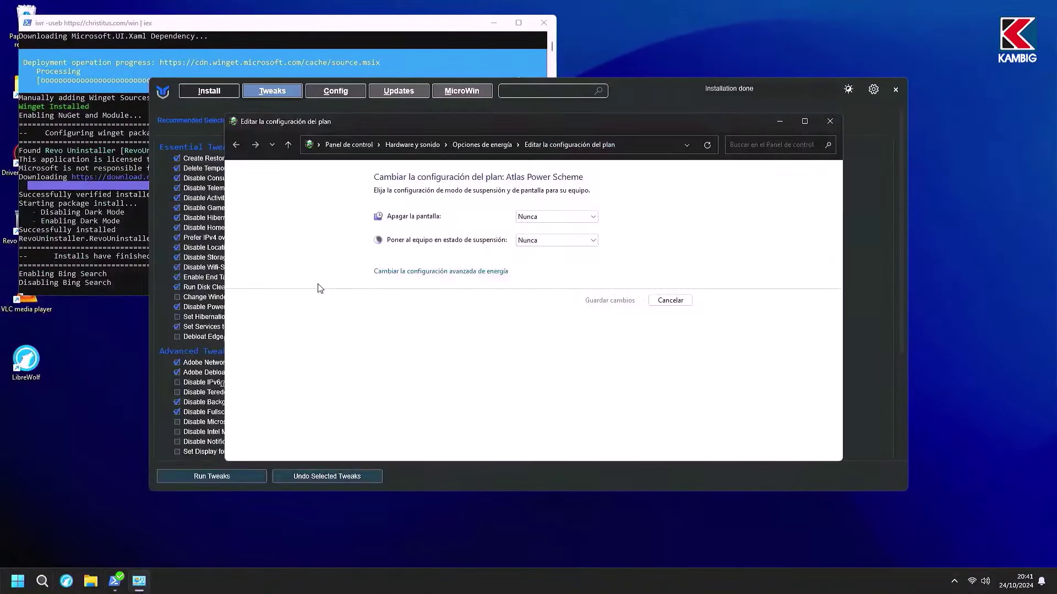
{"action": "left_click", "coordinate": [459, 272]}
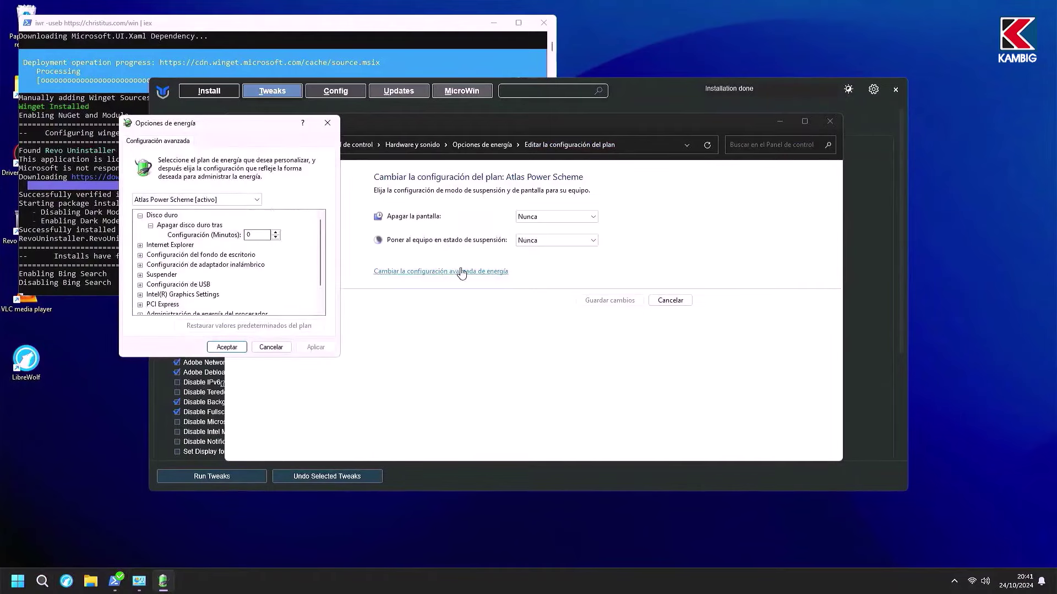
{"action": "left_click", "coordinate": [243, 201]}
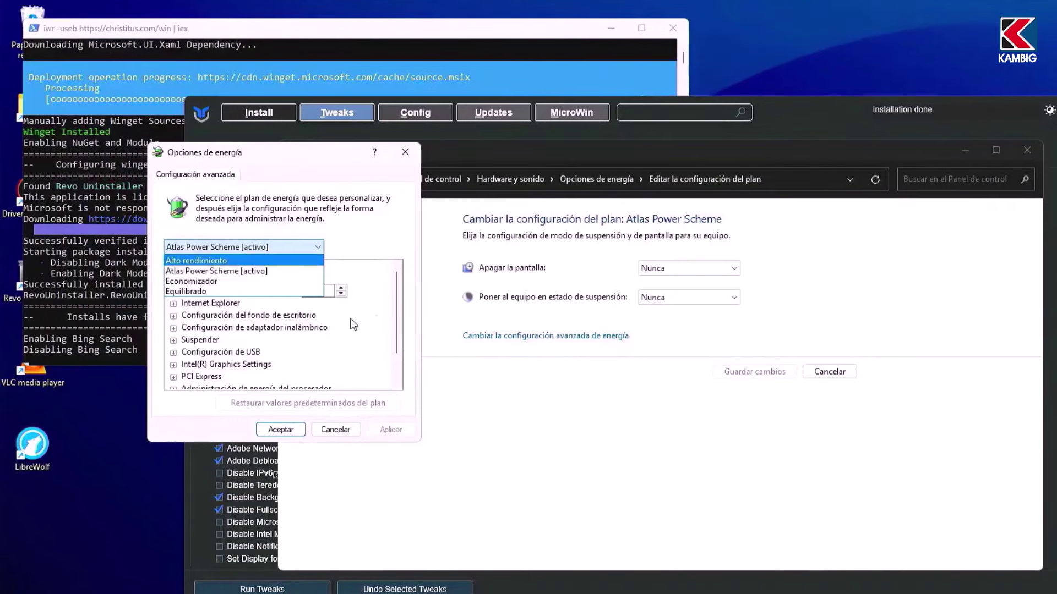
Step: Add and activate WinUtil's Ultimate Performance Profile, then close the power options
{"action": "left_click", "coordinate": [817, 121]}
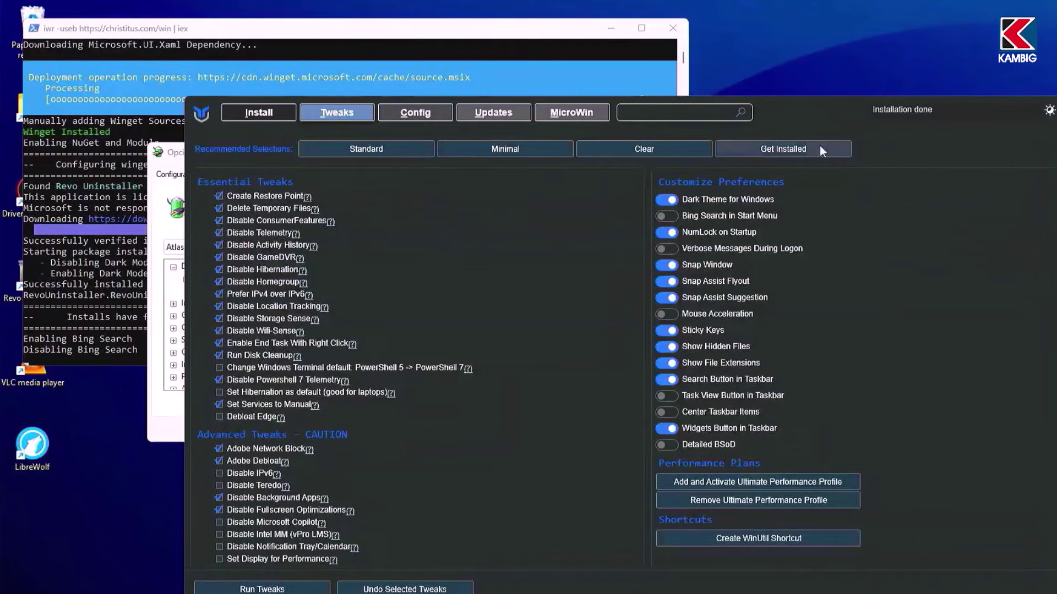
{"action": "left_click", "coordinate": [777, 485]}
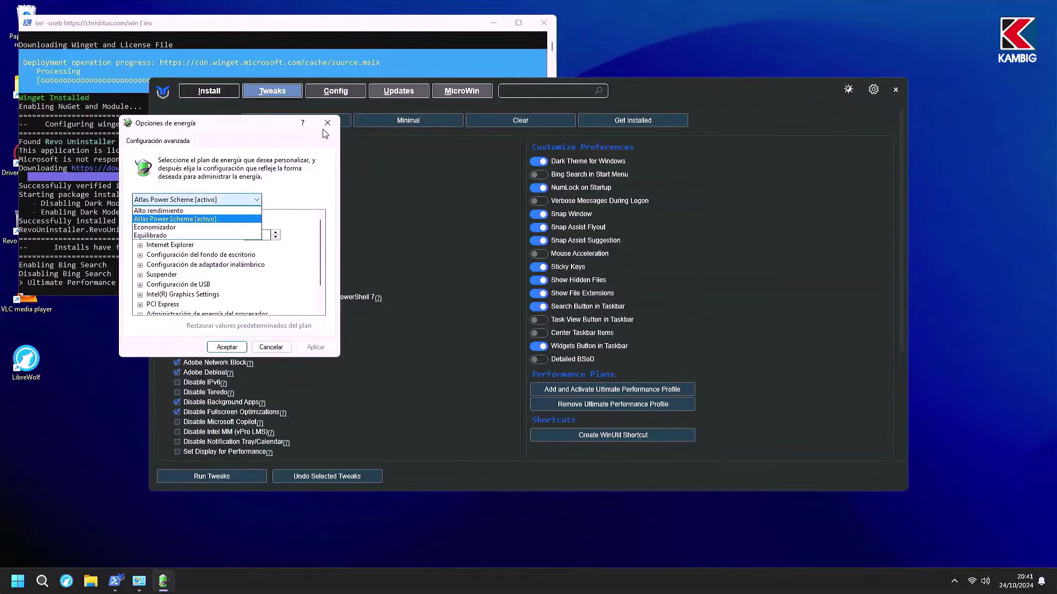
{"action": "left_click", "coordinate": [327, 123]}
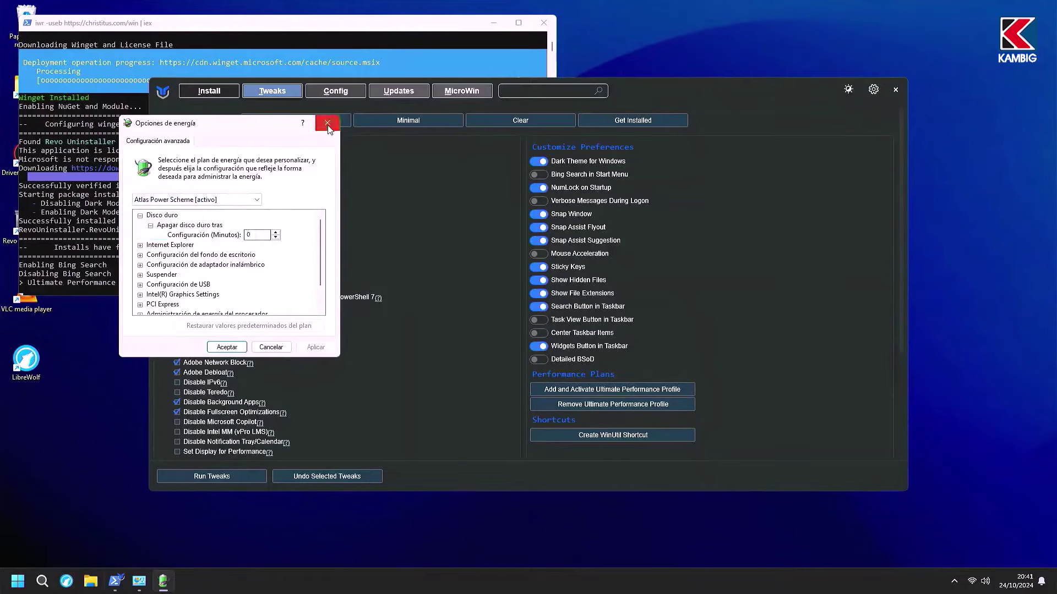
{"action": "left_click", "coordinate": [327, 122]}
Step: Reopen the advanced power settings and make ChrisTitus - Ultimate Power Plan active
{"action": "left_click", "coordinate": [41, 581]}
{"action": "type", "text": "energi"}
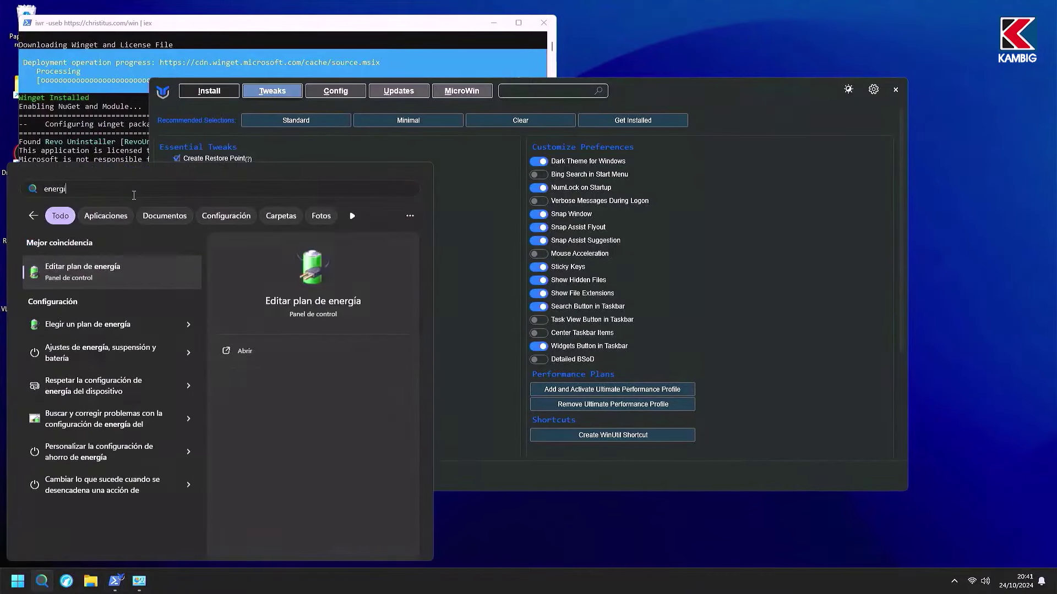
{"action": "type", "text": "a"}
{"action": "key", "text": "Return"}
{"action": "left_click", "coordinate": [448, 276]}
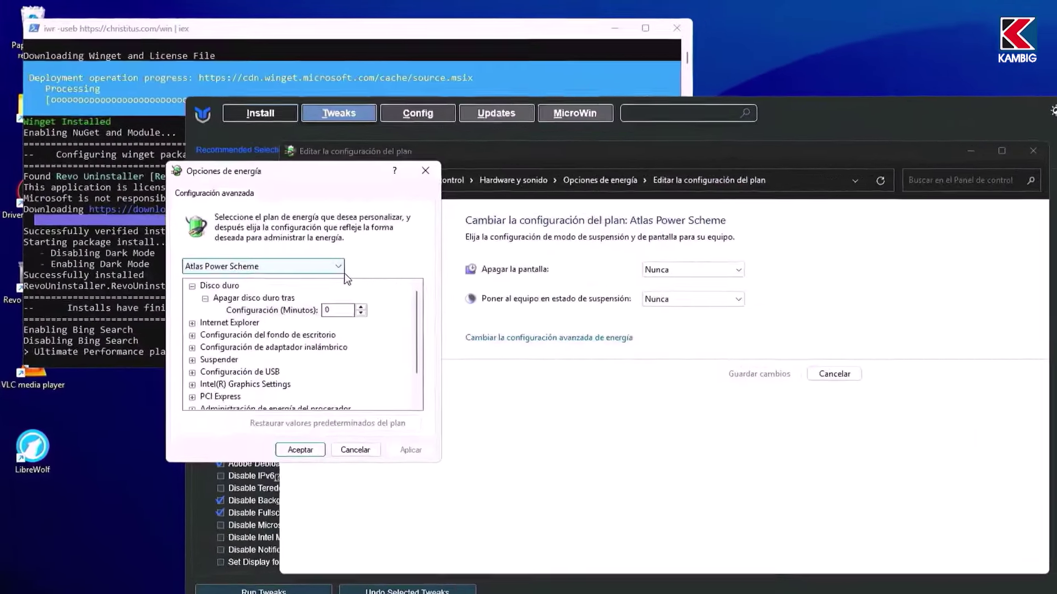
{"action": "left_click", "coordinate": [372, 292]}
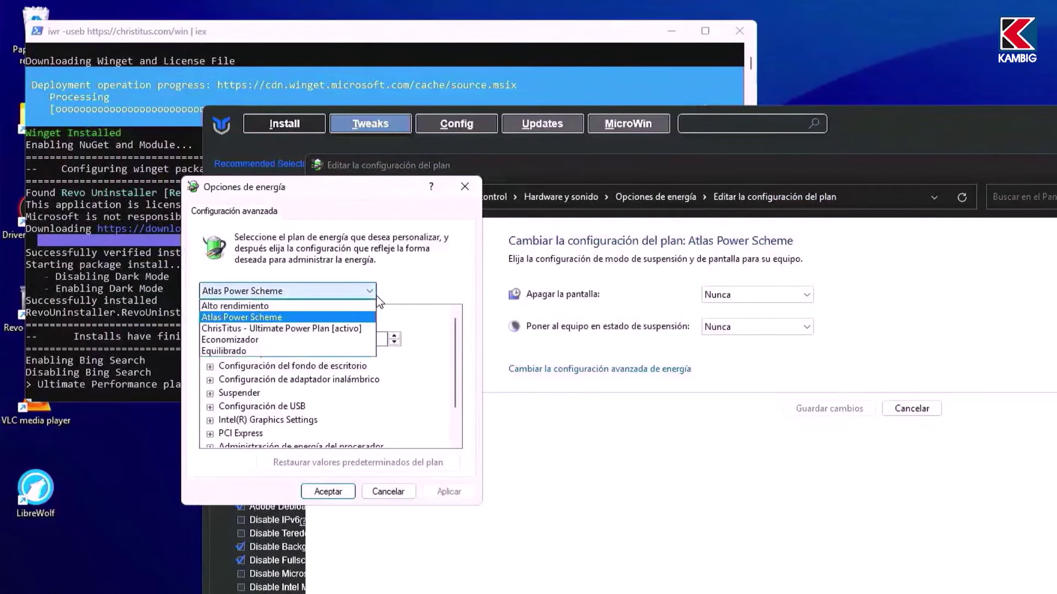
{"action": "left_click", "coordinate": [349, 328]}
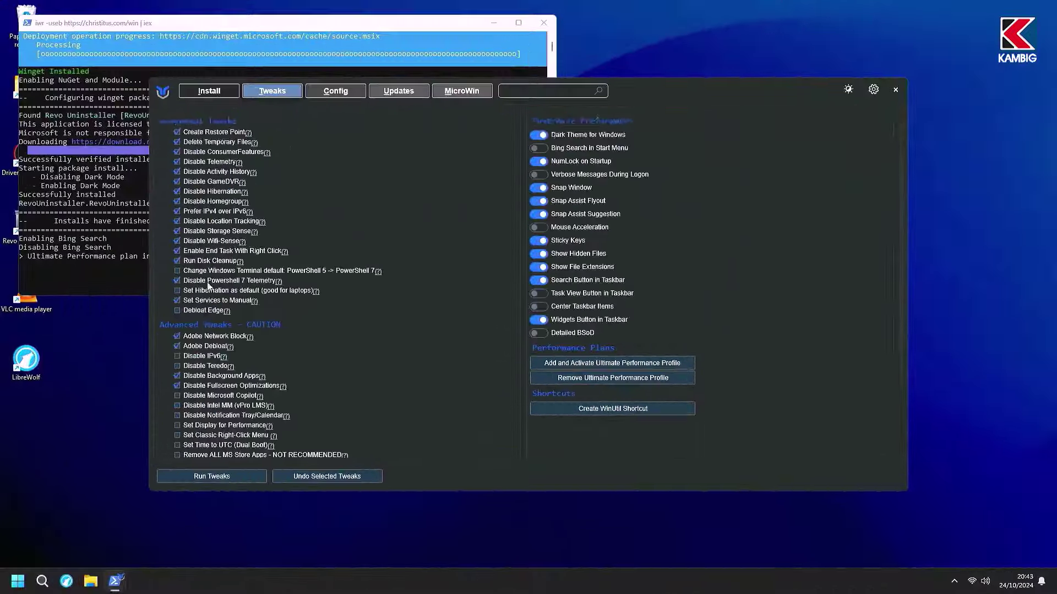
Step: Launch O&O ShutUp10++ from WinUtil and apply only the recommended settings (145 applied)
{"action": "scroll", "coordinate": [204, 296], "scroll_direction": "down", "scroll_amount": 5}
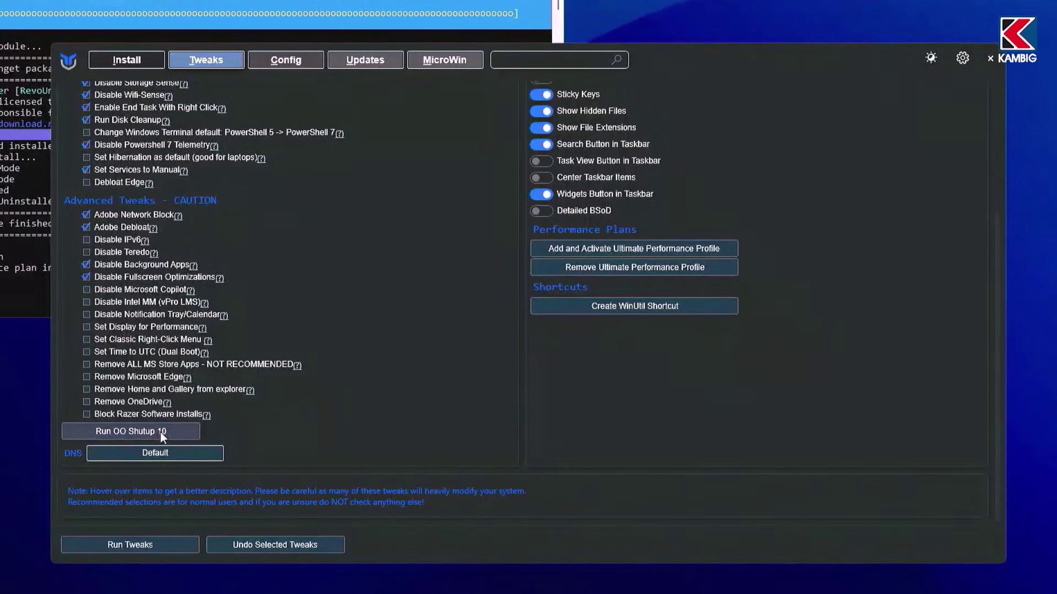
{"action": "left_click", "coordinate": [160, 432]}
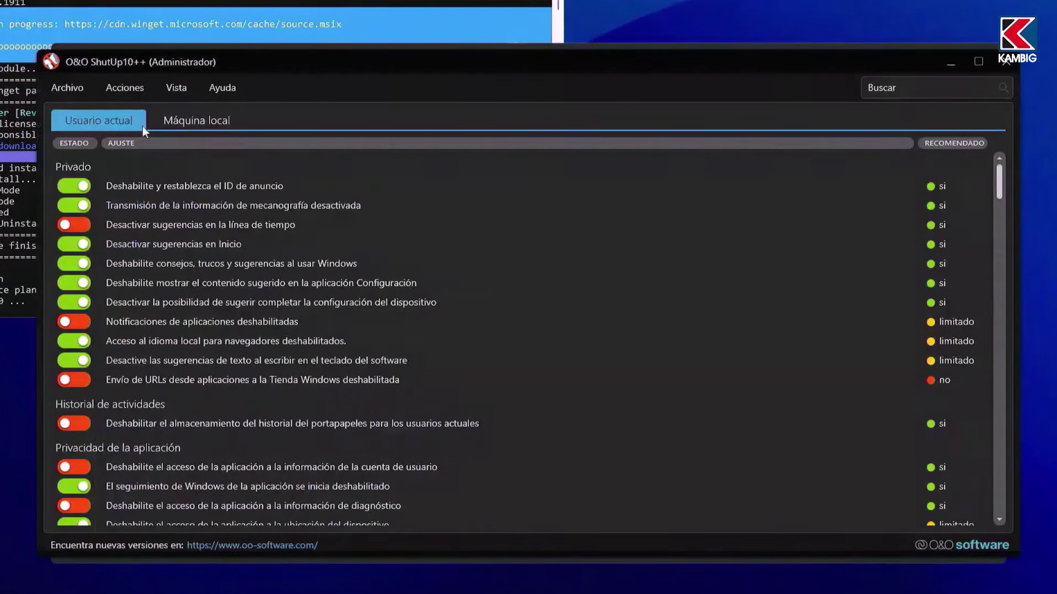
{"action": "left_click", "coordinate": [127, 88]}
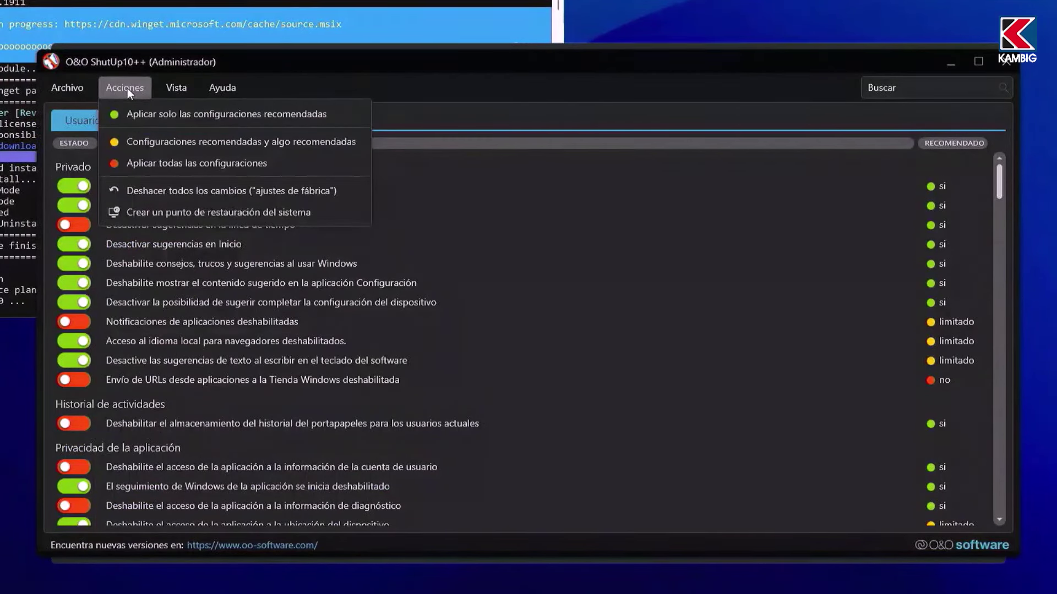
{"action": "left_click", "coordinate": [164, 145]}
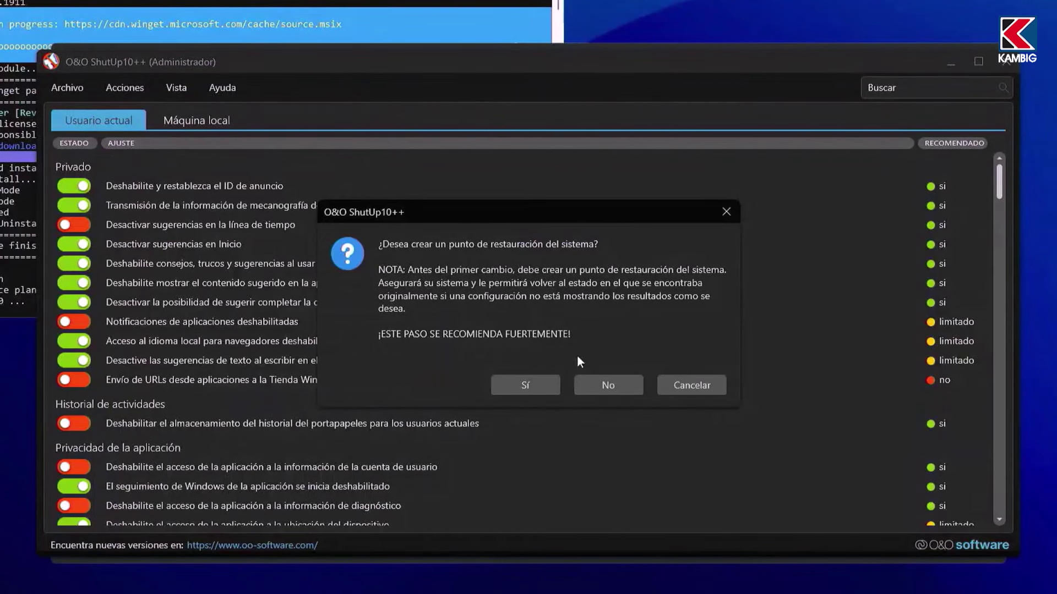
{"action": "left_click", "coordinate": [535, 388]}
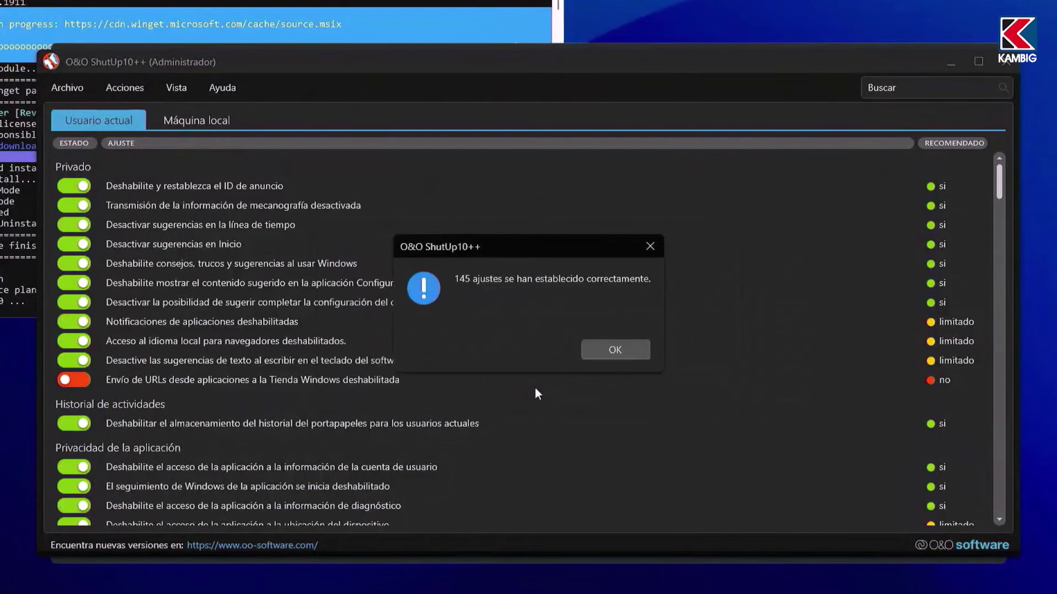
{"action": "left_click", "coordinate": [623, 345]}
Step: Close O&O ShutUp10++, declining the restart prompt
{"action": "key", "text": "alt+F4"}
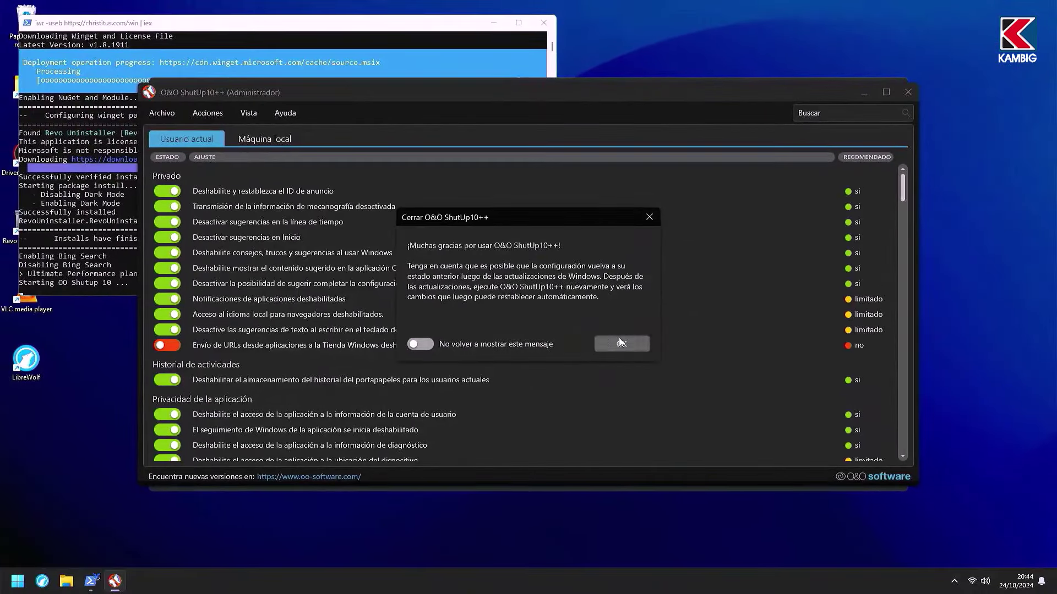
{"action": "left_click", "coordinate": [628, 344]}
{"action": "left_click", "coordinate": [629, 344]}
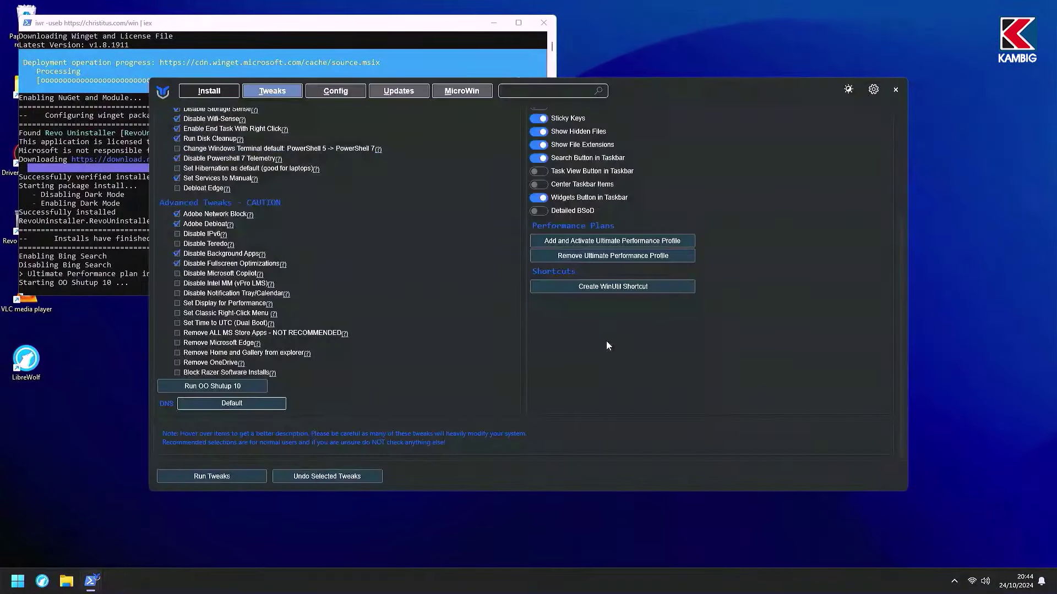
Step: Run the selected WinUtil tweaks, follow progress in the terminal, then restart the PC via Reiniciar
{"action": "left_click", "coordinate": [216, 475]}
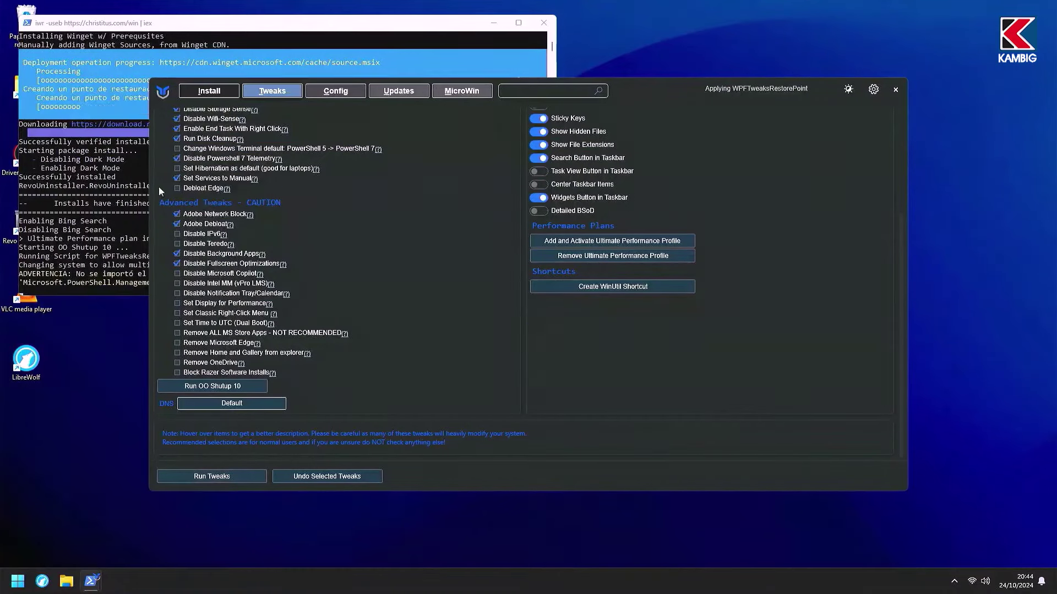
{"action": "left_click", "coordinate": [203, 25]}
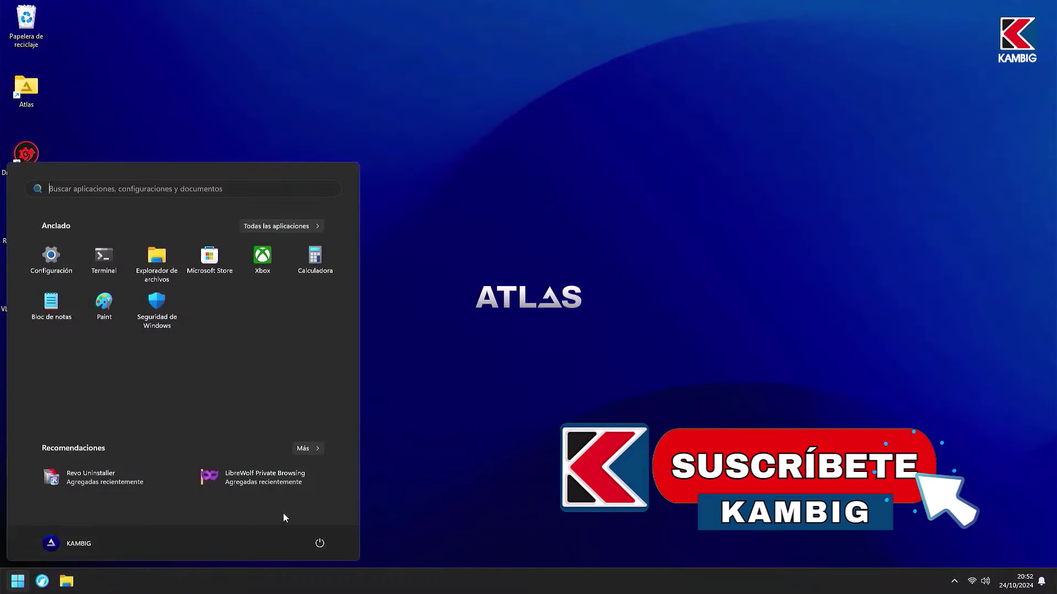
{"action": "left_click", "coordinate": [321, 542]}
{"action": "left_click", "coordinate": [344, 520]}
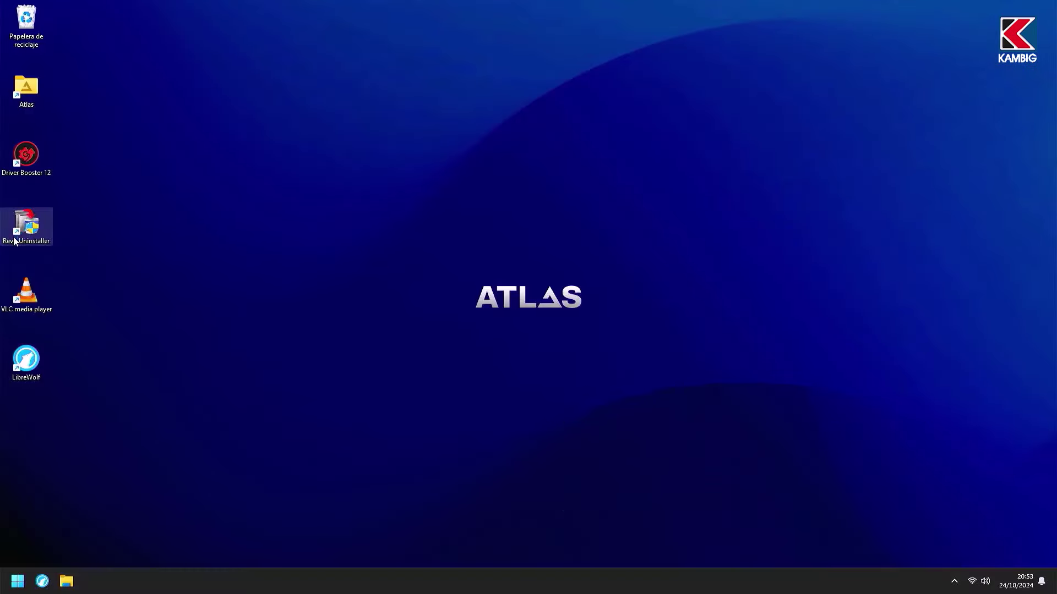
Step: In Revo Uninstaller, uninstall Driver Booster 12 without a restore point and run an Avanzado leftover scan
{"action": "double_click", "coordinate": [15, 242]}
{"action": "left_click", "coordinate": [52, 122]}
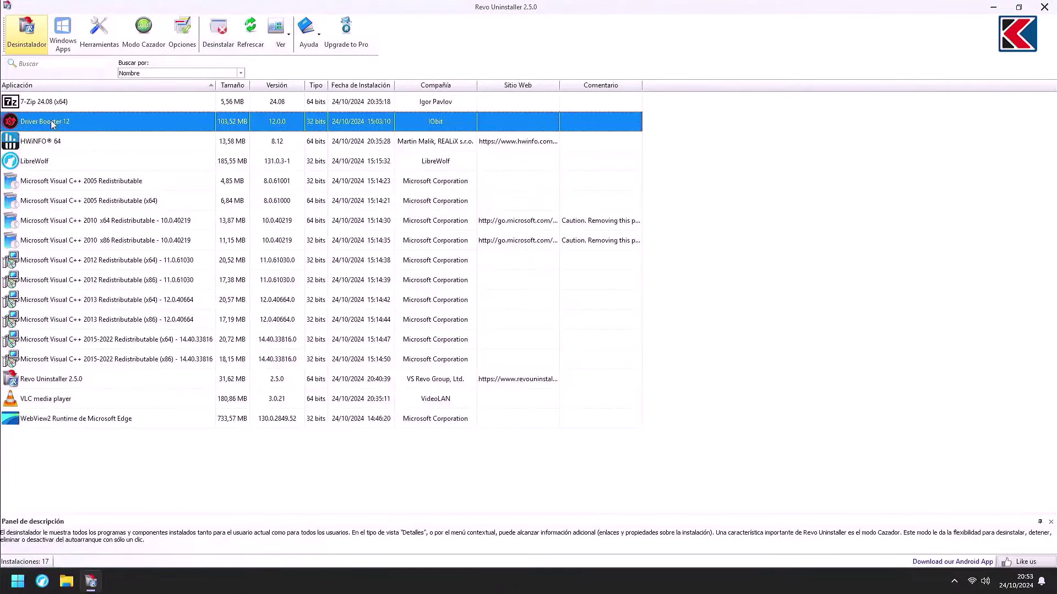
{"action": "left_click", "coordinate": [218, 31]}
{"action": "left_click", "coordinate": [325, 356]}
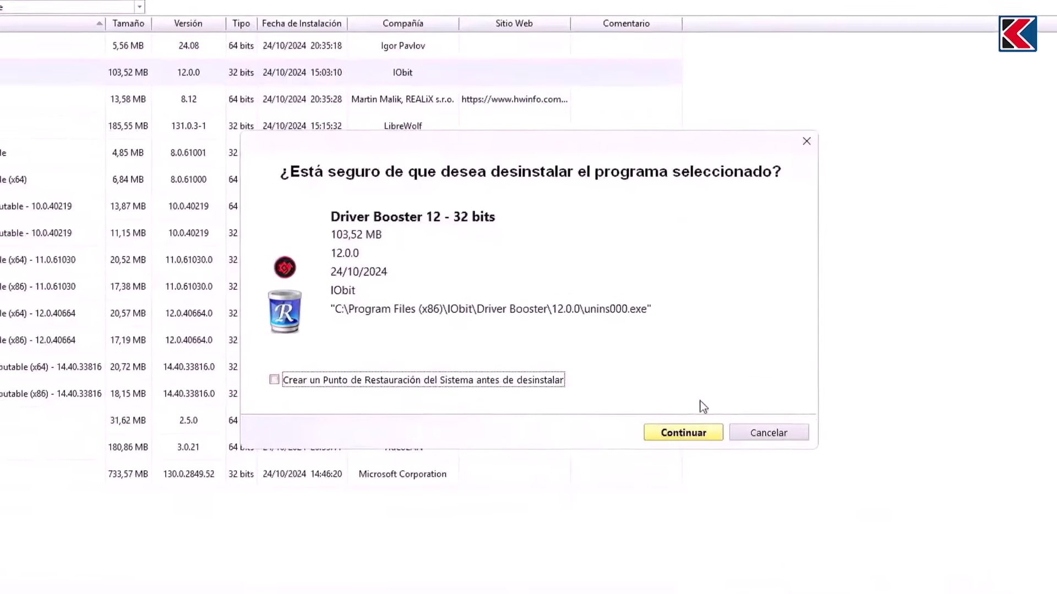
{"action": "left_click", "coordinate": [652, 399]}
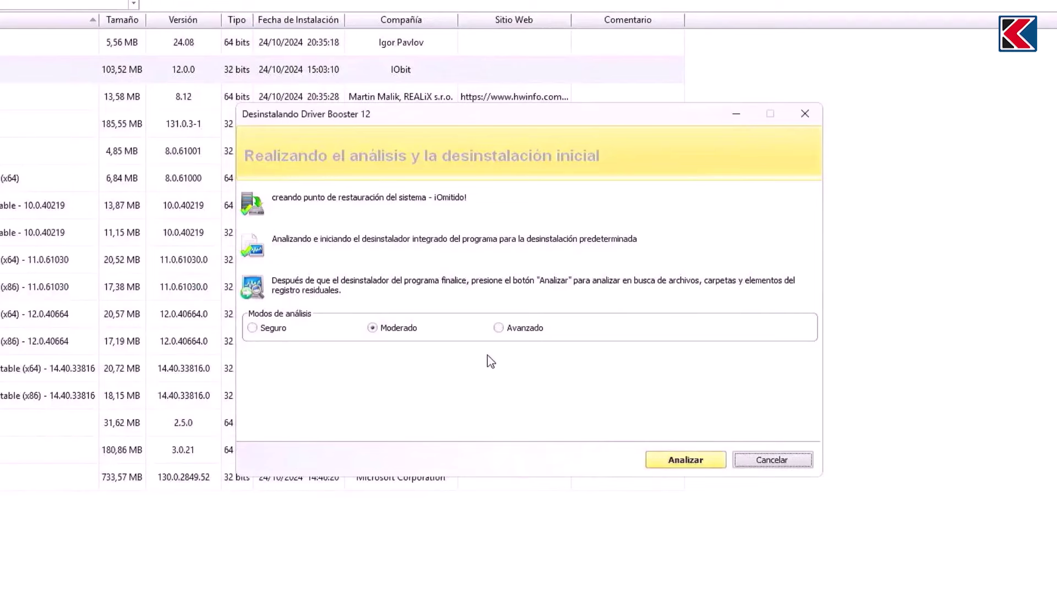
{"action": "left_click", "coordinate": [498, 329]}
{"action": "left_click", "coordinate": [710, 464]}
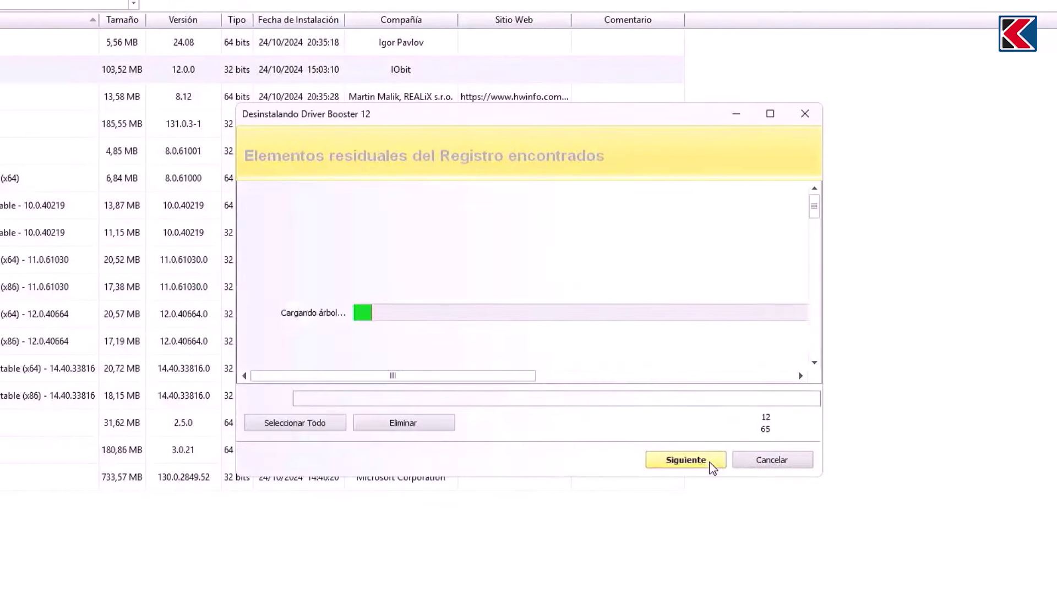
Step: Select all leftover Driver Booster registry entries and delete them
{"action": "scroll", "coordinate": [308, 311], "scroll_direction": "down", "scroll_amount": 15}
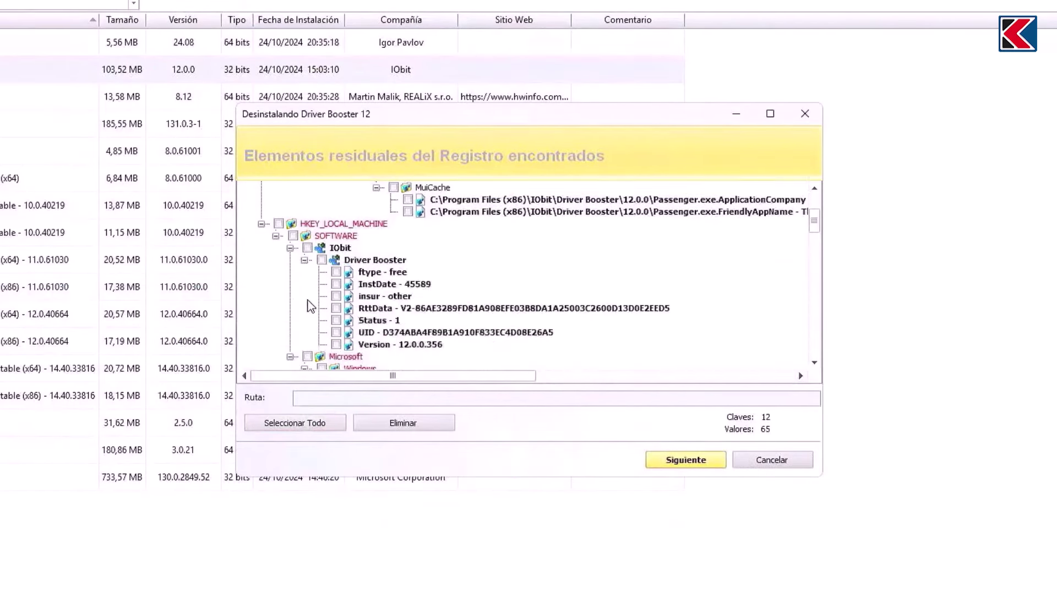
{"action": "scroll", "coordinate": [310, 312], "scroll_direction": "down", "scroll_amount": 1}
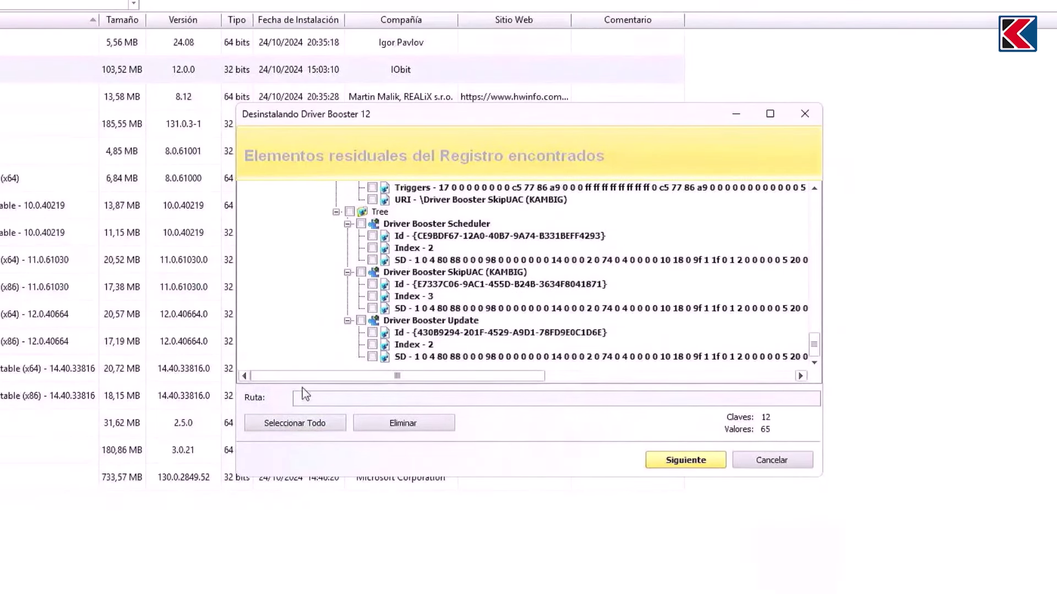
{"action": "left_click", "coordinate": [308, 424]}
{"action": "left_click", "coordinate": [394, 426]}
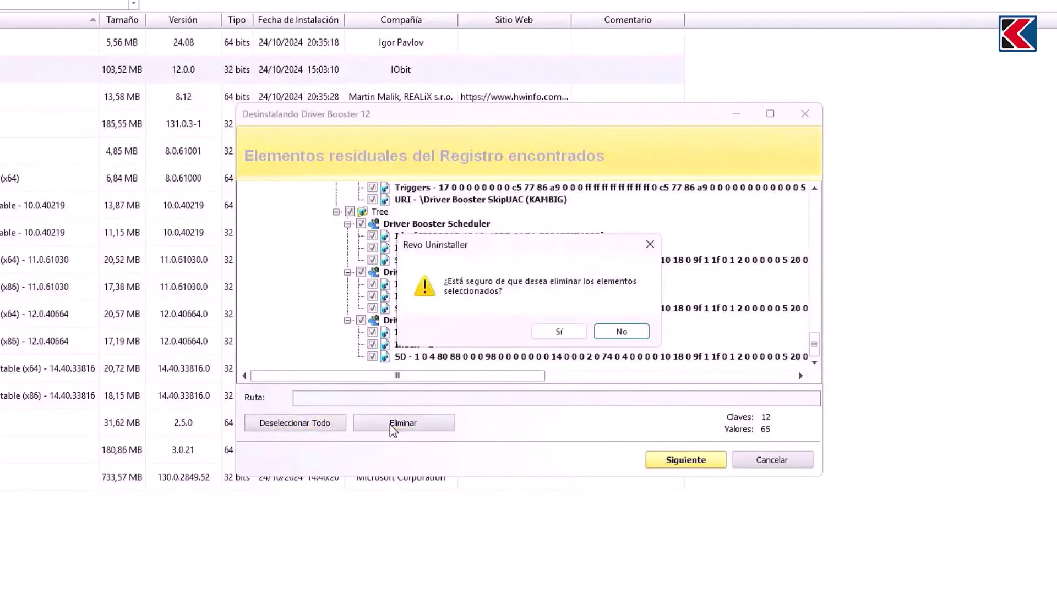
{"action": "left_click", "coordinate": [558, 331]}
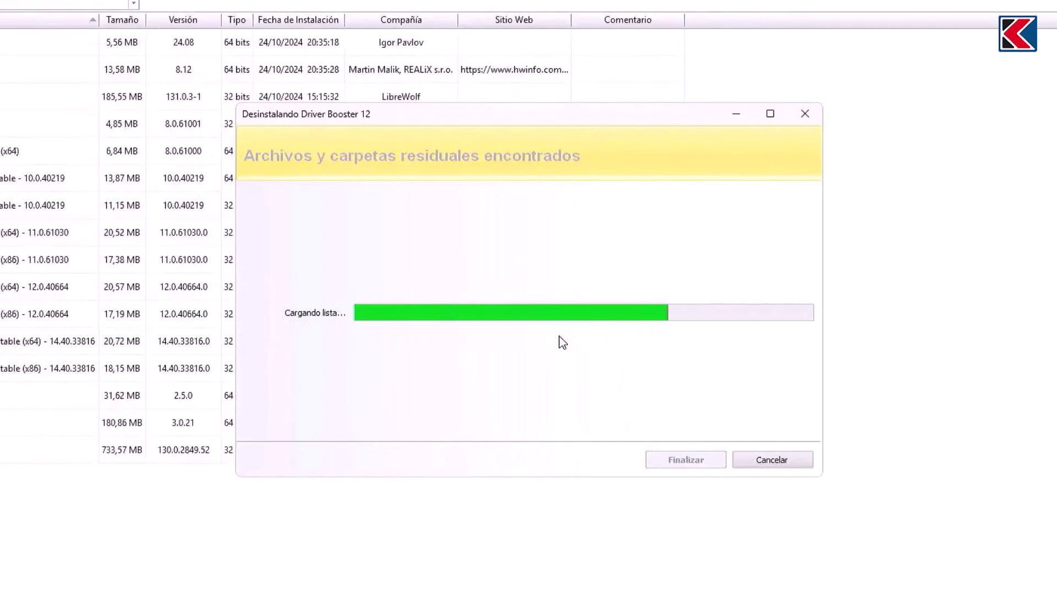
Step: Select all leftover files and folders, delete them, and finish the uninstall
{"action": "left_click", "coordinate": [276, 427]}
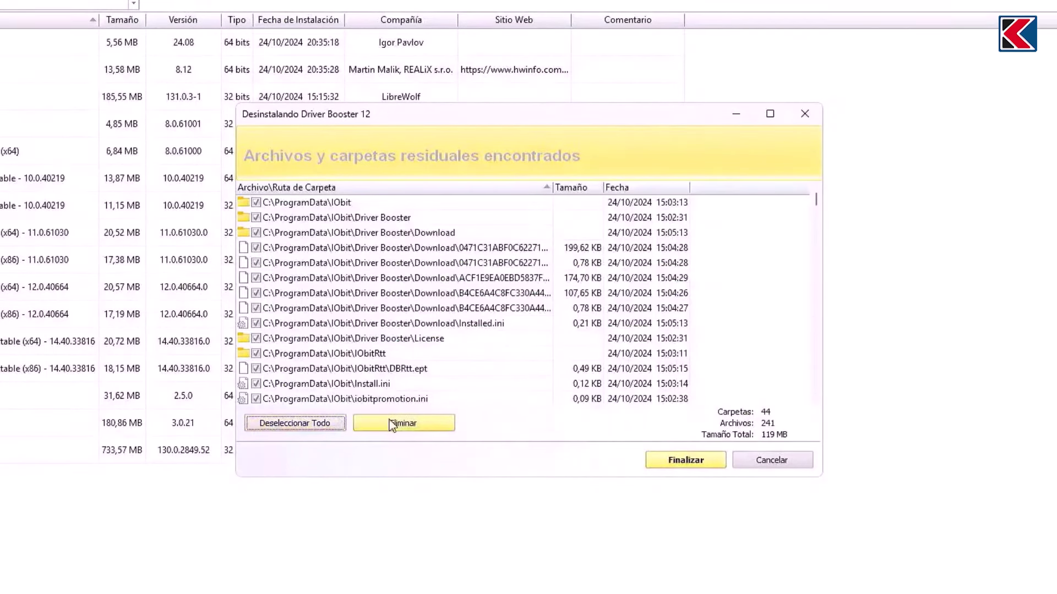
{"action": "left_click", "coordinate": [403, 423]}
{"action": "left_click", "coordinate": [559, 332]}
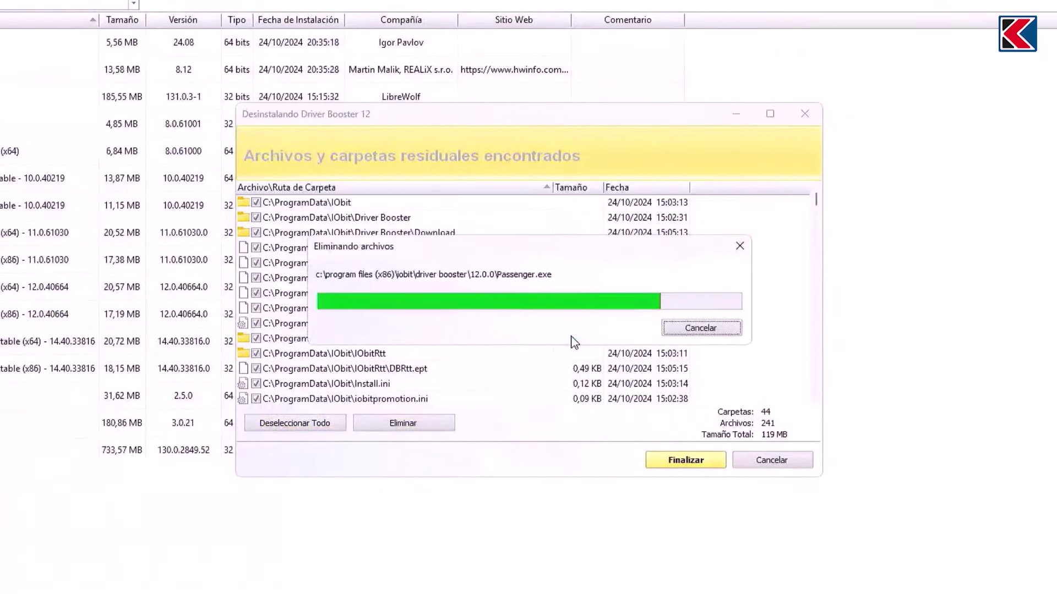
{"action": "left_click", "coordinate": [632, 332]}
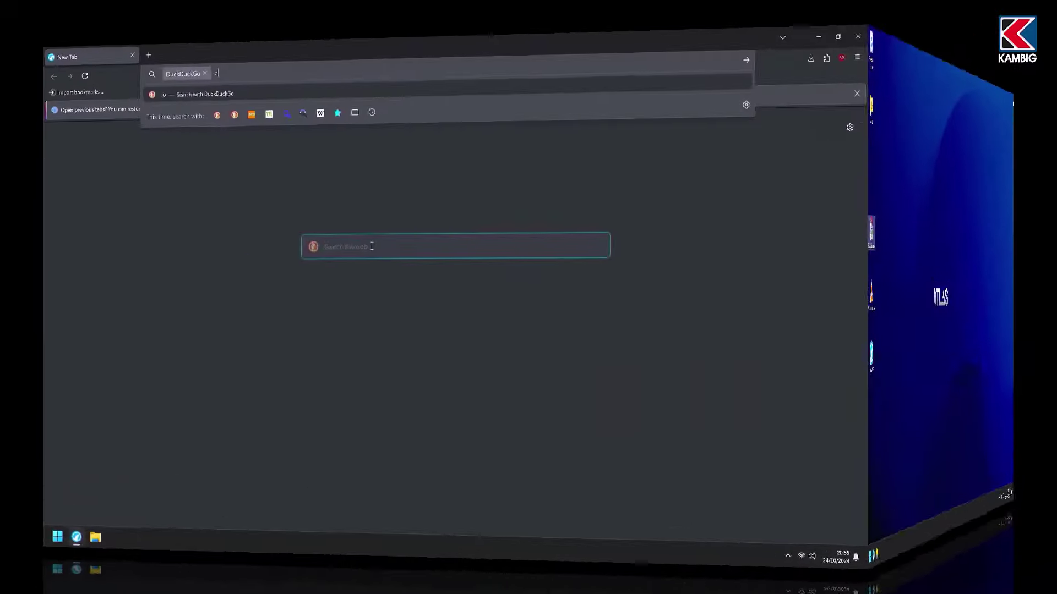
Step: Search 'optimizer' and save Optimizer-16.7.exe from hellzerg's GitHub releases to the desktop (Escritorio)
{"action": "type", "text": "opt"}
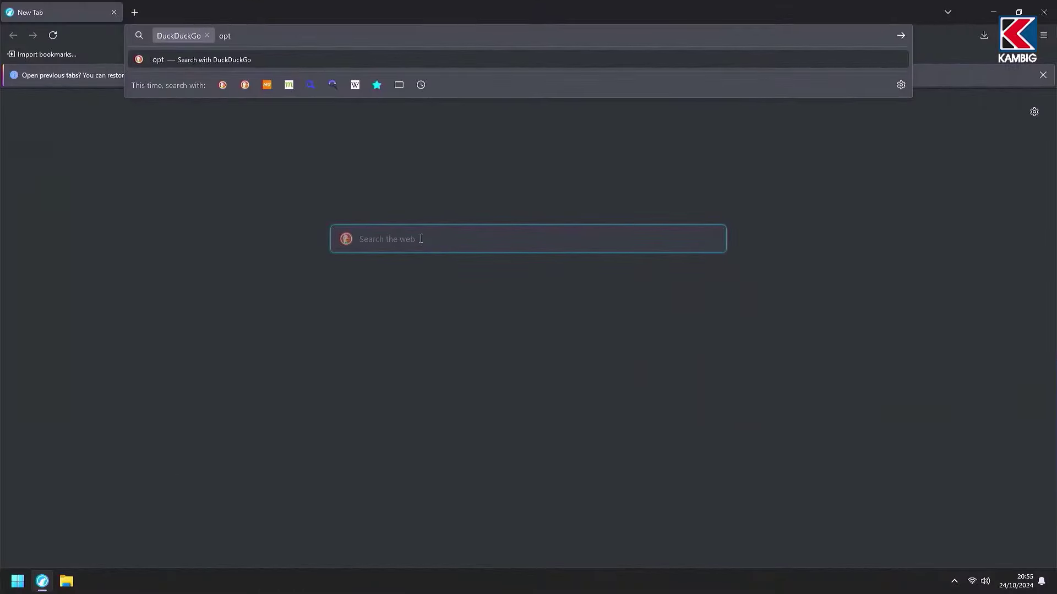
{"action": "type", "text": "imizer"}
{"action": "key", "text": "Return"}
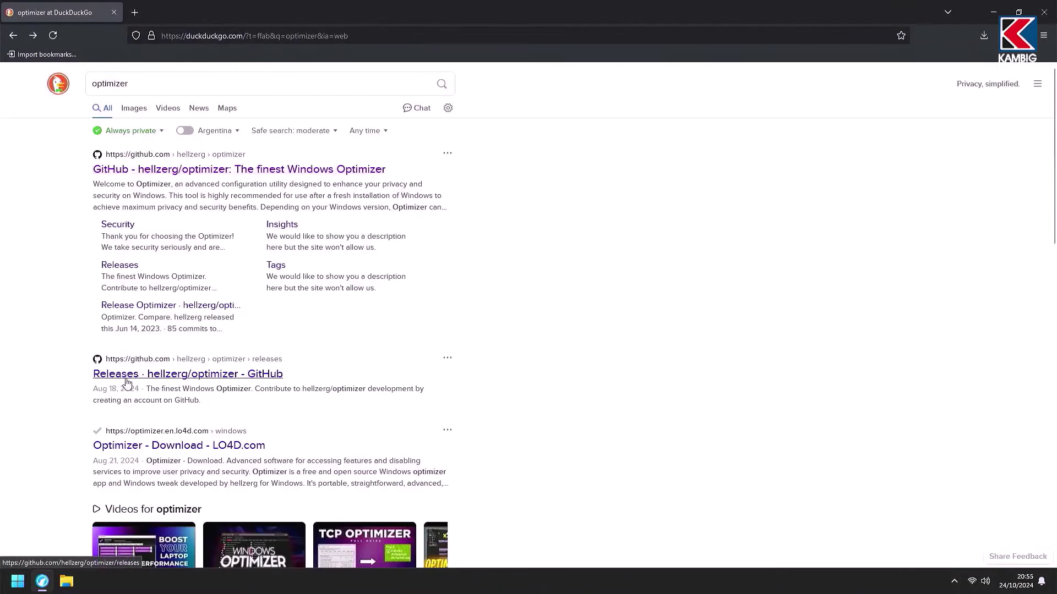
{"action": "left_click", "coordinate": [127, 379]}
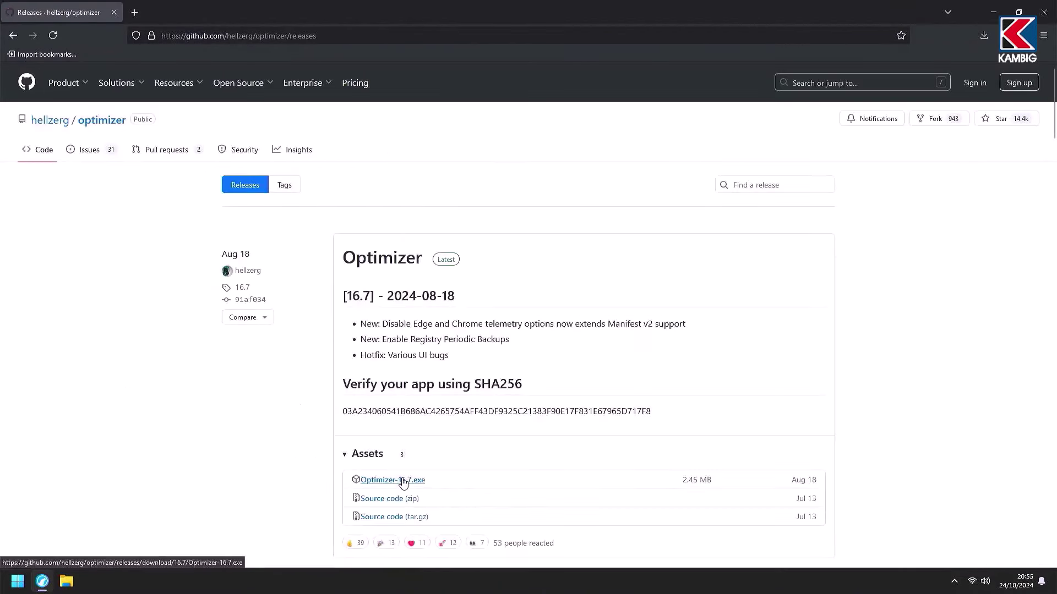
{"action": "left_click", "coordinate": [404, 483]}
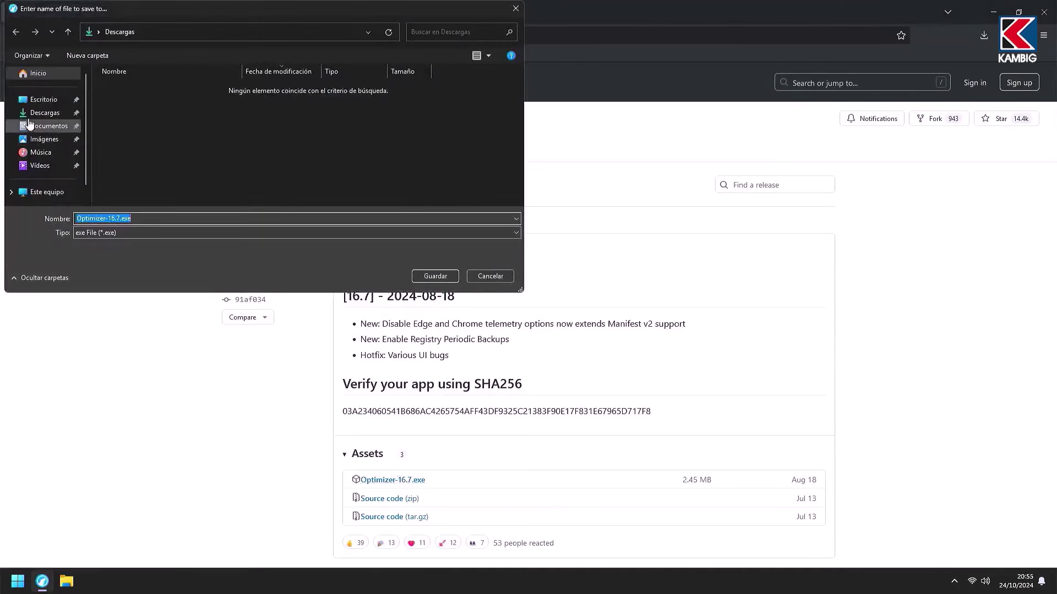
{"action": "left_click", "coordinate": [43, 100]}
{"action": "left_click", "coordinate": [435, 275]}
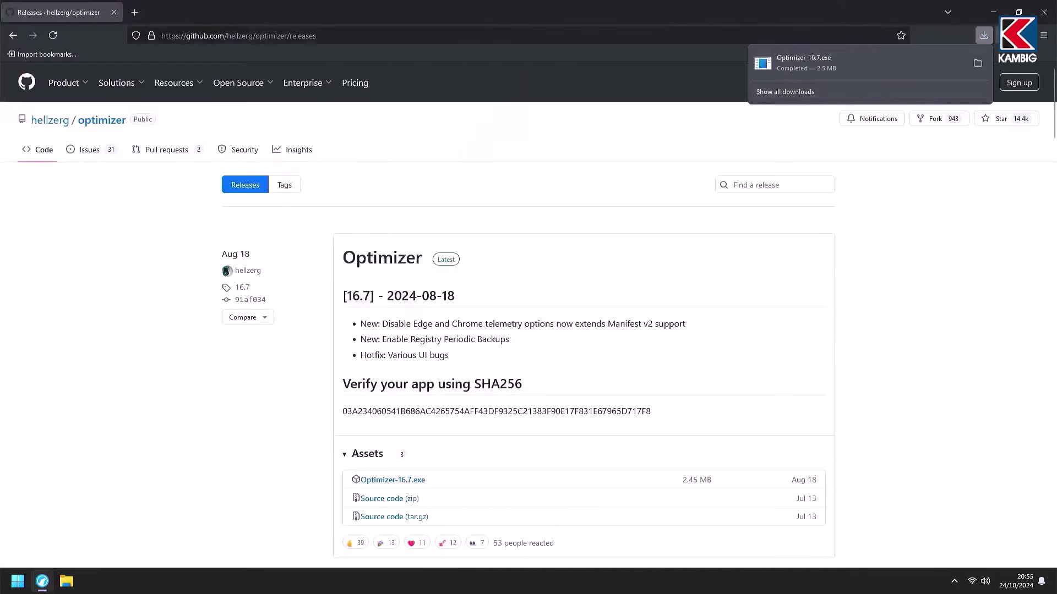
Step: Close LibreWolf and launch Optimizer-16.7.exe from the desktop
{"action": "left_click", "coordinate": [1047, 15]}
{"action": "left_click", "coordinate": [1047, 16]}
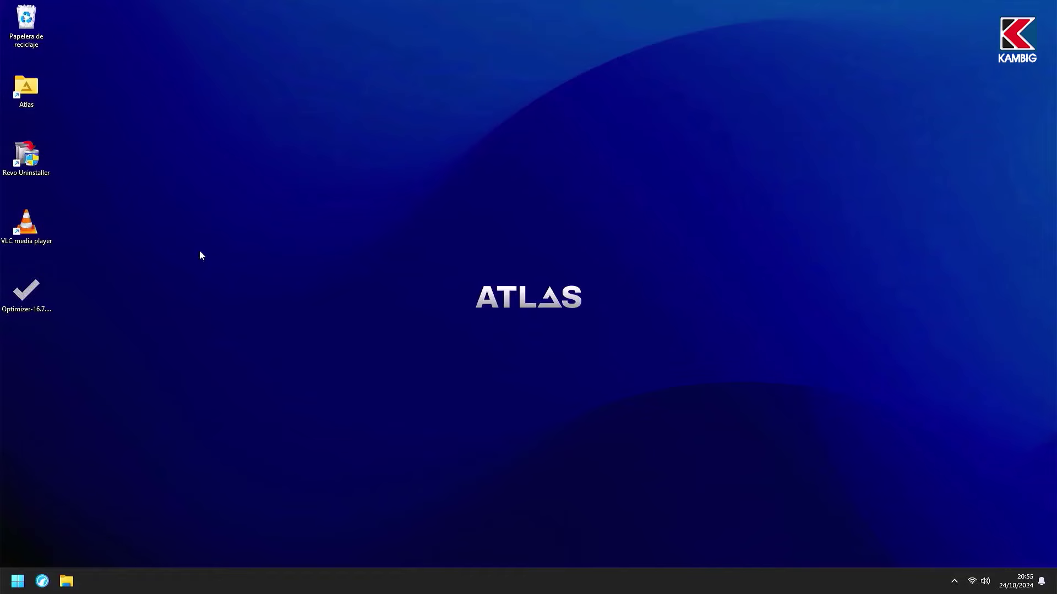
{"action": "double_click", "coordinate": [47, 277]}
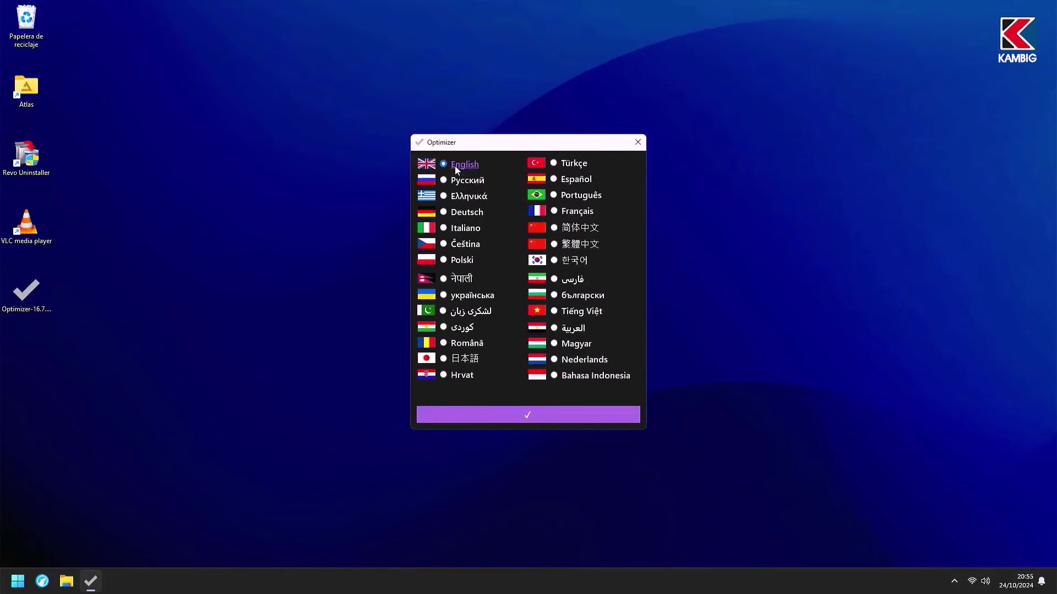
Step: Confirm English, enable Optimize Performance, and disable Chrome, NVIDIA and Visual Studio telemetry
{"action": "left_click", "coordinate": [532, 414]}
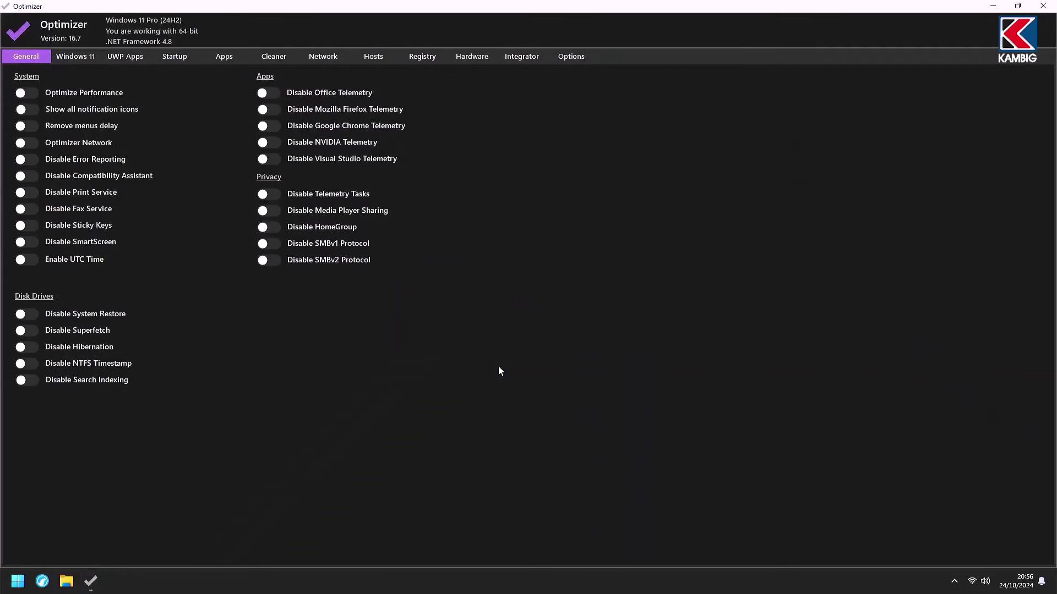
{"action": "left_click", "coordinate": [36, 94]}
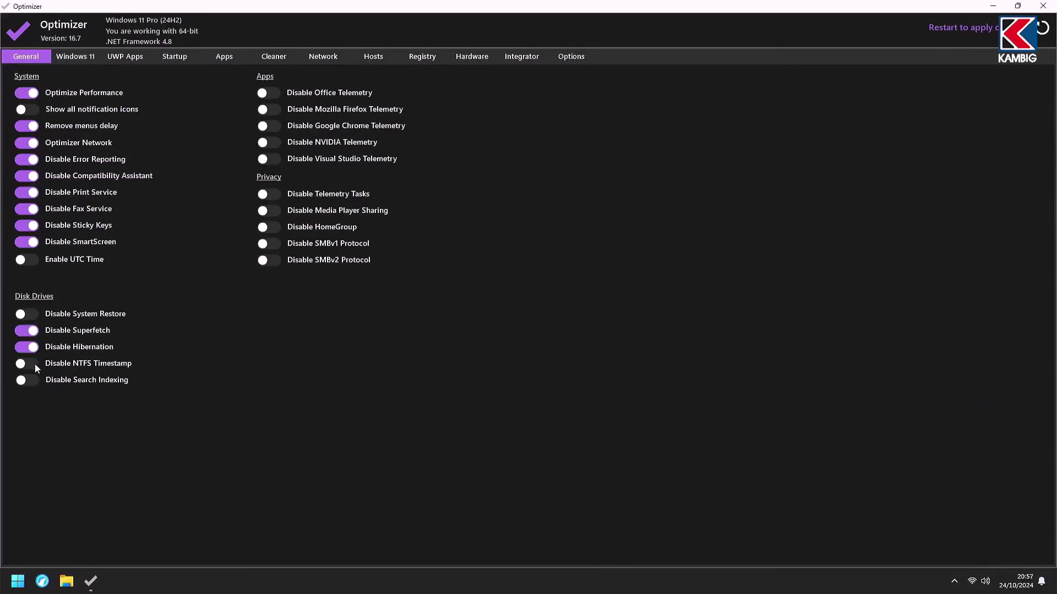
{"action": "left_click", "coordinate": [271, 126]}
{"action": "left_click", "coordinate": [271, 143]}
{"action": "left_click", "coordinate": [272, 159]}
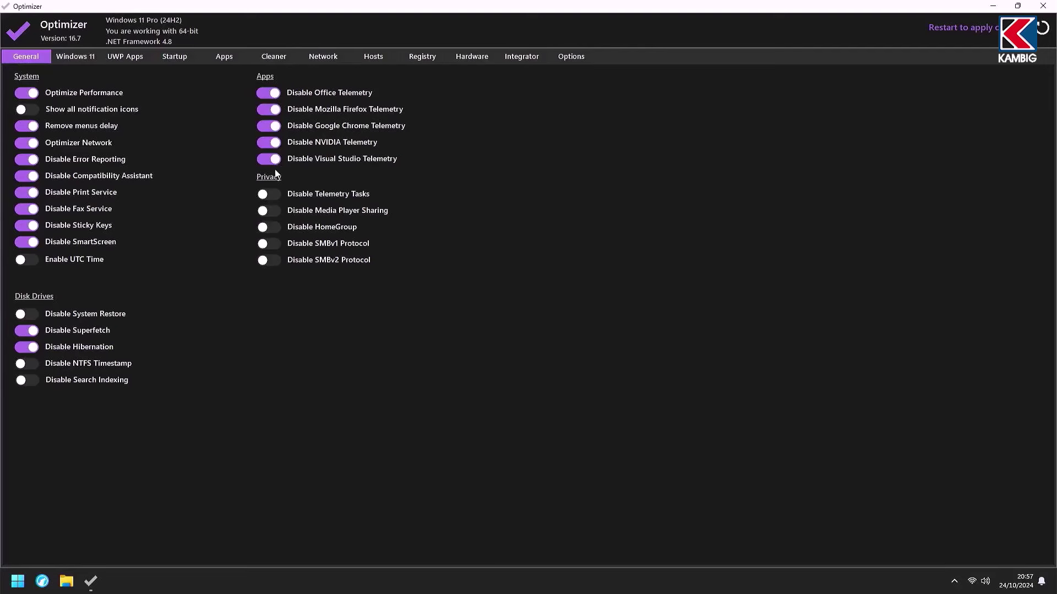
Step: Disable My People, sensor services, Cast to Device, Modern Standby, widgets and chat; restore classic Photo Viewer
{"action": "left_click", "coordinate": [81, 58]}
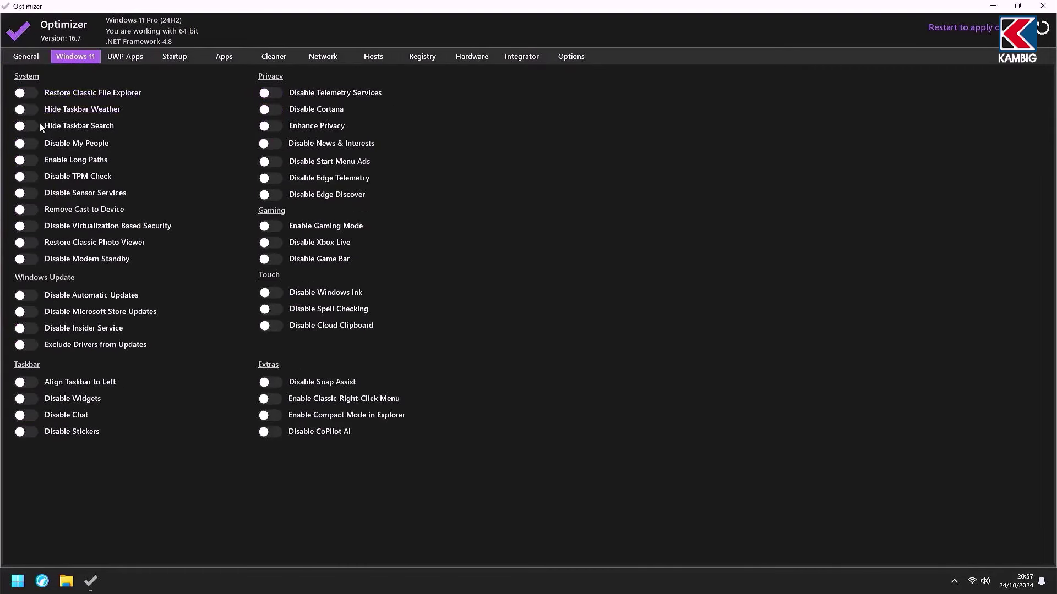
{"action": "left_click", "coordinate": [26, 143]}
{"action": "left_click", "coordinate": [31, 194]}
{"action": "left_click", "coordinate": [31, 210]}
{"action": "left_click", "coordinate": [31, 242]}
{"action": "left_click", "coordinate": [32, 259]}
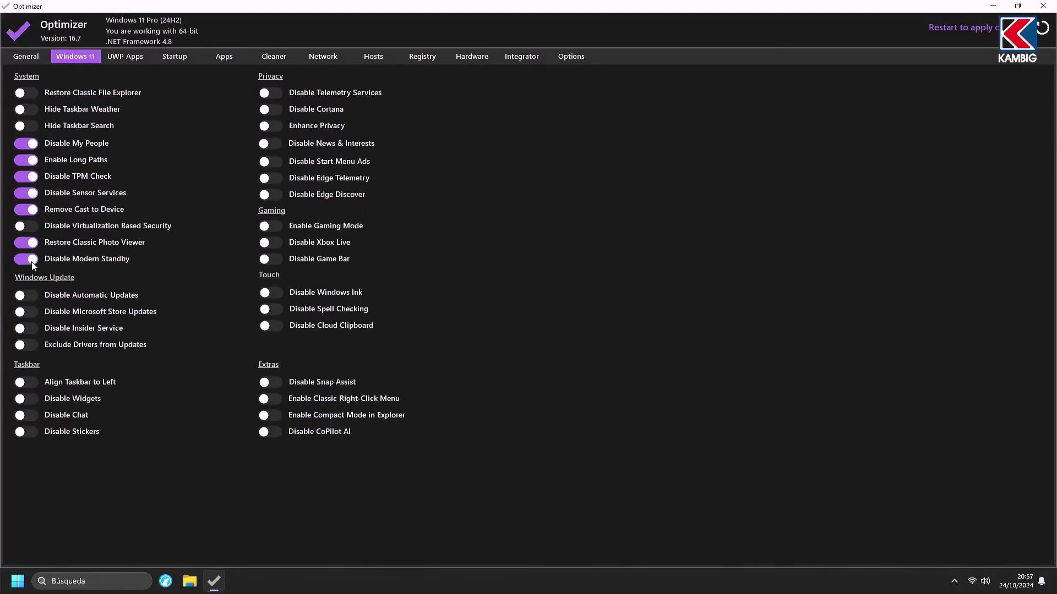
{"action": "left_click", "coordinate": [26, 398]}
{"action": "key", "text": "Return"}
{"action": "left_click", "coordinate": [25, 415]}
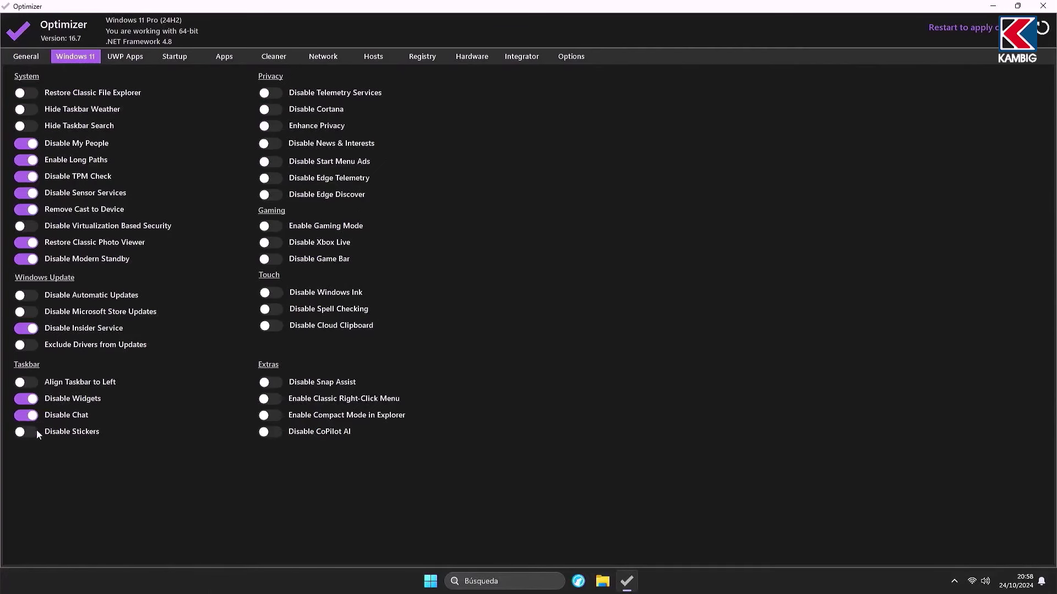
Step: Disable telemetry services, Cortana, and news and interests, and turn on enhanced privacy
{"action": "left_click", "coordinate": [266, 143]}
{"action": "left_click", "coordinate": [270, 161]}
{"action": "left_click", "coordinate": [270, 178]}
{"action": "left_click", "coordinate": [269, 195]}
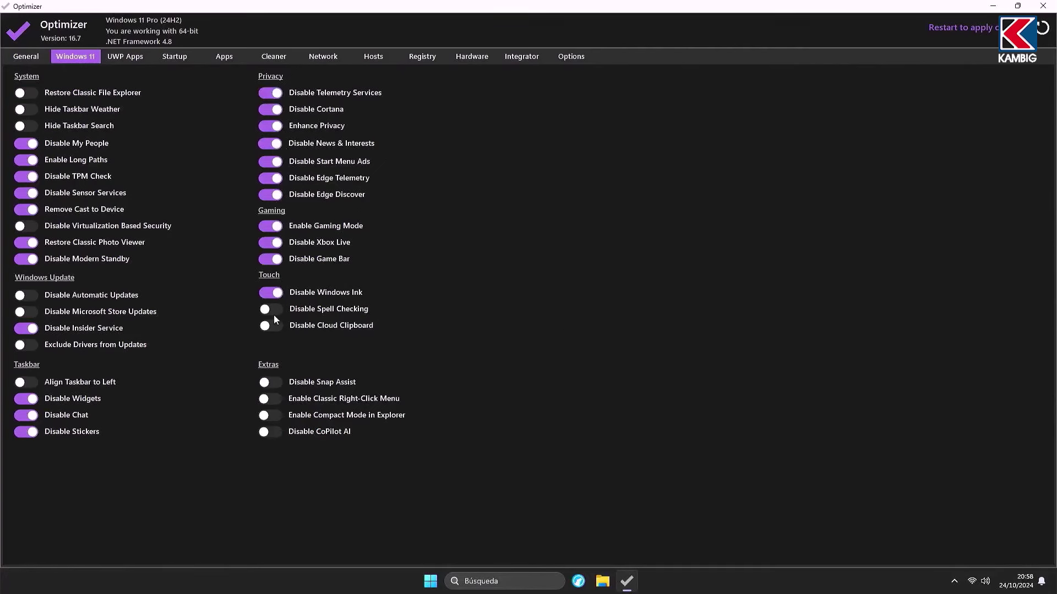
{"action": "left_click", "coordinate": [131, 57]}
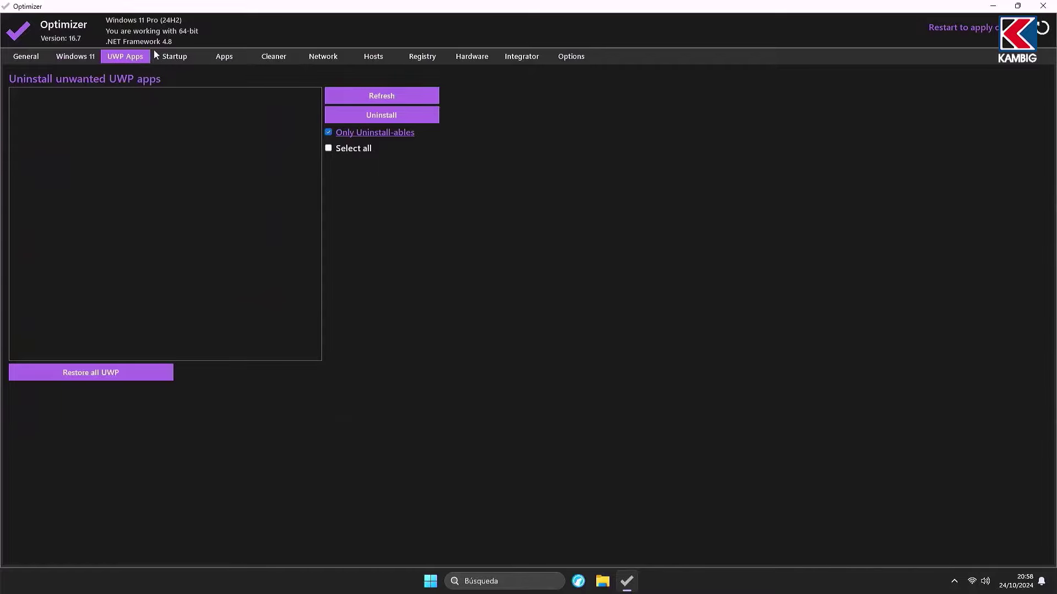
Step: Clean temporary files, BSOD minidumps, error reports and the Recycle Bin
{"action": "left_click", "coordinate": [177, 58]}
{"action": "left_click", "coordinate": [218, 64]}
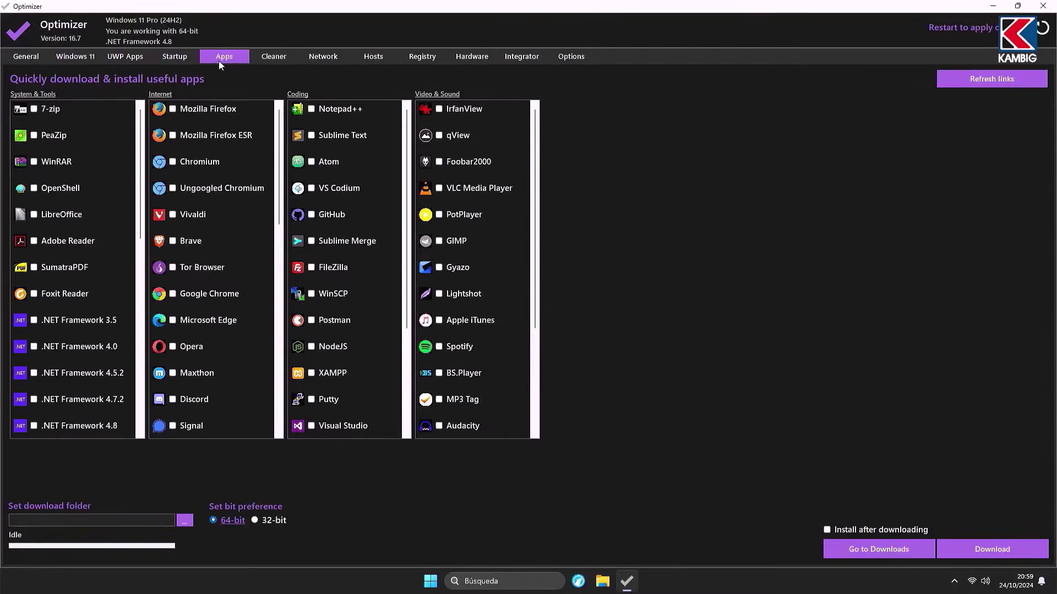
{"action": "scroll", "coordinate": [22, 215], "scroll_direction": "down", "scroll_amount": 5}
{"action": "scroll", "coordinate": [201, 224], "scroll_direction": "down", "scroll_amount": 5}
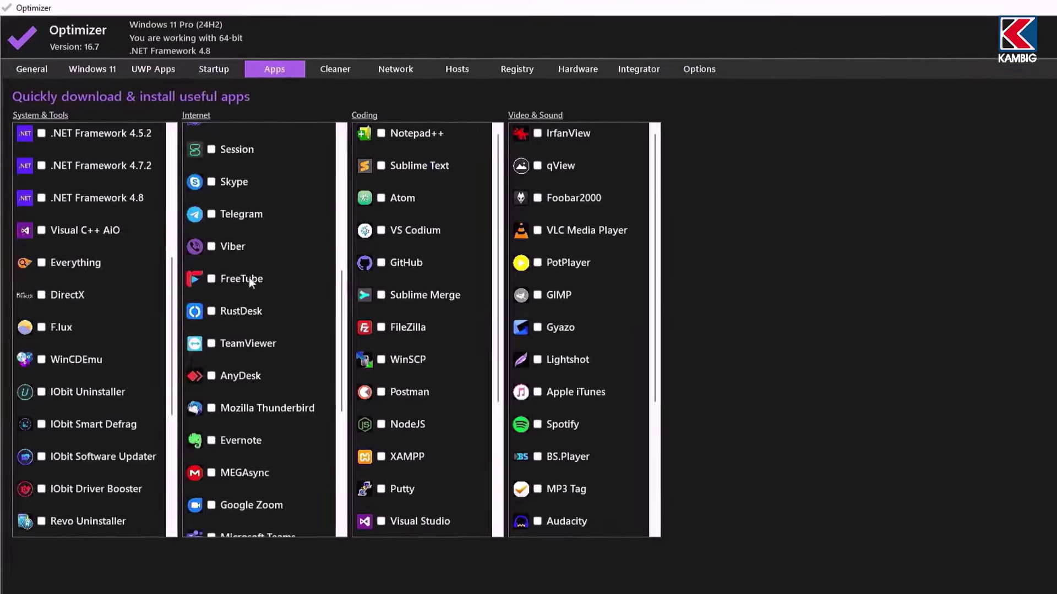
{"action": "scroll", "coordinate": [289, 230], "scroll_direction": "down", "scroll_amount": 3}
{"action": "scroll", "coordinate": [527, 298], "scroll_direction": "down", "scroll_amount": 3}
{"action": "left_click", "coordinate": [345, 76]}
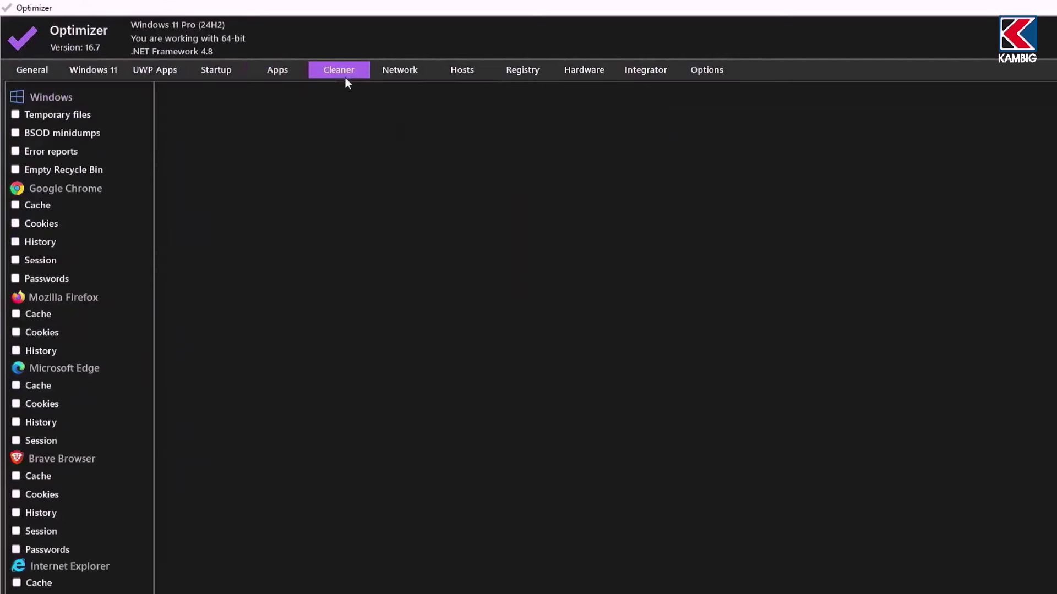
{"action": "left_click", "coordinate": [16, 115]}
{"action": "left_click", "coordinate": [16, 133]}
{"action": "left_click", "coordinate": [16, 151]}
{"action": "left_click", "coordinate": [16, 169]}
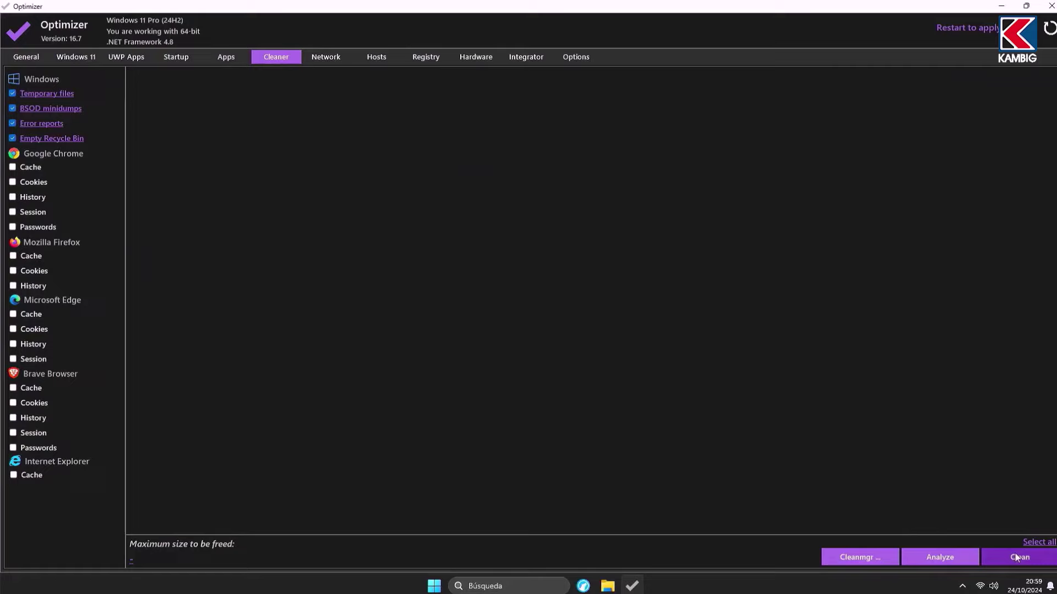
{"action": "left_click", "coordinate": [1017, 558]}
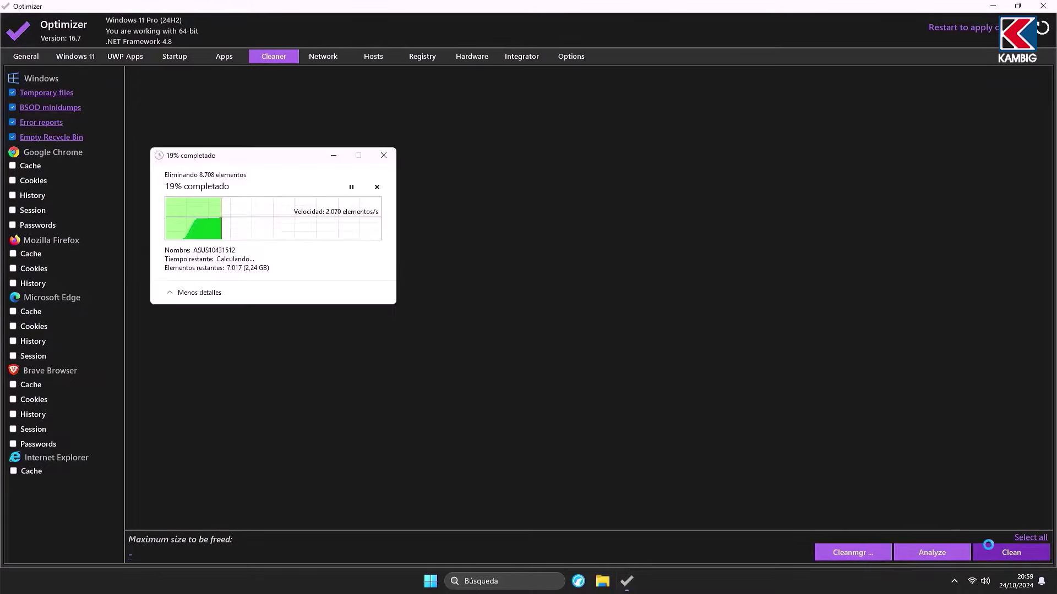
Step: Enable all eight registry fixes and glance at the hardware information page
{"action": "left_click", "coordinate": [419, 59]}
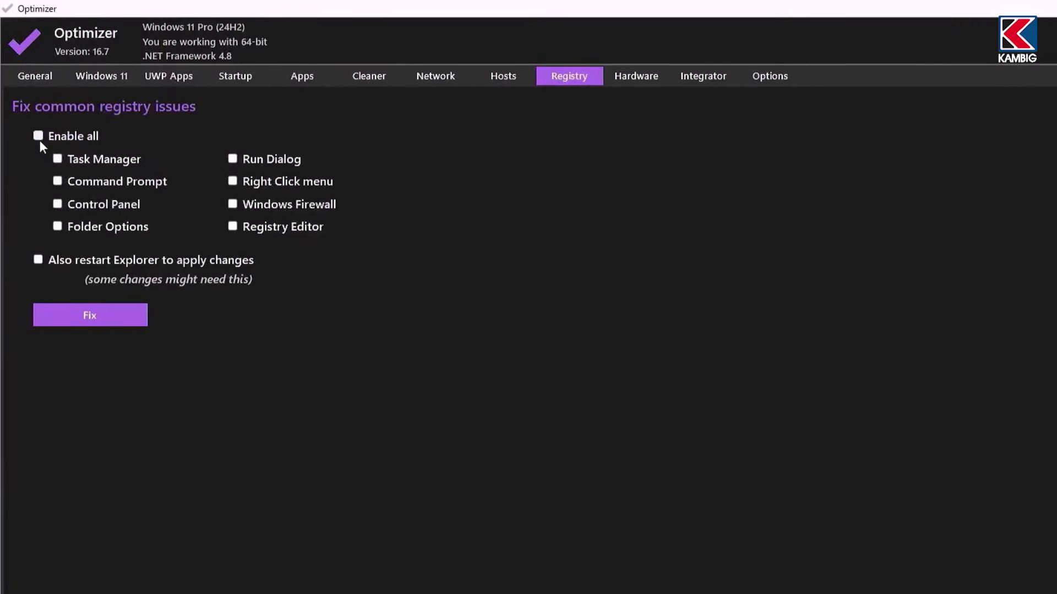
{"action": "left_click", "coordinate": [39, 140]}
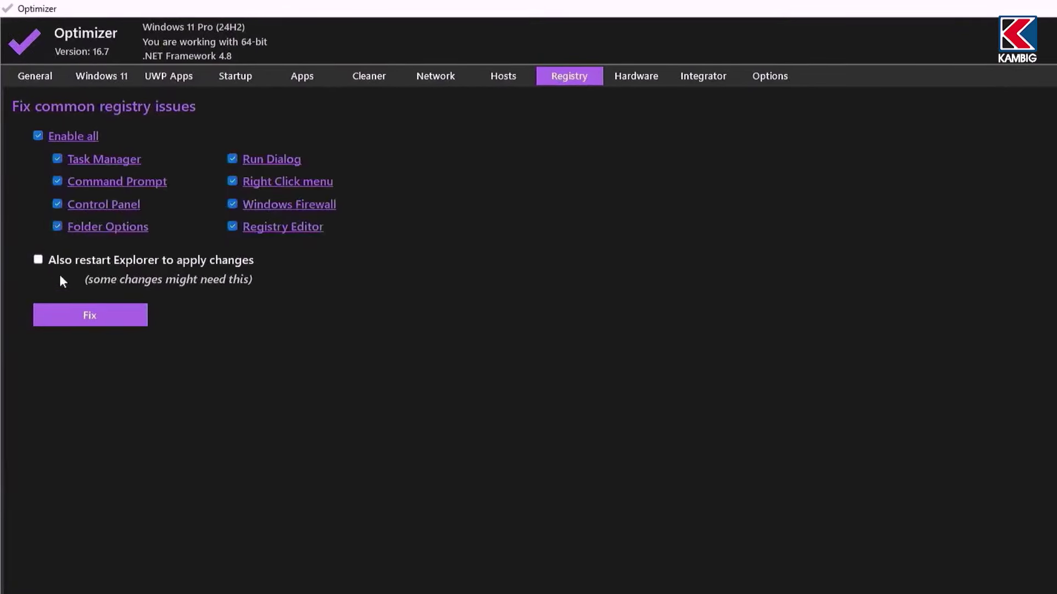
{"action": "left_click", "coordinate": [633, 76]}
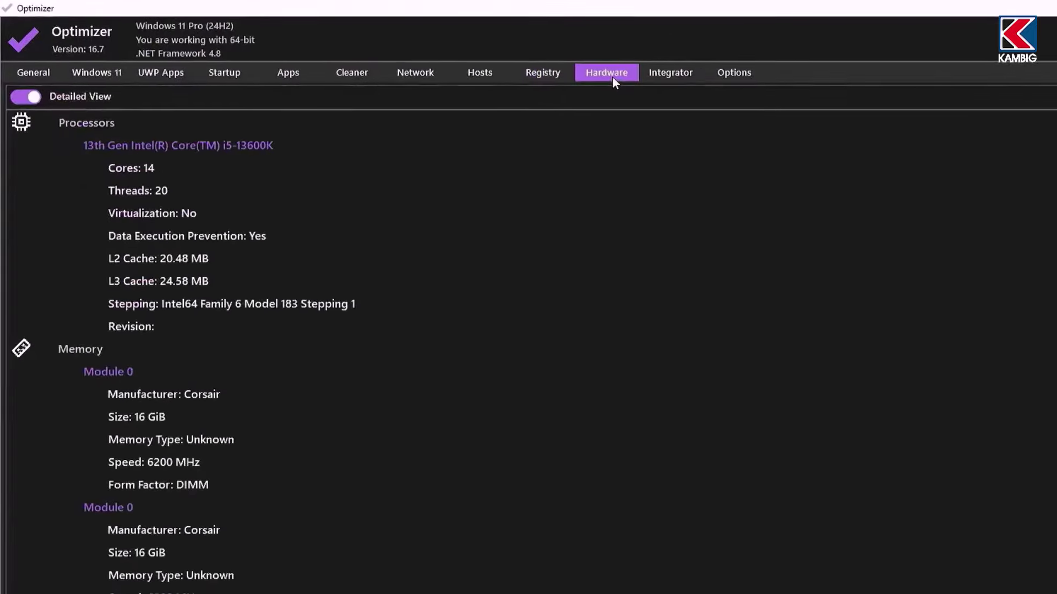
{"action": "scroll", "coordinate": [286, 208], "scroll_direction": "down", "scroll_amount": 10}
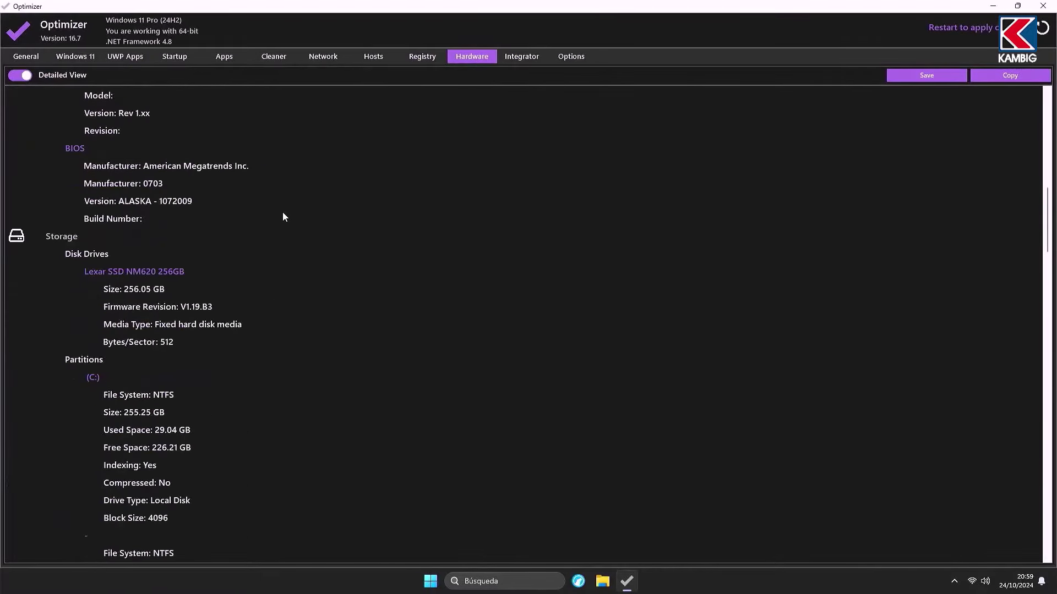
{"action": "scroll", "coordinate": [286, 215], "scroll_direction": "down", "scroll_amount": 15}
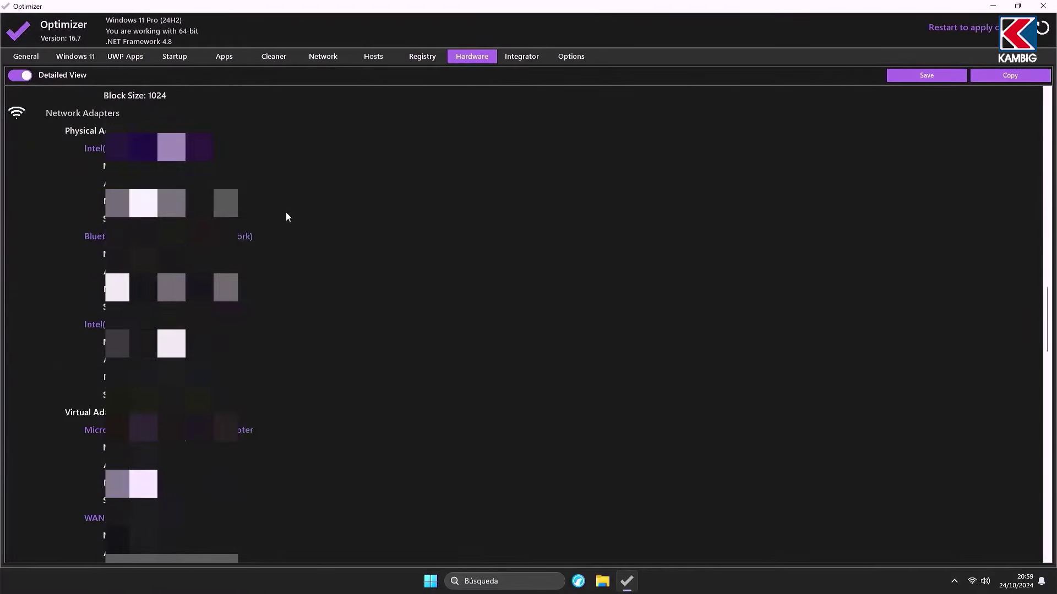
{"action": "scroll", "coordinate": [289, 220], "scroll_direction": "up", "scroll_amount": 3}
Step: Change Optimizer's theme colour to blue-violet
{"action": "left_click", "coordinate": [569, 61]}
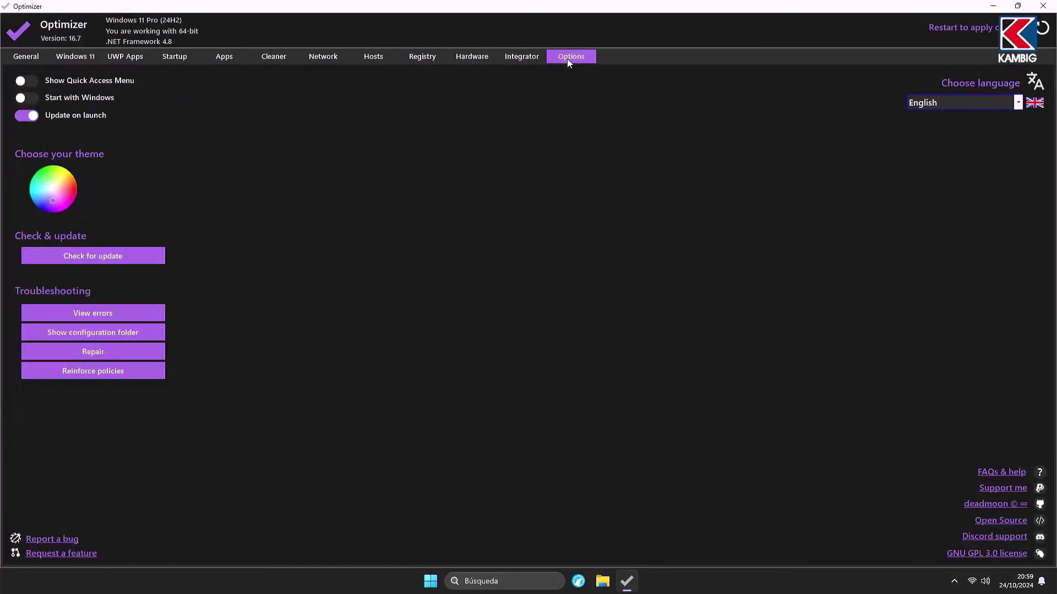
{"action": "left_click", "coordinate": [61, 196]}
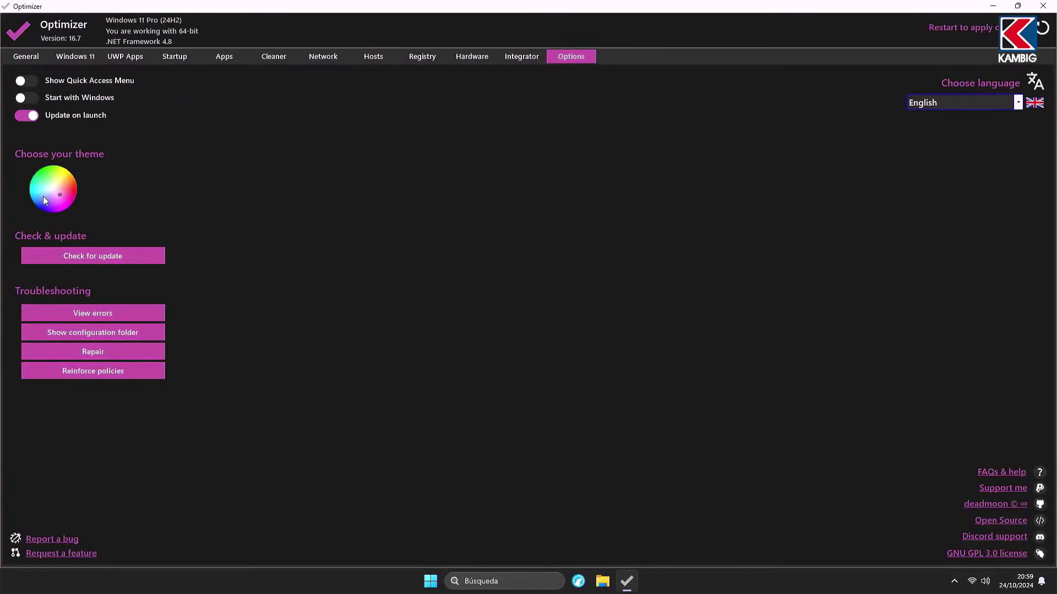
{"action": "left_click", "coordinate": [47, 197]}
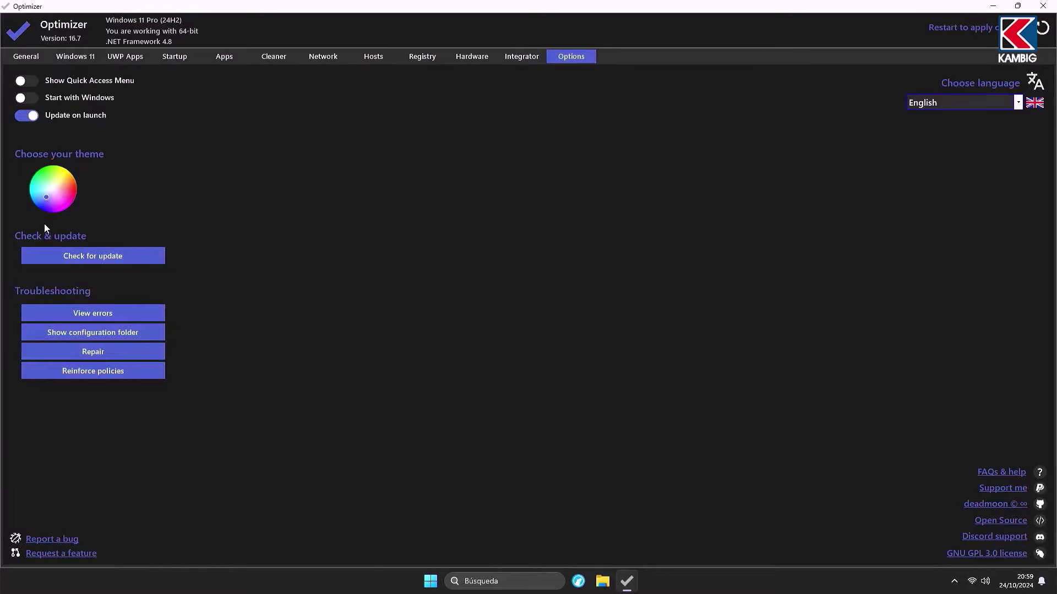
Step: Review the General and Windows 11 tweaks, then request a restart to apply changes
{"action": "left_click", "coordinate": [22, 57]}
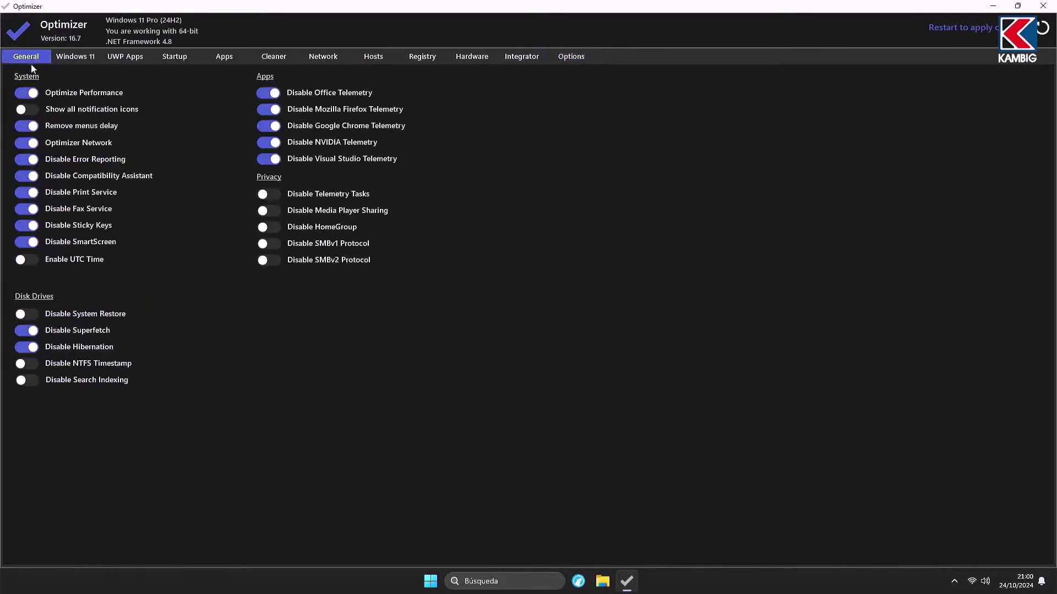
{"action": "left_click", "coordinate": [83, 58]}
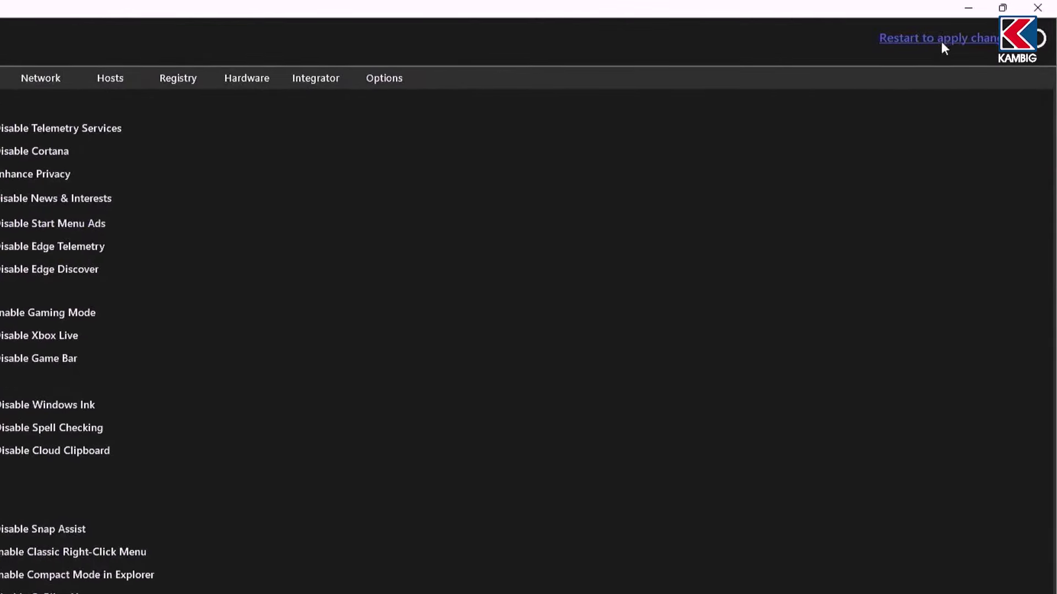
{"action": "left_click", "coordinate": [959, 35]}
Step: After restarting, check CPU and memory (3.3 GB, 11%) in Task Manager, then open Windows search
{"action": "left_click", "coordinate": [328, 455]}
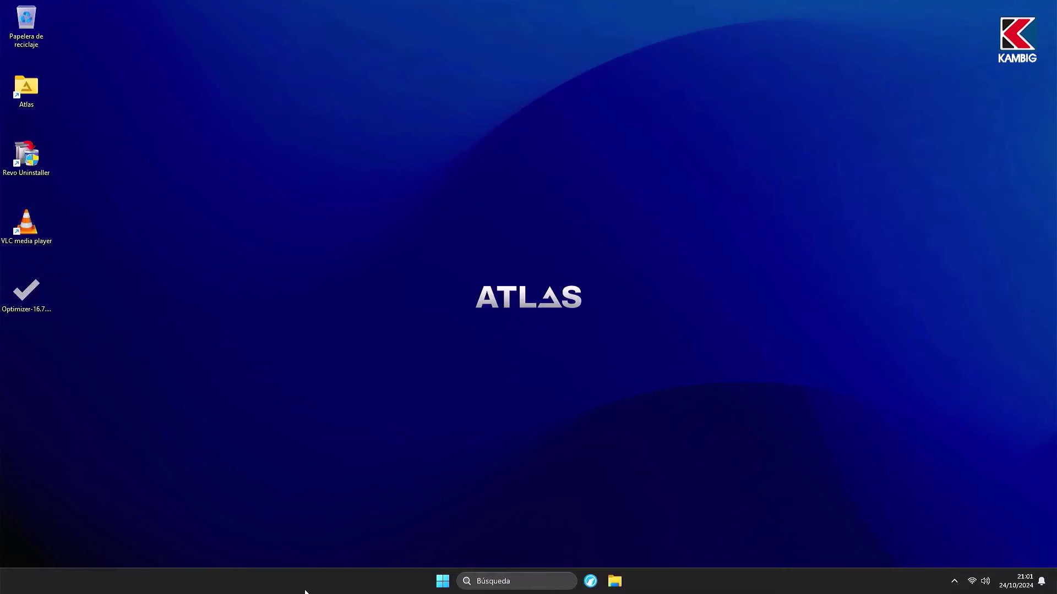
{"action": "right_click", "coordinate": [305, 592]}
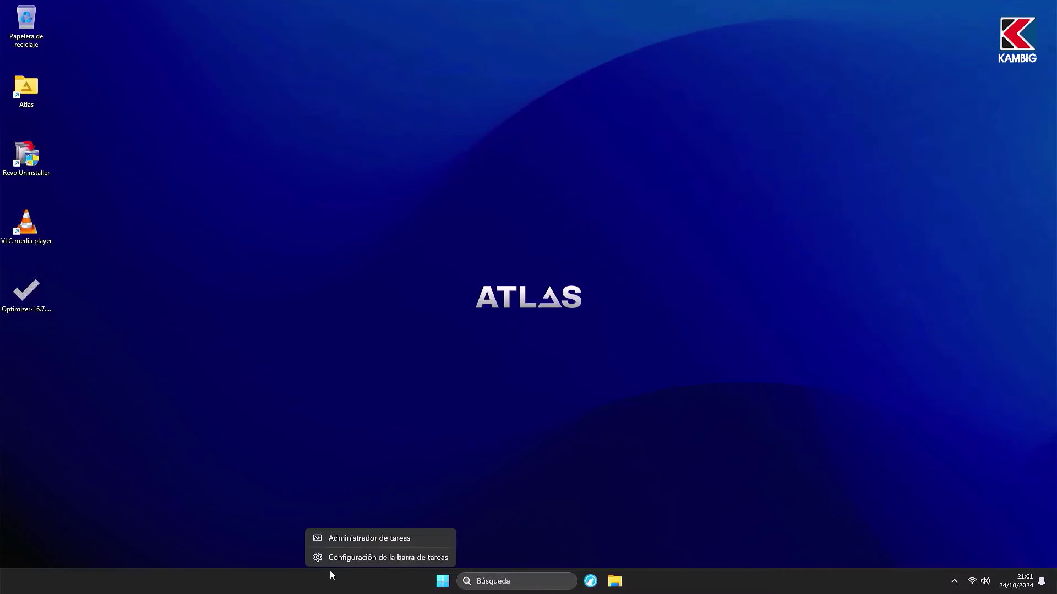
{"action": "left_click", "coordinate": [369, 540]}
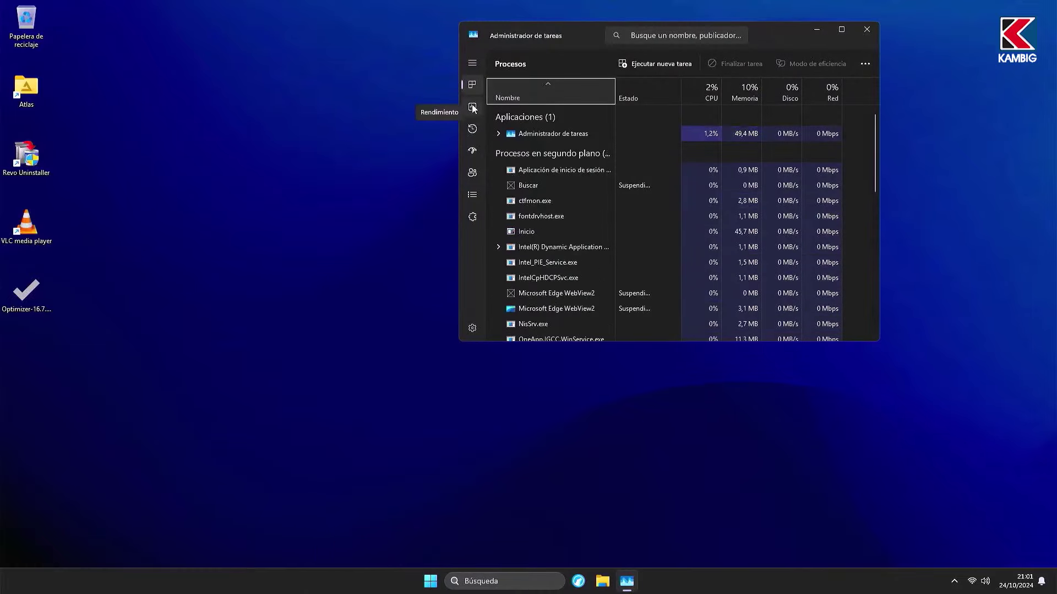
{"action": "left_click", "coordinate": [472, 106]}
{"action": "left_click", "coordinate": [547, 102]}
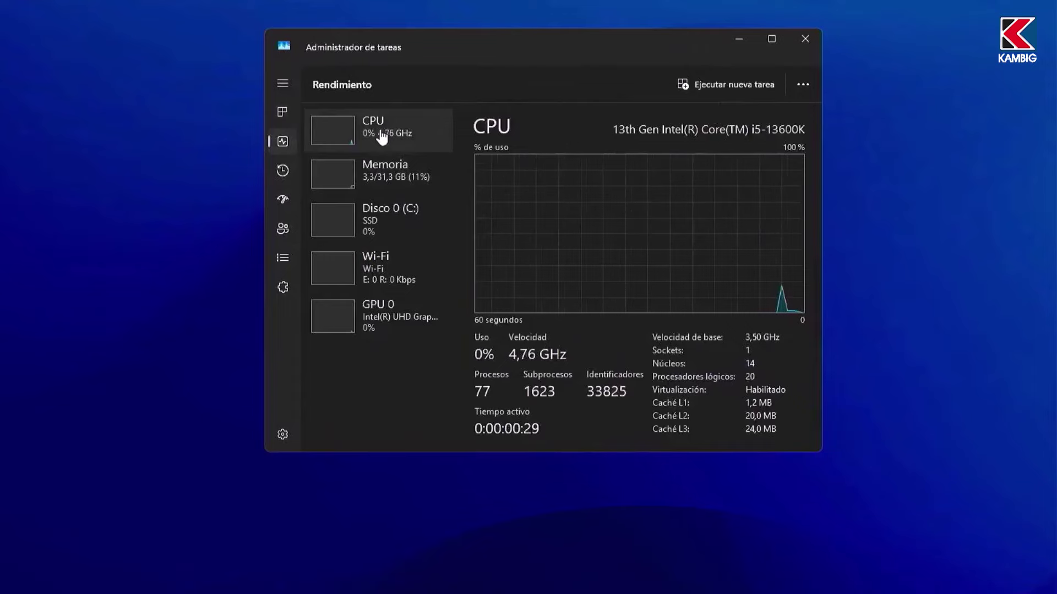
{"action": "left_click", "coordinate": [385, 170]}
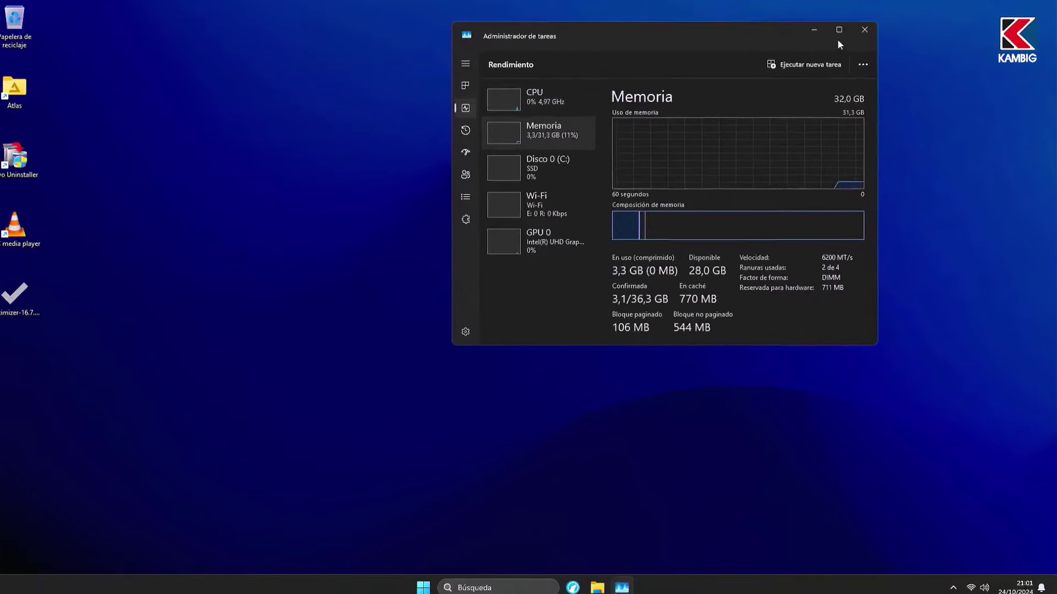
{"action": "left_click", "coordinate": [805, 39]}
{"action": "left_click", "coordinate": [548, 573]}
Step: Launch msconfig, set the boot to use 20 processors, and hide all Microsoft services
{"action": "type", "text": "msconfi"}
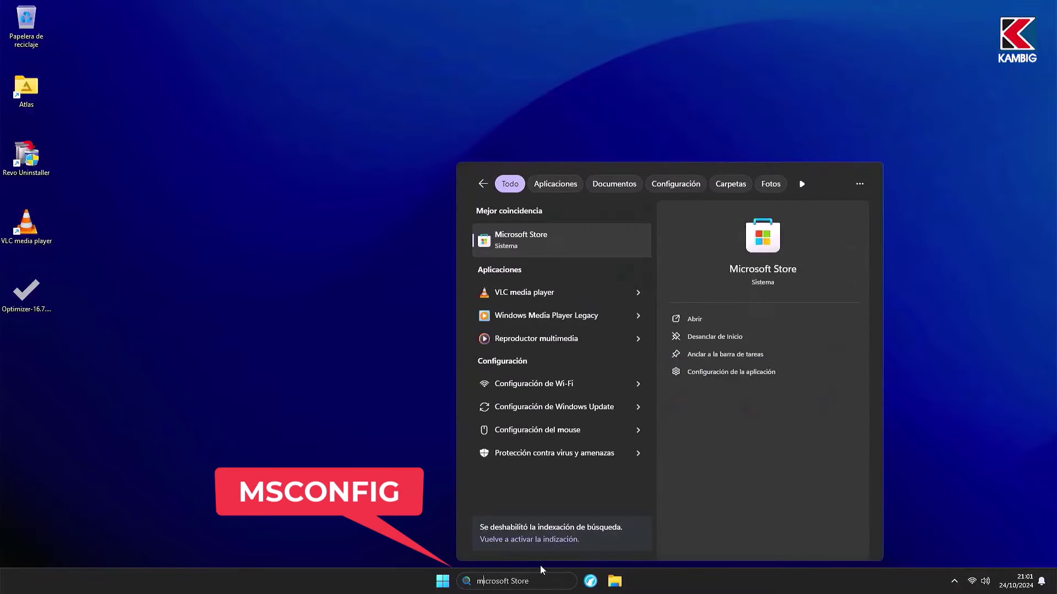
{"action": "type", "text": "g"}
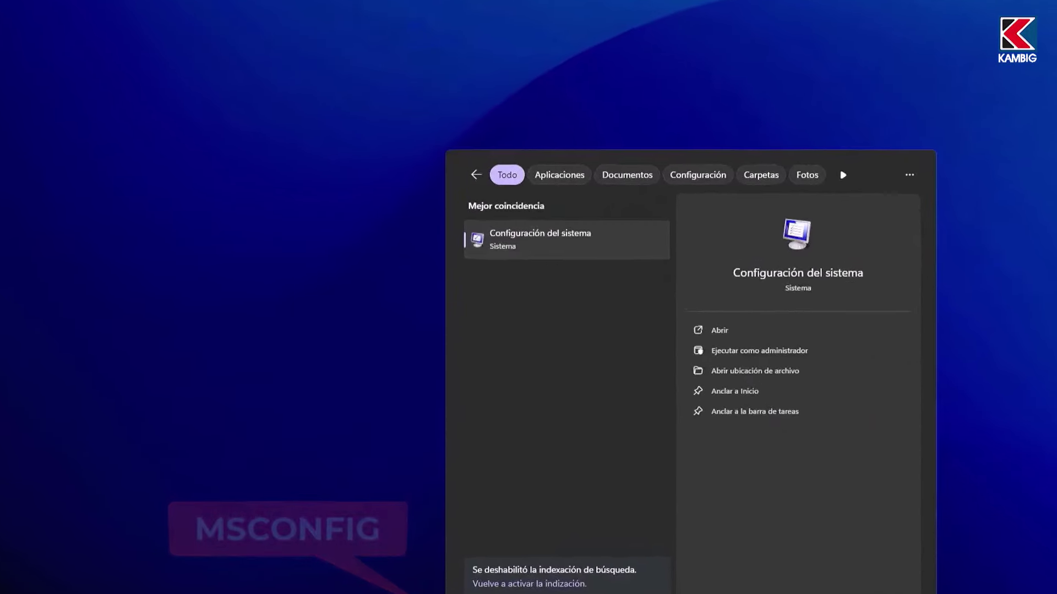
{"action": "key", "text": "Return"}
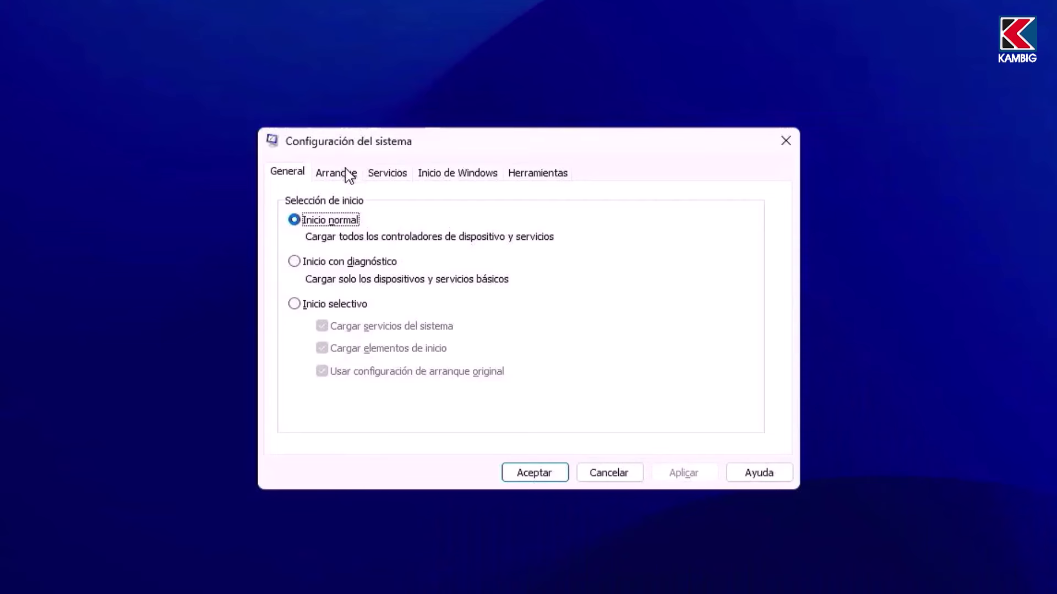
{"action": "left_click", "coordinate": [349, 176]}
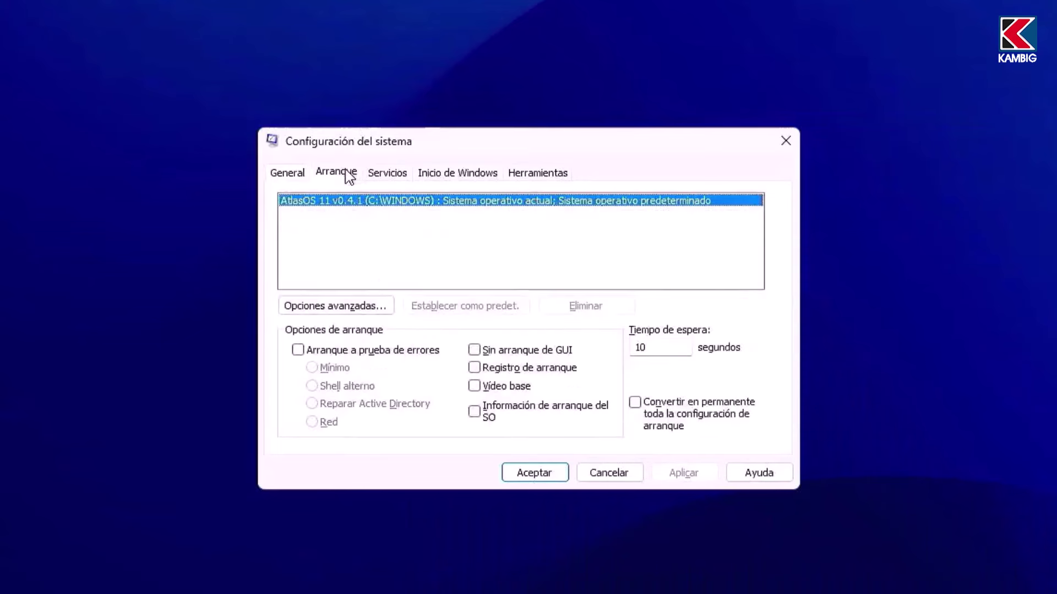
{"action": "left_click", "coordinate": [345, 309]}
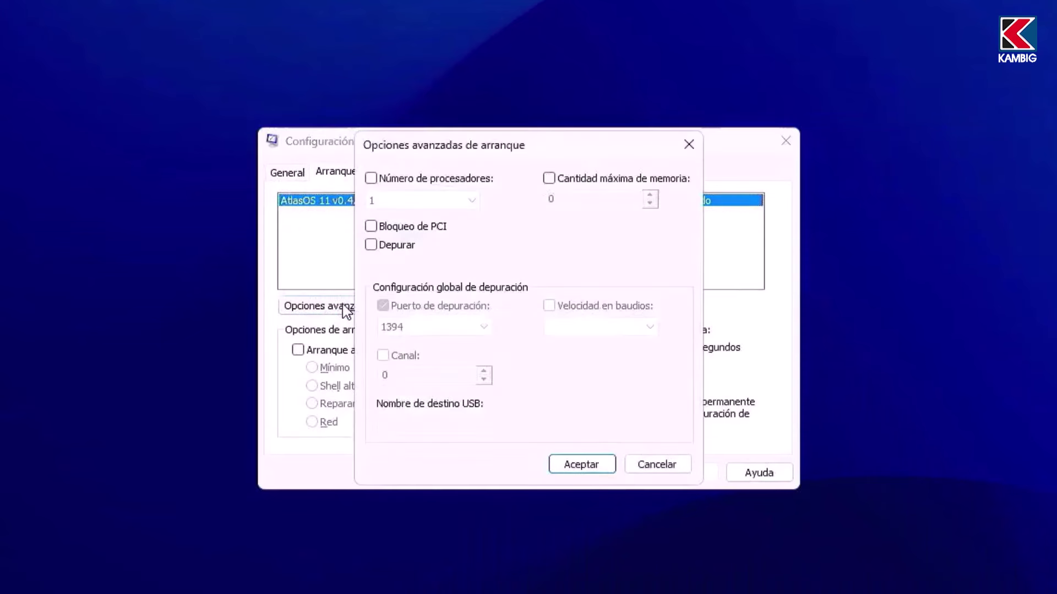
{"action": "left_click", "coordinate": [374, 179]}
{"action": "left_click", "coordinate": [390, 201]}
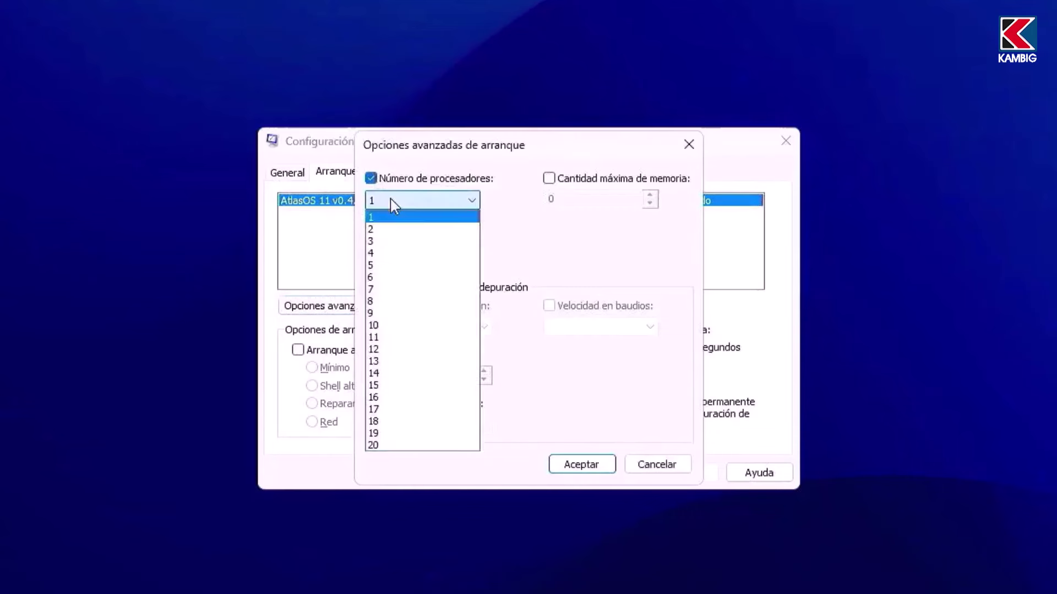
{"action": "left_click", "coordinate": [390, 446]}
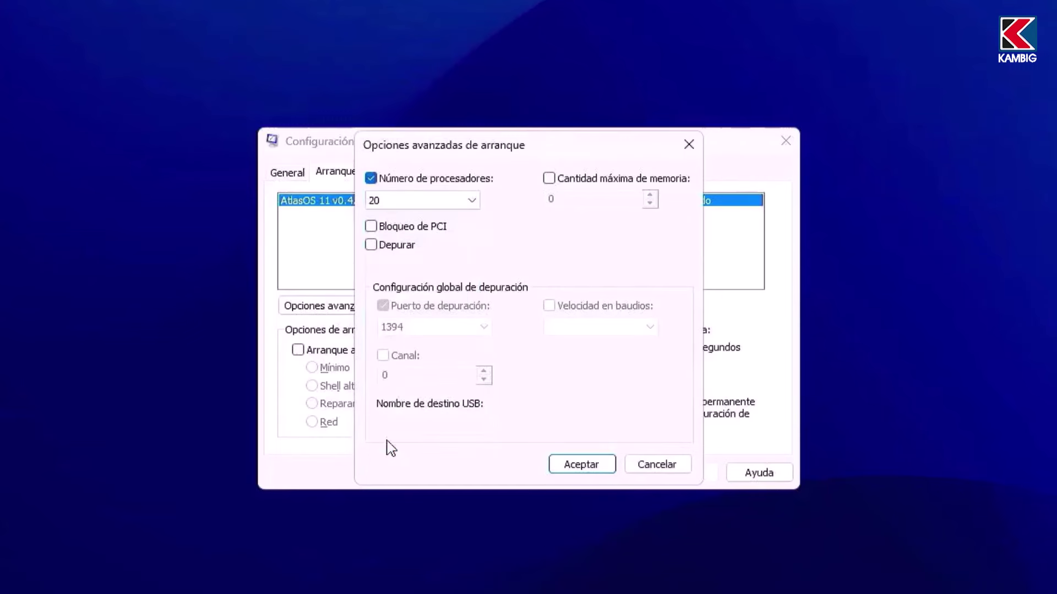
{"action": "left_click", "coordinate": [582, 464]}
{"action": "left_click", "coordinate": [391, 174]}
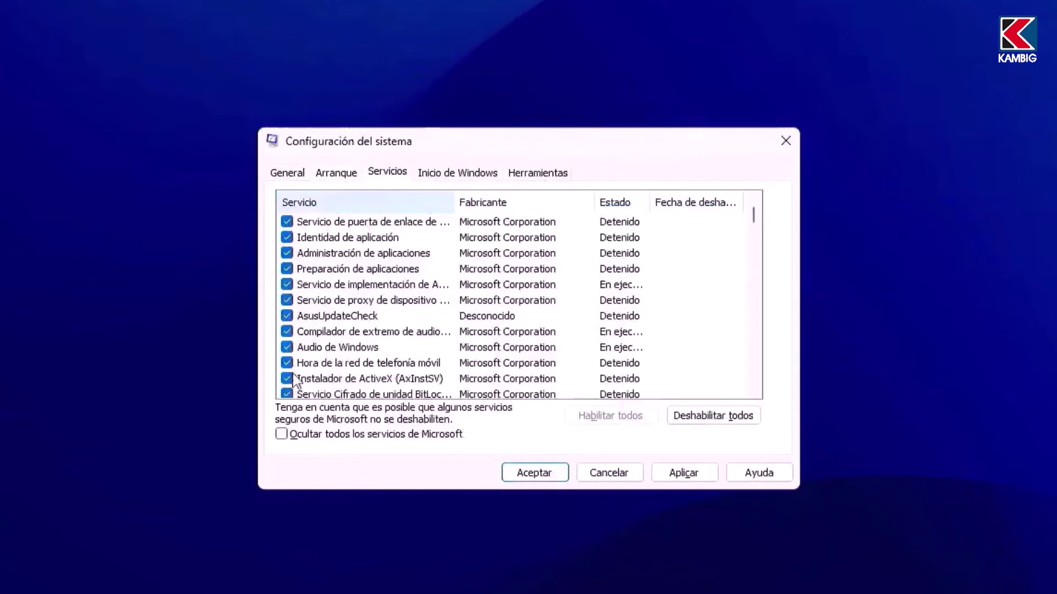
{"action": "left_click", "coordinate": [298, 436]}
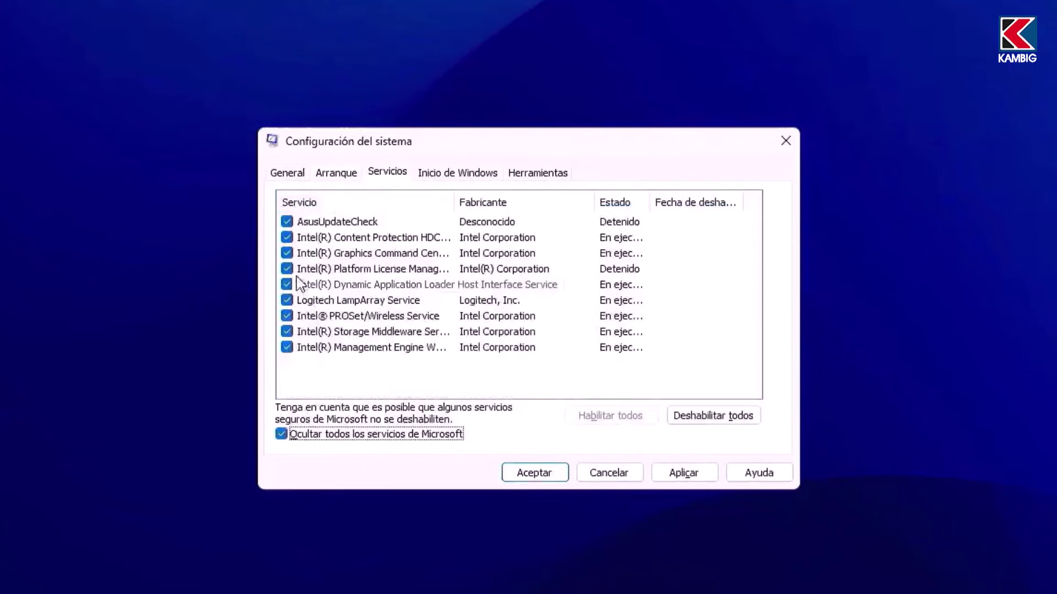
Step: Disable AsusUpdateCheck, Logitech LampArray, Intel Graphics Command Center and Intel Management Engine services, then apply
{"action": "left_click", "coordinate": [286, 222]}
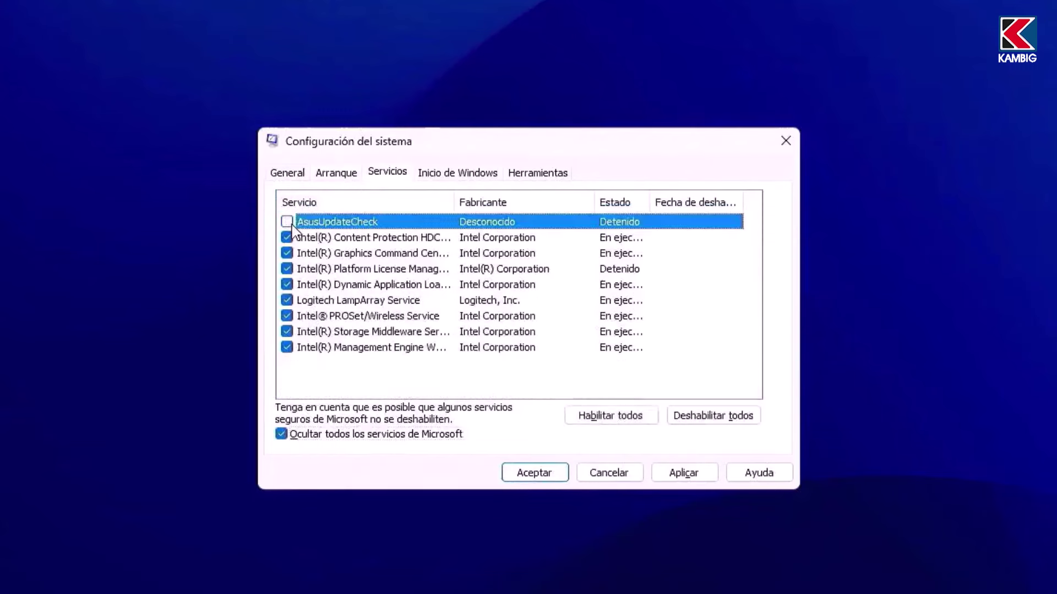
{"action": "left_click", "coordinate": [288, 300]}
{"action": "left_click", "coordinate": [287, 254]}
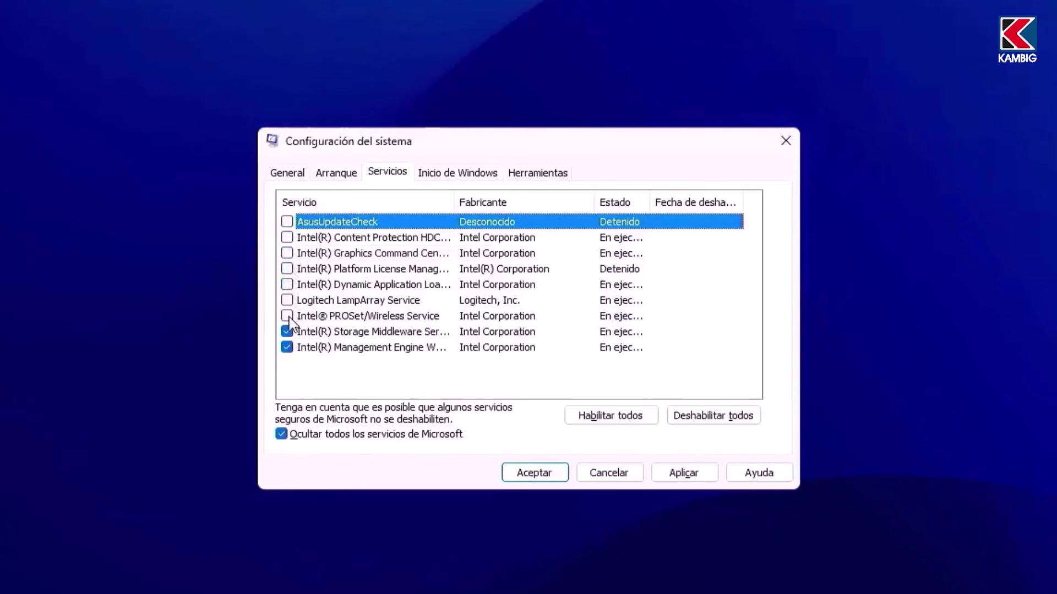
{"action": "left_click", "coordinate": [287, 348]}
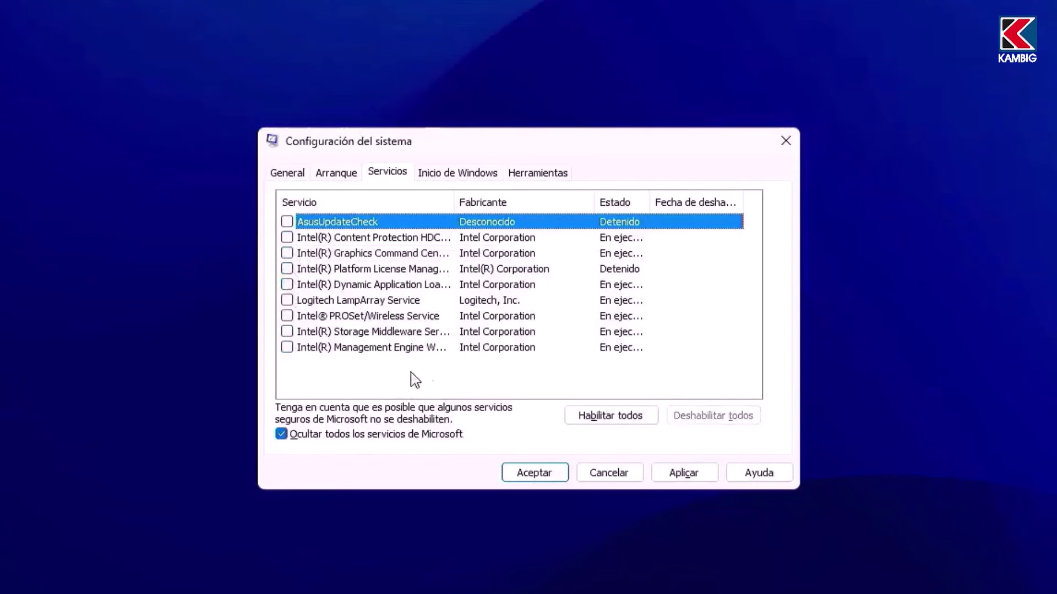
{"action": "left_click", "coordinate": [684, 477]}
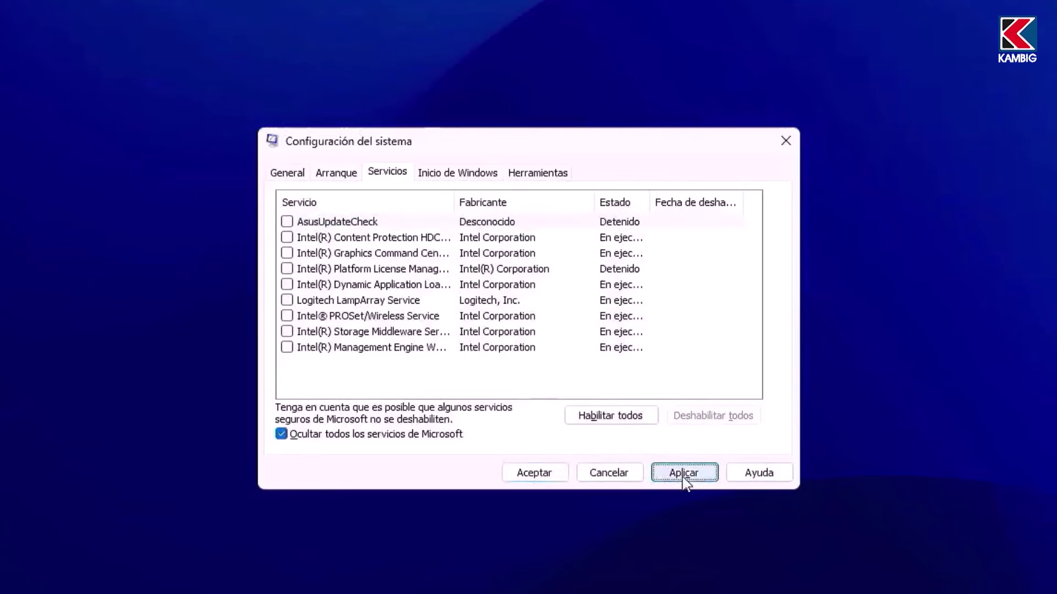
{"action": "left_click", "coordinate": [428, 177]}
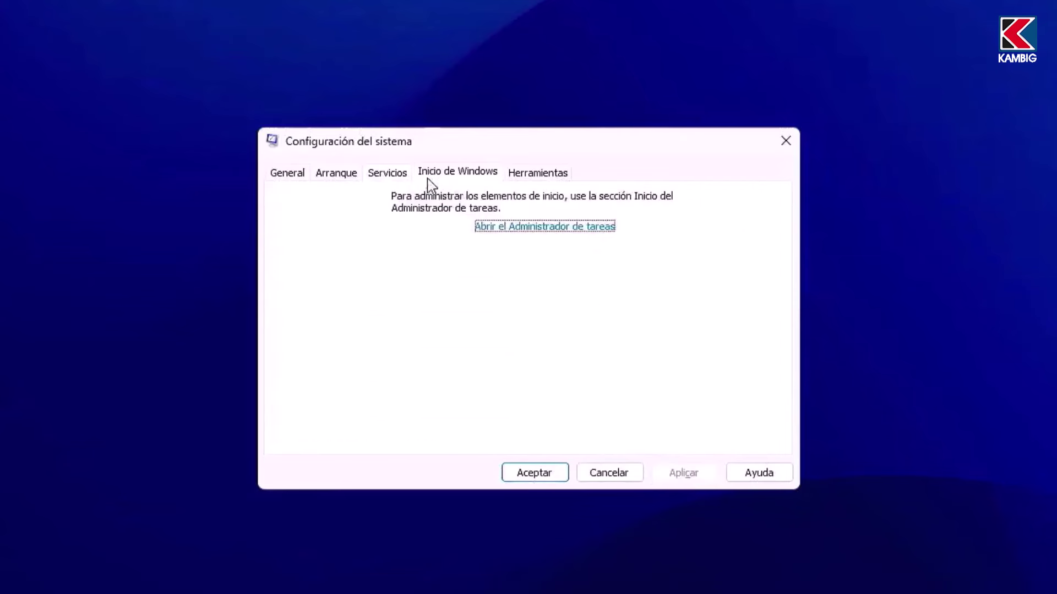
Step: Close System Configuration with OK and restart the computer to apply the changes
{"action": "left_click", "coordinate": [485, 227]}
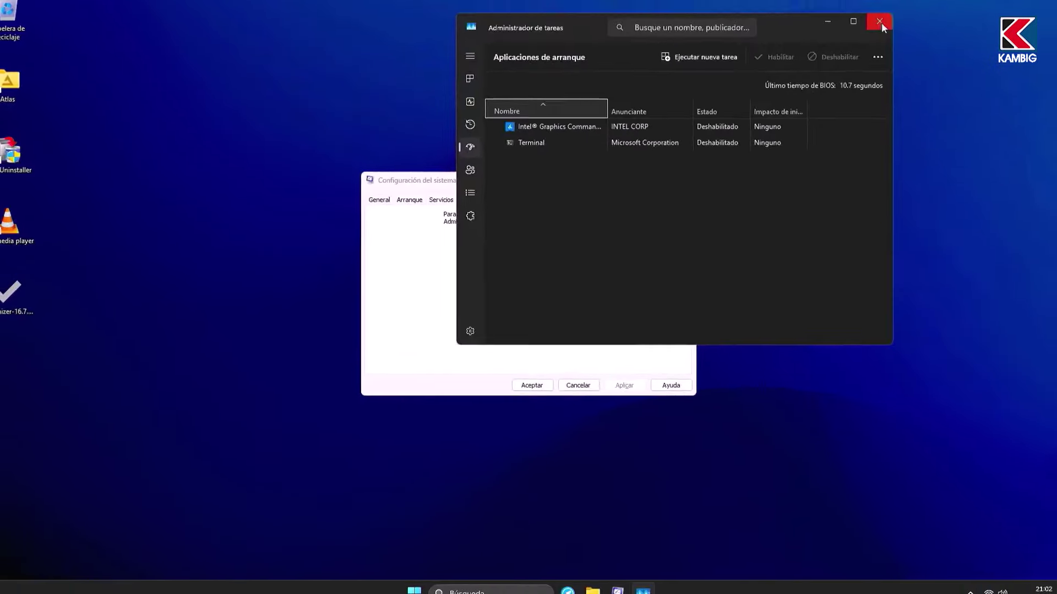
{"action": "left_click", "coordinate": [879, 21]}
{"action": "left_click", "coordinate": [532, 385]}
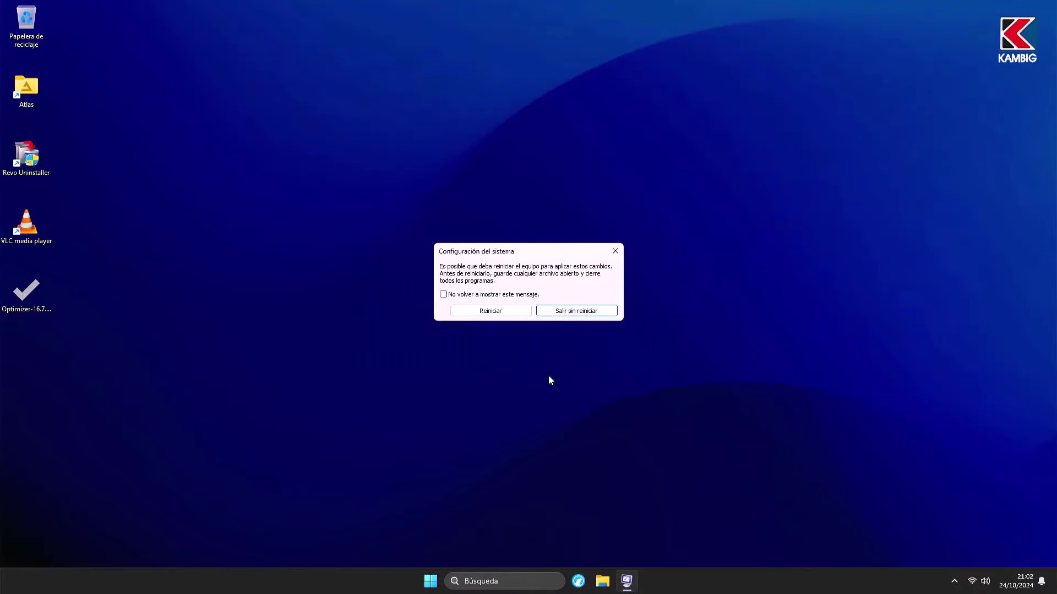
{"action": "left_click", "coordinate": [571, 311]}
{"action": "left_click", "coordinate": [664, 548]}
Step: Reopen Task Manager and view CPU performance: 69 processes, 1440 threads
{"action": "right_click", "coordinate": [274, 573]}
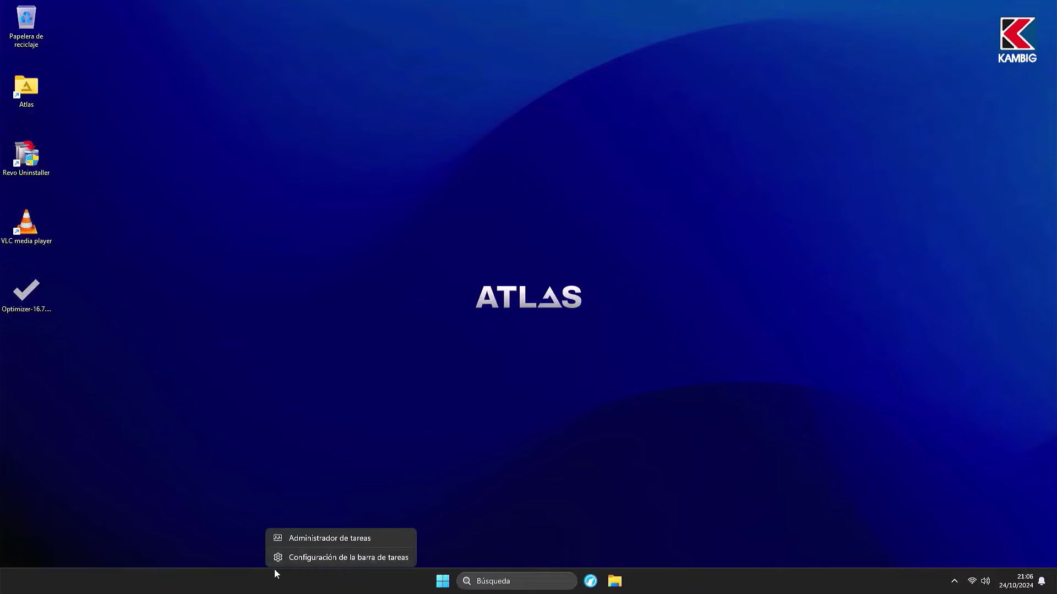
{"action": "left_click", "coordinate": [297, 537]}
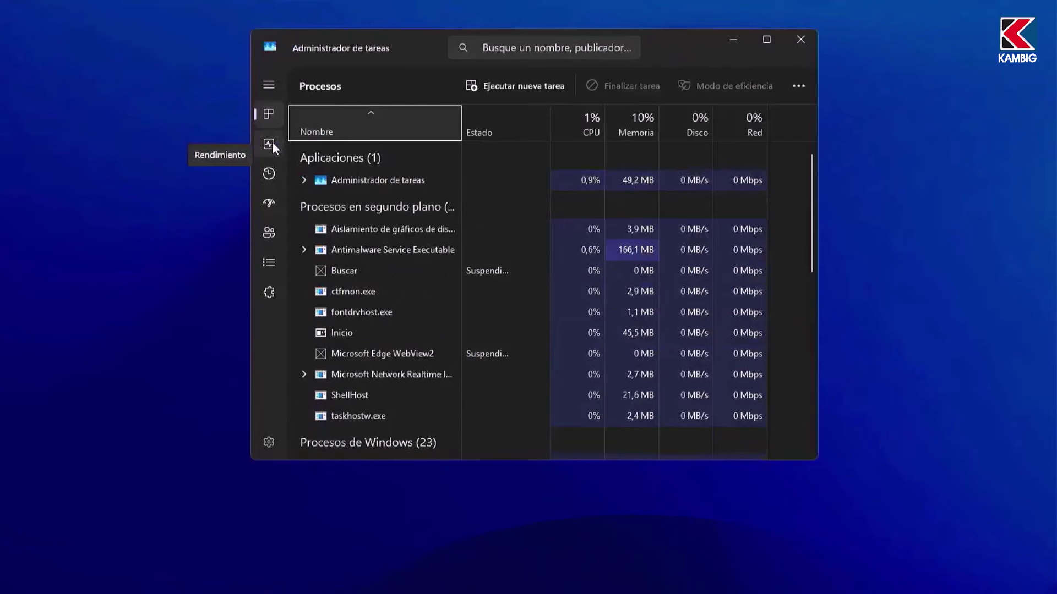
{"action": "left_click", "coordinate": [271, 140]}
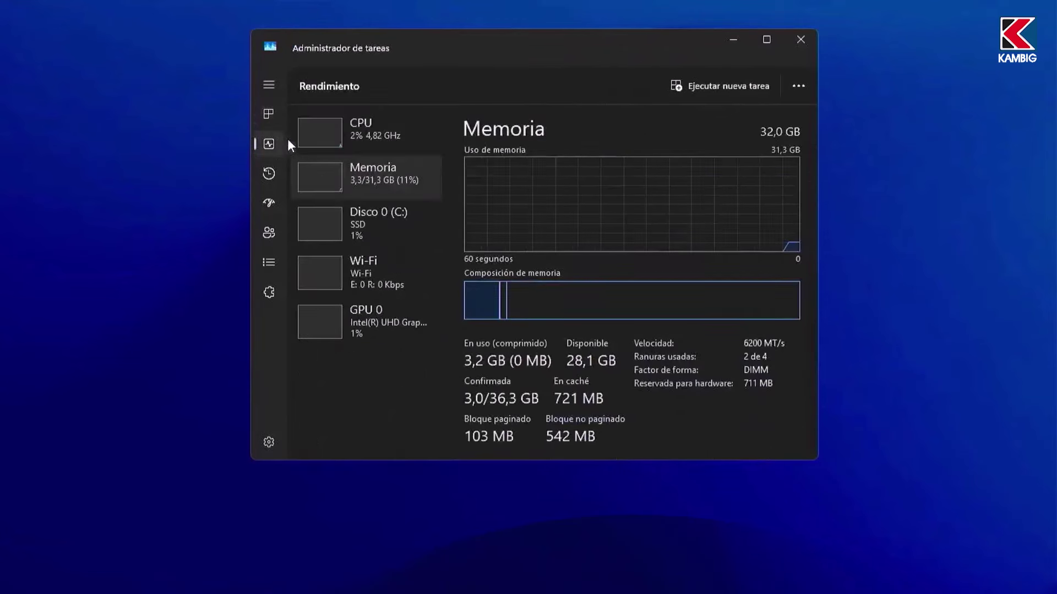
{"action": "left_click", "coordinate": [349, 132]}
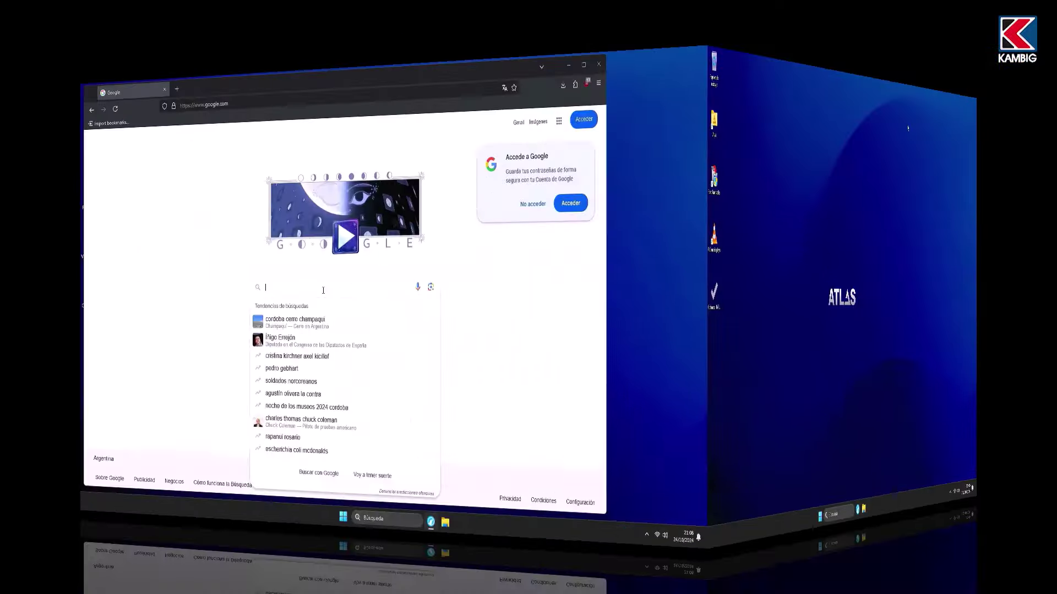
Step: Search for autoruns.exe and save Autoruns.zip from the Sysinternals page to the desktop
{"action": "type", "text": "autoruns e"}
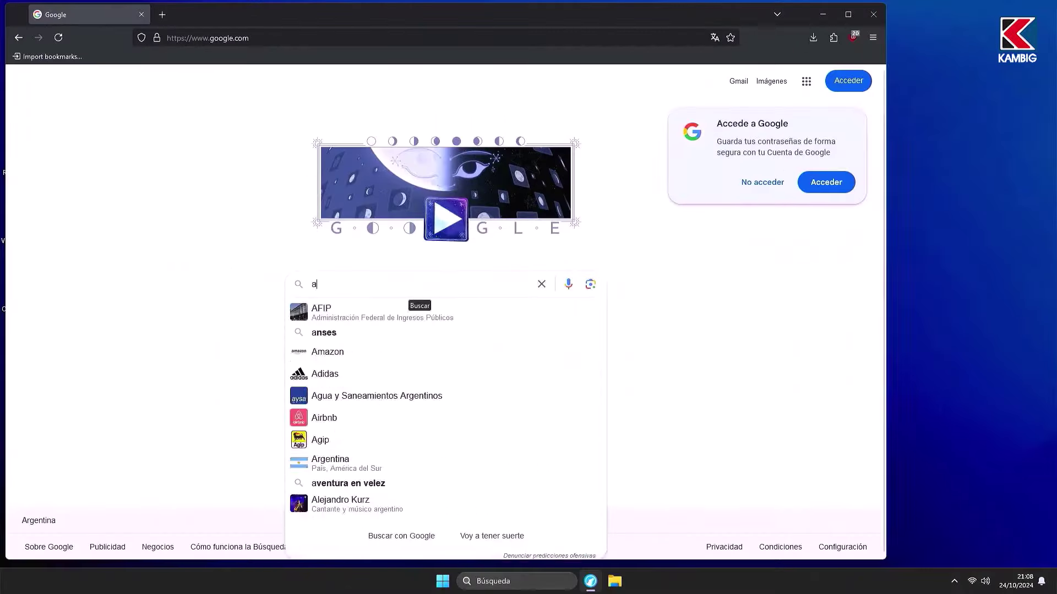
{"action": "key", "text": "BackSpace"}
{"action": "key", "text": "BackSpace"}
{"action": "type", "text": ".exe"}
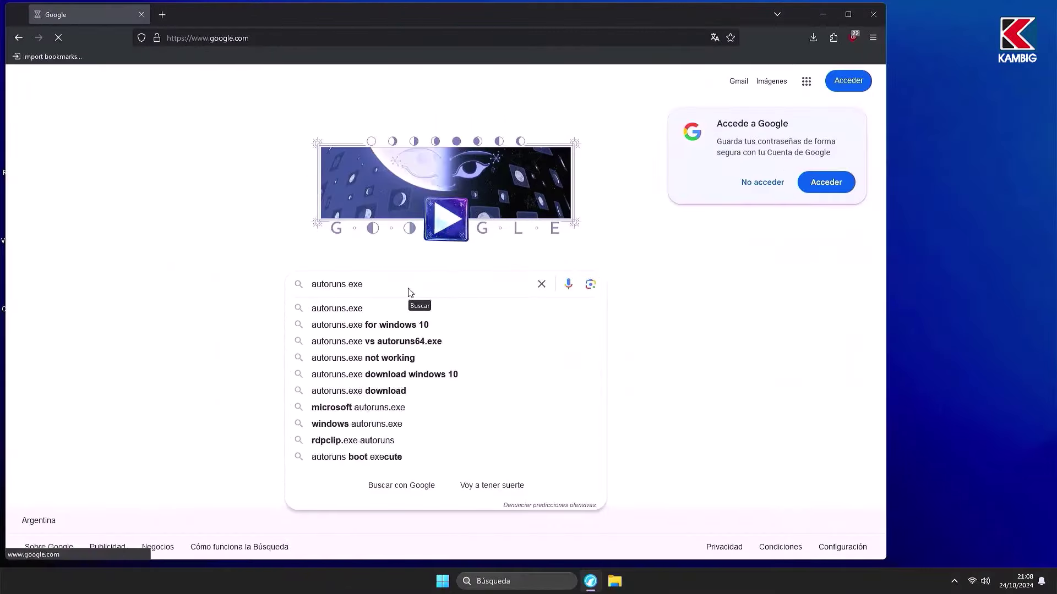
{"action": "key", "text": "Return"}
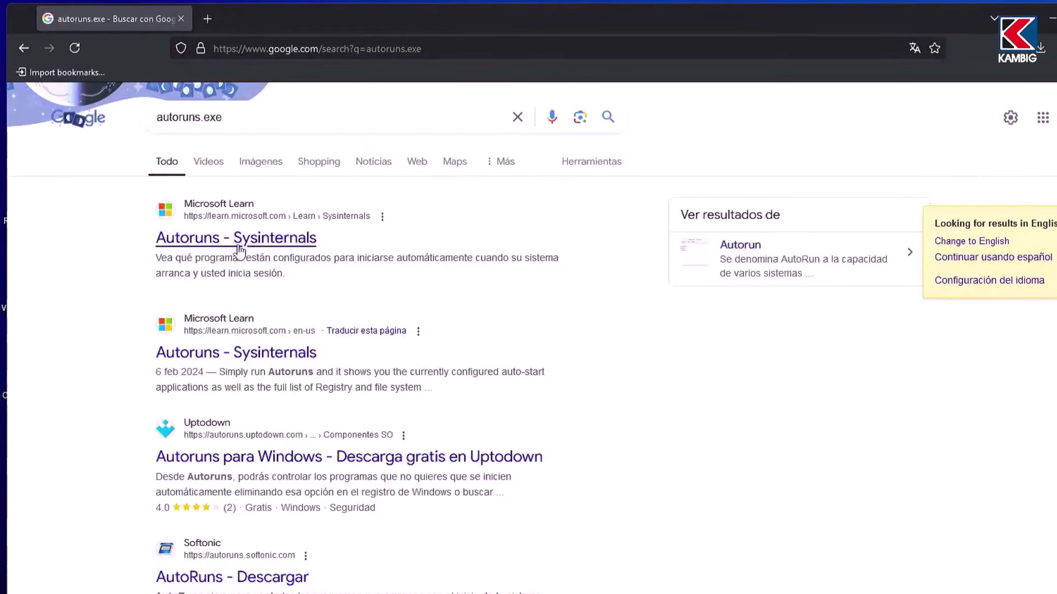
{"action": "left_click", "coordinate": [171, 236]}
{"action": "scroll", "coordinate": [385, 369], "scroll_direction": "down", "scroll_amount": 4}
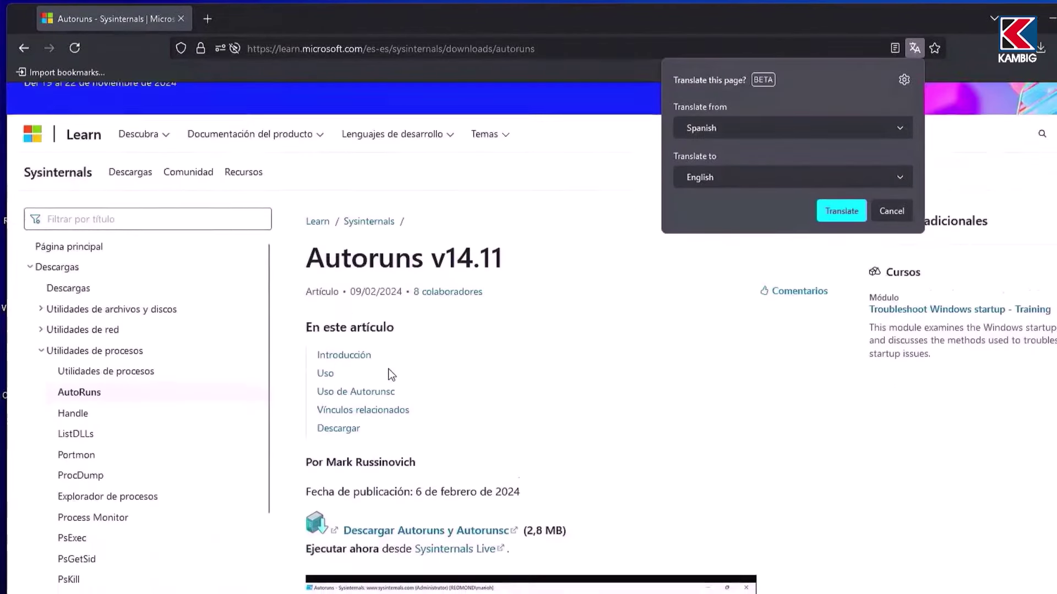
{"action": "left_click", "coordinate": [445, 385]}
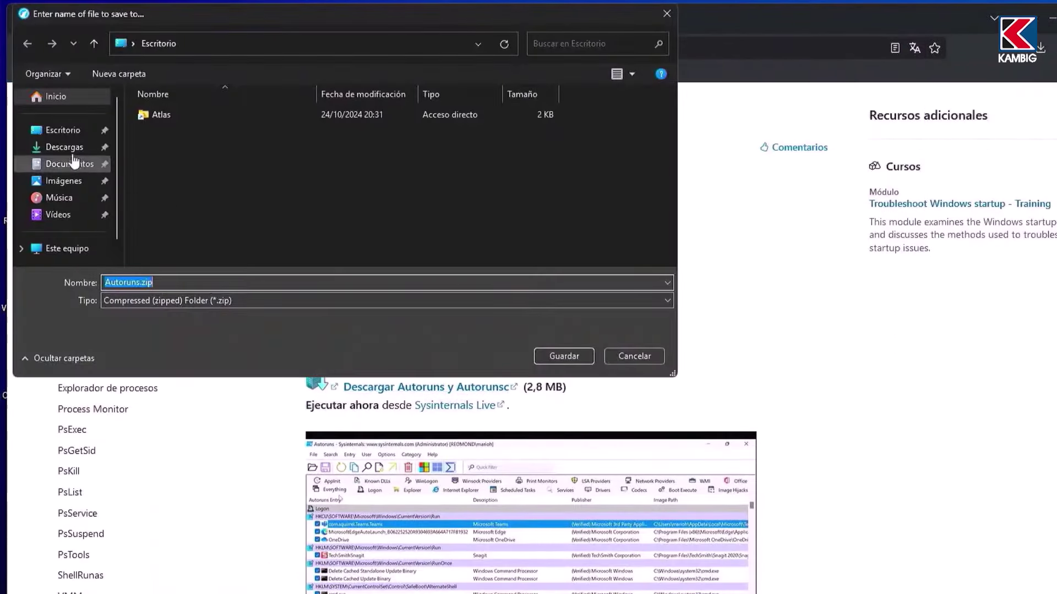
{"action": "left_click", "coordinate": [564, 356]}
{"action": "left_click", "coordinate": [872, 14]}
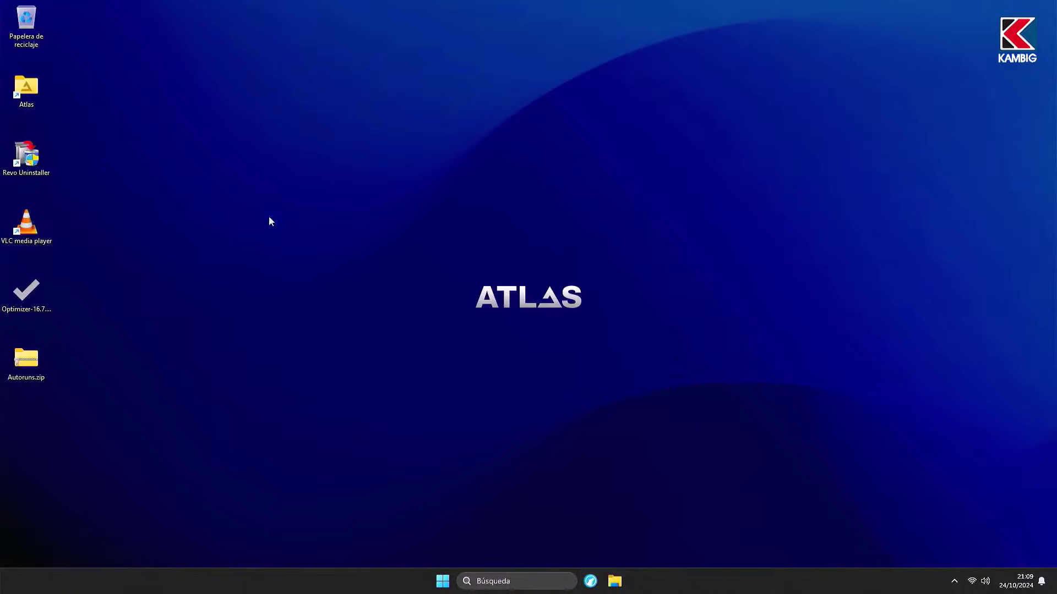
{"action": "double_click", "coordinate": [26, 360]}
Step: Extract Autoruns.zip into an Autoruns folder and run Autoruns64.exe as administrator
{"action": "double_click", "coordinate": [471, 193]}
{"action": "left_click", "coordinate": [498, 311]}
{"action": "left_click", "coordinate": [619, 395]}
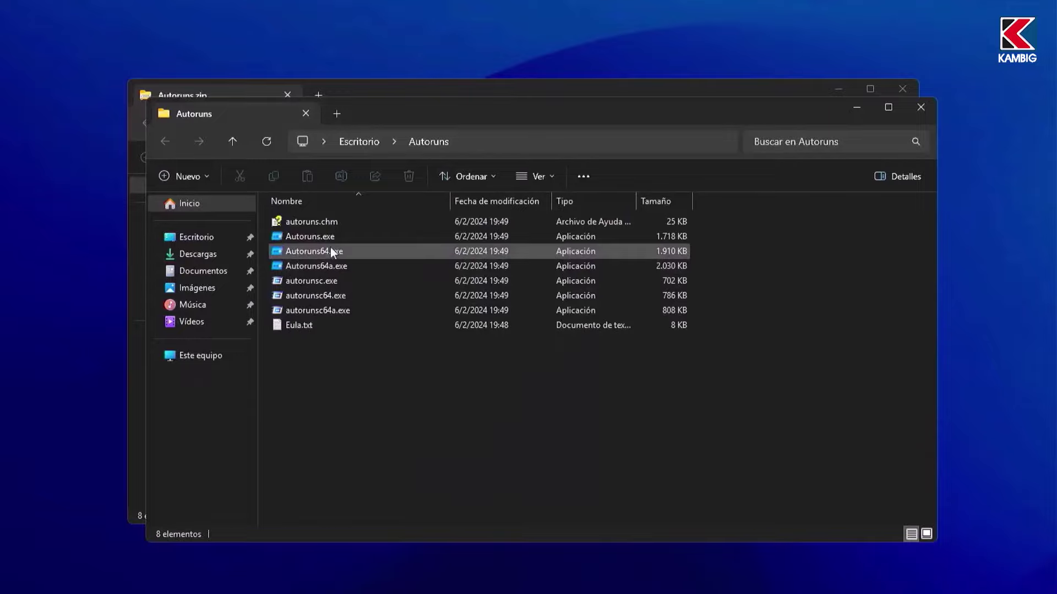
{"action": "right_click", "coordinate": [331, 251]}
{"action": "left_click", "coordinate": [432, 280]}
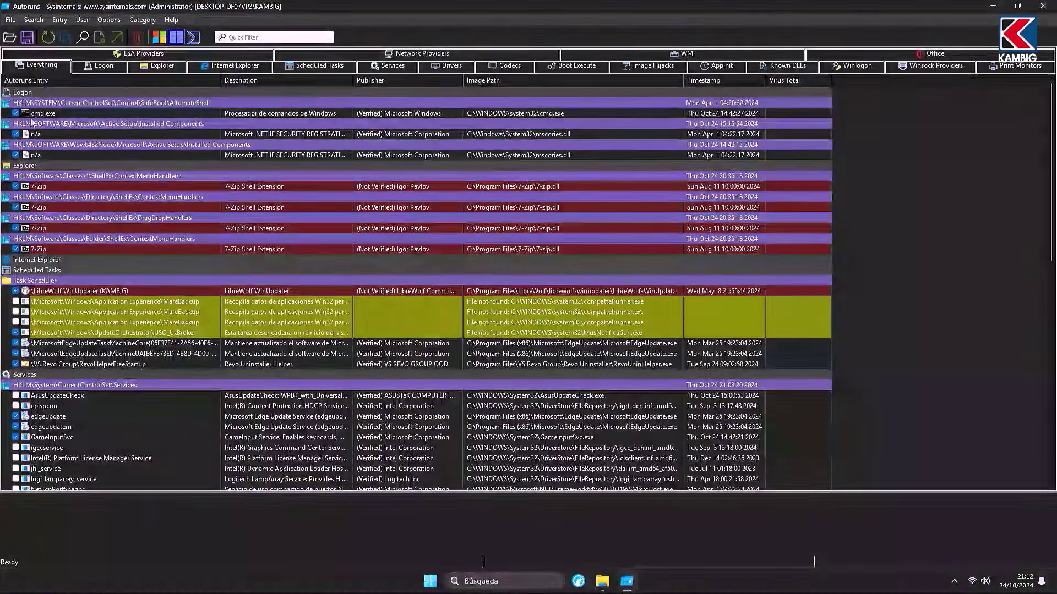
Step: Uncheck the four 7-Zip shell extensions, RevoHelperFreeStartup and edgeupdatem in Autoruns
{"action": "left_click", "coordinate": [16, 207]}
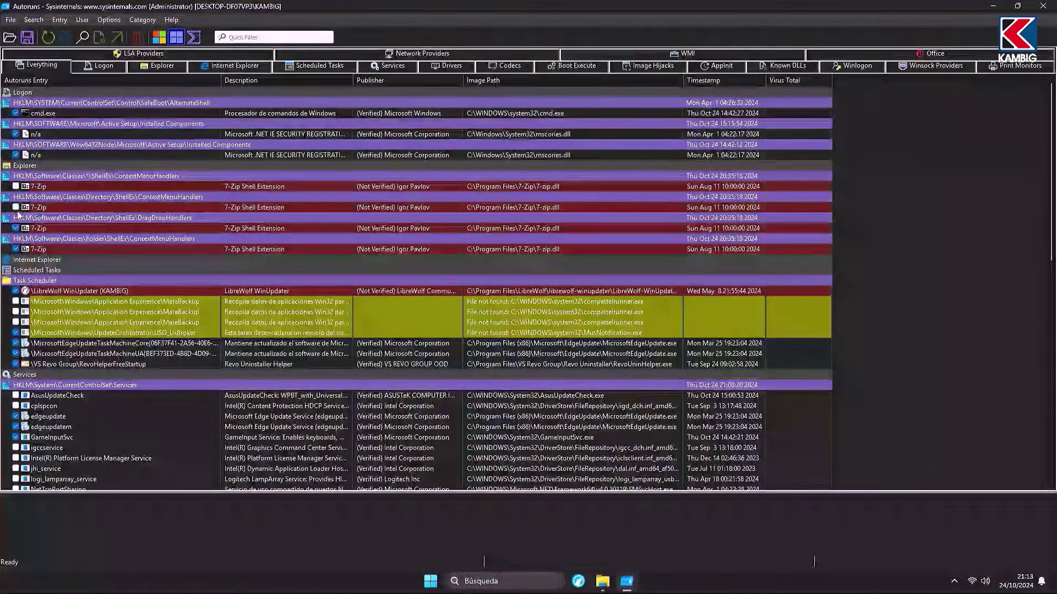
{"action": "left_click", "coordinate": [17, 228]}
{"action": "left_click", "coordinate": [21, 251]}
{"action": "left_click", "coordinate": [16, 250]}
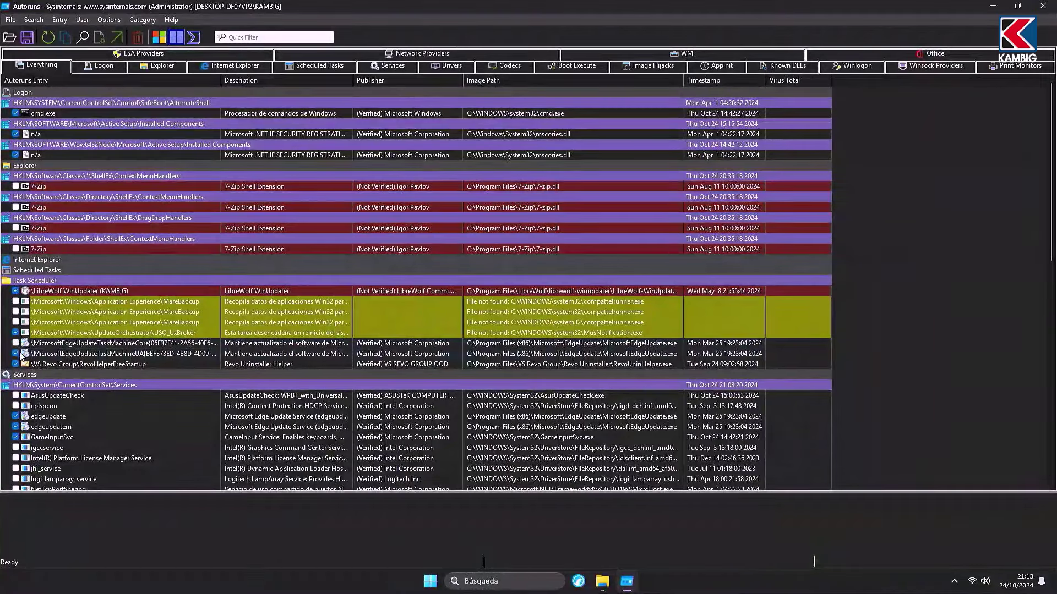
{"action": "left_click", "coordinate": [16, 364]}
{"action": "left_click", "coordinate": [15, 427]}
{"action": "scroll", "coordinate": [118, 343], "scroll_direction": "down", "scroll_amount": 7}
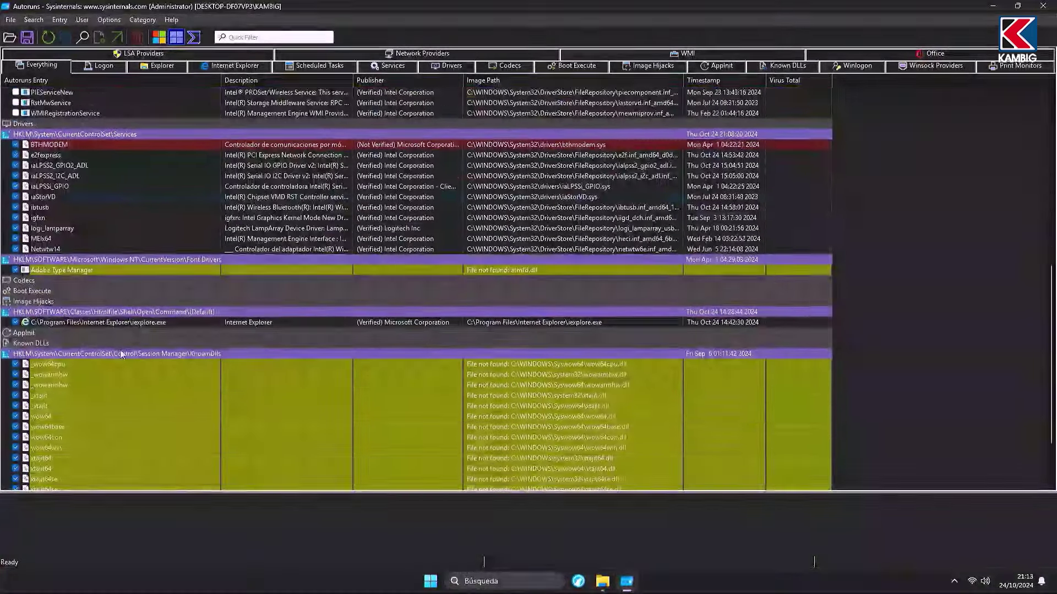
{"action": "scroll", "coordinate": [124, 348], "scroll_direction": "up", "scroll_amount": 3}
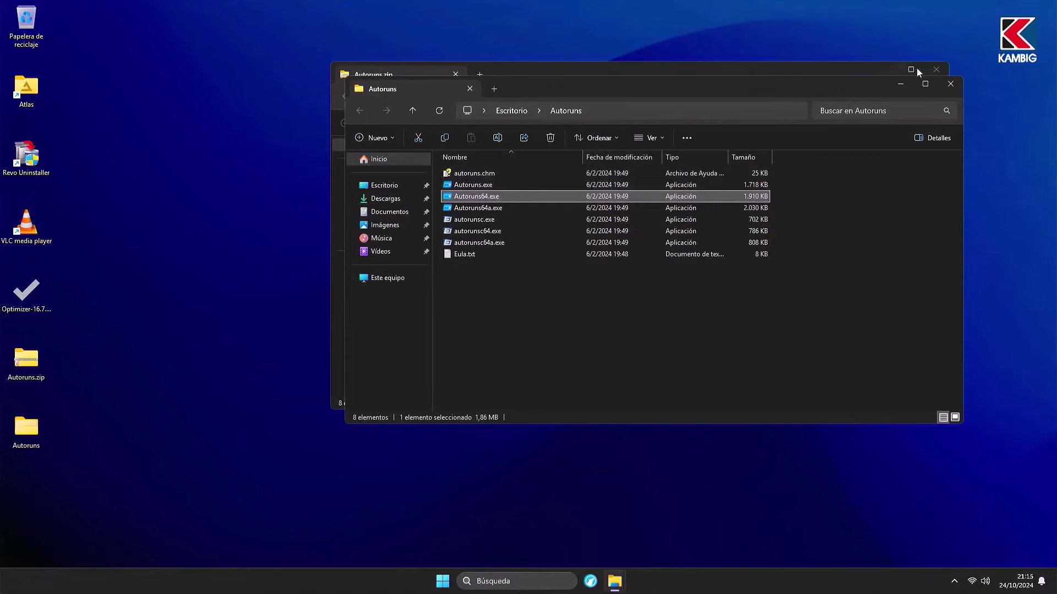
Step: Close the Autoruns windows, search 'easy services optimizer', and save eso.zip from Sordum
{"action": "left_click", "coordinate": [956, 84]}
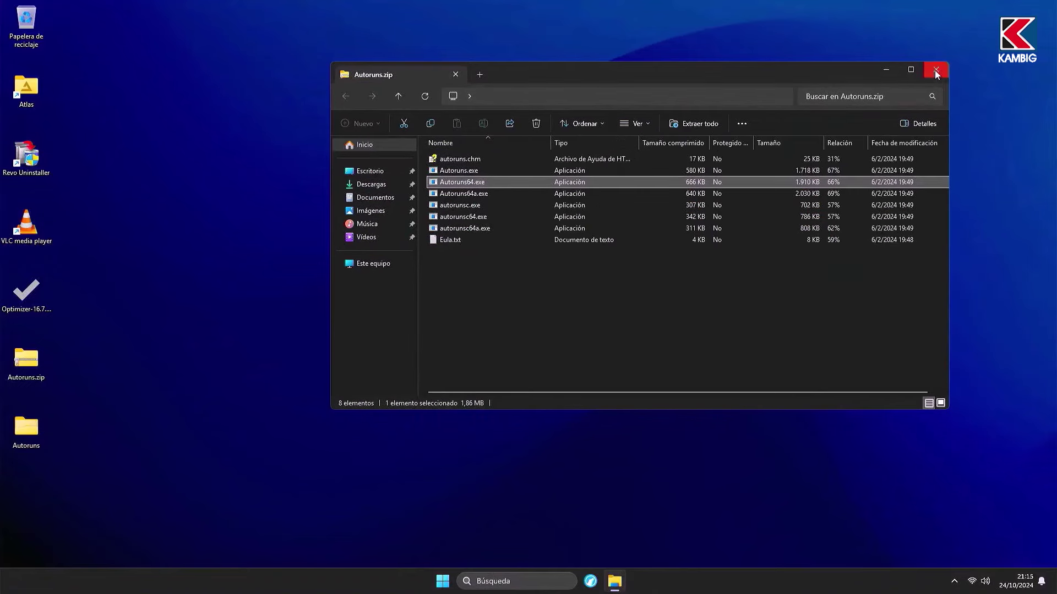
{"action": "left_click", "coordinate": [934, 70]}
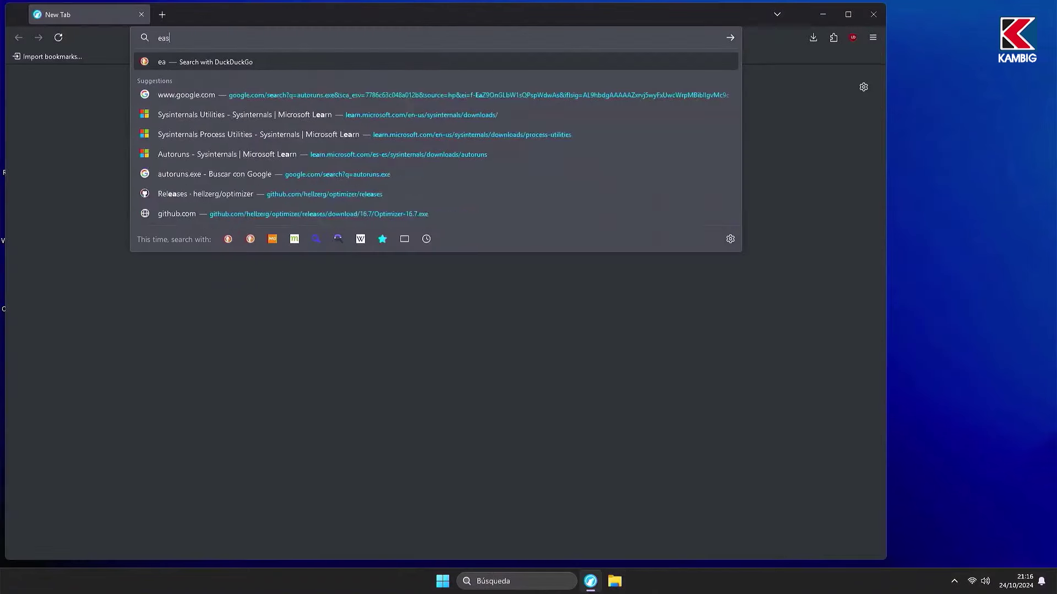
{"action": "type", "text": "sy services "}
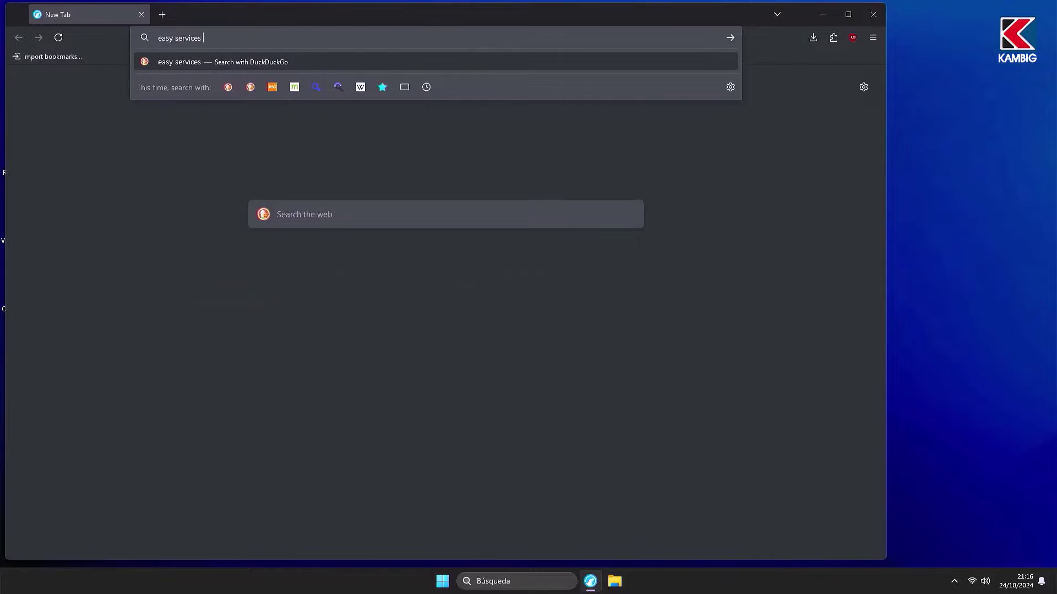
{"action": "type", "text": "optimizer"}
{"action": "key", "text": "Return"}
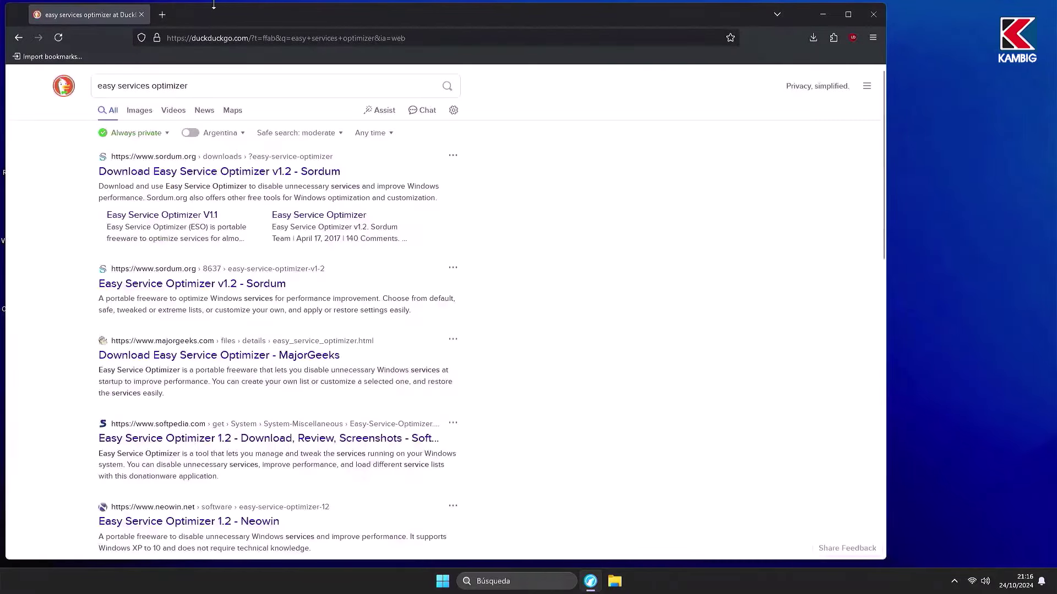
{"action": "left_click", "coordinate": [165, 180]}
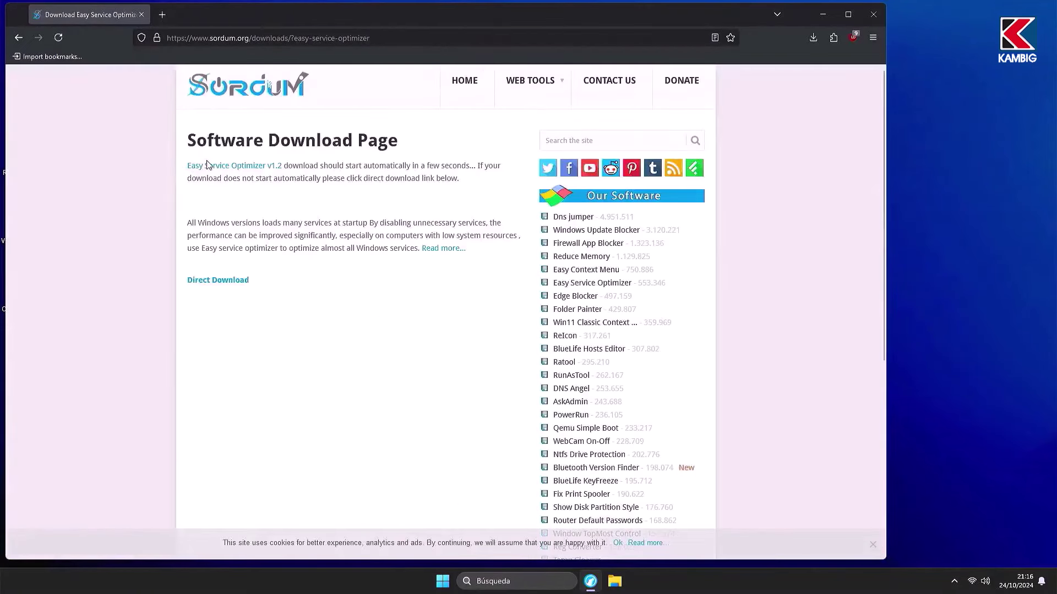
{"action": "left_click", "coordinate": [229, 282]}
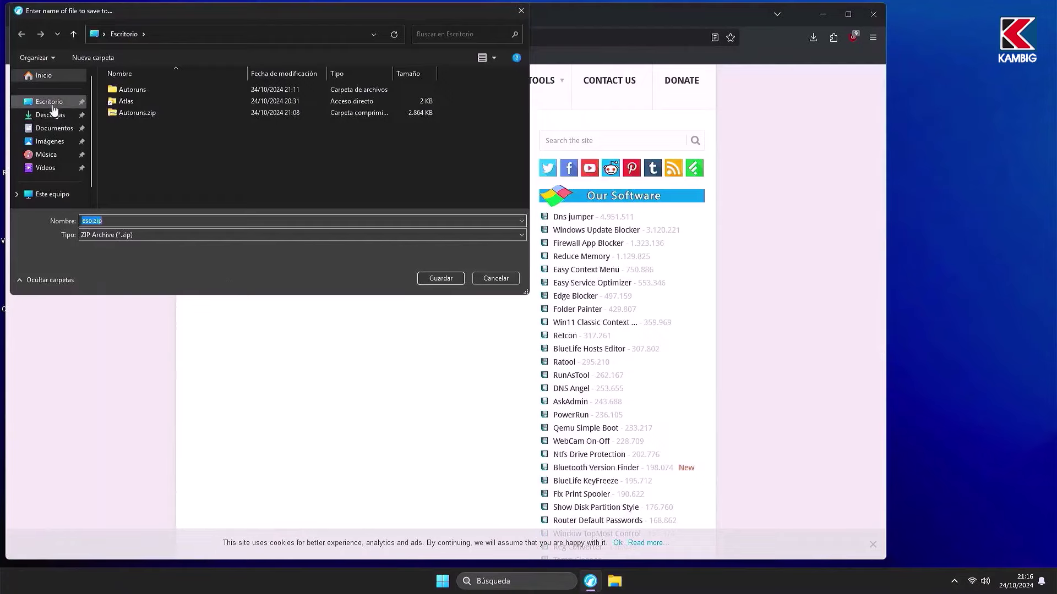
{"action": "left_click", "coordinate": [440, 278]}
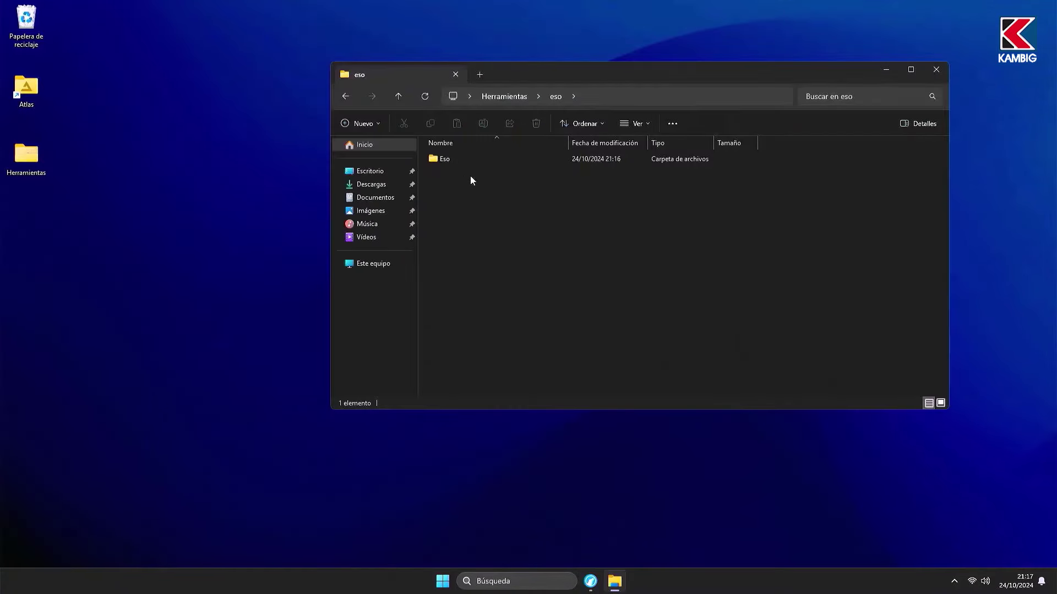
Step: Run eso.exe from the Eso folder as administrator
{"action": "double_click", "coordinate": [467, 160]}
{"action": "left_click", "coordinate": [461, 157]}
{"action": "right_click", "coordinate": [461, 157]}
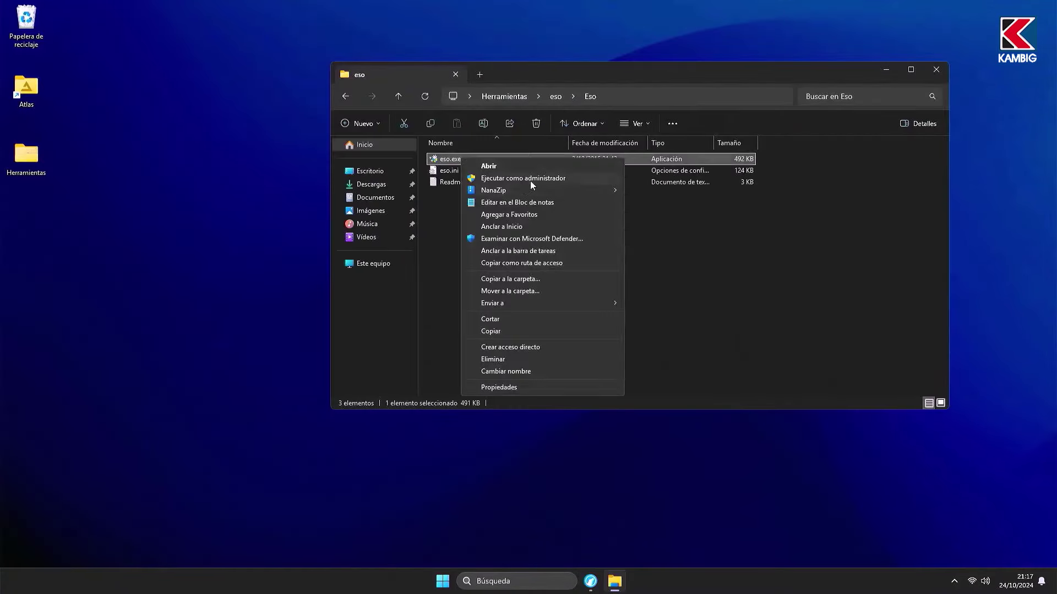
{"action": "left_click", "coordinate": [530, 181]}
{"action": "left_click", "coordinate": [936, 69]}
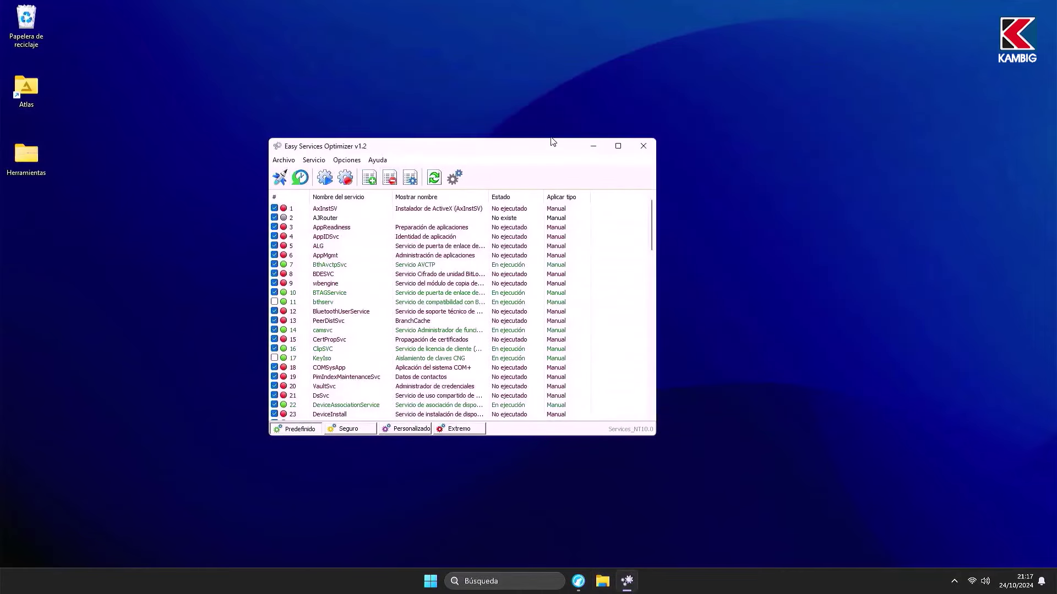
Step: Enlarge the window, try Extremo and Personalizado, then select the Seguro preset
{"action": "left_click_drag", "start_coordinate": [551, 139], "coordinate": [545, 28]}
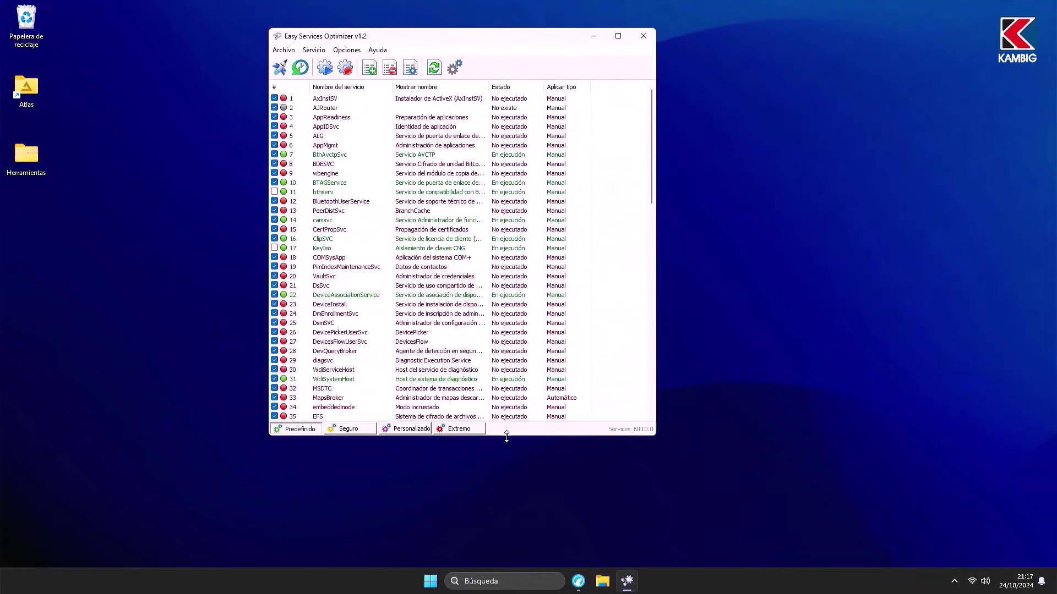
{"action": "left_click_drag", "start_coordinate": [507, 437], "coordinate": [489, 492]}
{"action": "left_click", "coordinate": [446, 485]}
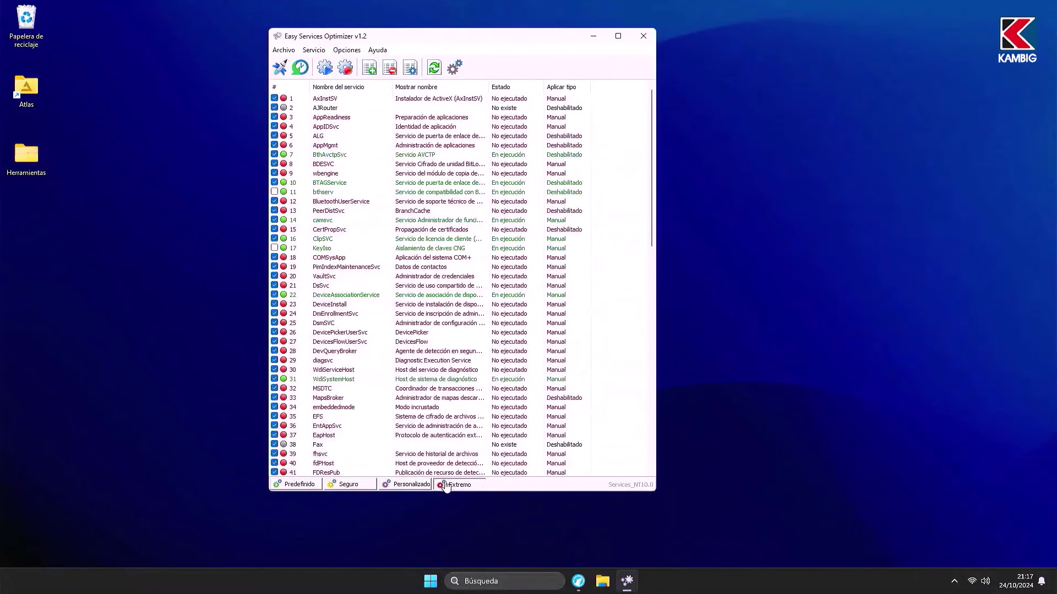
{"action": "left_click", "coordinate": [411, 485]}
{"action": "left_click", "coordinate": [349, 485]}
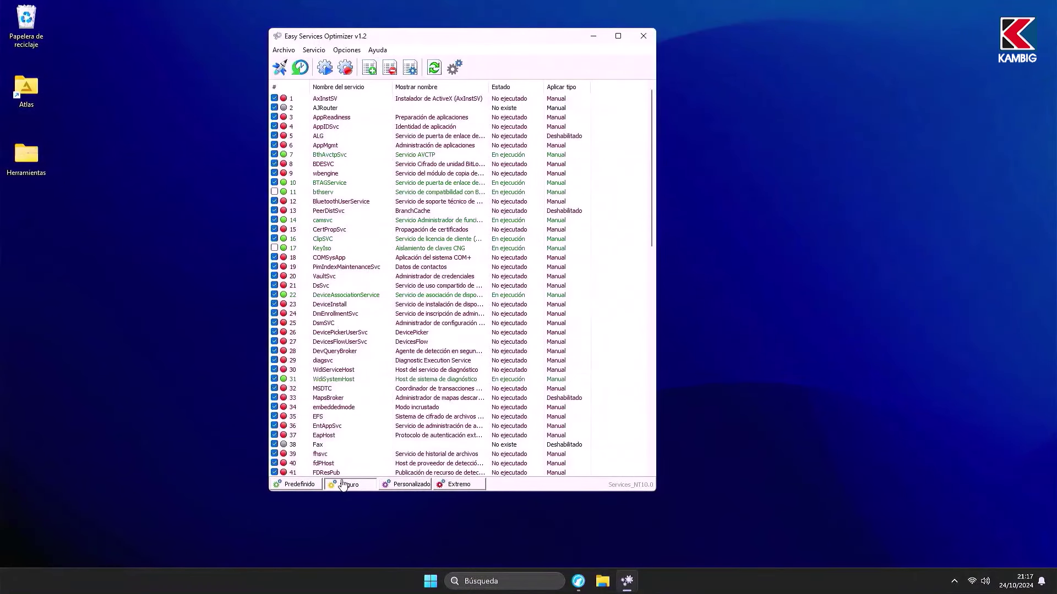